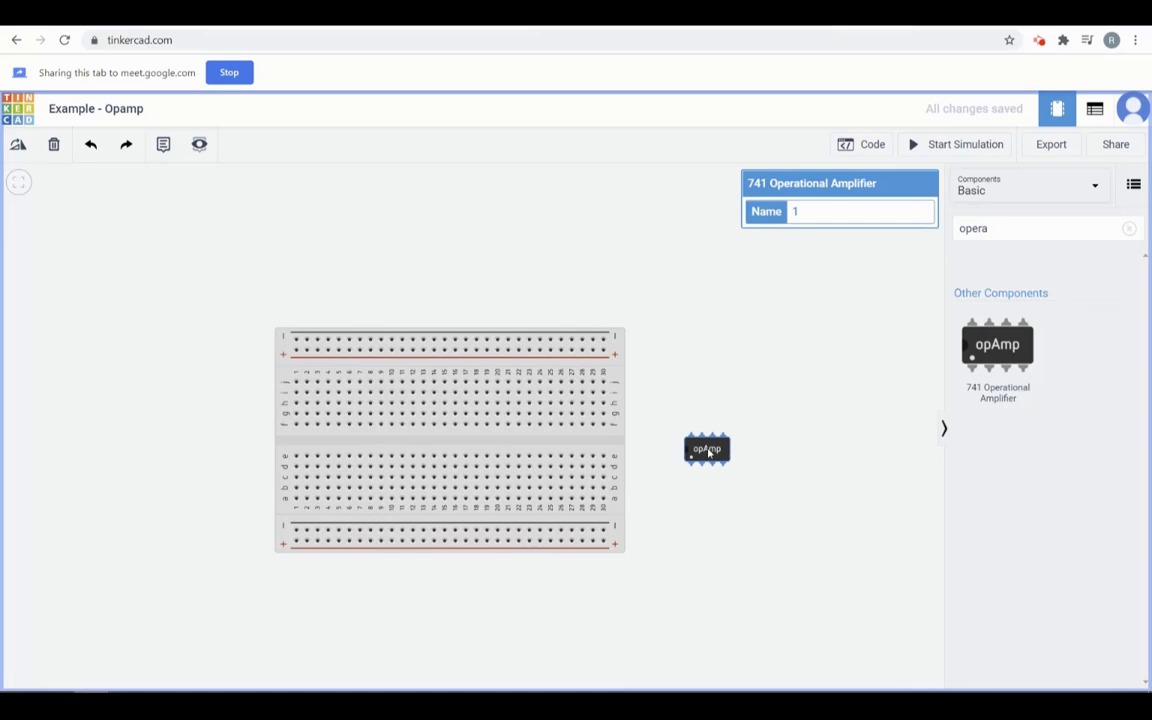
Rotate the small breadboard to vertical and turn the op-amp so its notch faces up beside it
left_click(541, 443)
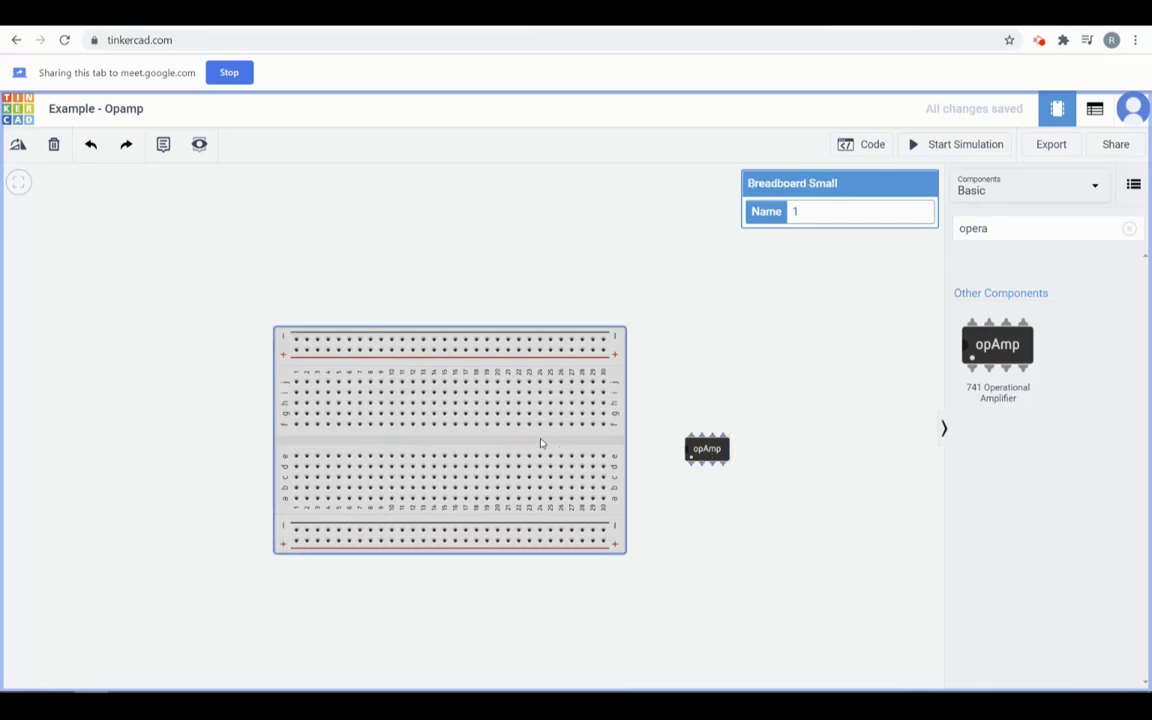
key("r")
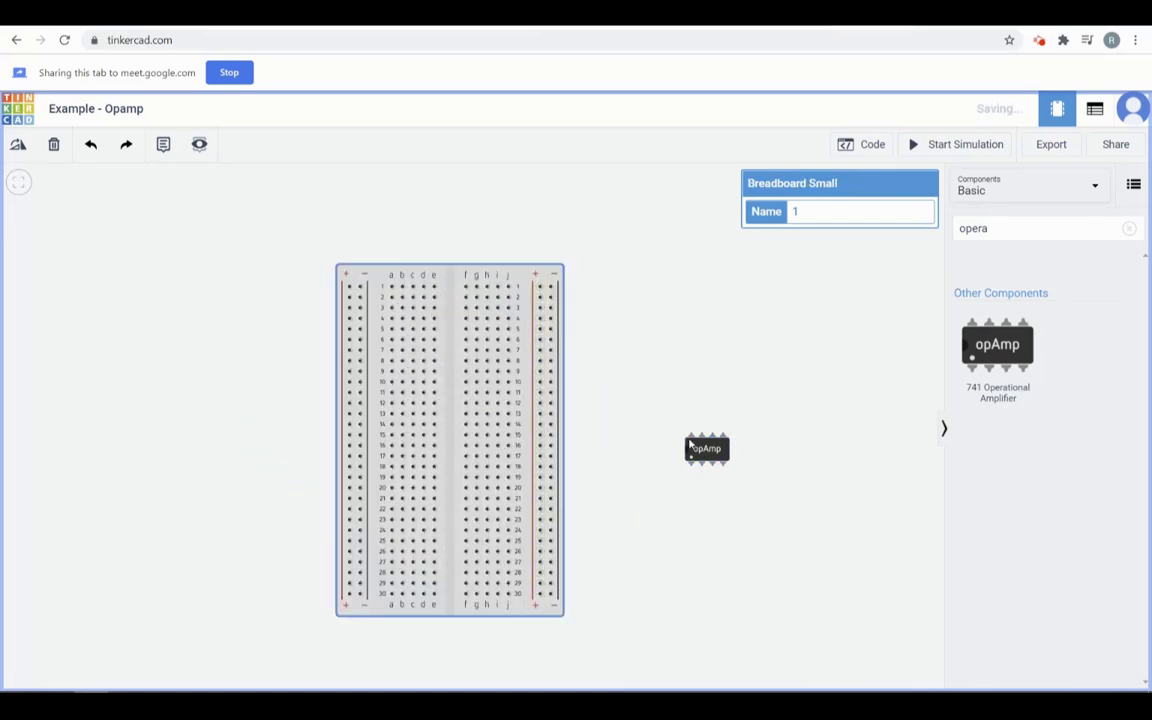
left_click(705, 450)
key("r")
left_click_drag(707, 449, 666, 436)
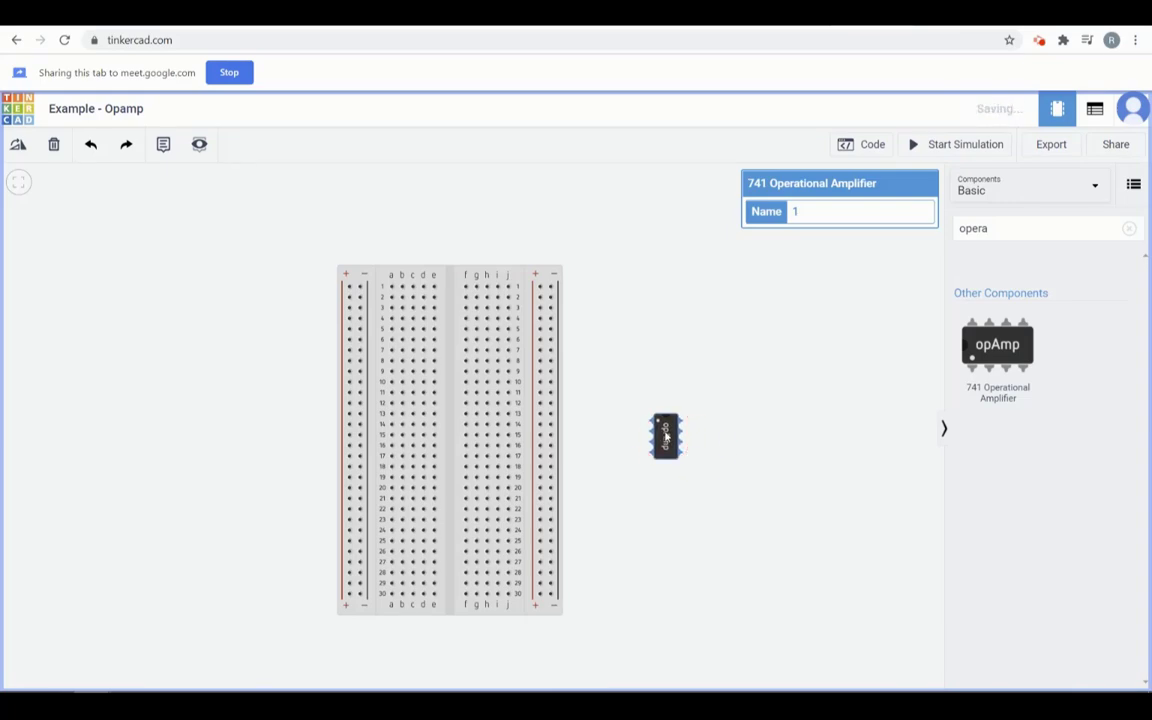
Place the op-amp across the breadboard's centre gap with its pins in rows 13 to 16
scroll(668, 436, "up", 3)
scroll(668, 436, "up", 3)
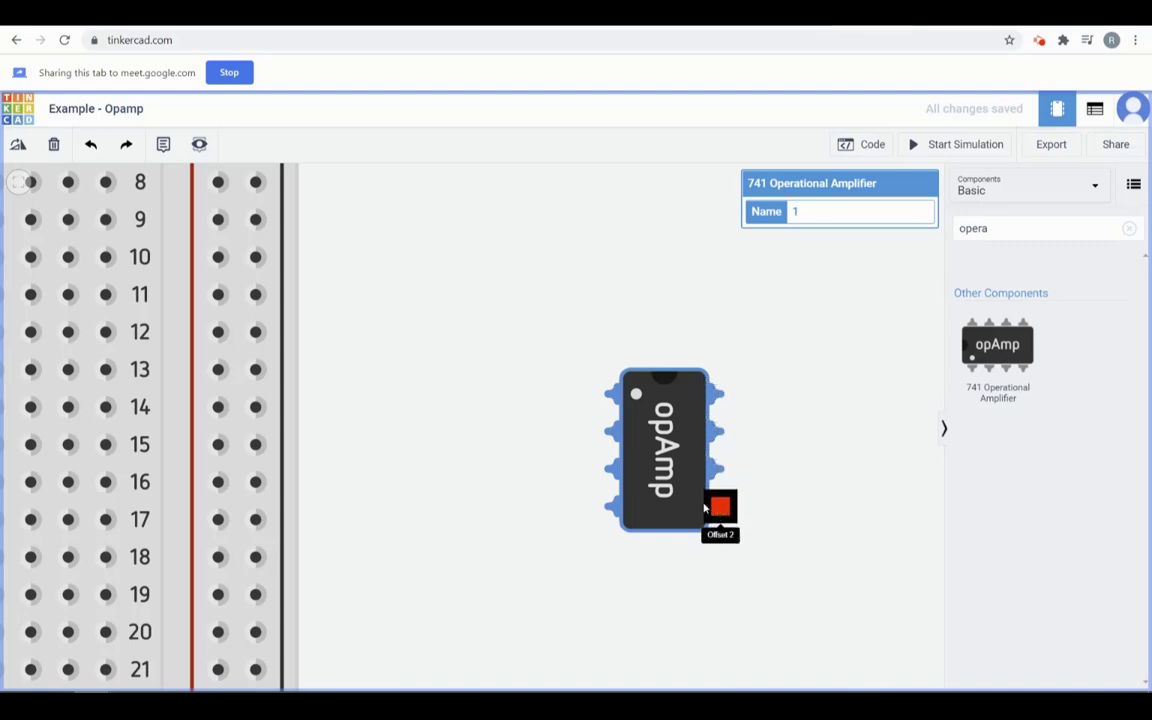
scroll(660, 466, "down", 2)
scroll(660, 466, "down", 2)
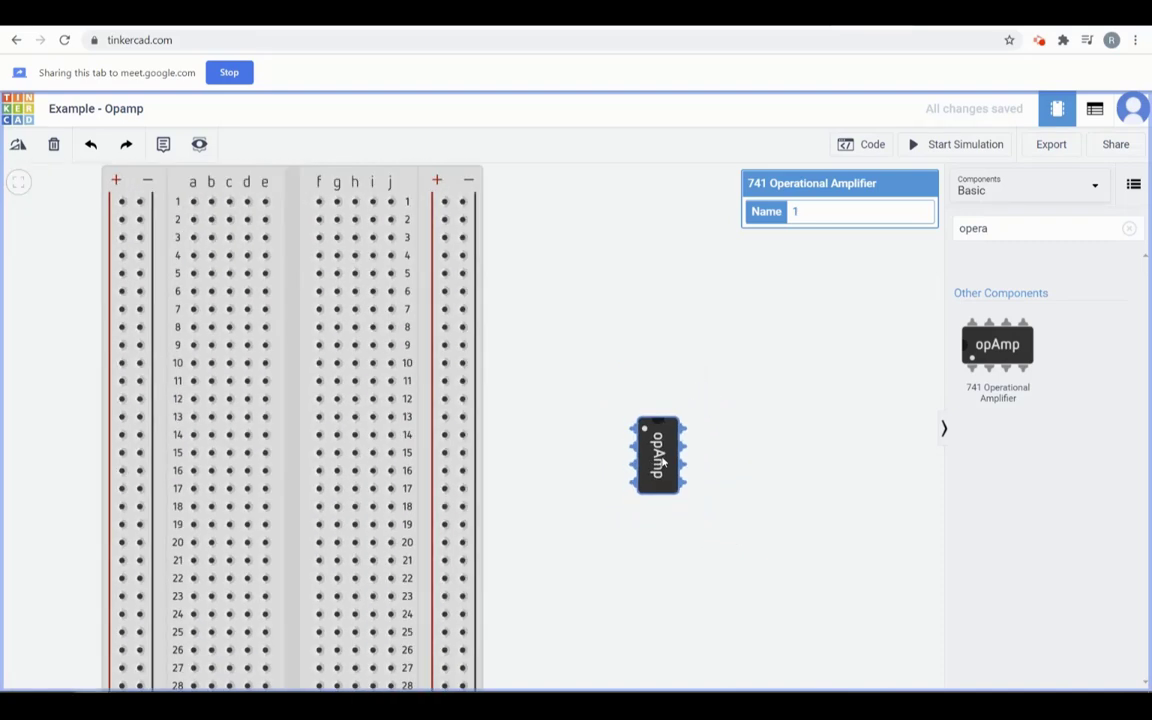
left_click_drag(560, 470, 717, 473)
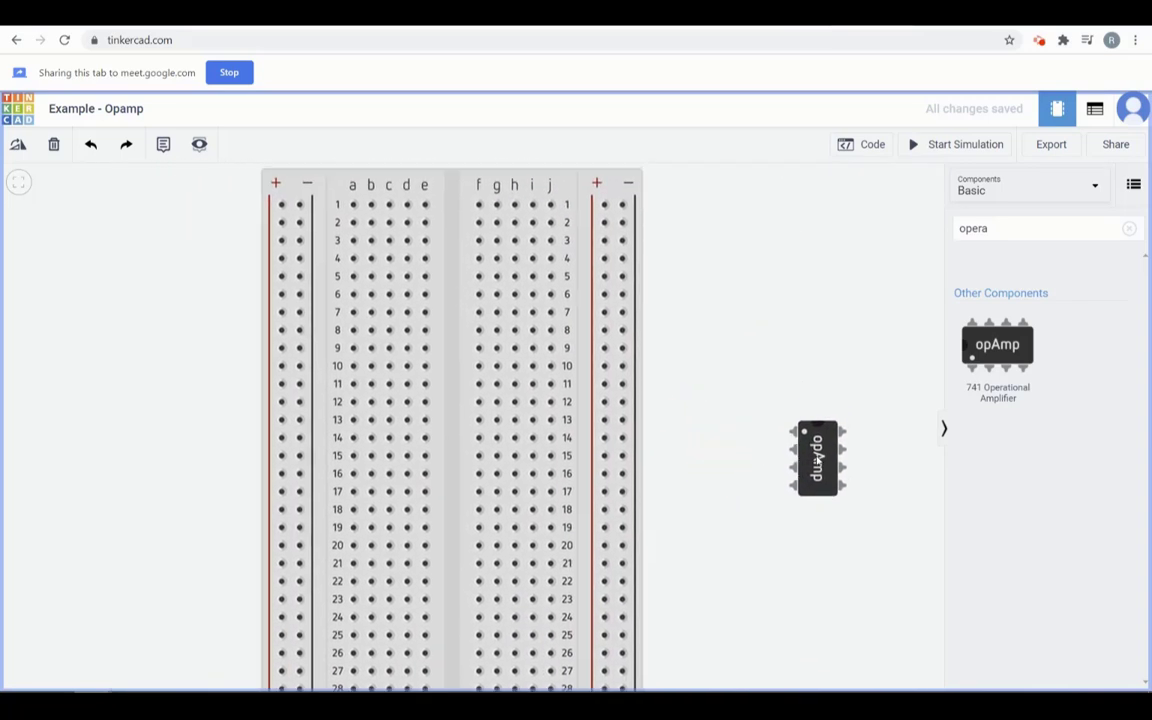
left_click_drag(817, 455, 760, 470)
scroll(656, 395, "down", 1)
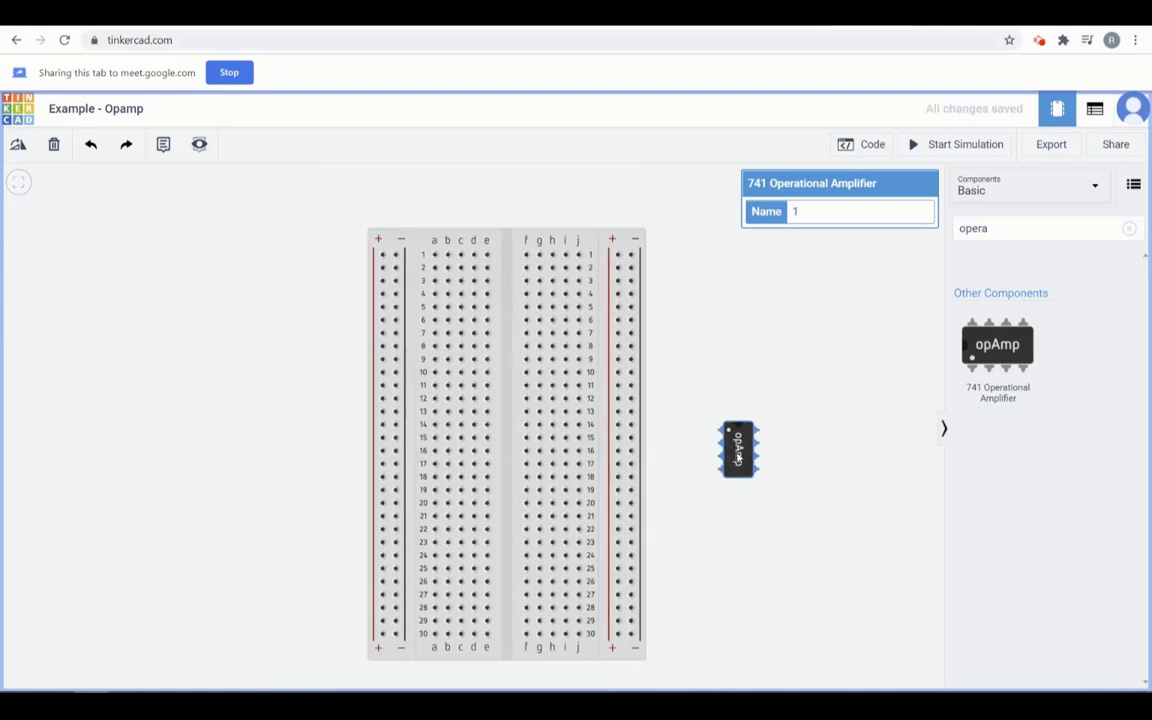
left_click_drag(735, 452, 503, 440)
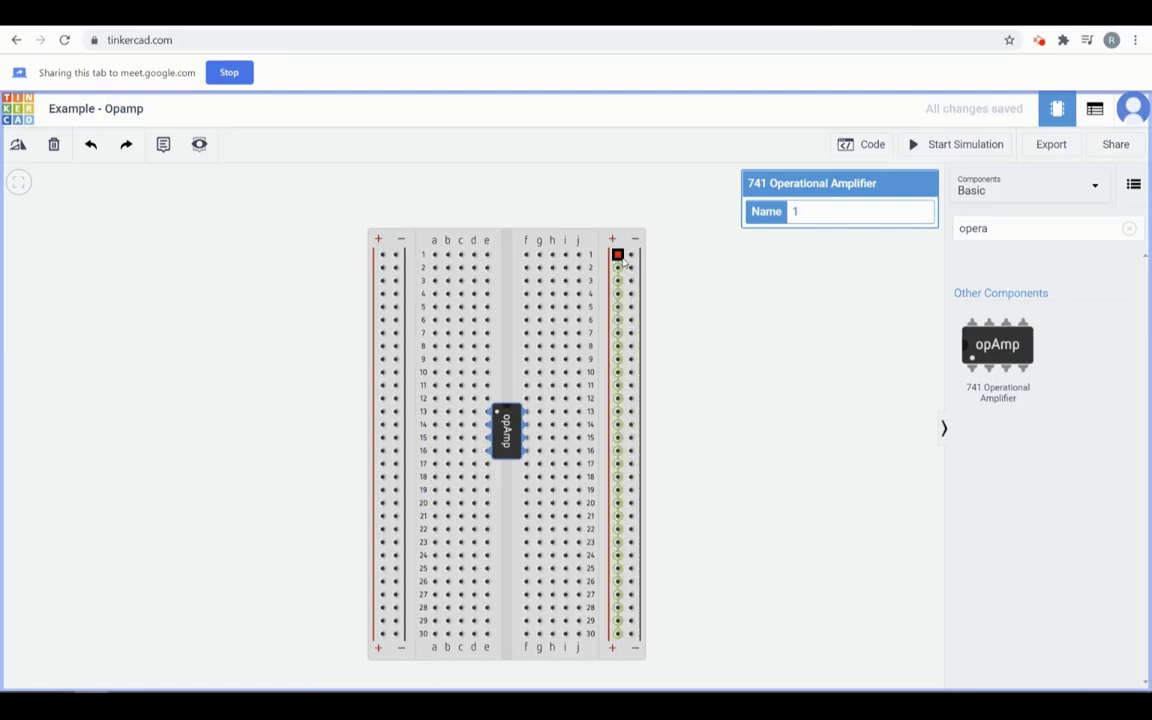
Find the Power Supply component and place one to the right of the breadboard near its upper end
left_click(1128, 228)
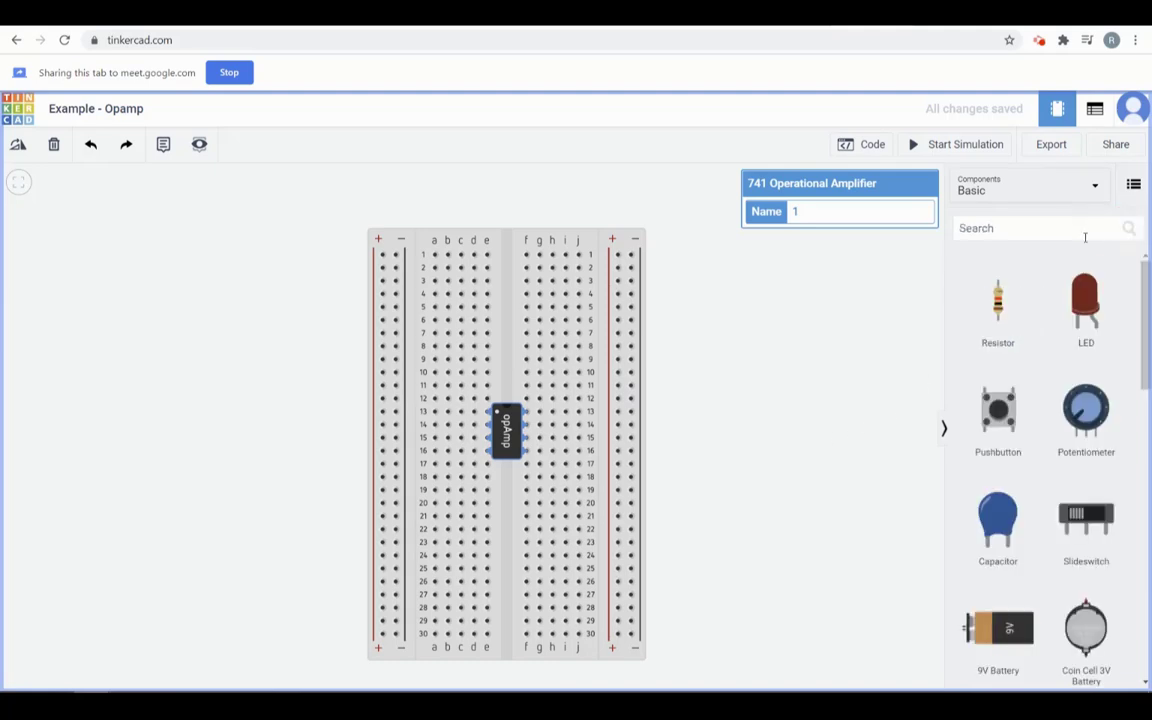
left_click(1057, 233)
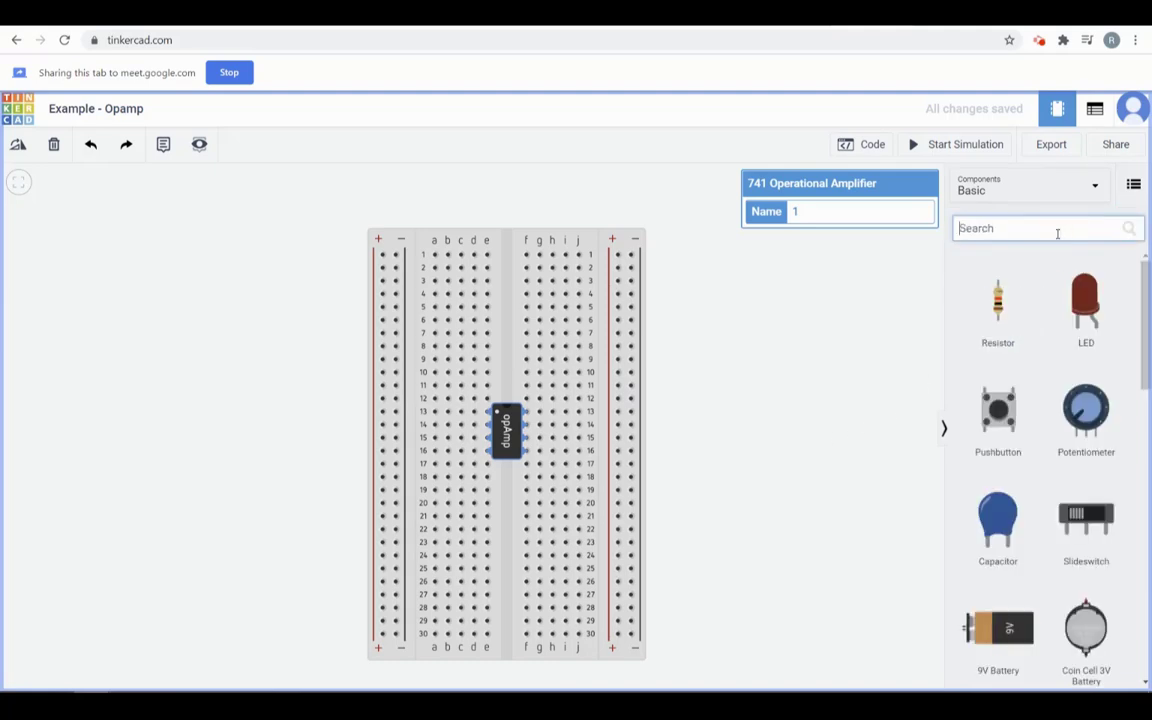
type("power su")
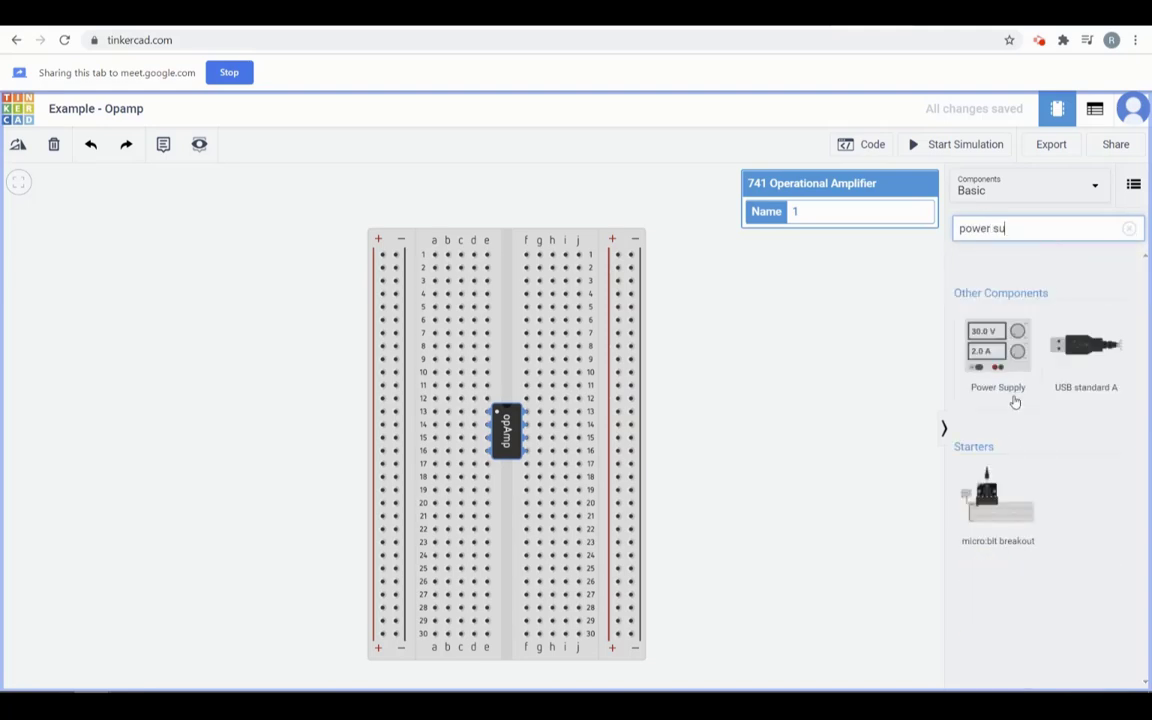
left_click_drag(1016, 398, 768, 334)
left_click(762, 312)
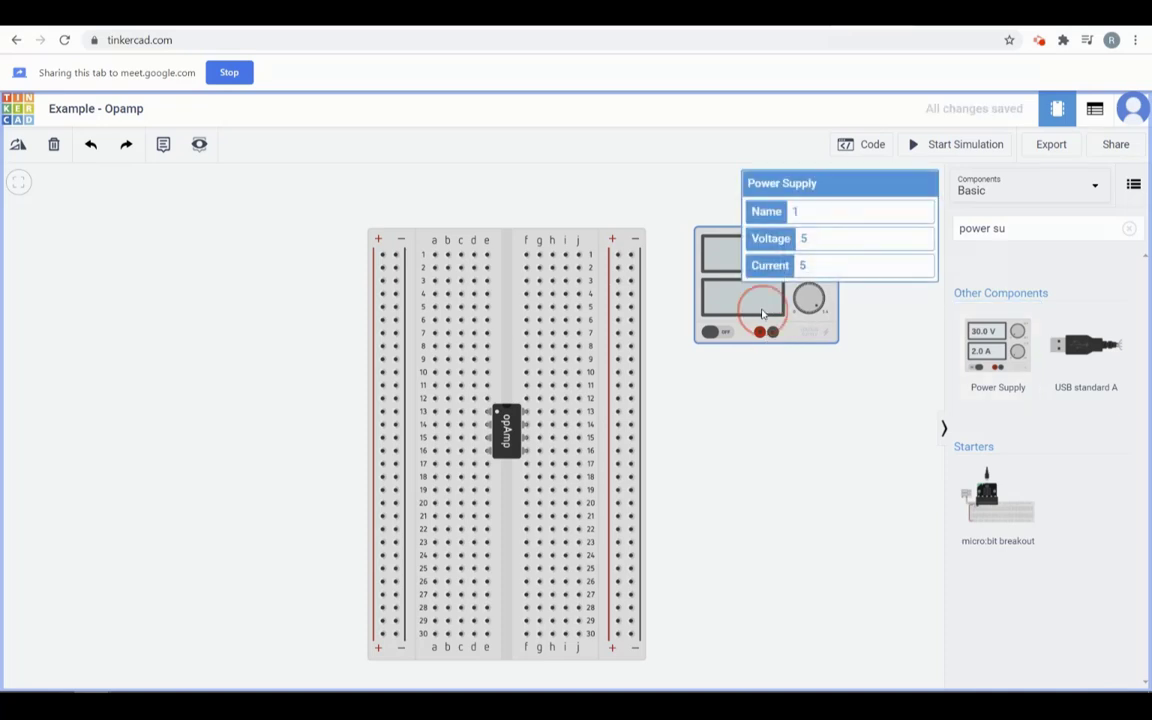
Duplicate the power supply and position the copy to the left of the breadboard
key("ctrl+c")
key("ctrl+v")
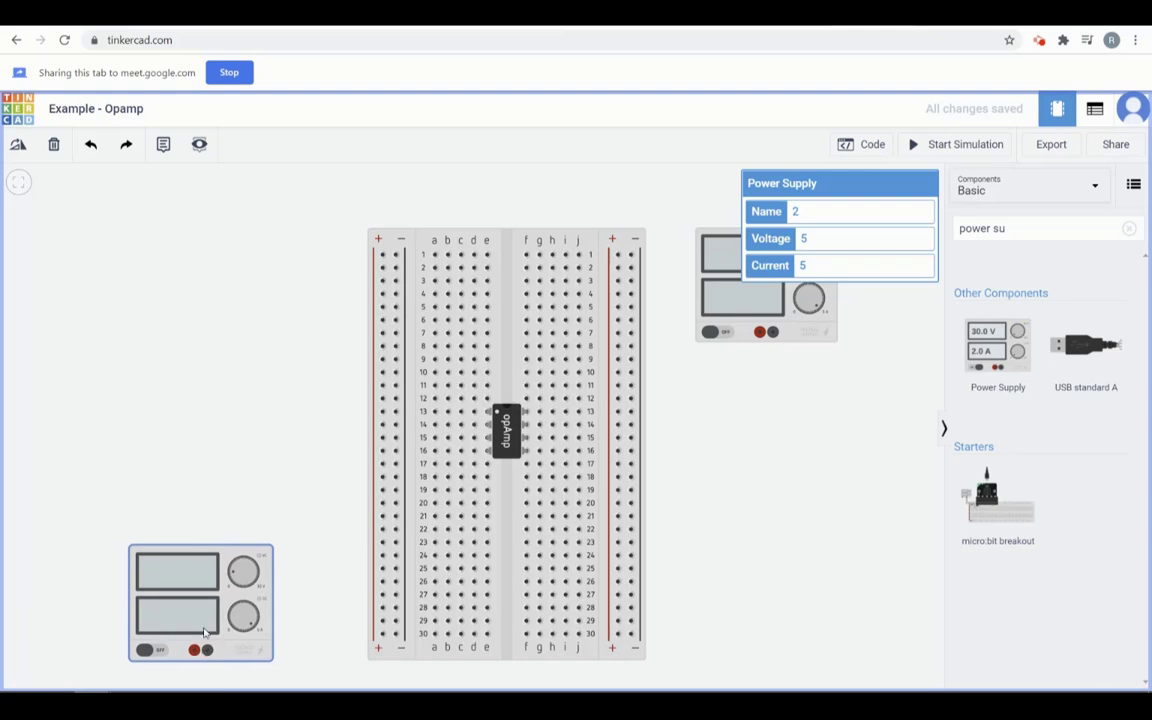
left_click(158, 525)
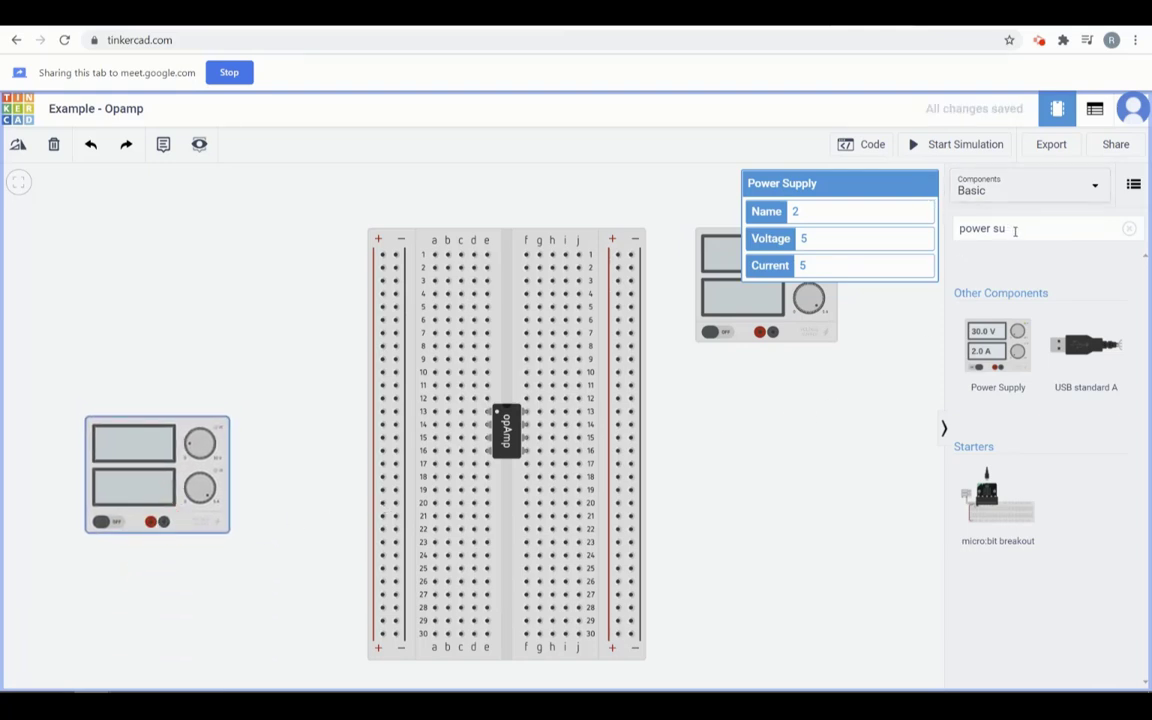
Find the Function Generator component and place it above the power supply left of the breadboard
left_click(1128, 228)
left_click(997, 229)
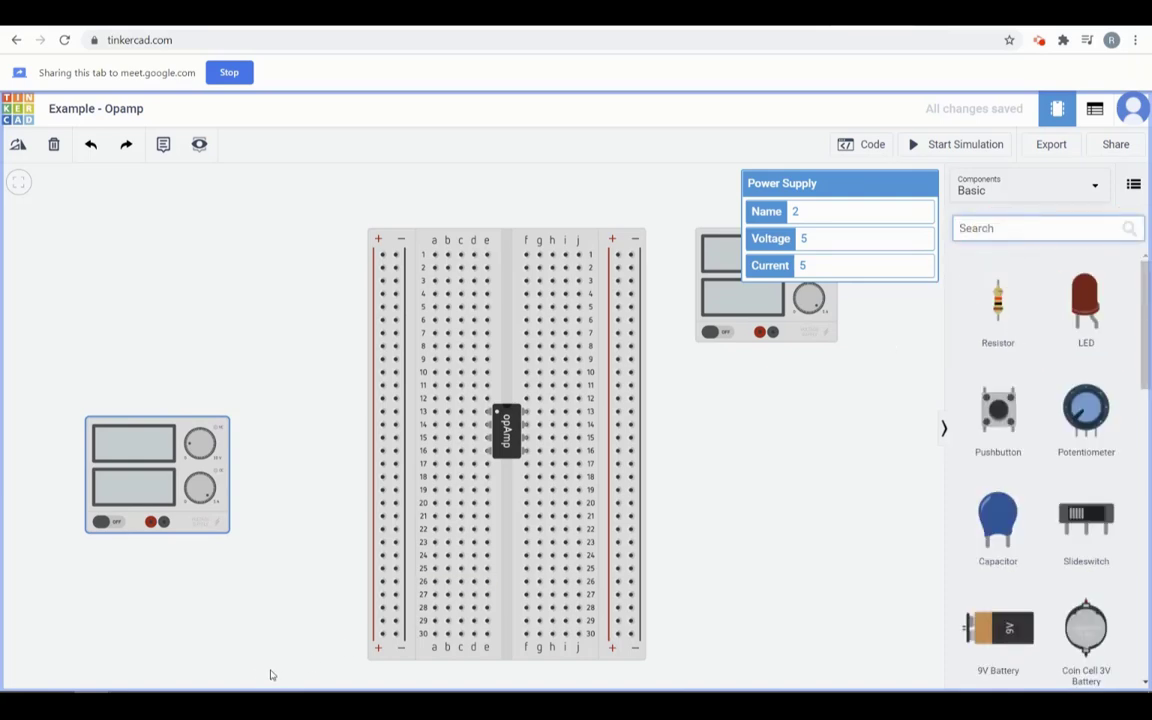
mouse_move(204, 704)
type("func")
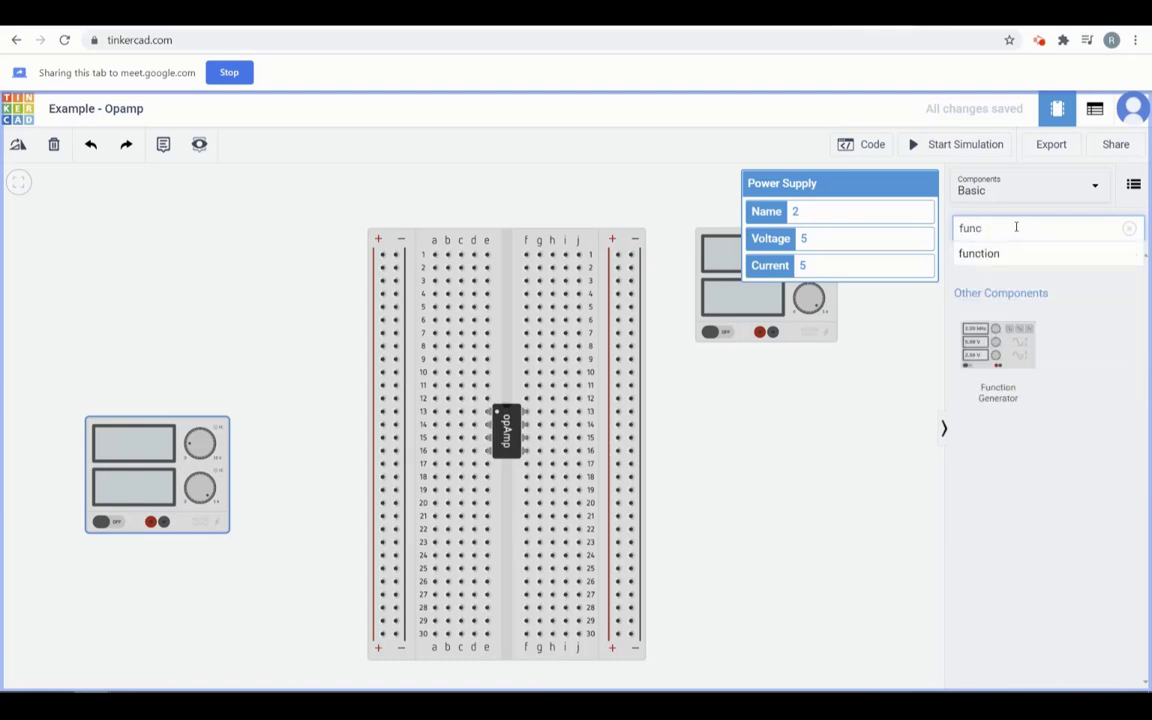
left_click_drag(997, 345, 217, 380)
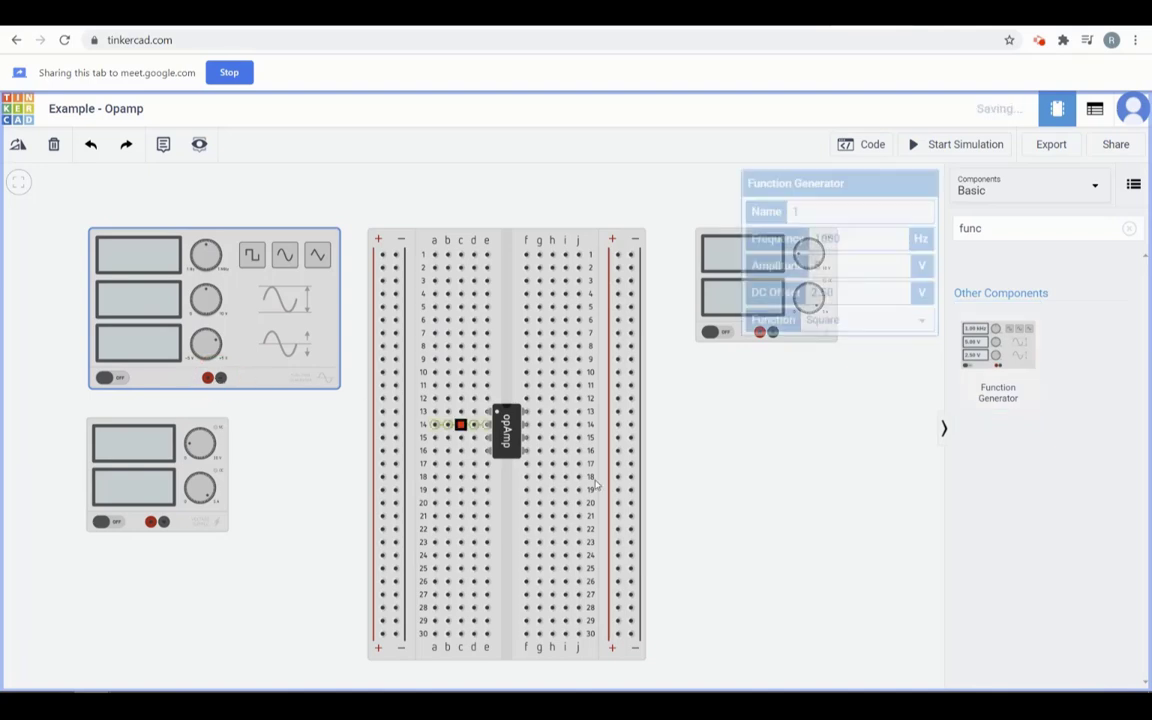
Add a resistor in the empty area right of the breadboard and name it R1
scroll(730, 497, "down", 2)
scroll(730, 497, "up", 1)
left_click(771, 452)
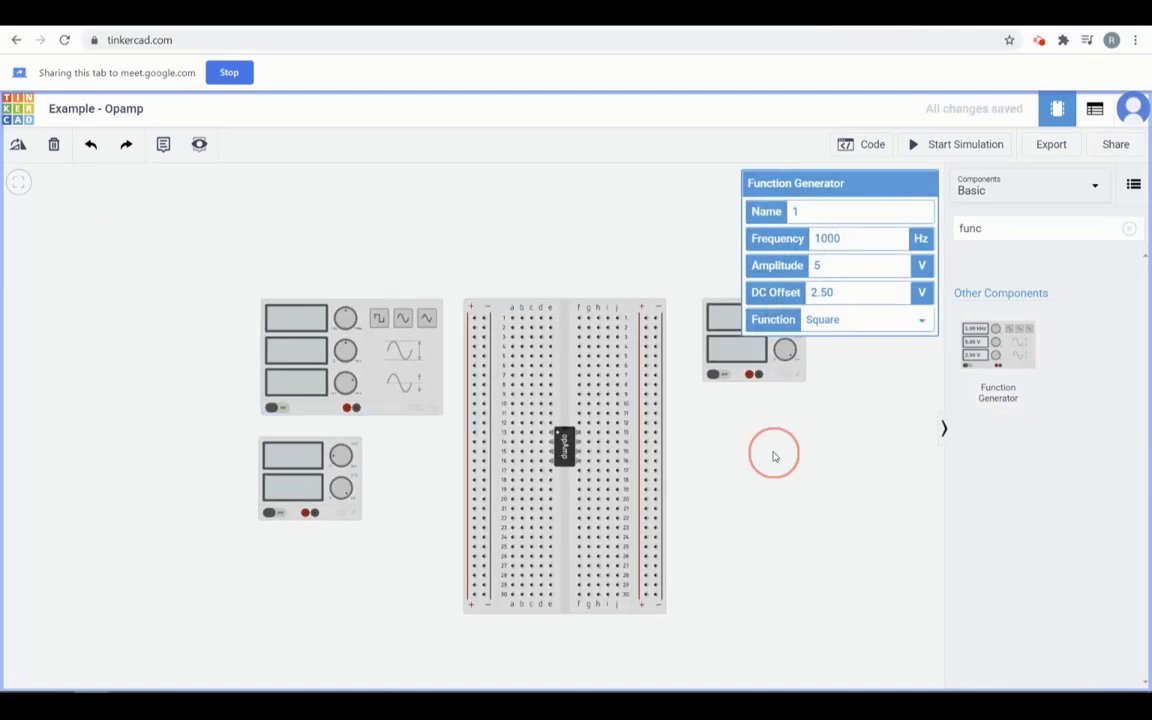
left_click_drag(805, 499, 720, 435)
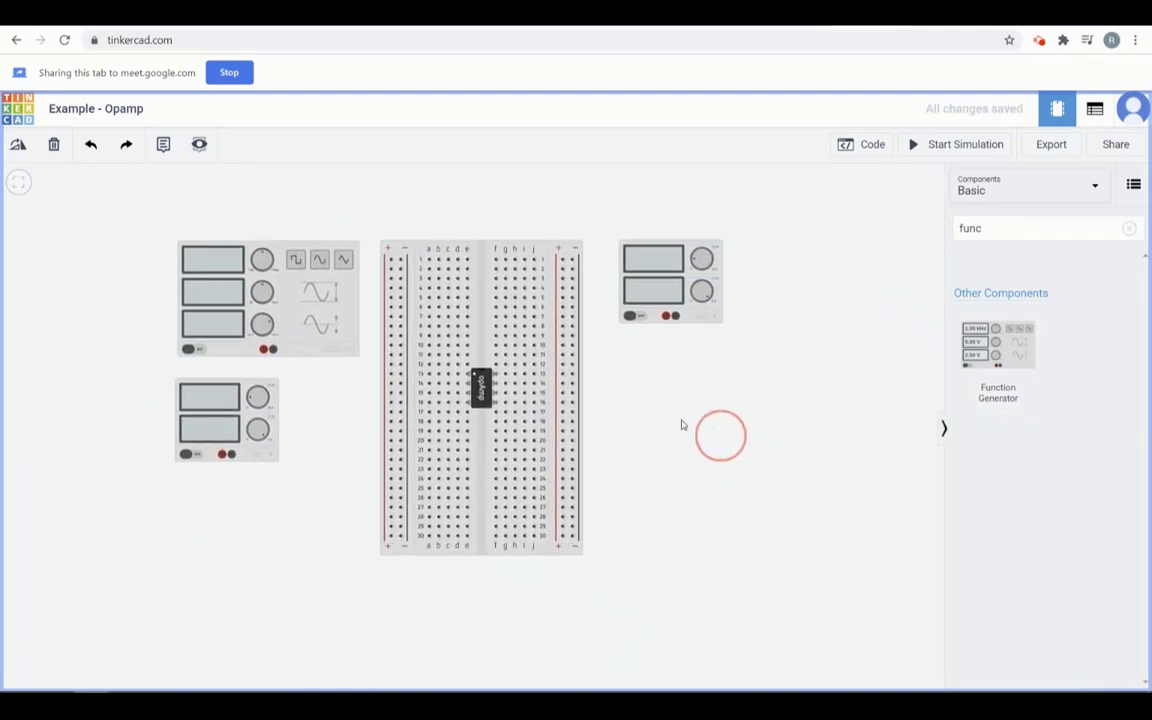
left_click(211, 294)
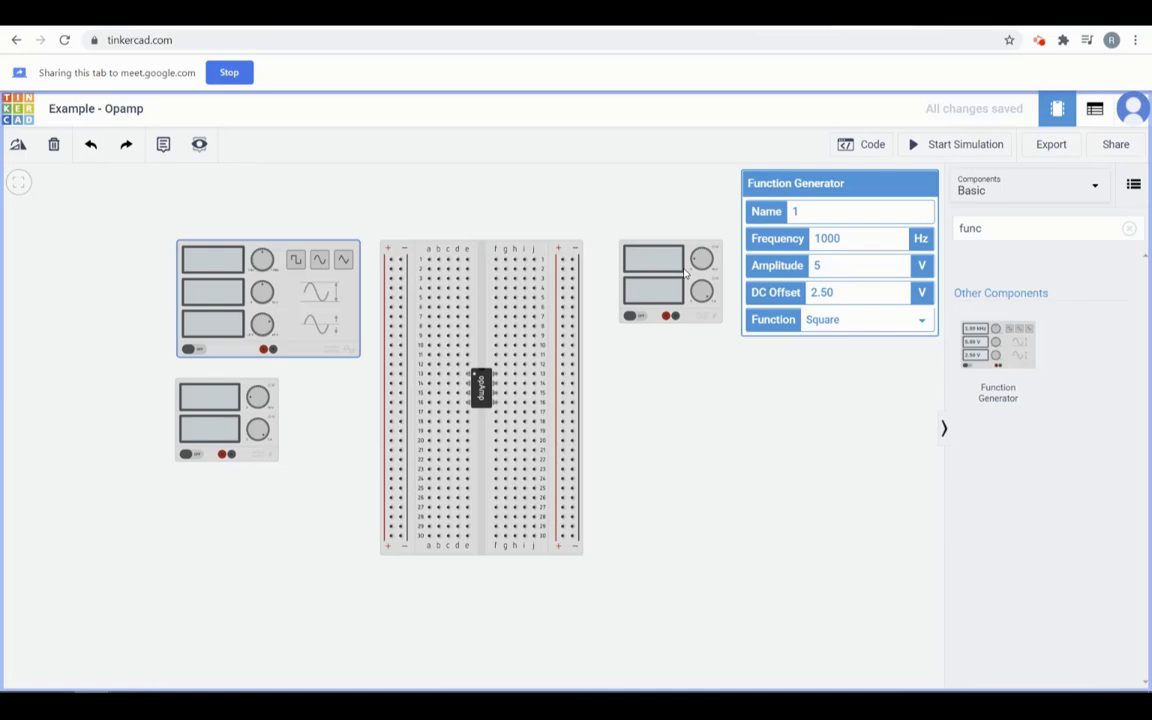
scroll(448, 400, "up", 1)
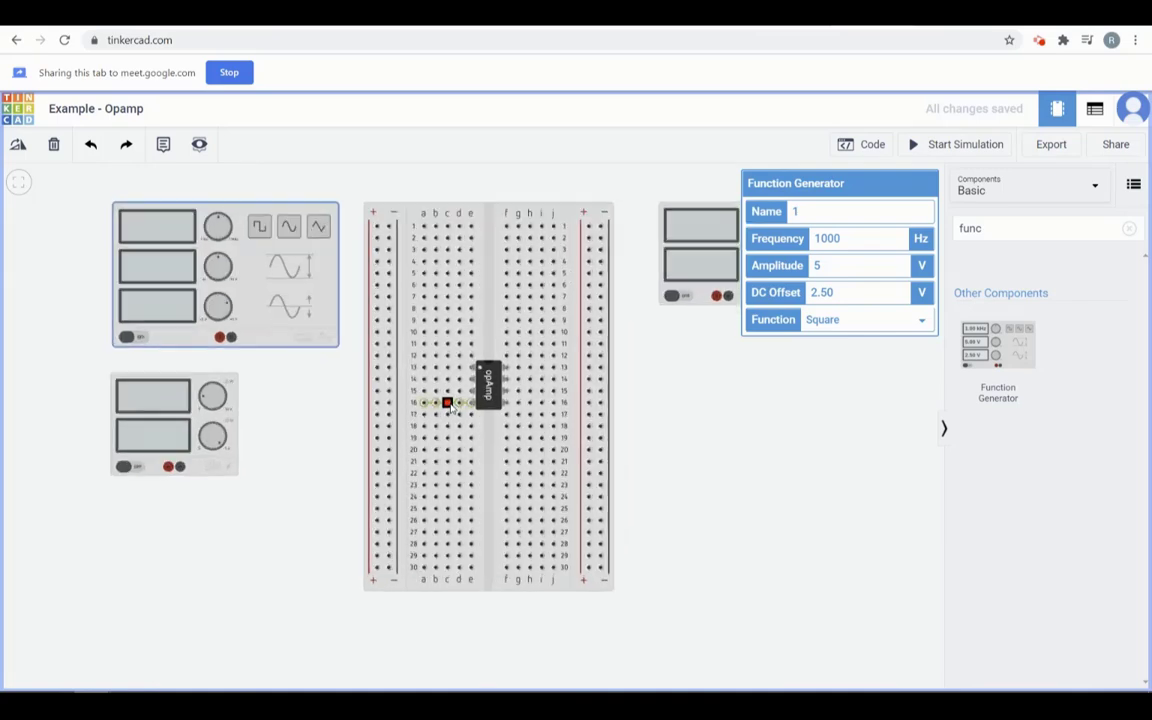
left_click(644, 355)
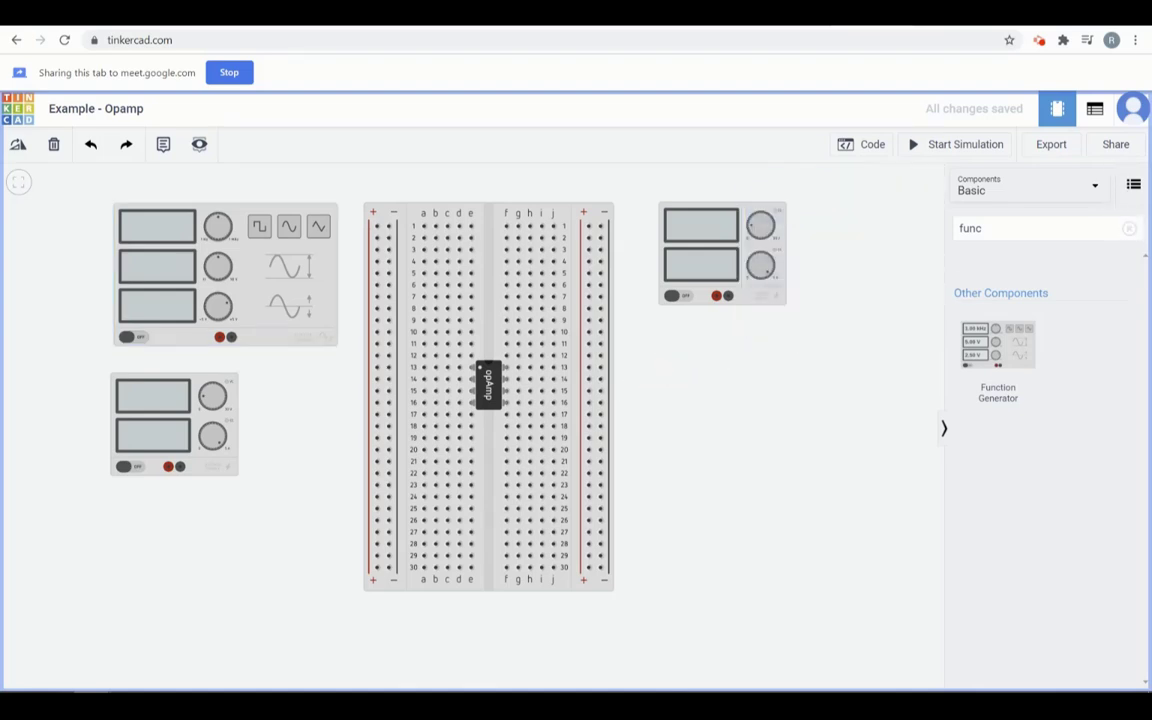
left_click(1129, 228)
left_click_drag(997, 300, 682, 437)
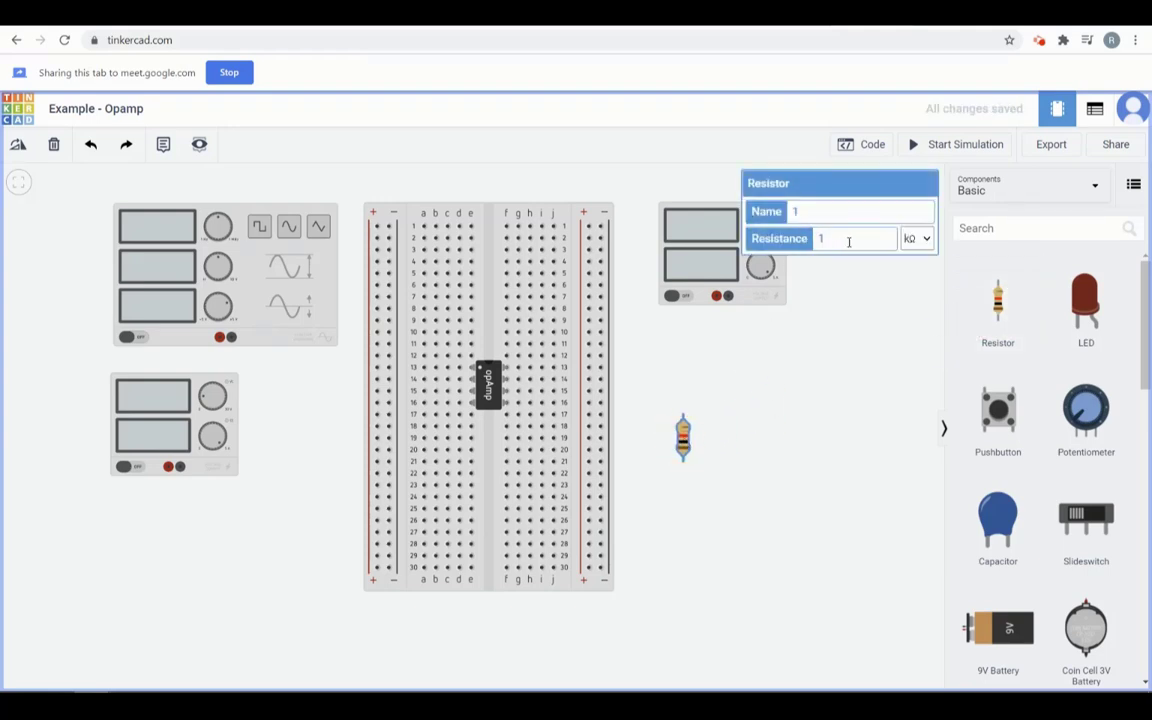
left_click(811, 213)
left_click(815, 491)
Rotate resistor R1 to horizontal and shift it slightly closer to the breadboard
left_click(683, 445)
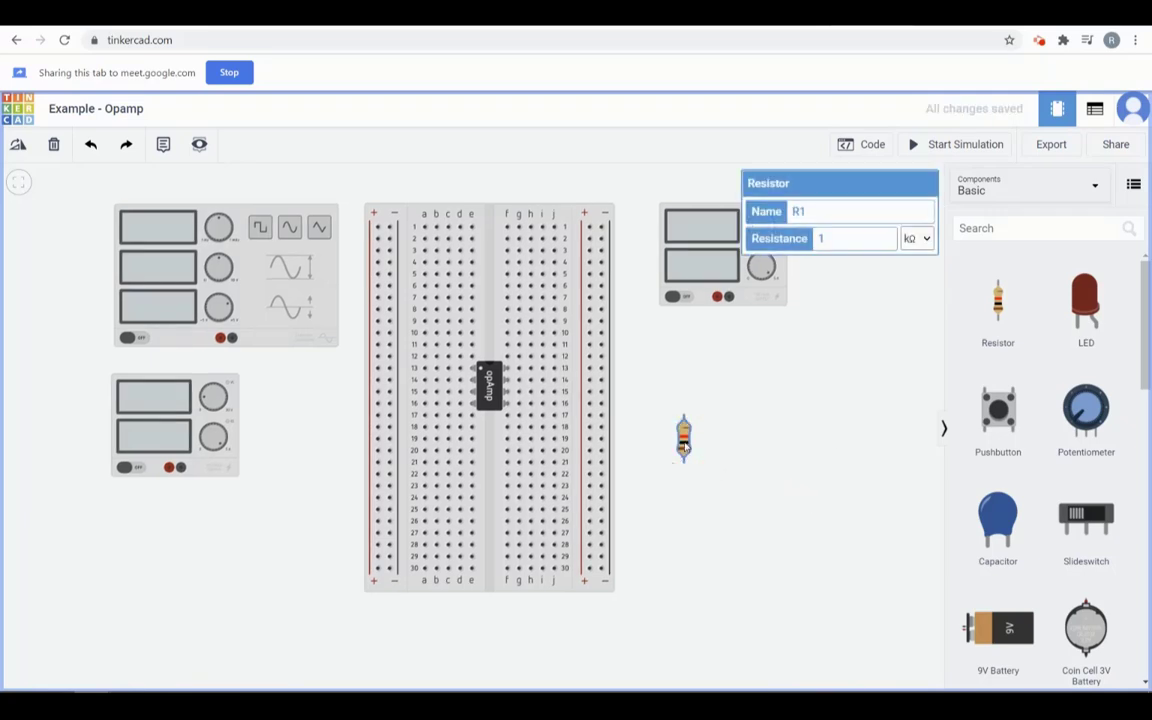
key("ctrl+r")
key("ctrl+r")
key("ctrl+r")
key("ctrl+r")
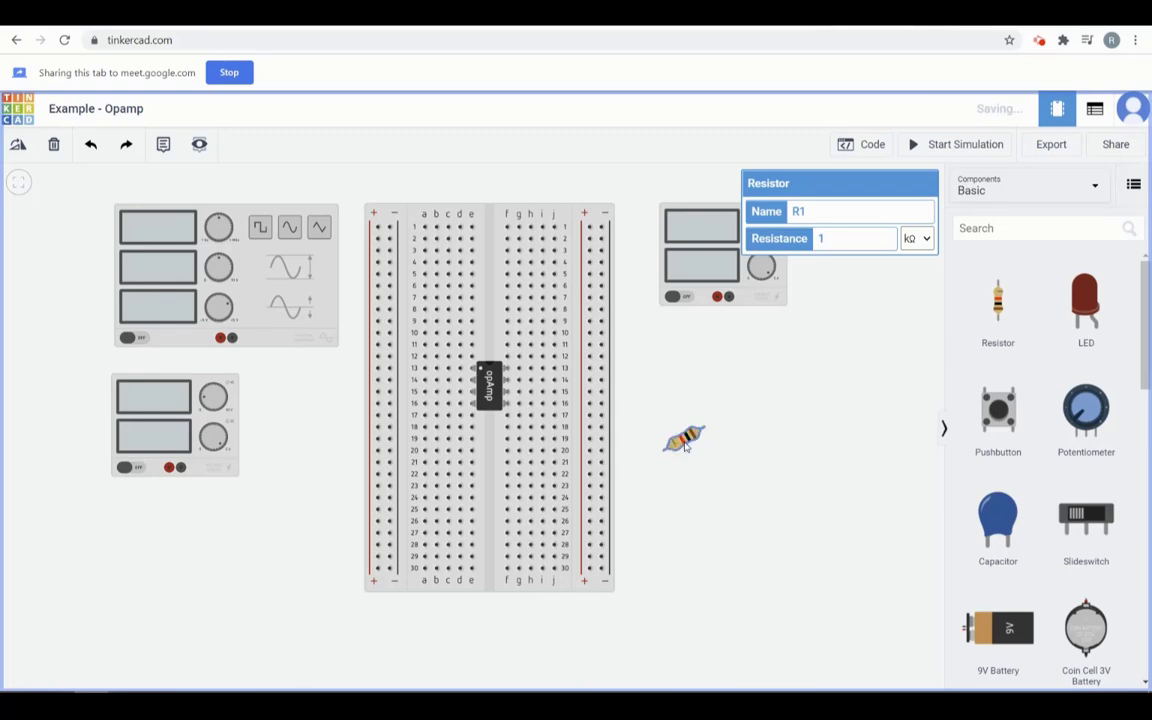
key("ctrl+r")
left_click_drag(689, 445, 667, 426)
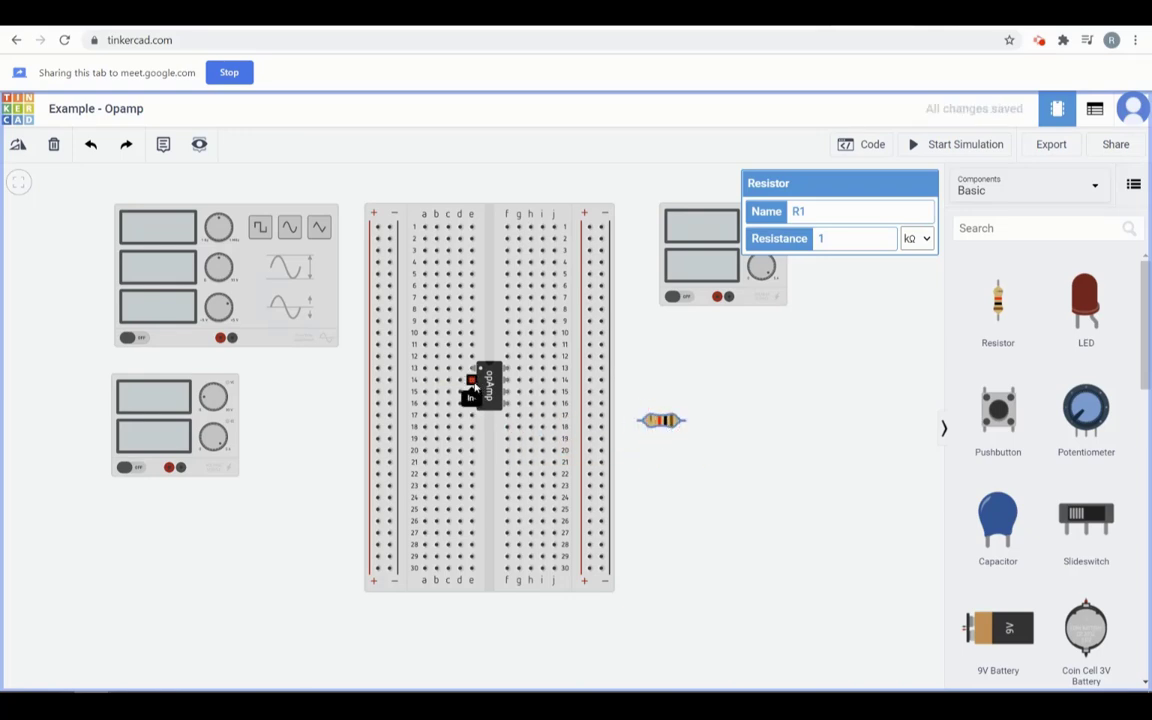
key("XF86AudioRaiseVolume")
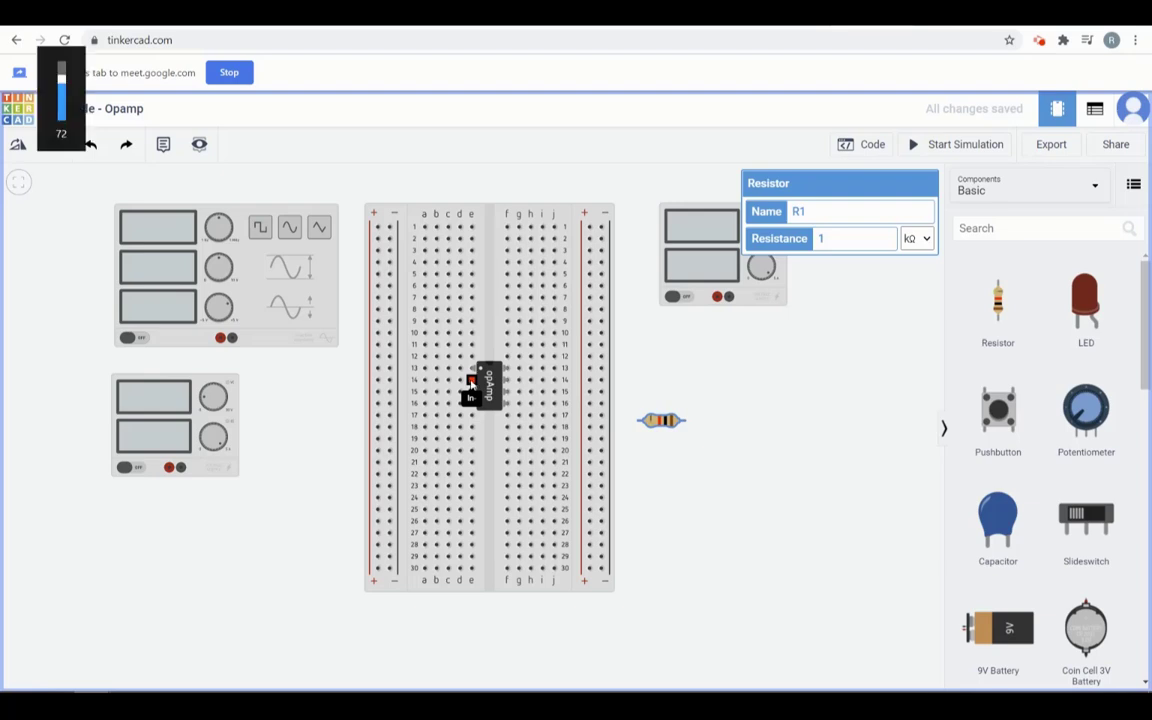
key("XF86AudioRaiseVolume")
key("XF86AudioRaiseVolume")
key("XF86AudioRaiseVolume")
key("XF86AudioRaiseVolume")
key("XF86AudioRaiseVolume")
key("XF86AudioRaiseVolume")
key("XF86AudioRaiseVolume")
key("XF86AudioRaiseVolume")
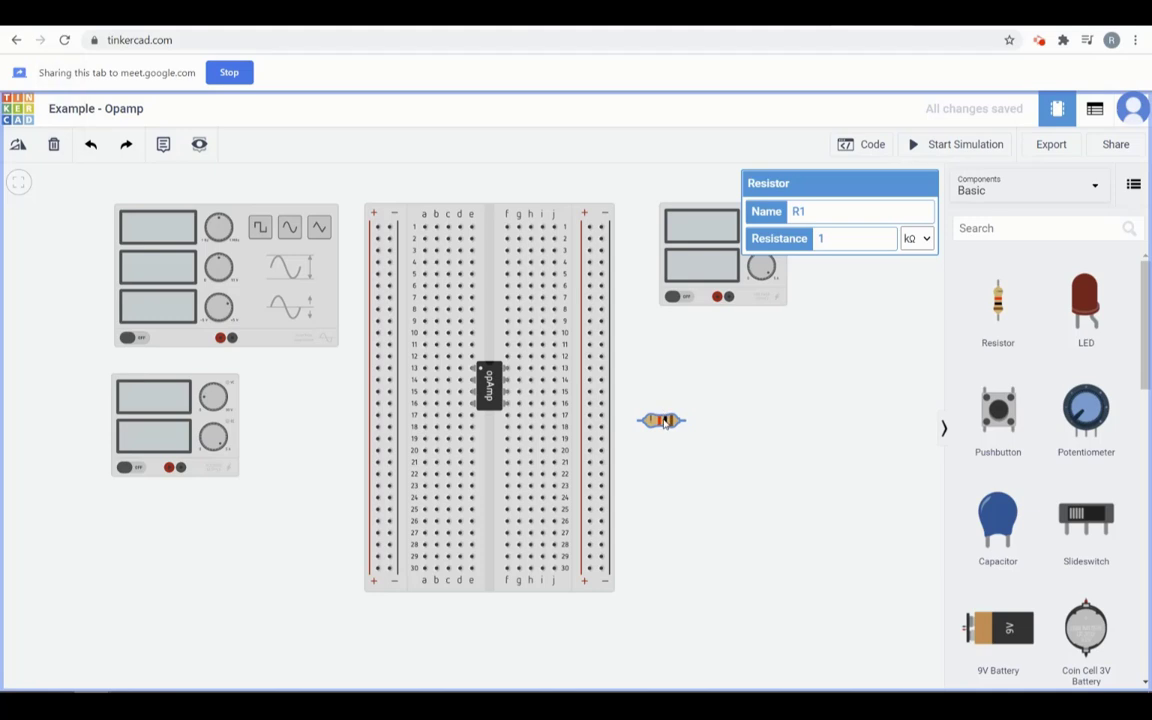
Move resistor R1 onto the breadboard and set it vertically in column c, spanning rows 10 to 14
left_click_drag(664, 421, 440, 384)
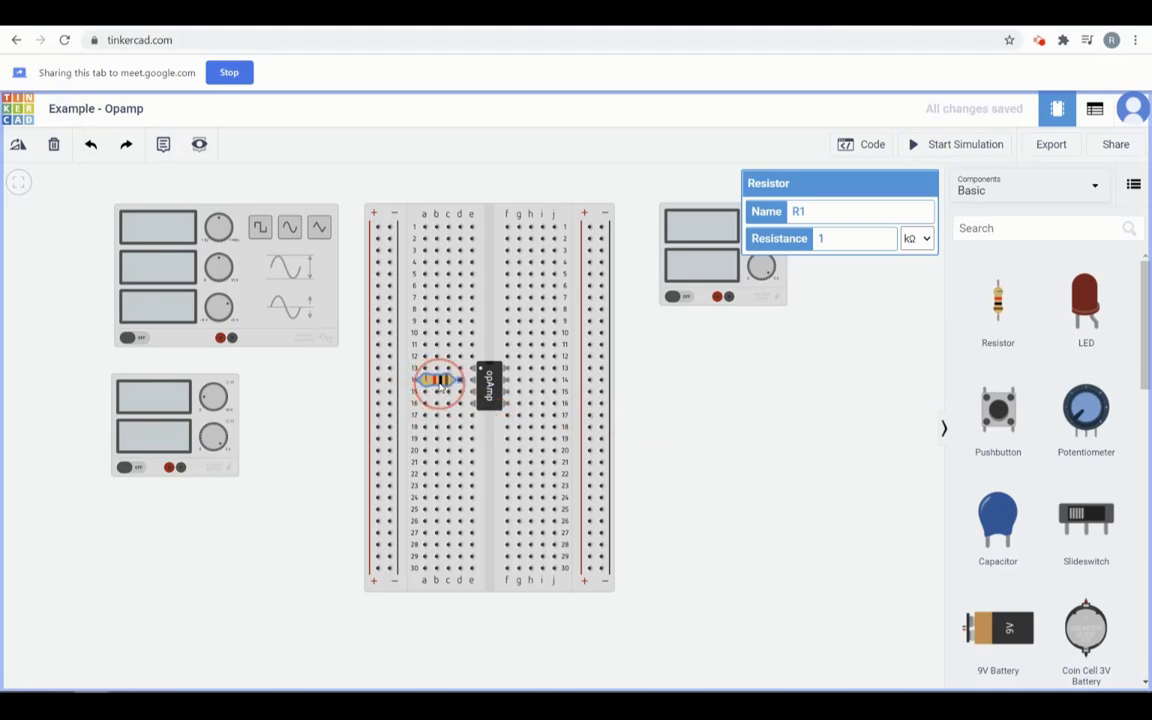
key("r")
key("r")
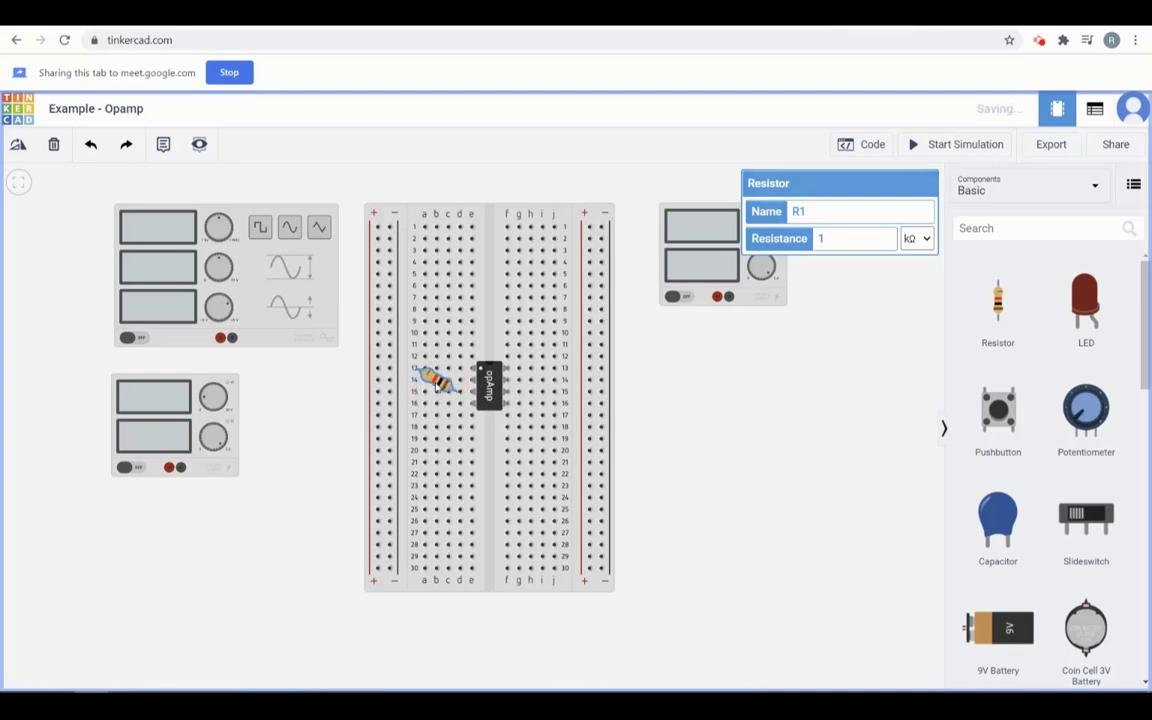
key("r")
left_click_drag(437, 383, 448, 363)
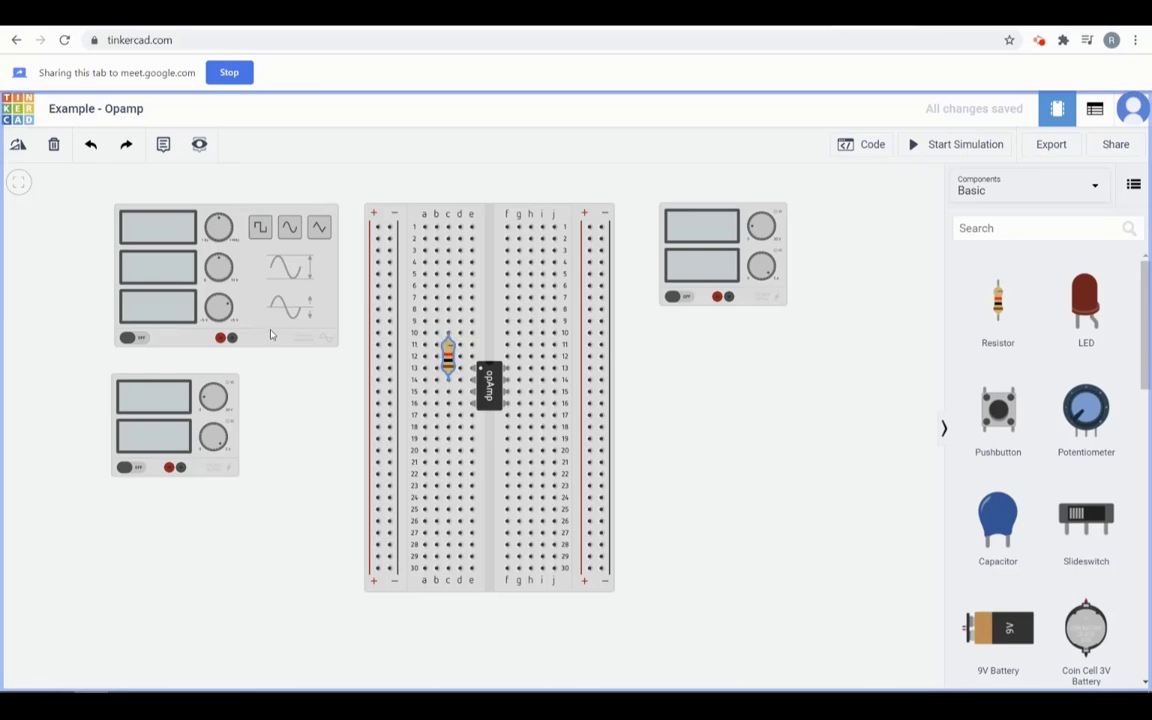
Shift the function generator slightly up and wire its positive terminal to breadboard hole b10 with a bend below the terminal
left_click_drag(271, 341, 258, 311)
left_click(209, 310)
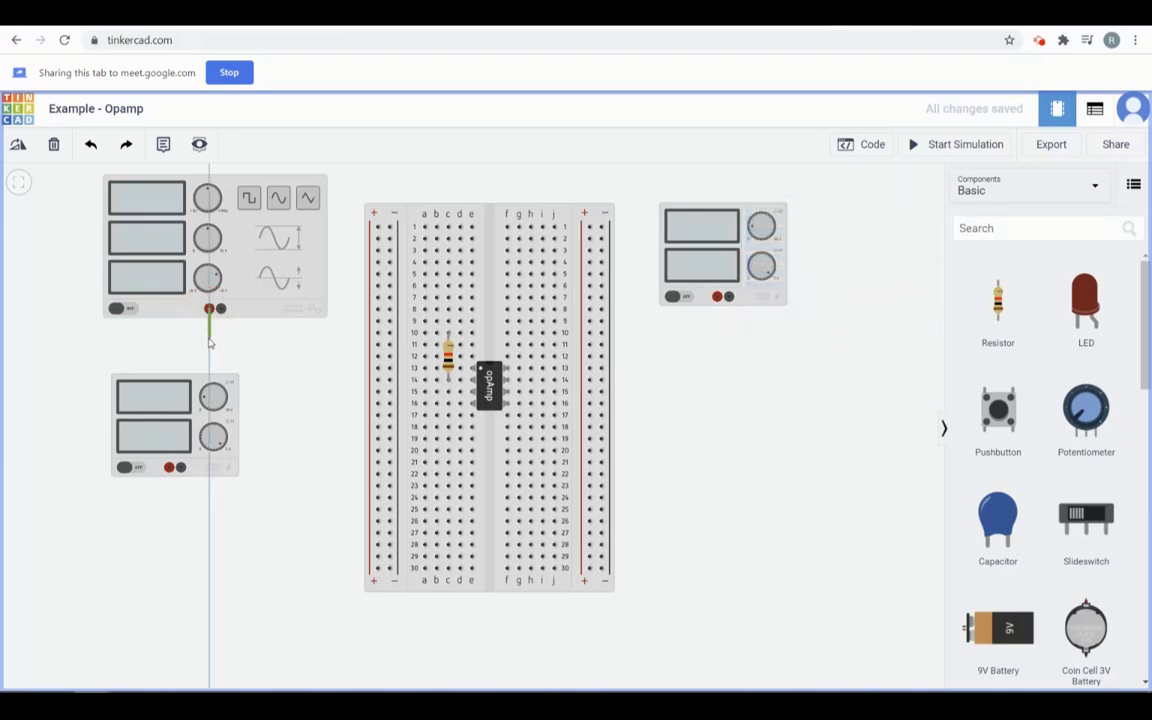
left_click(210, 334)
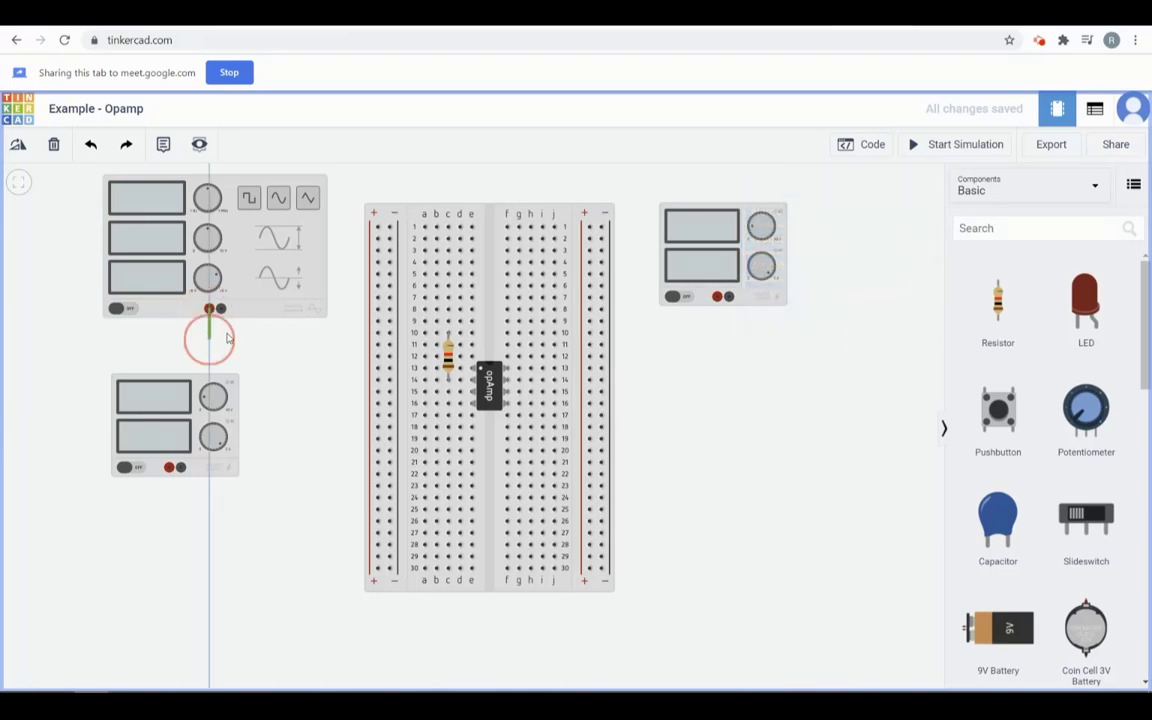
left_click(437, 333)
left_click_drag(207, 340, 207, 333)
left_click(389, 369)
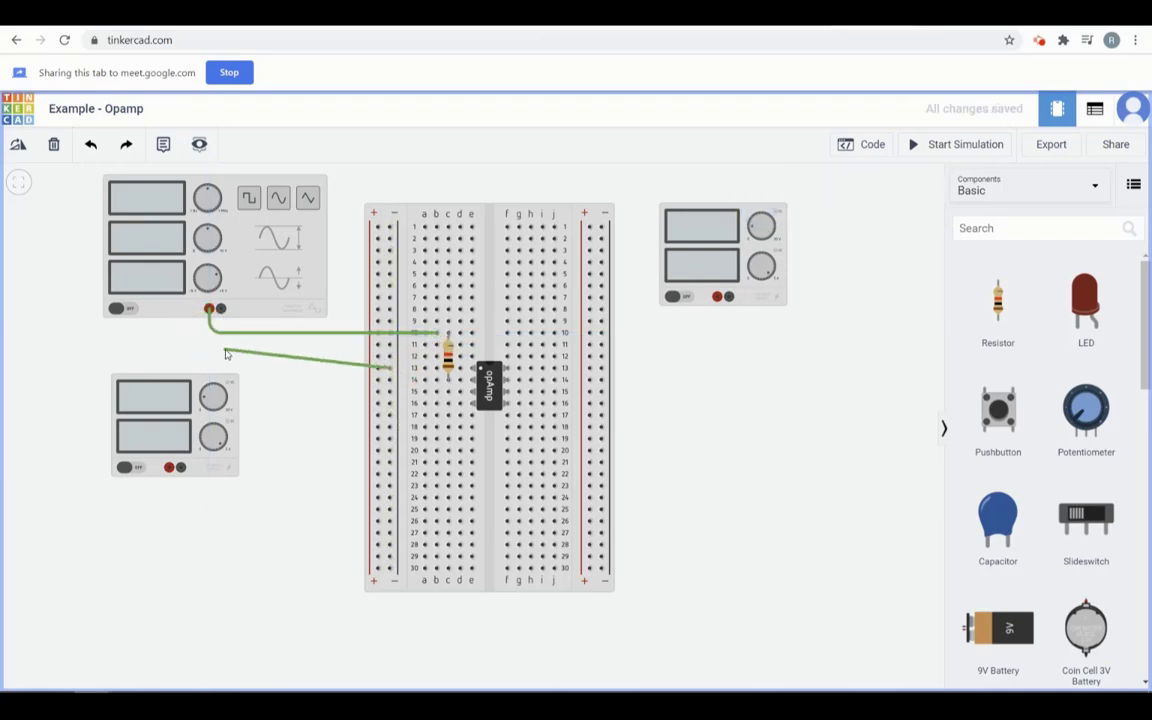
key("Escape")
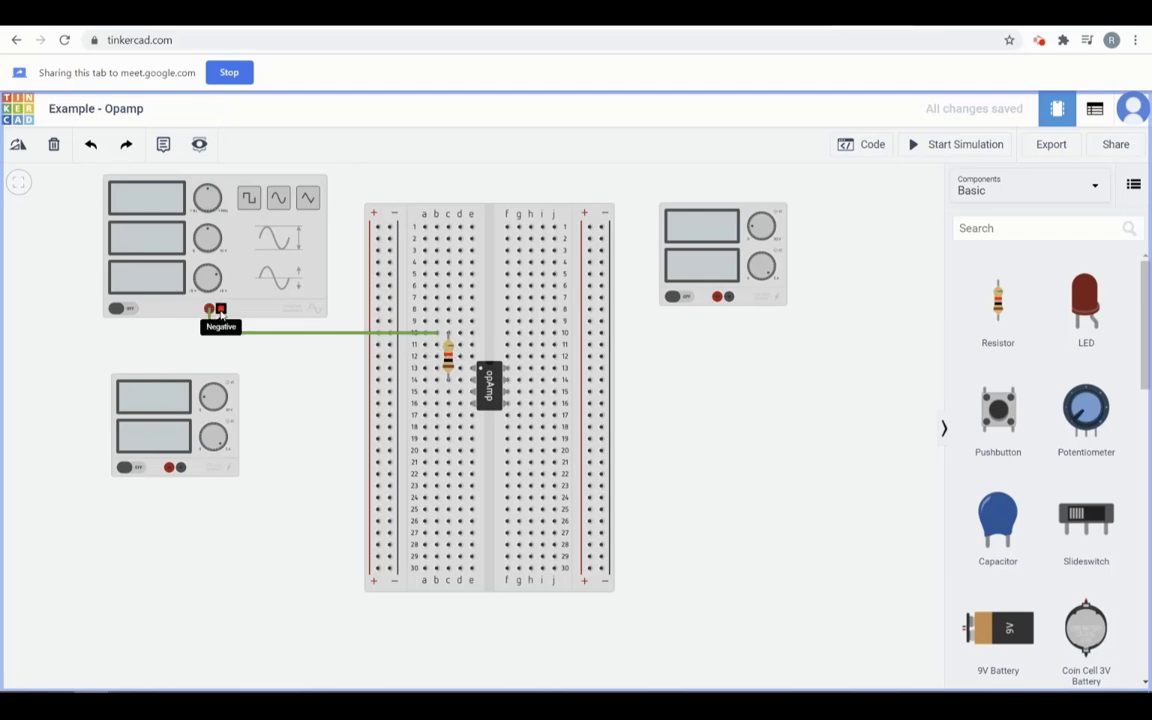
left_click(221, 311)
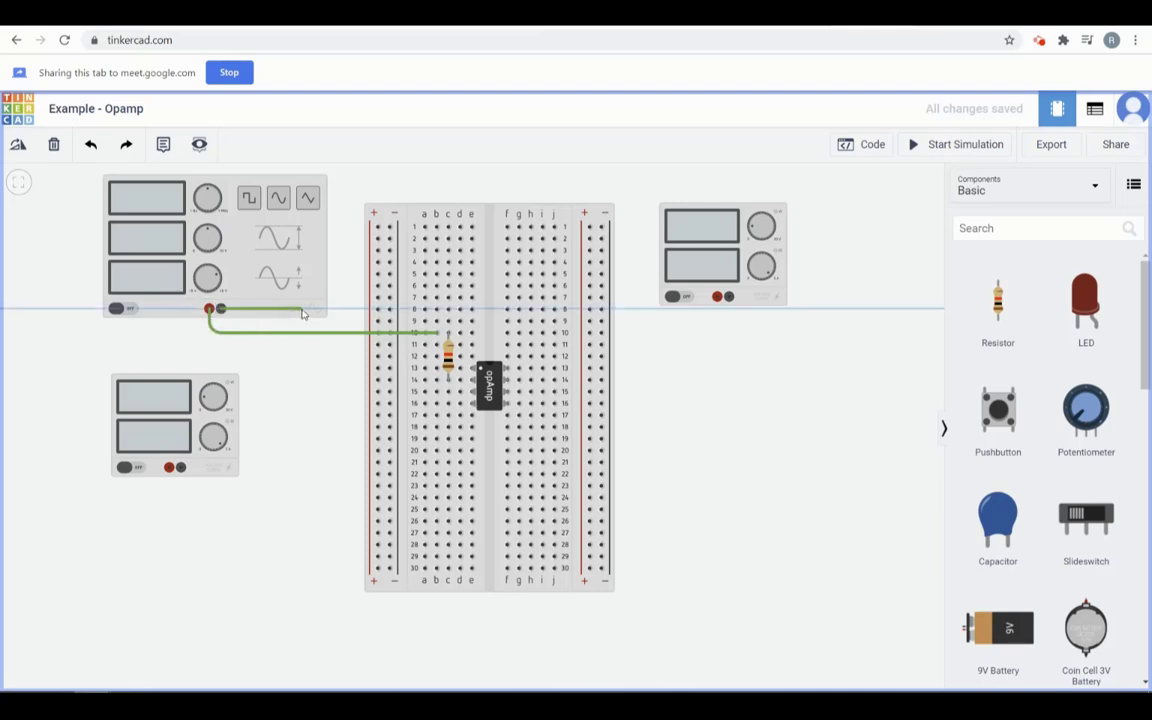
left_click(601, 311)
left_click(488, 216)
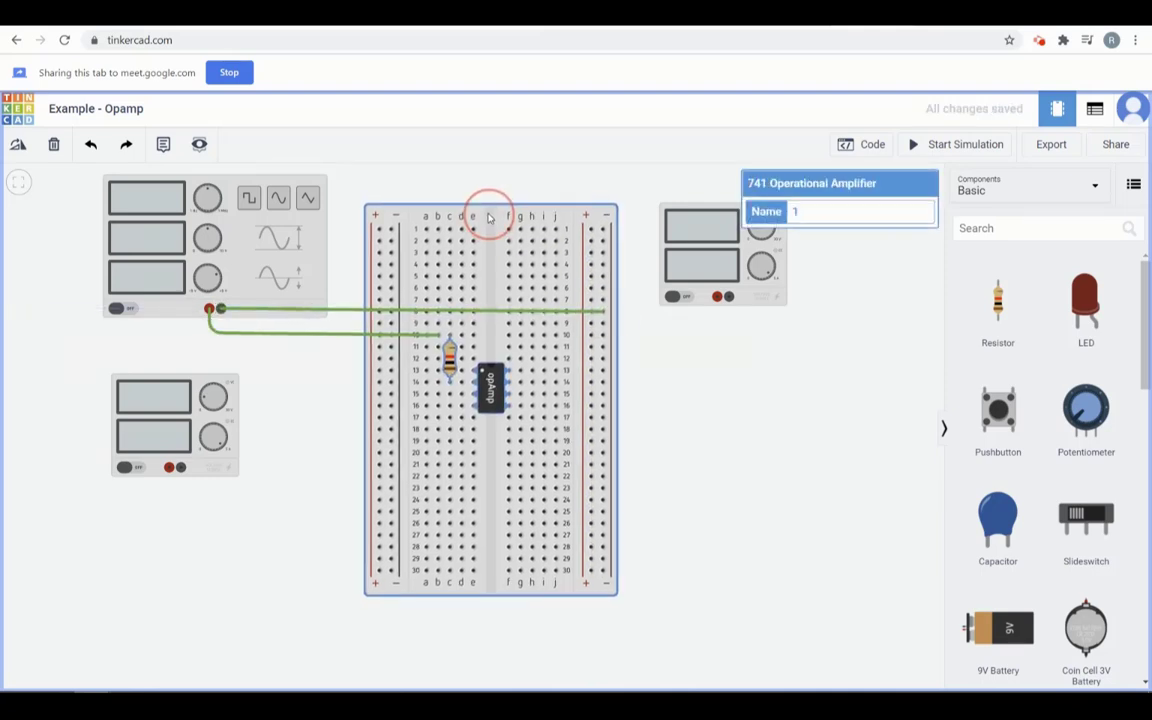
left_click(334, 301)
left_click(337, 313)
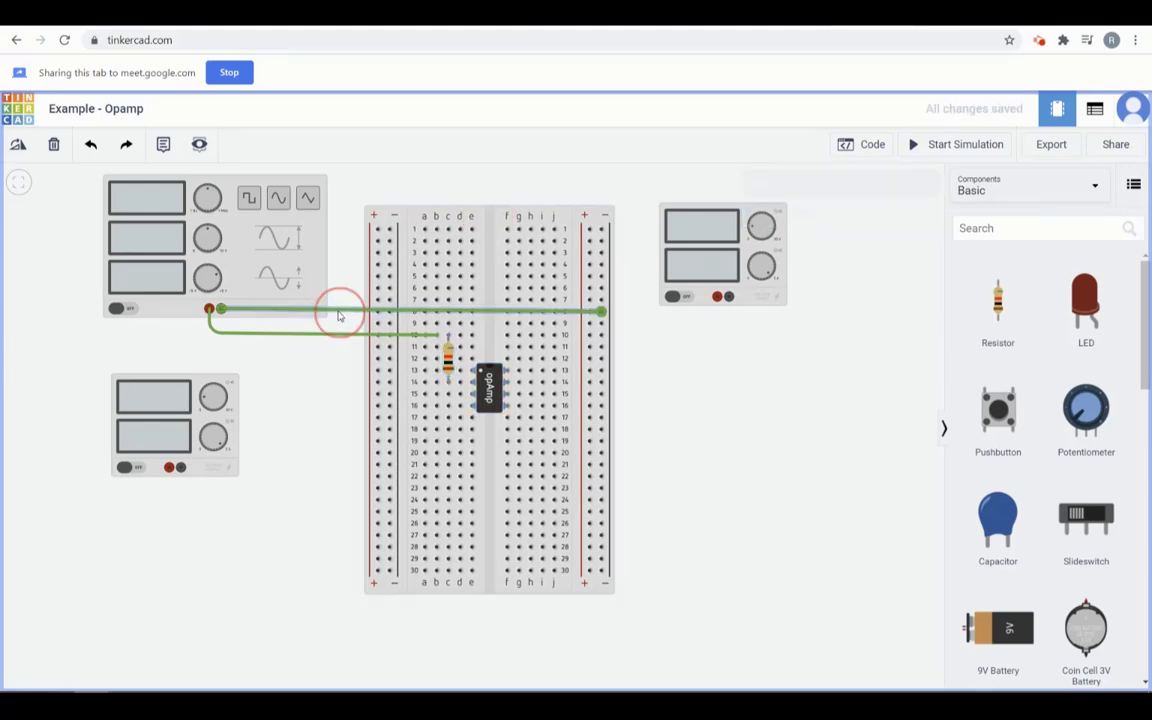
key("Delete")
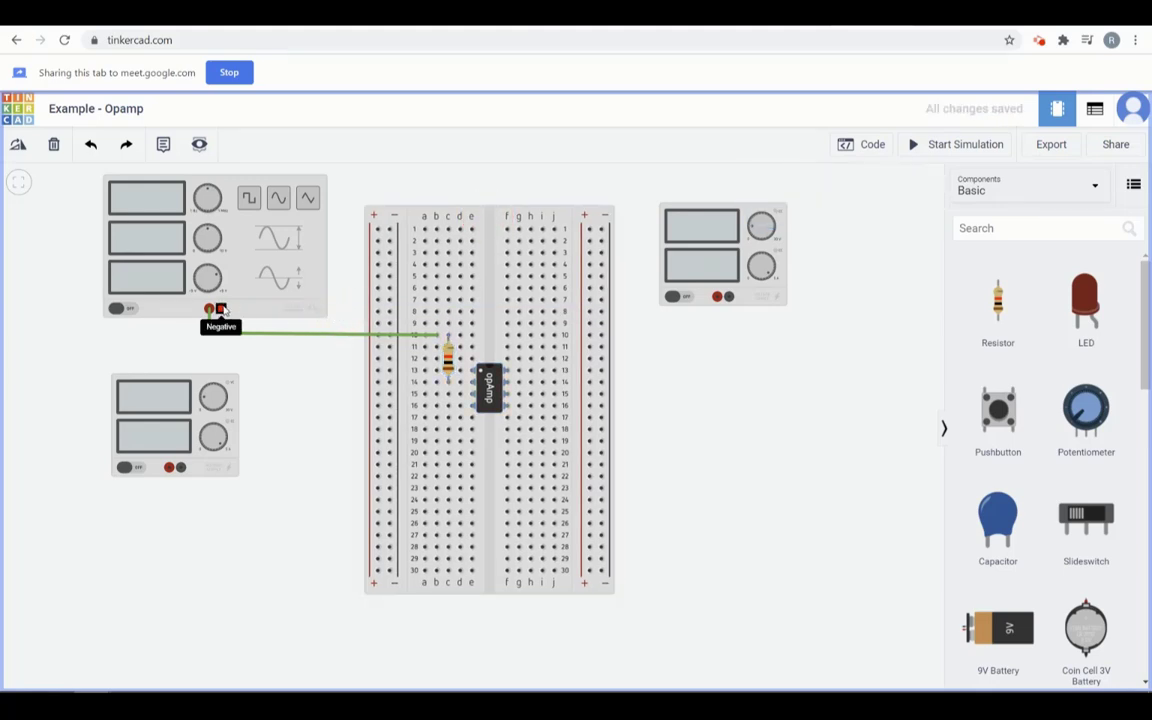
Wire the function generator's negative terminal around below the breadboard to the right-hand negative rail near row 27
left_click(221, 309)
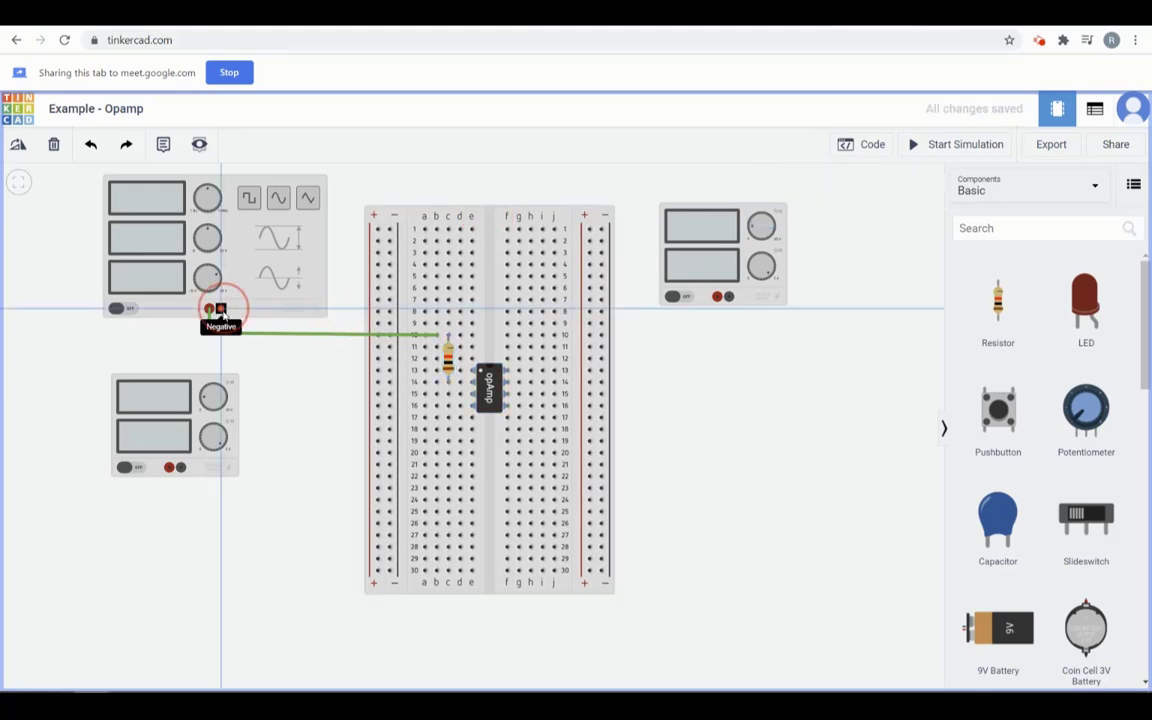
left_click(221, 631)
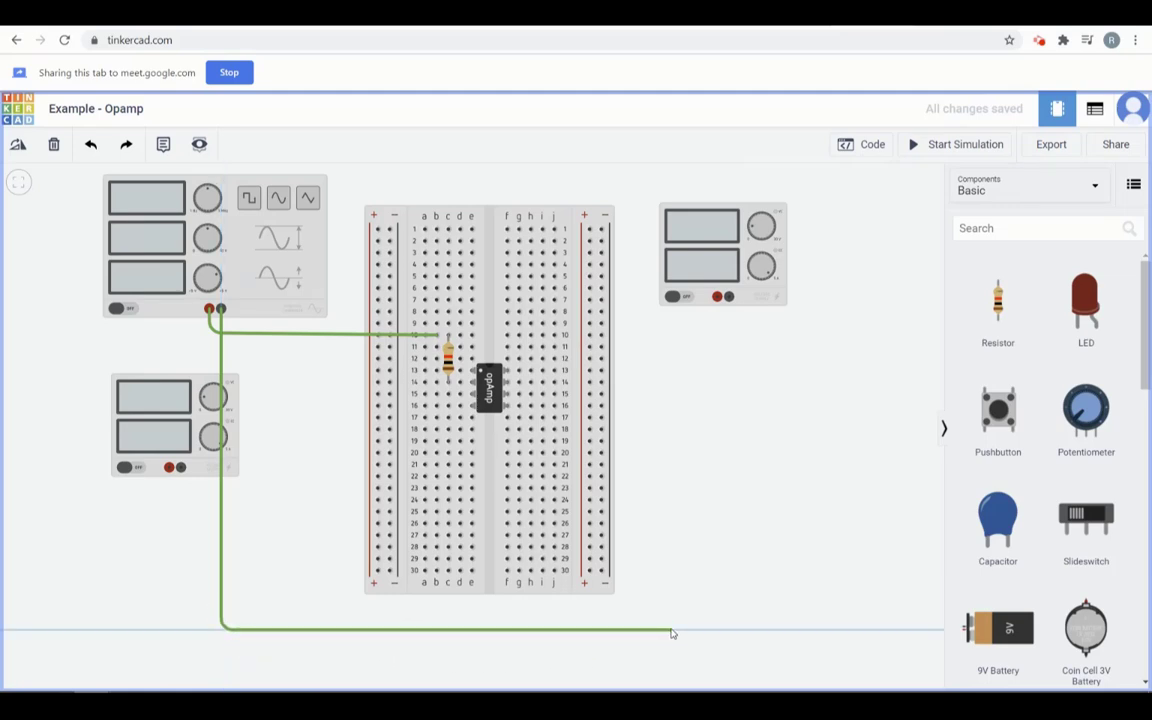
left_click(671, 631)
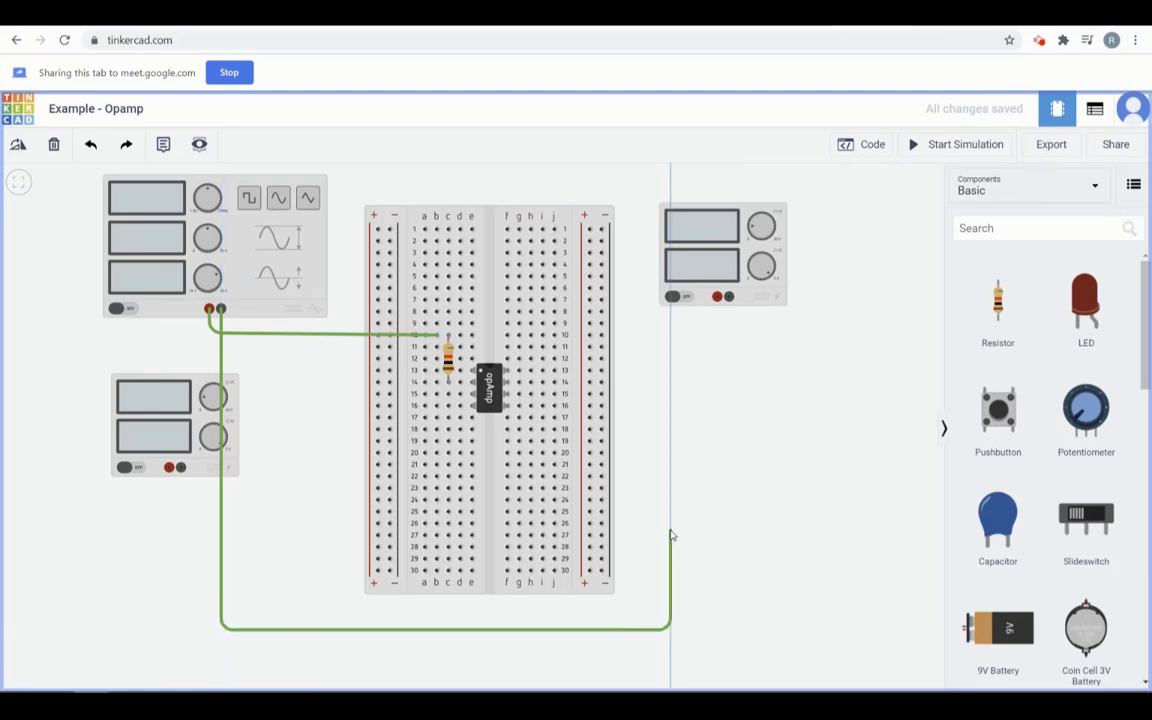
left_click(671, 533)
left_click(600, 535)
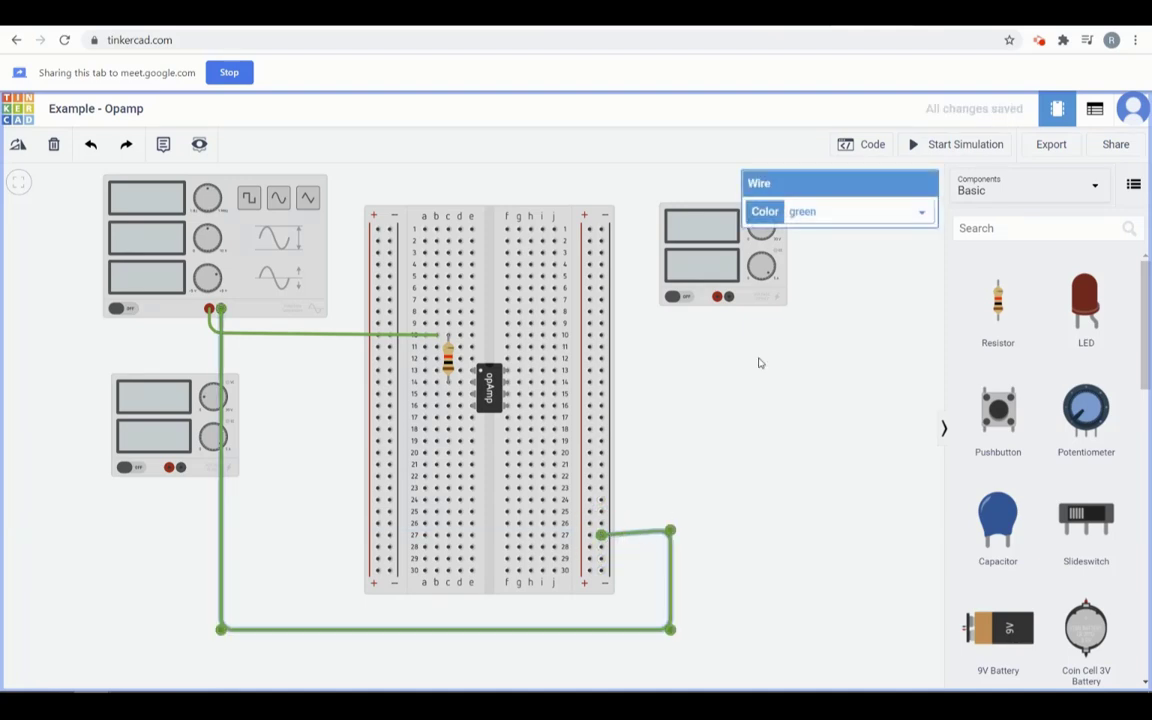
Color the function generator's negative wire black and level its last bend with the rail hole near row 27
left_click(823, 214)
left_click(807, 234)
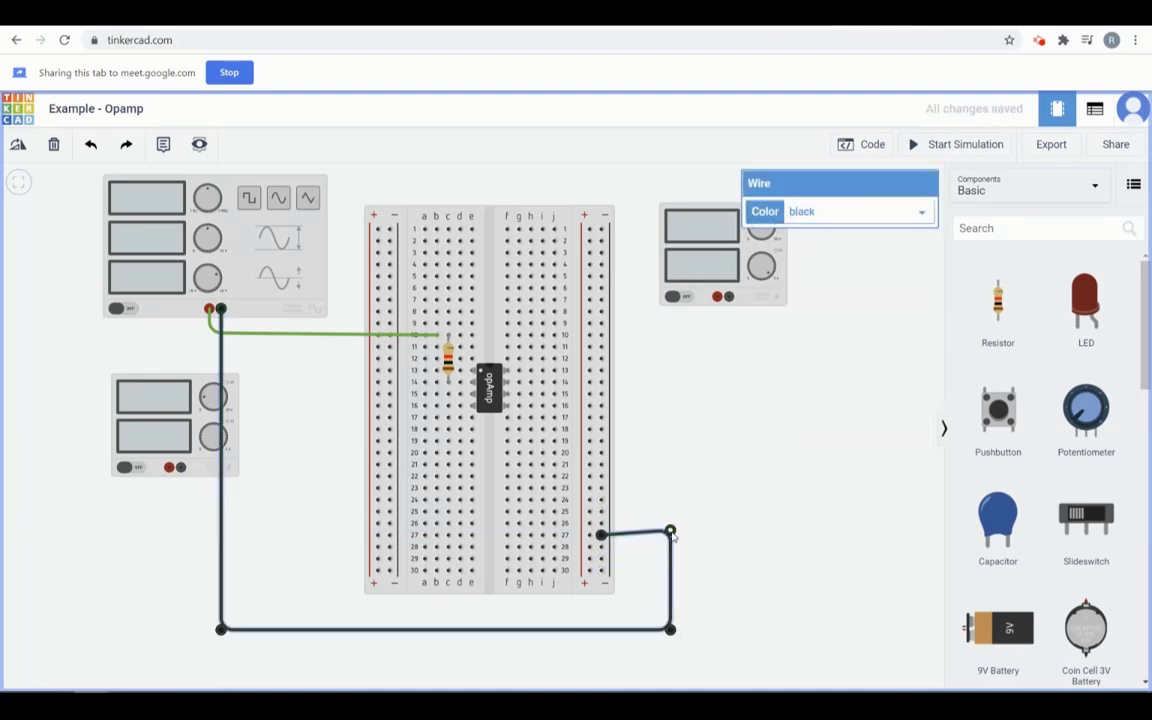
left_click_drag(671, 531, 671, 535)
left_click(748, 438)
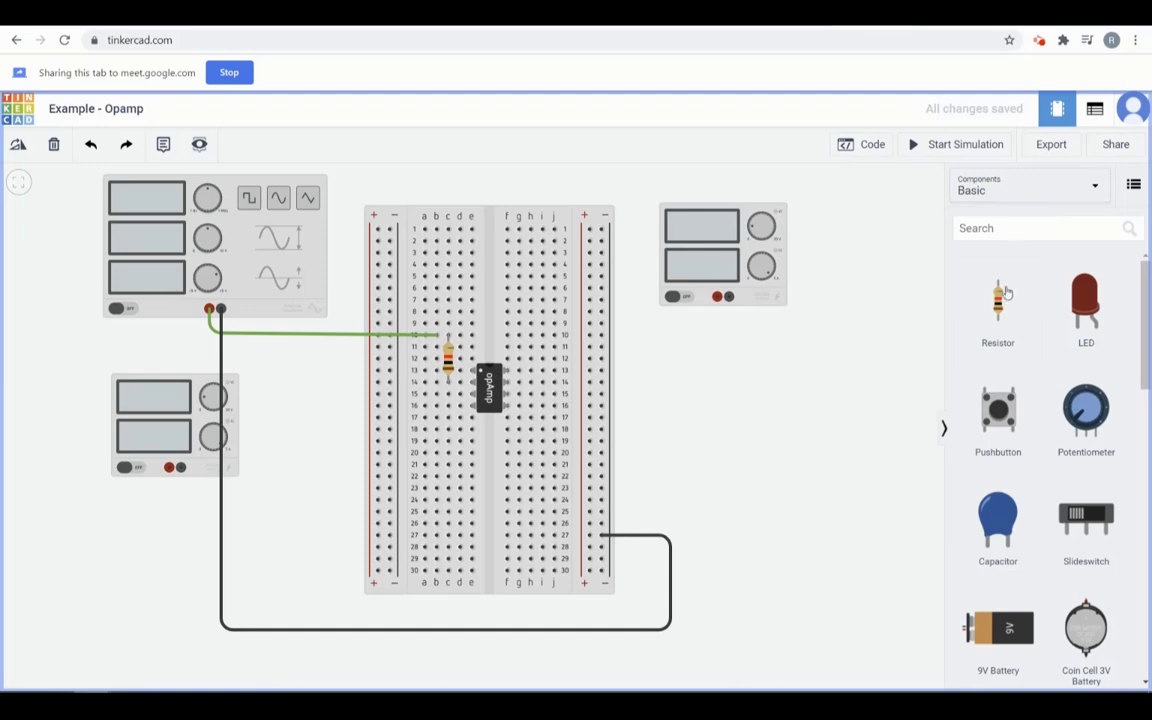
Add a resistor in the empty area right of the breadboard, name it Rf, set it to 5 kΩ and rotate it to horizontal
left_click_drag(1006, 292, 753, 406)
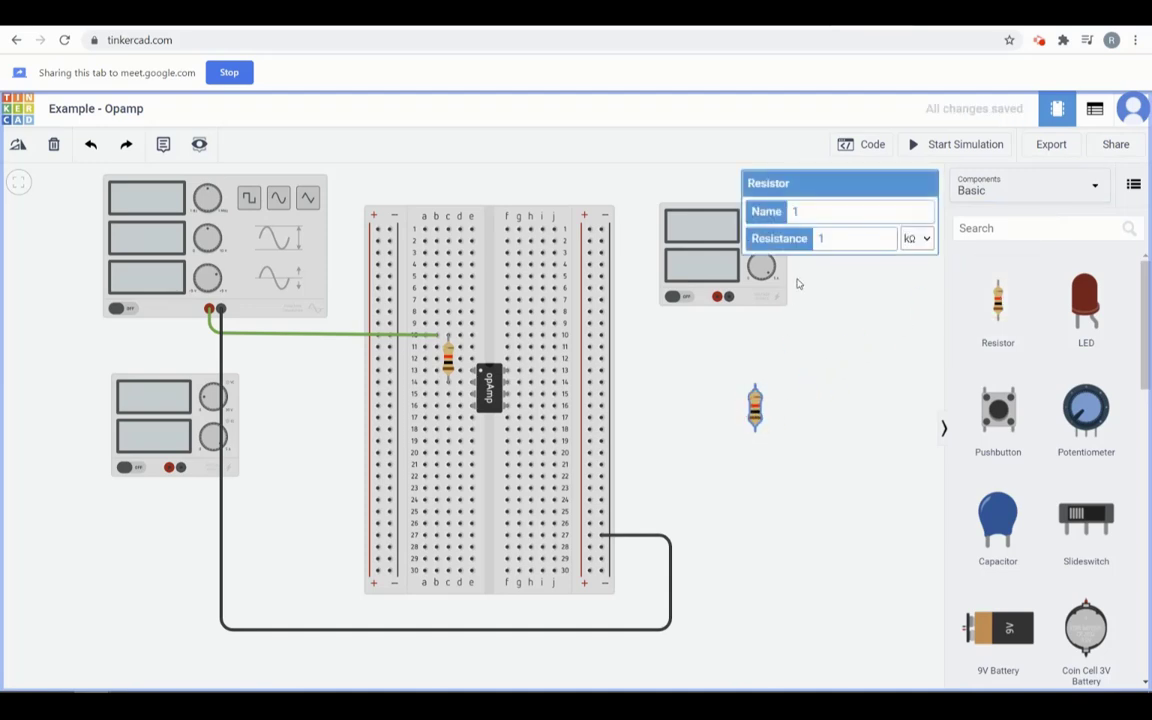
double_click(821, 239)
left_click_drag(809, 216, 780, 217)
left_click(771, 429)
left_click(754, 406)
key("r")
key("r")
key("r")
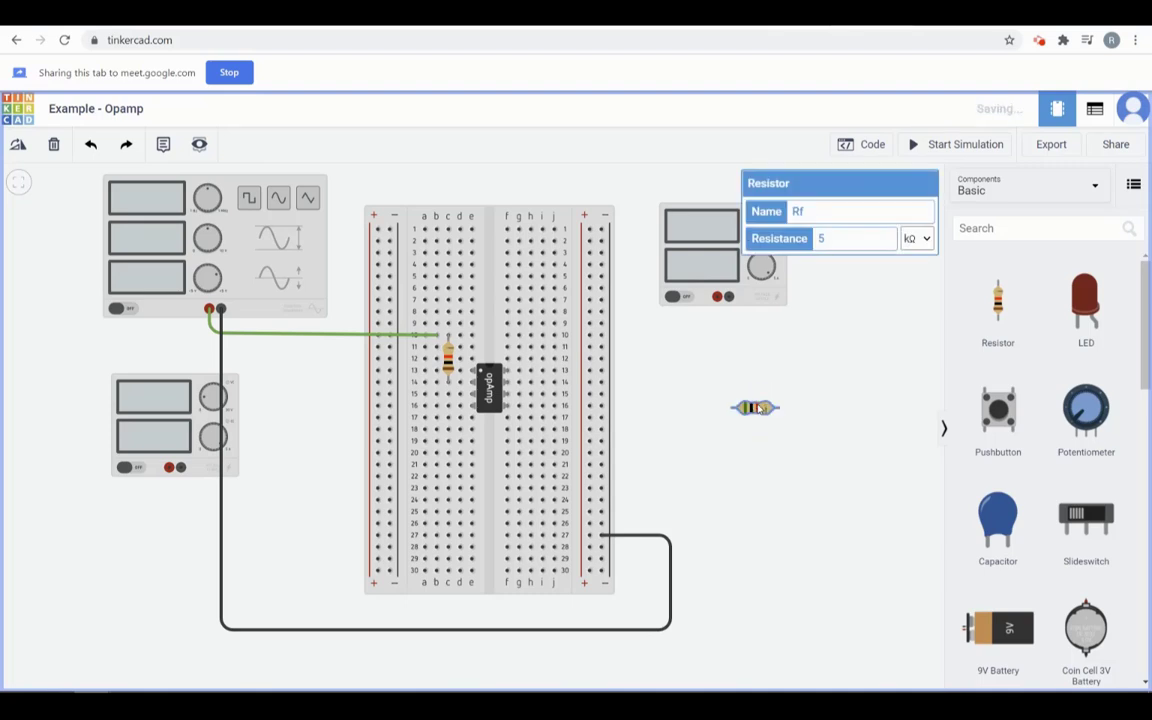
Place Rf across the centre gap from e7 to g7 and add vertical wires from d7 to d14 and h7 to h15
left_click_drag(754, 406, 460, 383)
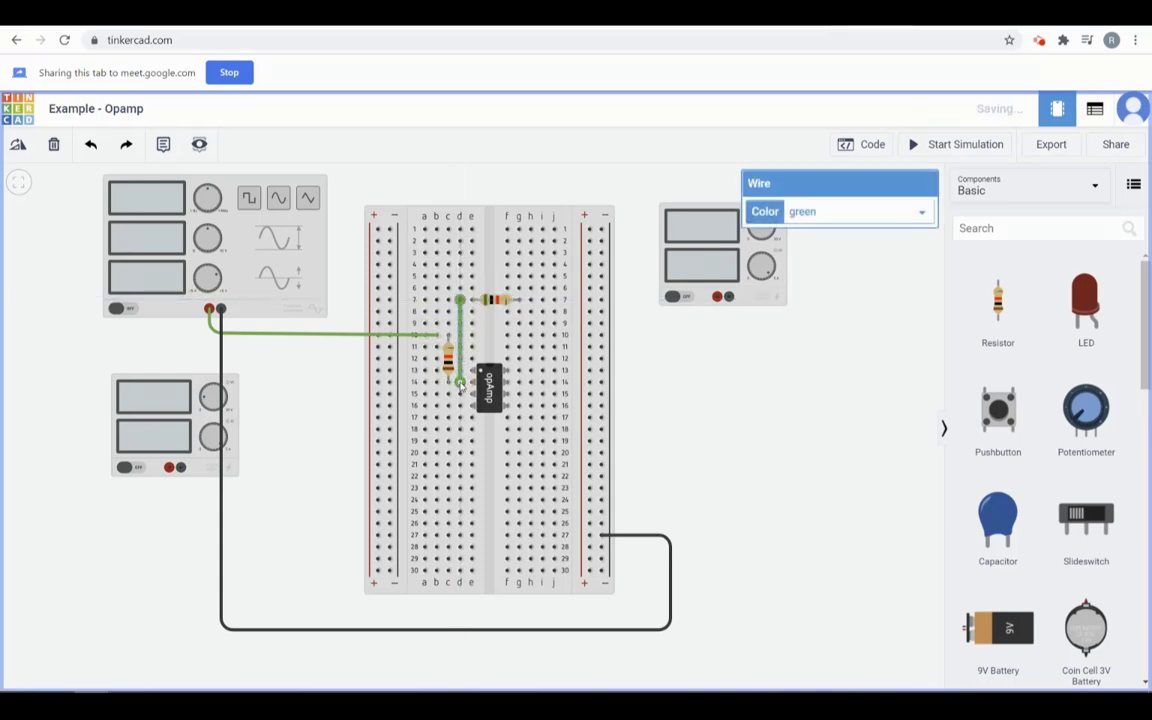
left_click(525, 301)
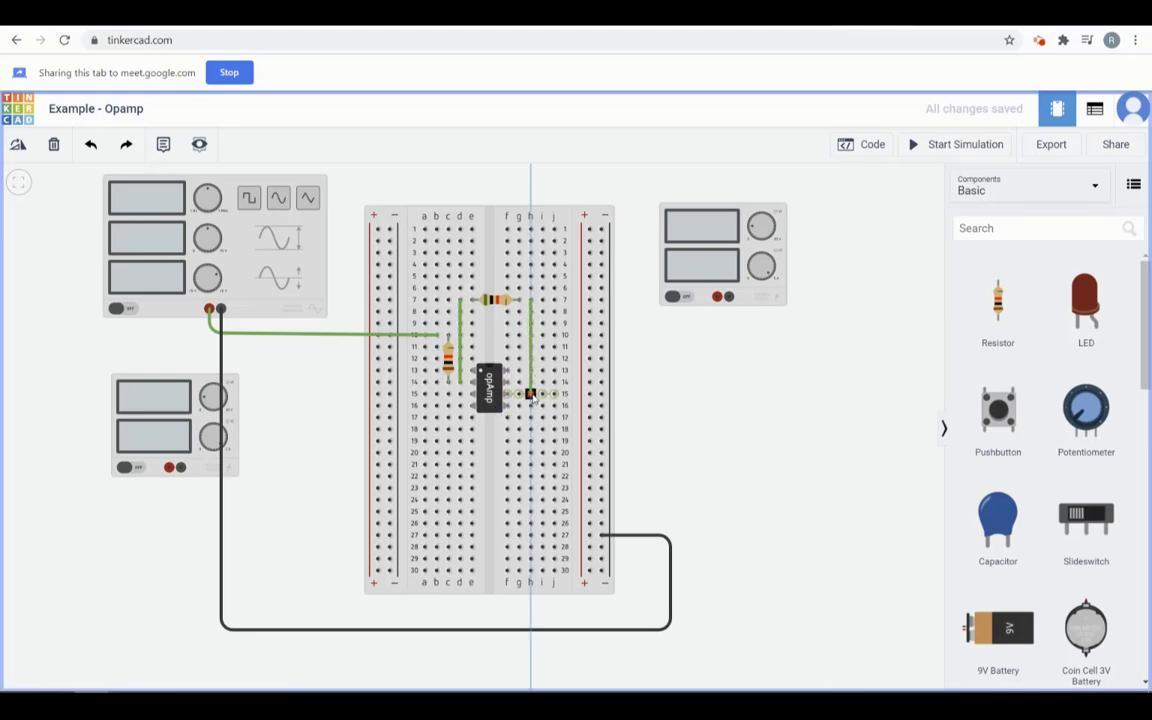
left_click(531, 394)
left_click(681, 384)
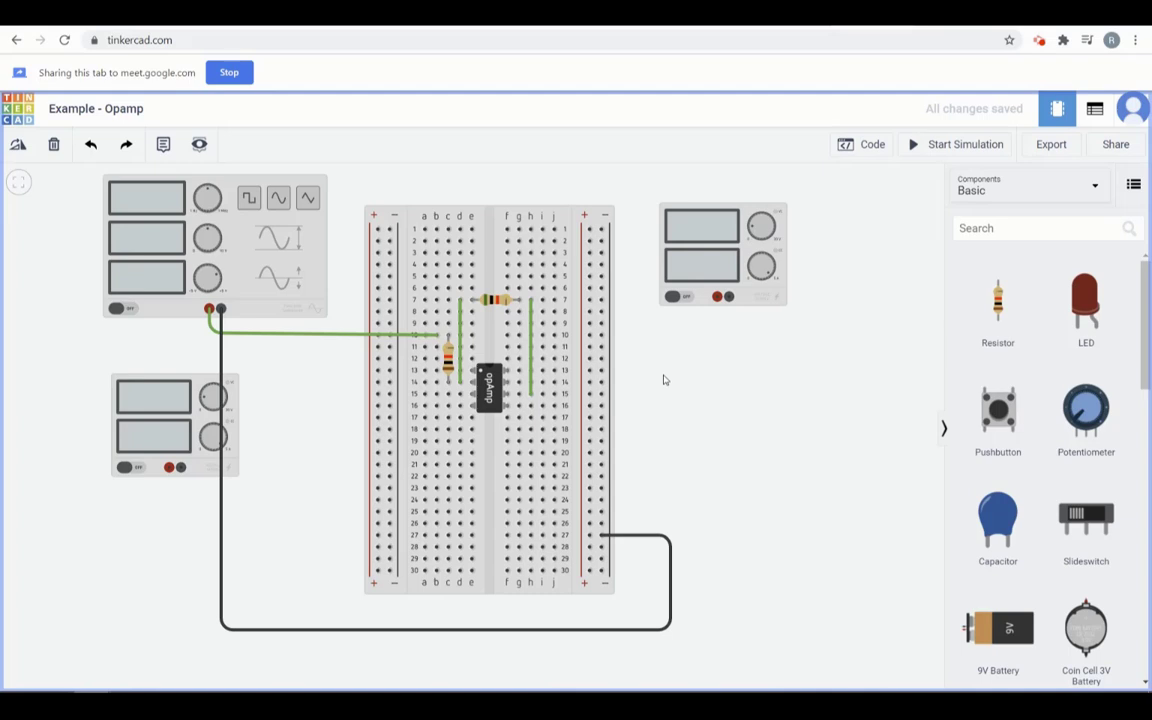
Color the wire from the function generator's positive terminal to b10 red
left_click(284, 336)
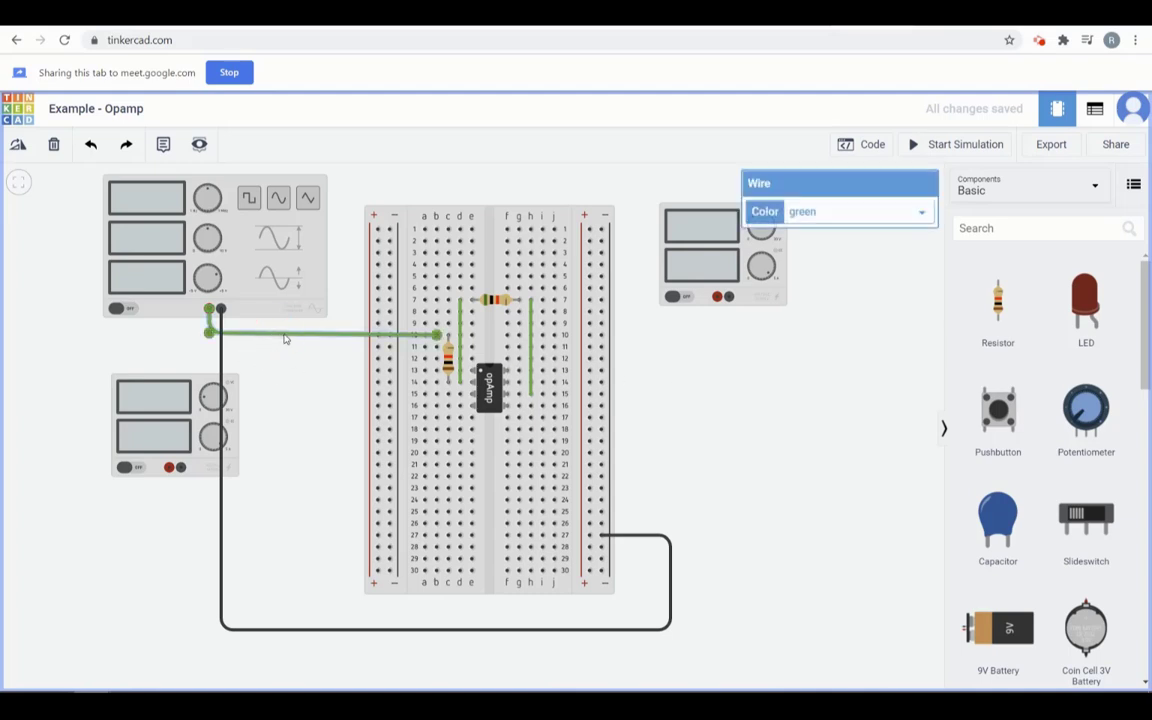
left_click(870, 214)
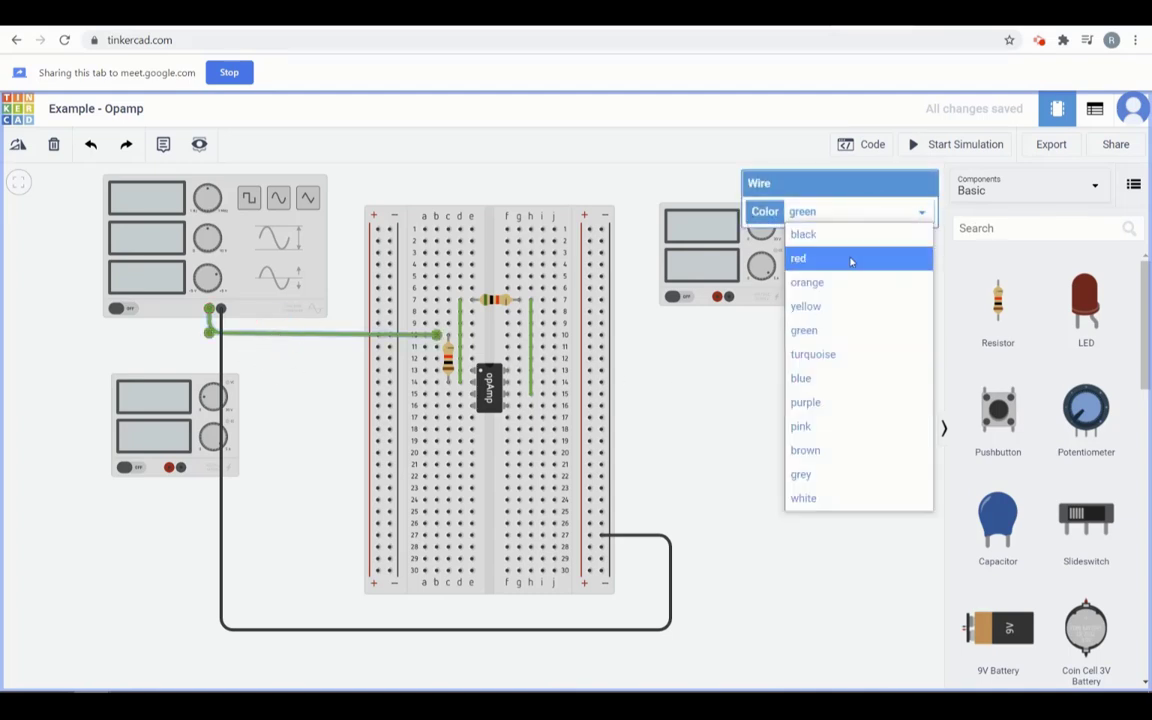
left_click(851, 261)
left_click(813, 424)
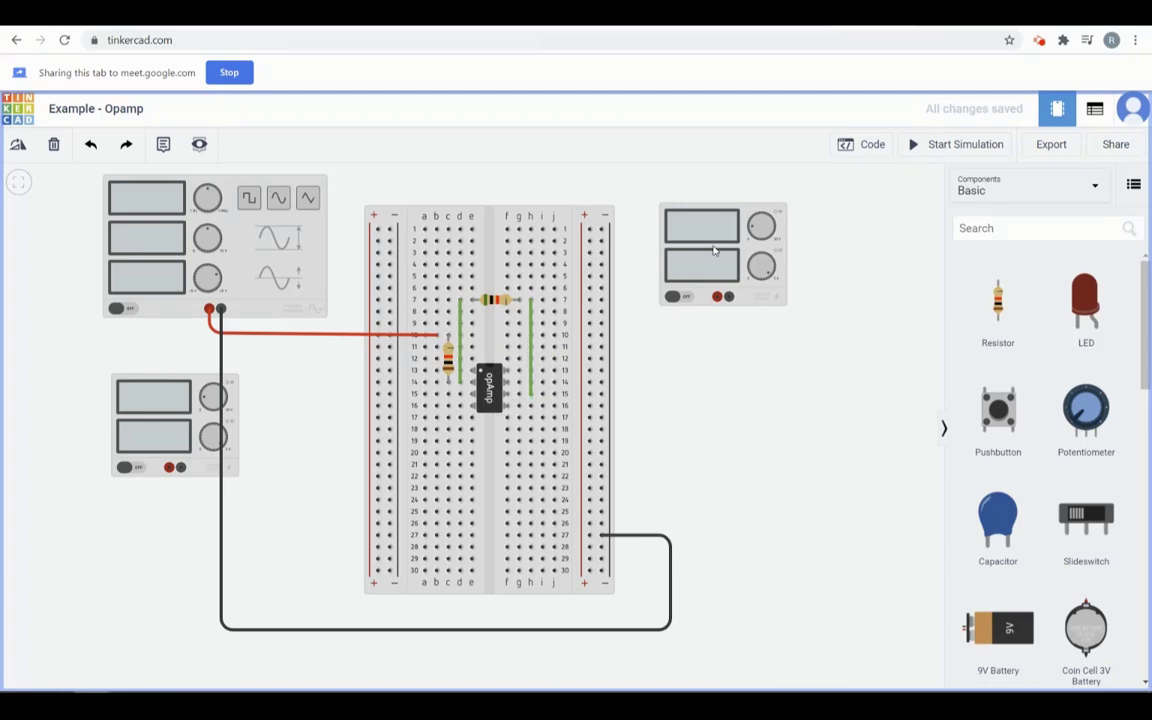
Shift the power supply right of the breadboard slightly up and add an oscilloscope below it
left_click_drag(715, 247, 715, 217)
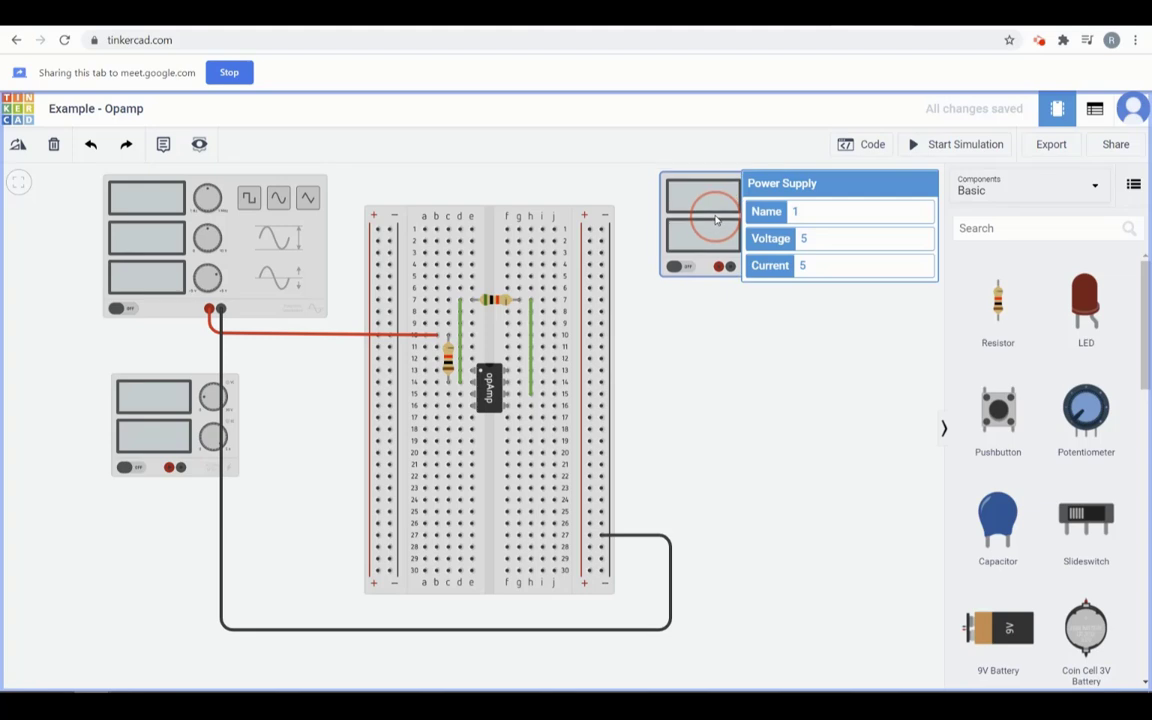
left_click(682, 453)
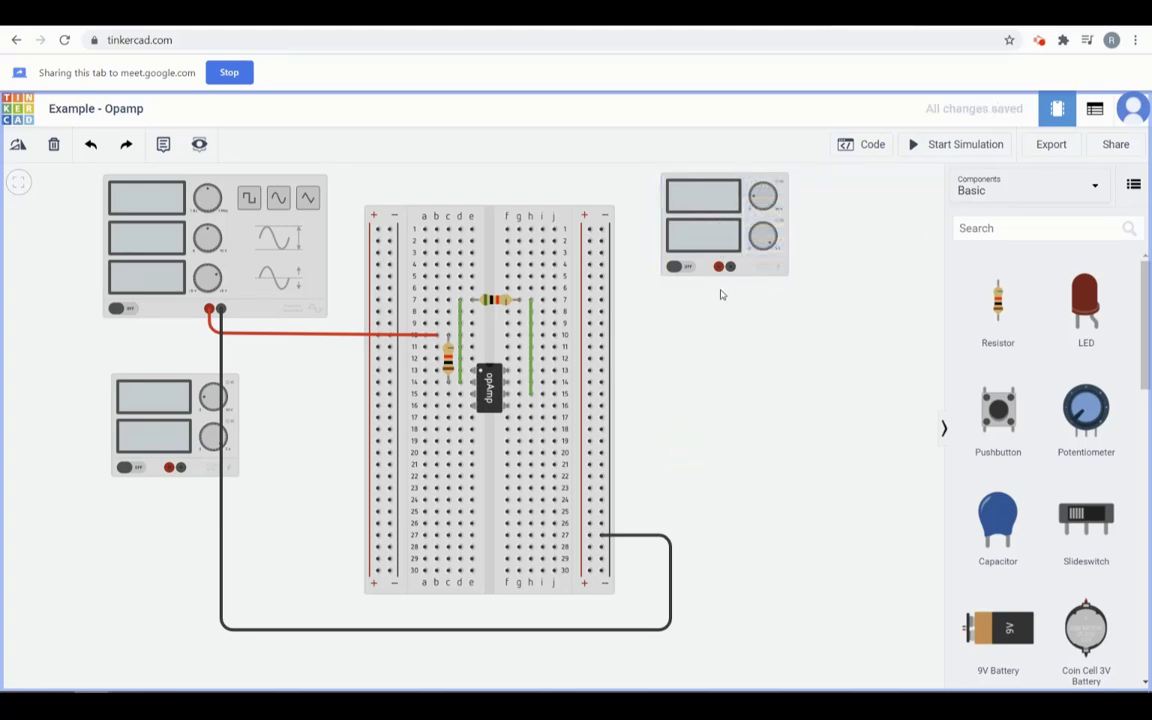
left_click(1025, 229)
type("osci")
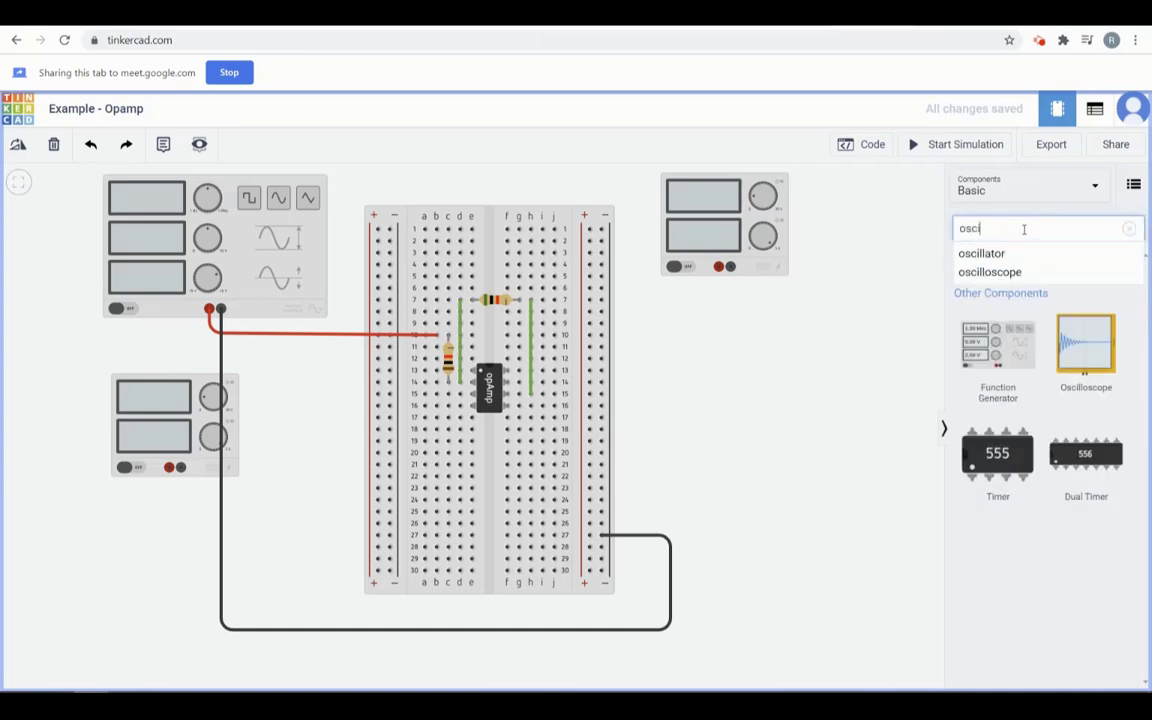
left_click_drag(1086, 345, 753, 504)
scroll(792, 445, "down", 3)
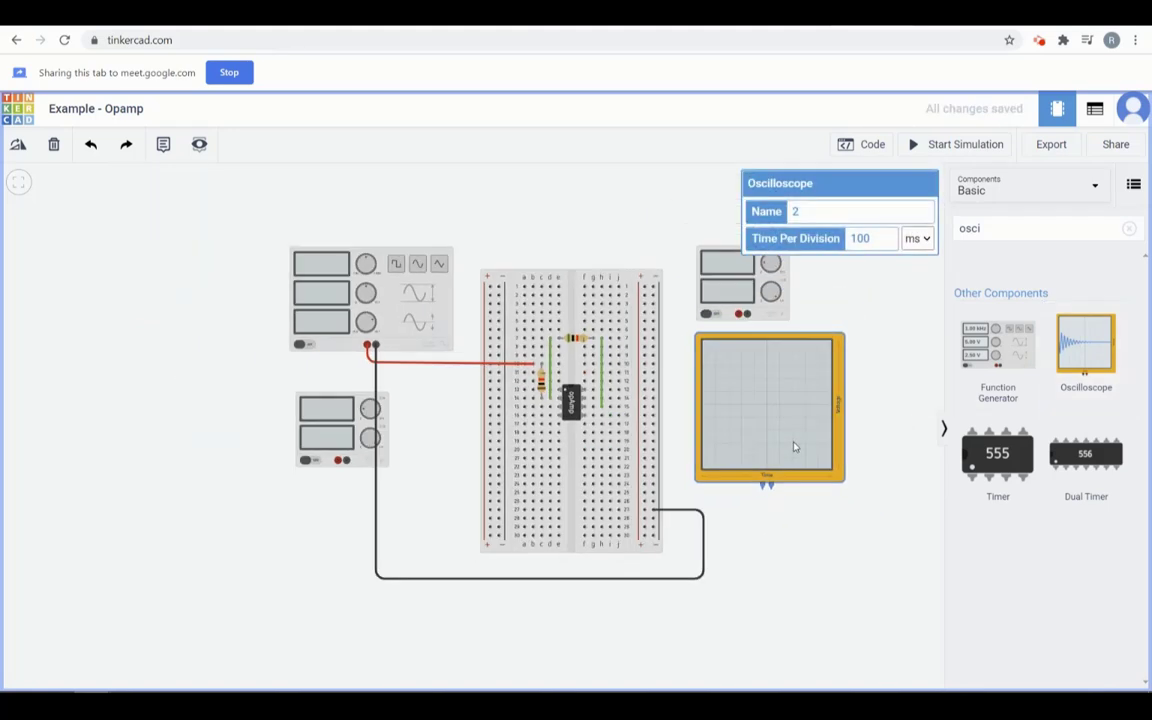
left_click_drag(825, 582, 753, 532)
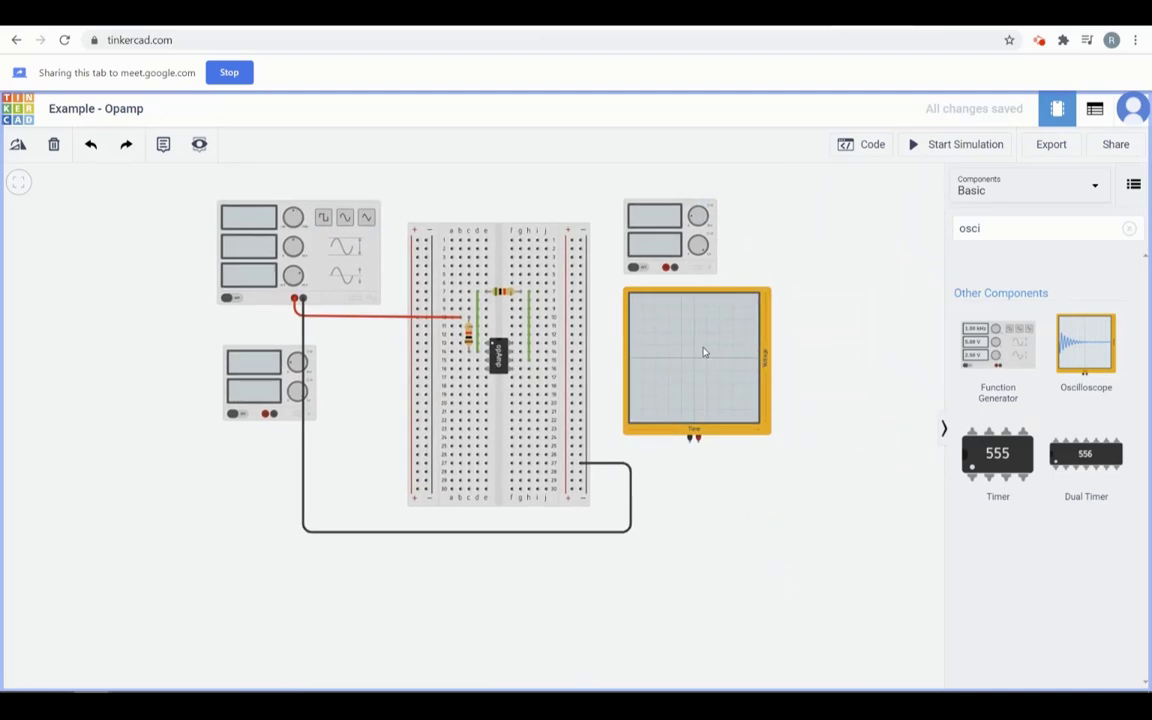
left_click_drag(703, 352, 747, 348)
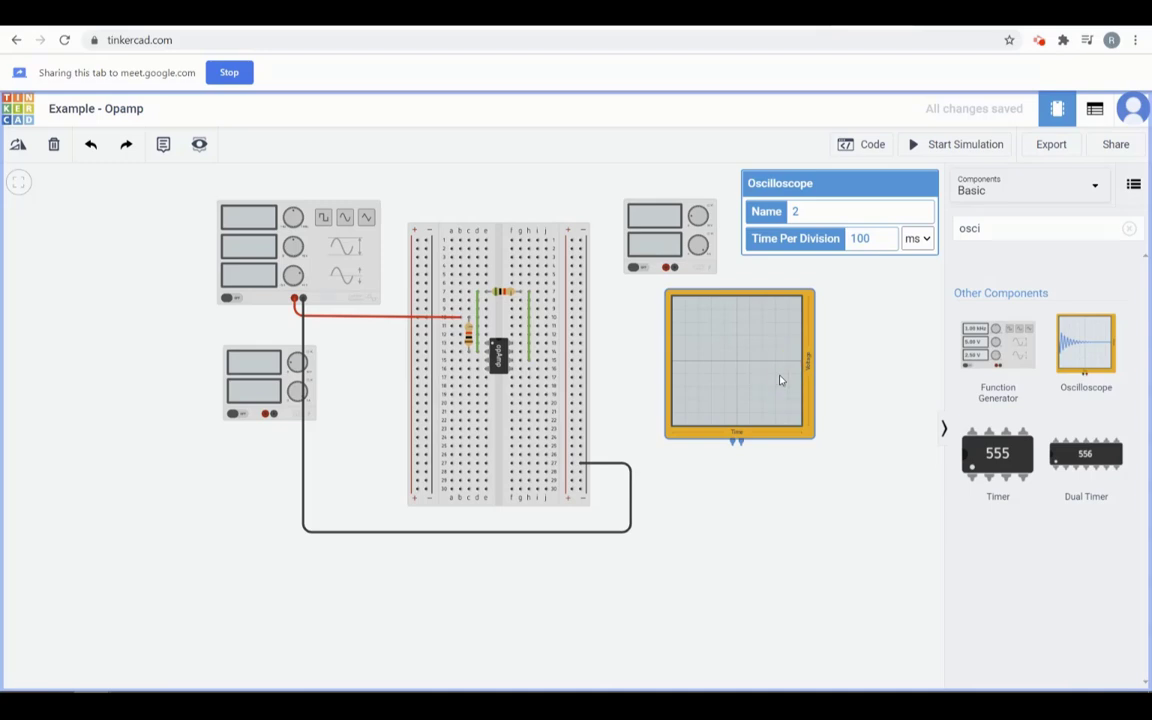
Paste a copy of the oscilloscope left of the function generator and shift the original slightly farther from the breadboard
key("ctrl+v")
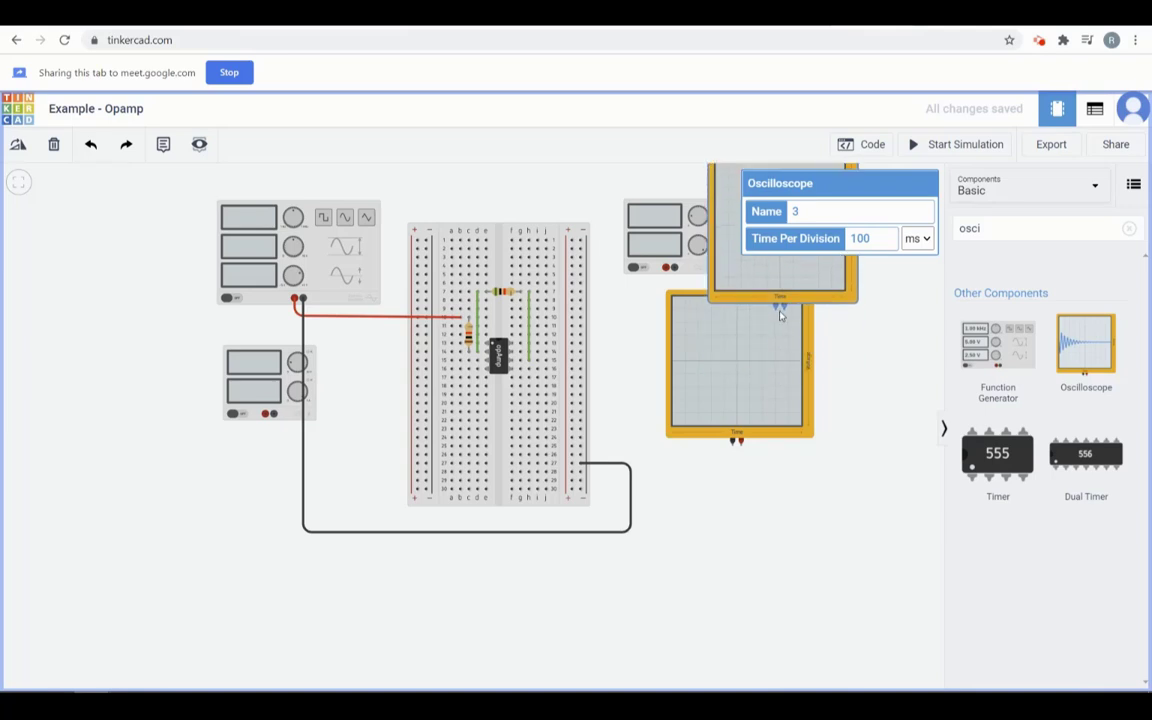
left_click(653, 354)
left_click_drag(641, 283, 109, 283)
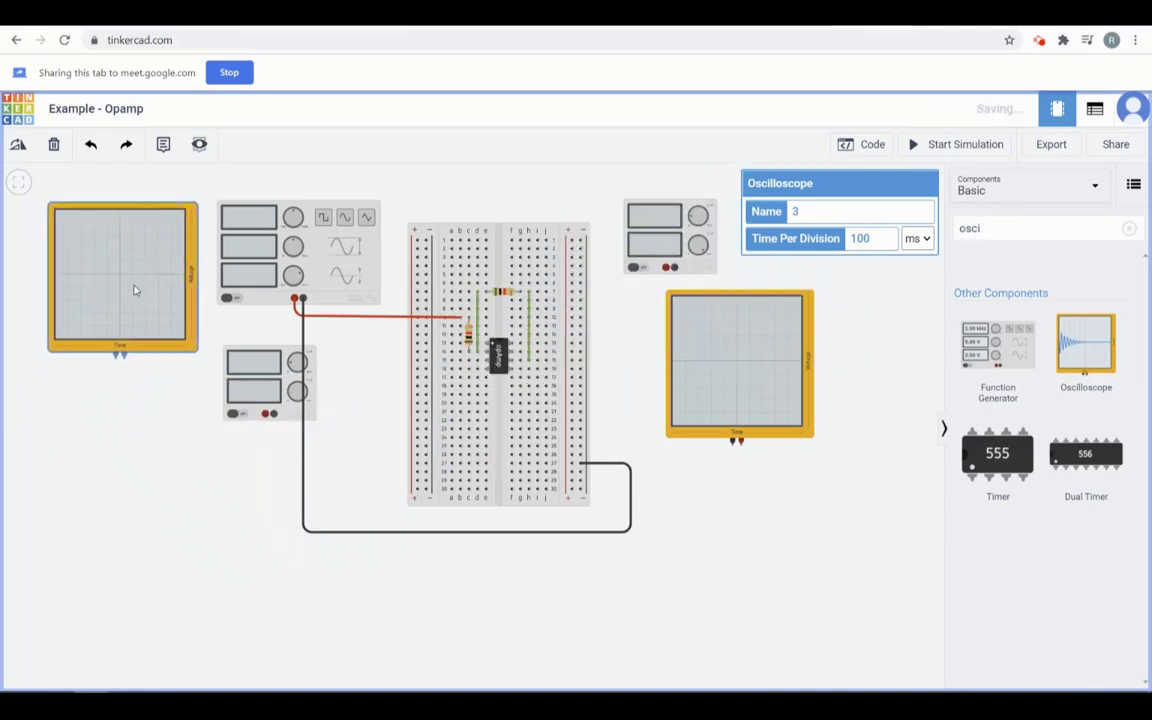
left_click_drag(745, 383, 784, 386)
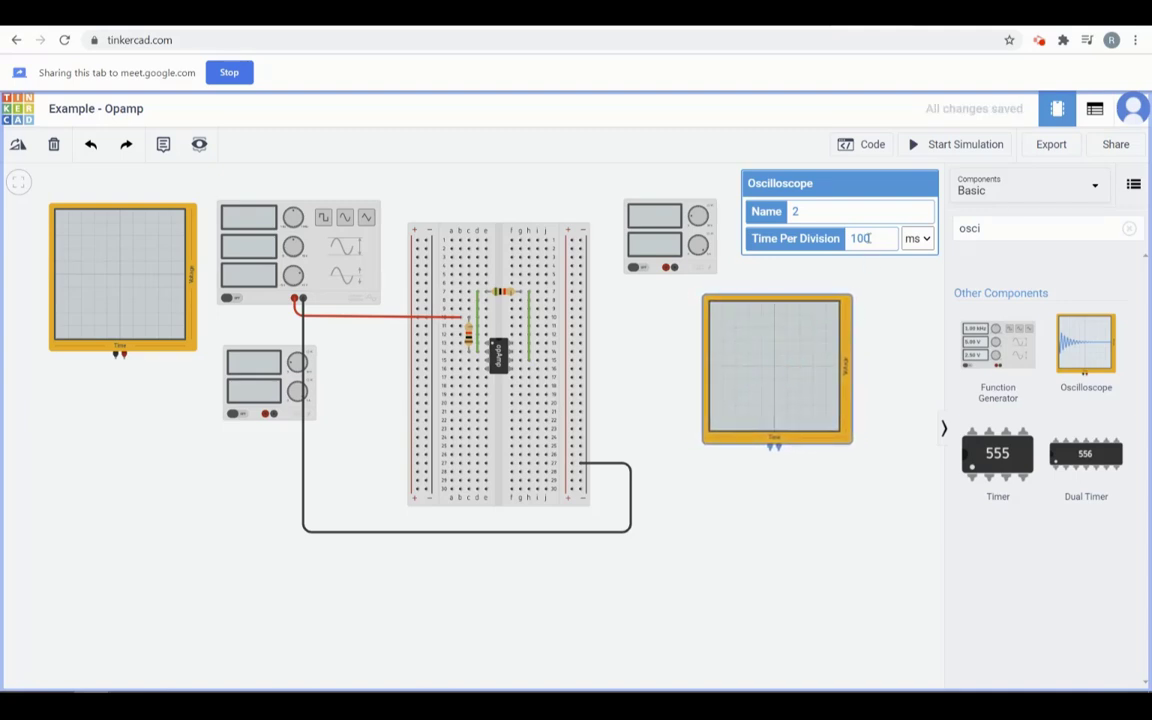
Add a note reading V_in at the left edge of the oscilloscope beside the function generator
mouse_move(166, 150)
left_mouse_down()
mouse_move(108, 218)
mouse_move(85, 185)
mouse_move(108, 242)
mouse_move(36, 278)
left_mouse_up()
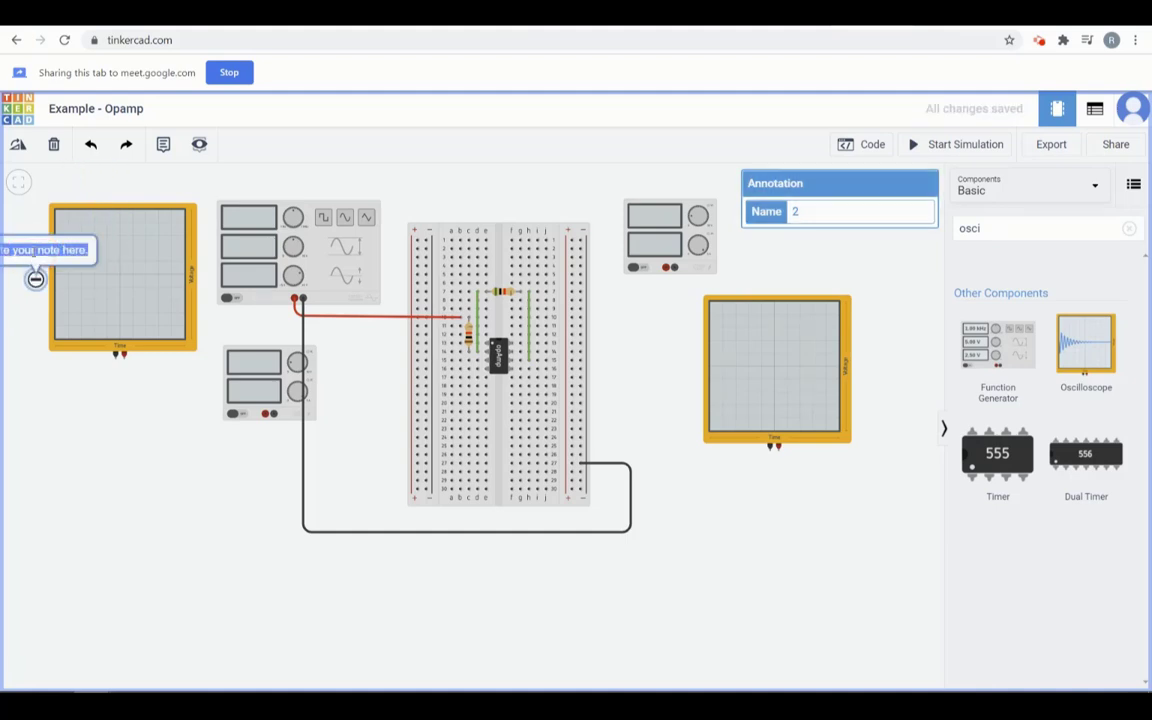
type("Vi")
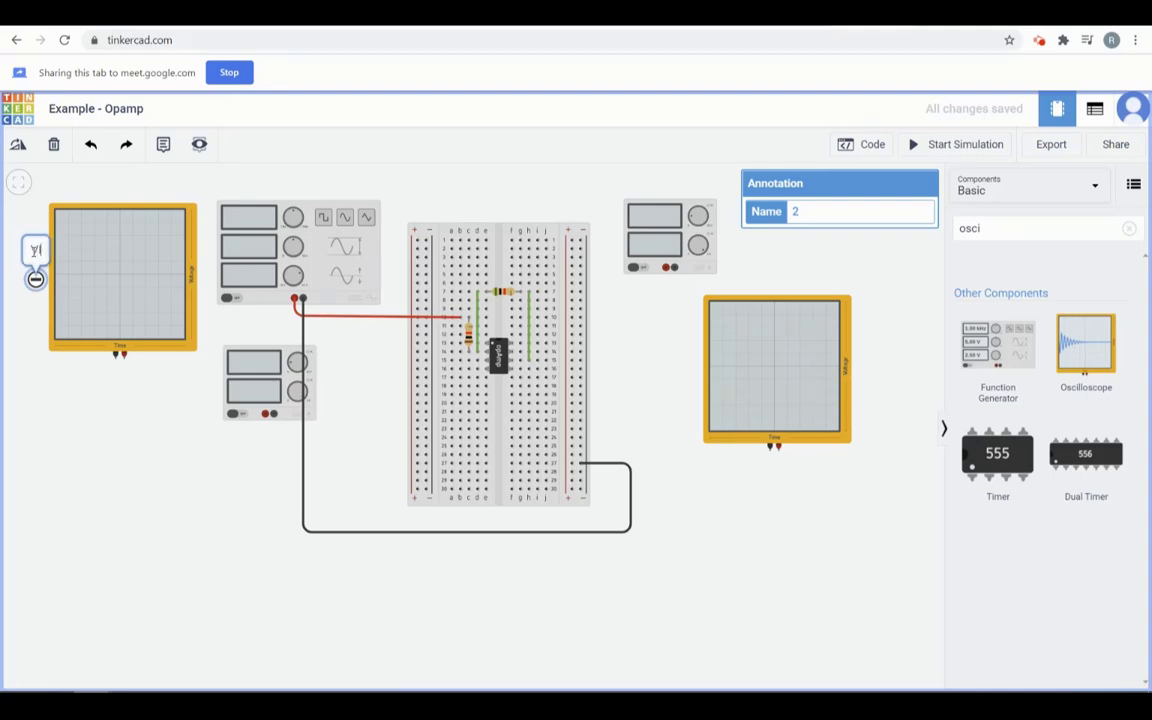
type("in")
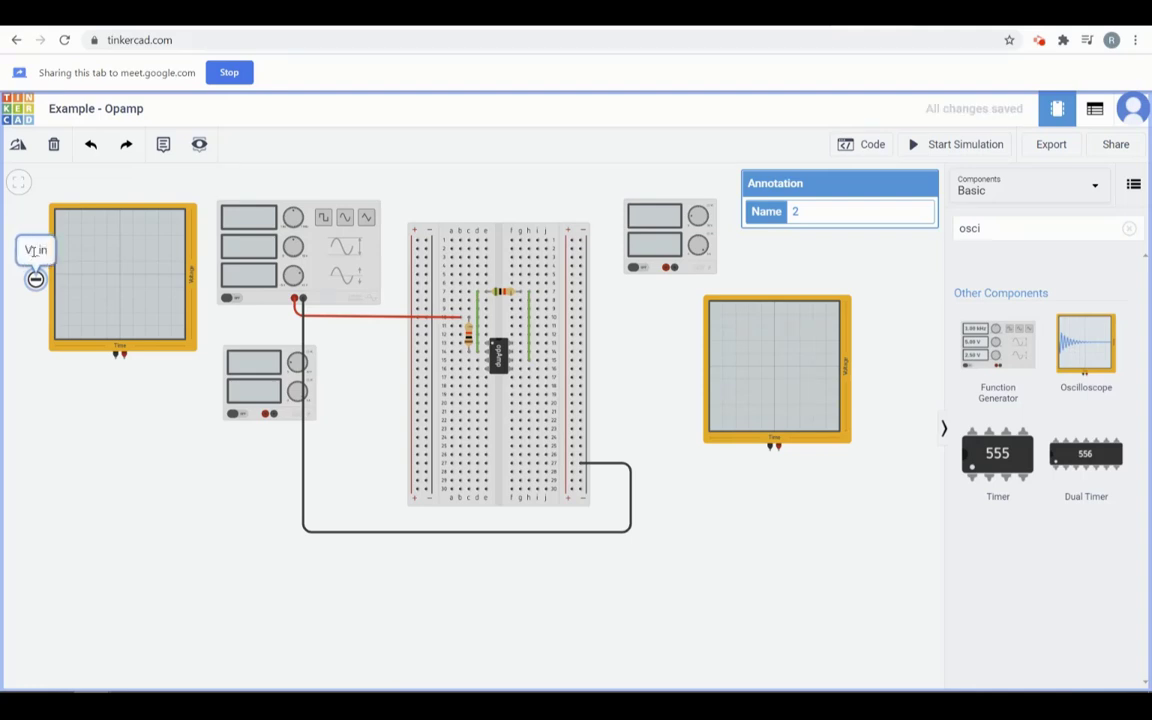
left_click(608, 316)
Add a note reading V_out at the right edge of the oscilloscope right of the breadboard
left_click(851, 352)
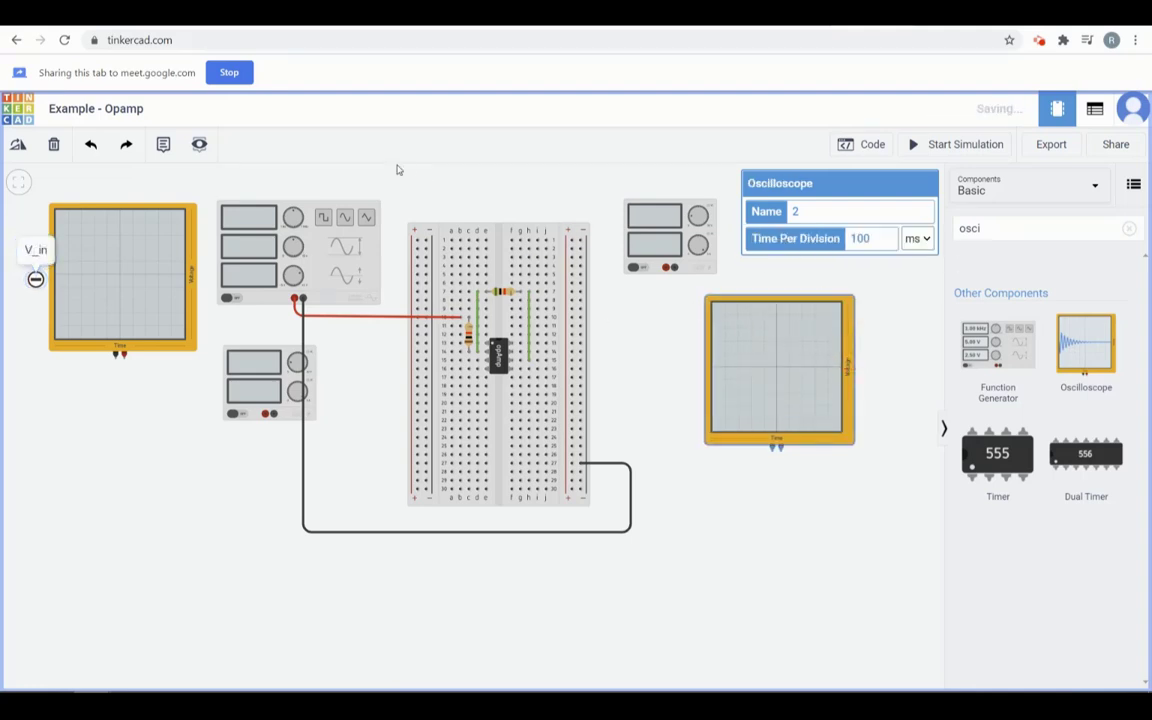
left_click(163, 144)
left_click(871, 344)
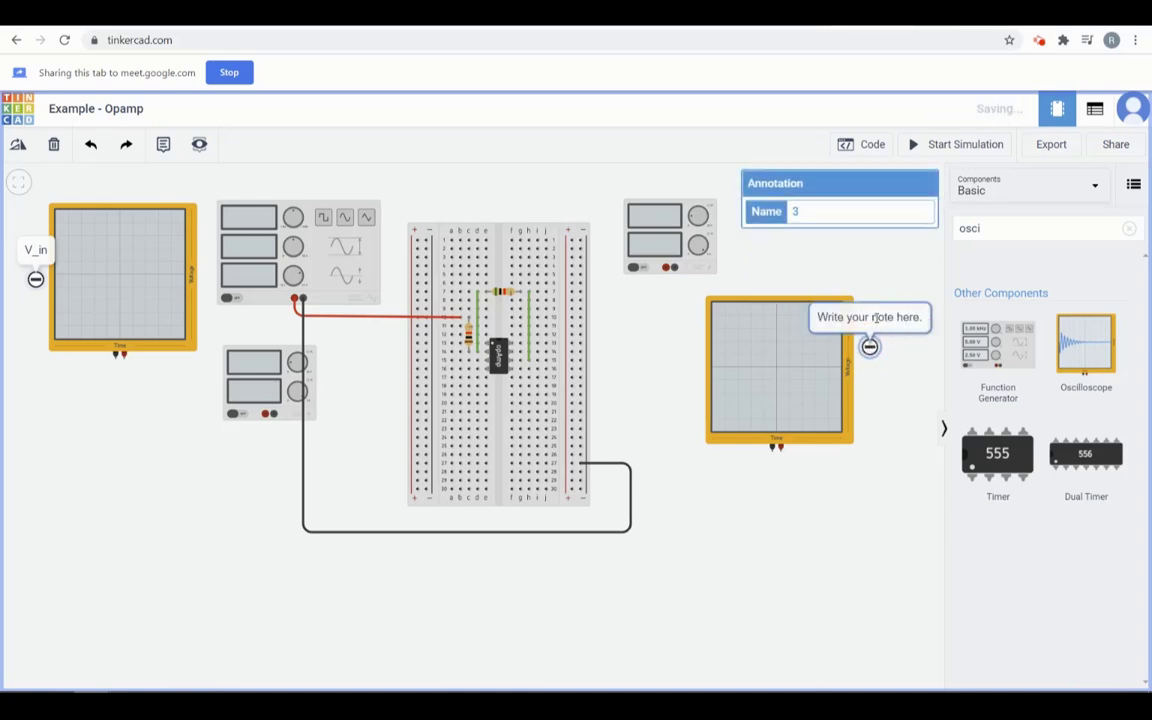
type("V_")
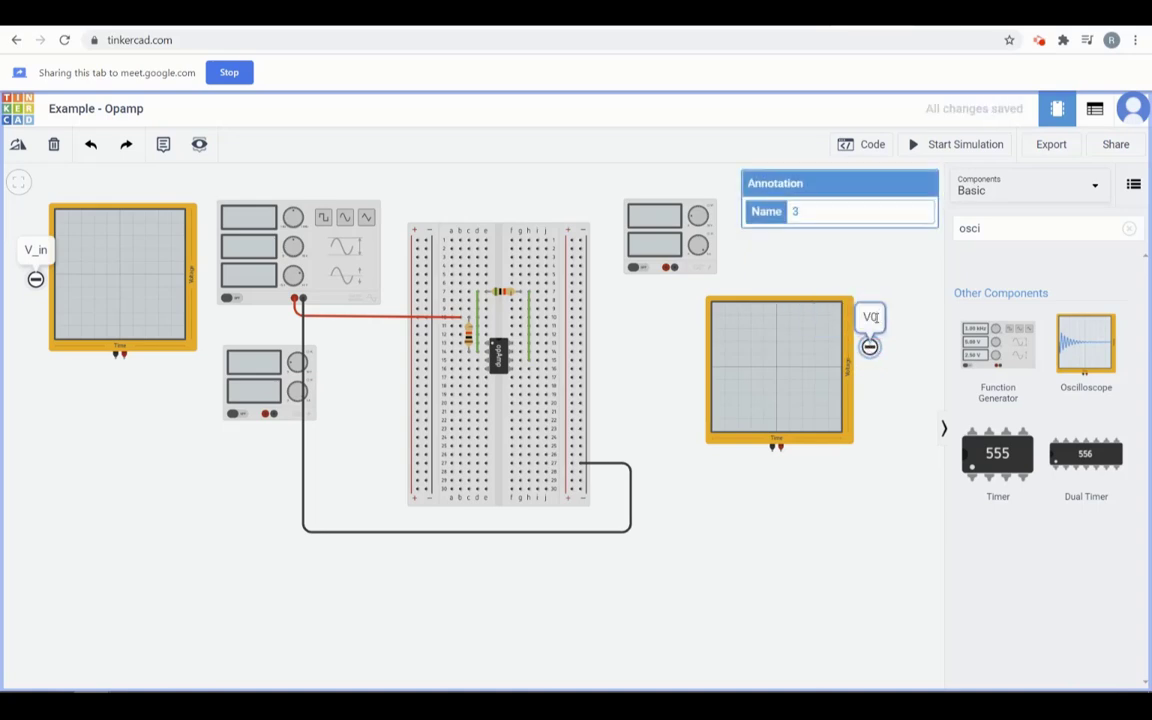
type("out")
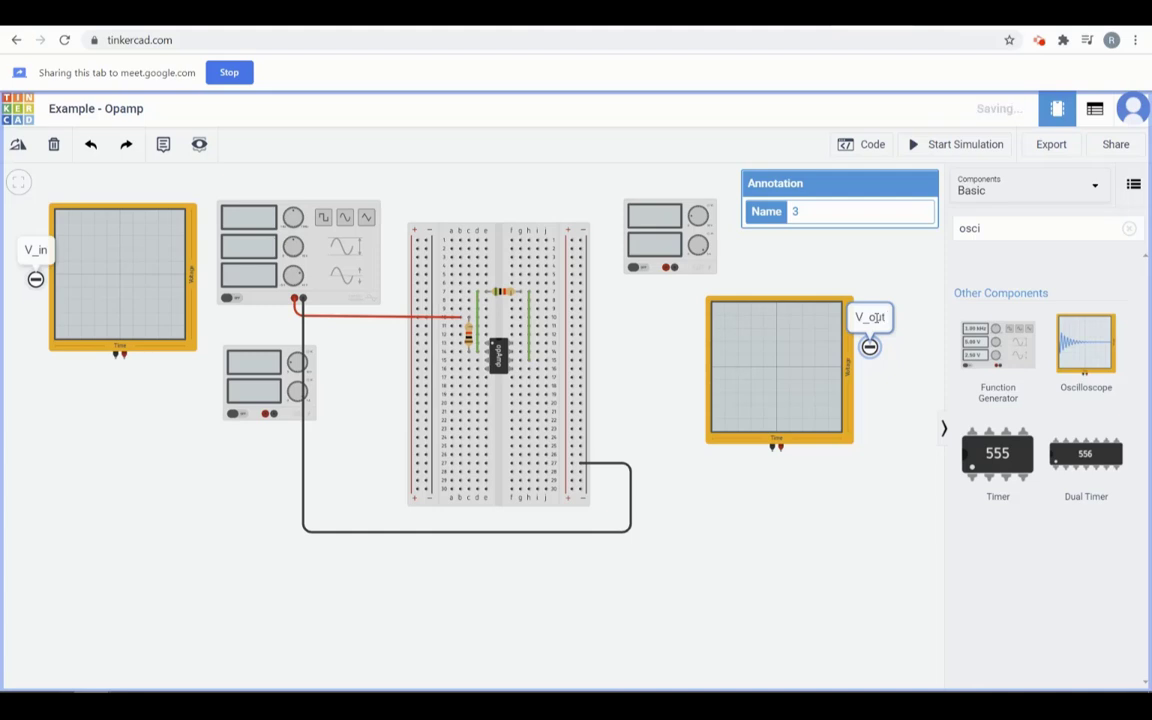
left_click(914, 438)
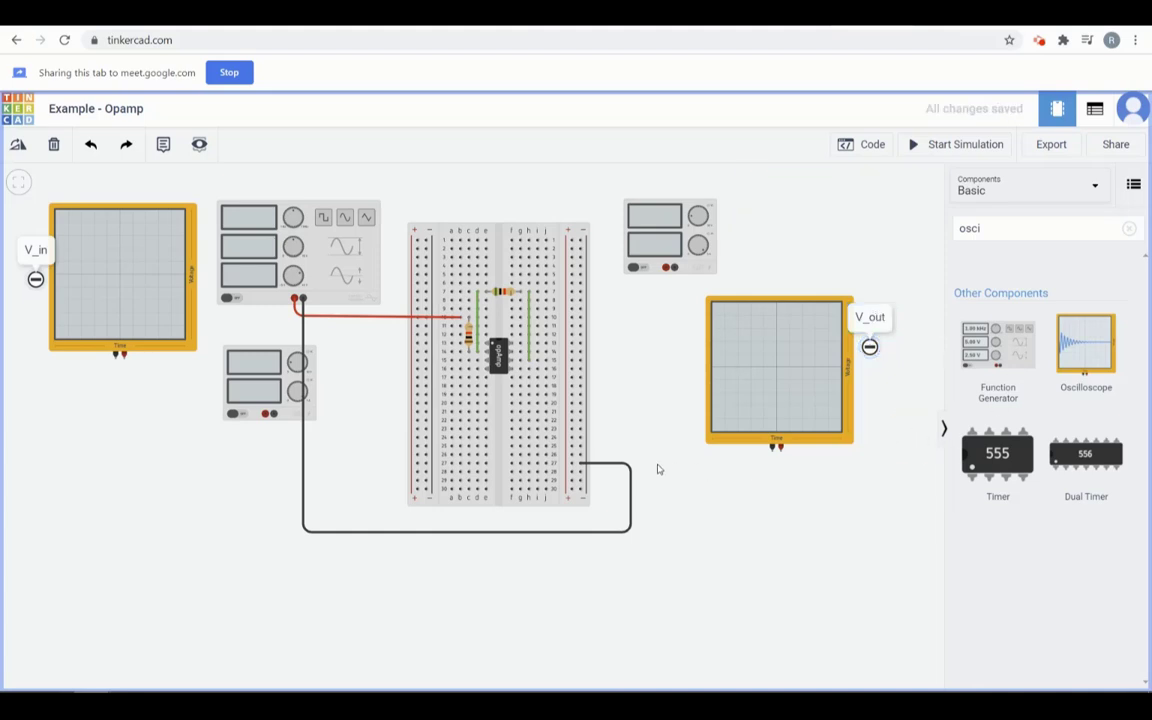
Wire the V_out oscilloscope's positive terminal to hole i15 in the op-amp's output row, routed around the breadboard's side with squared bends
left_click(780, 448)
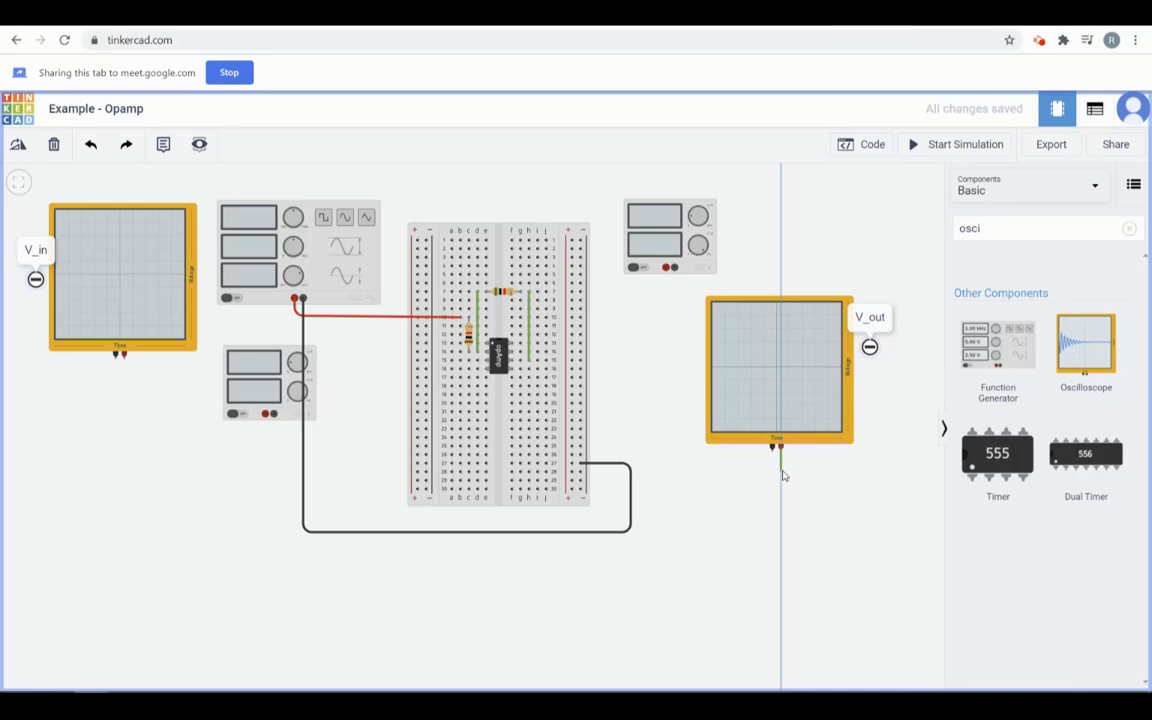
left_click(781, 470)
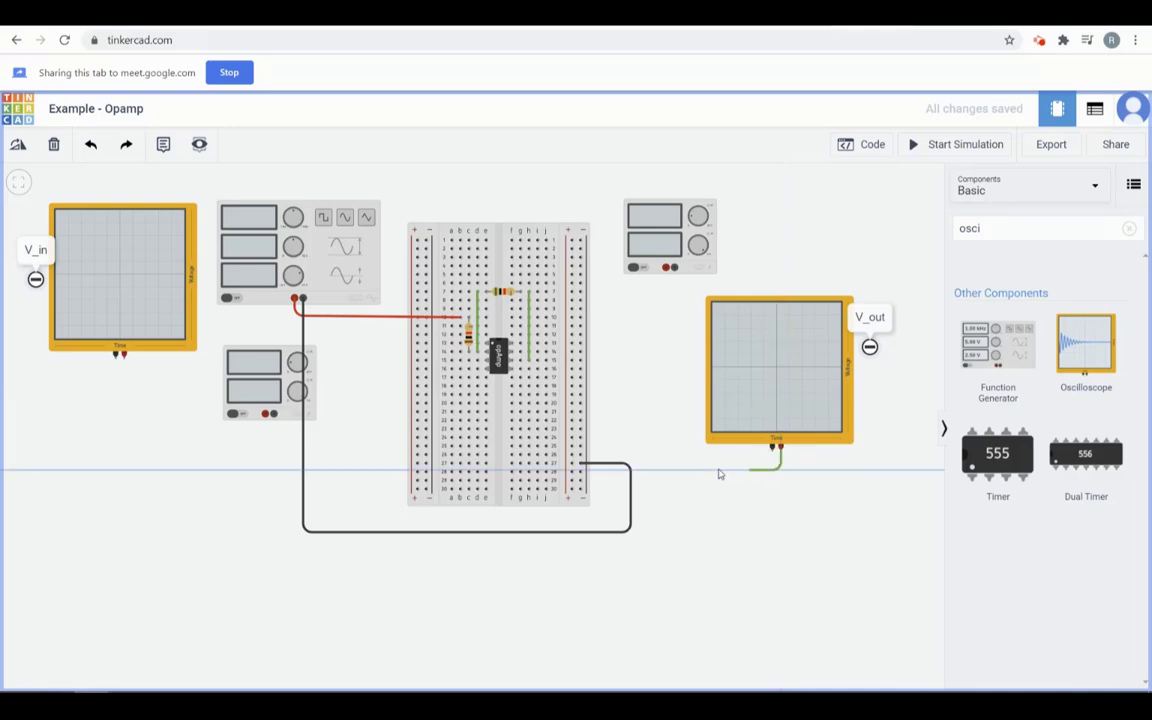
left_click(642, 469)
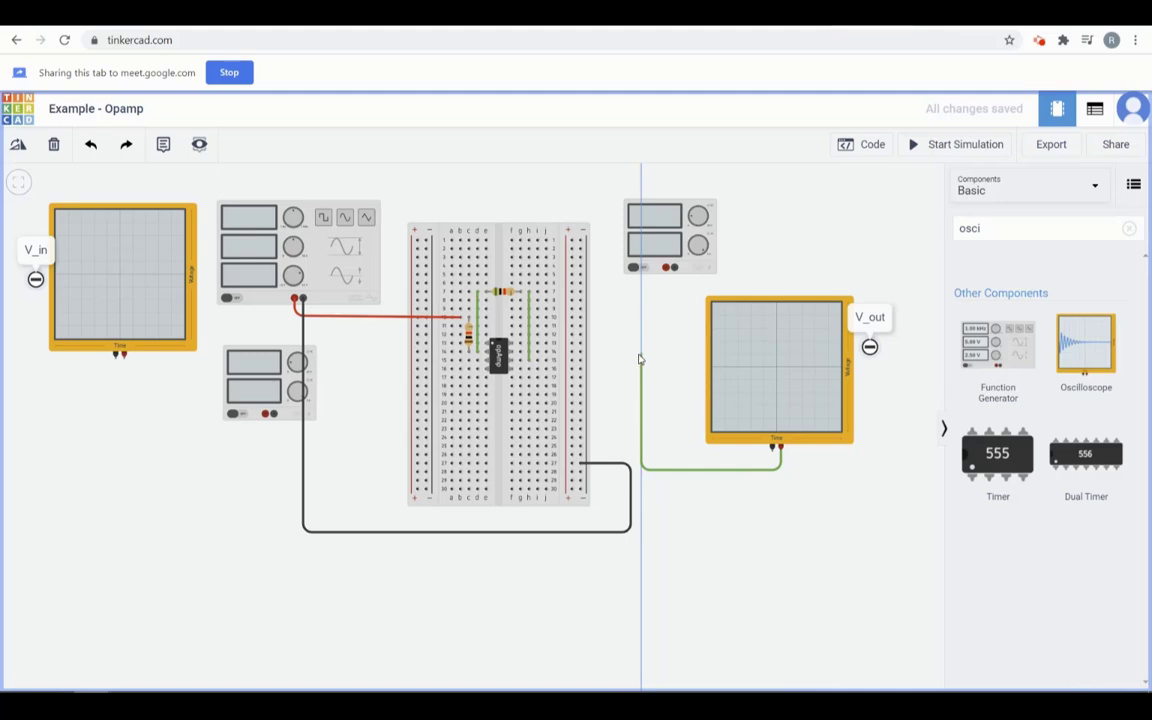
left_click(642, 359)
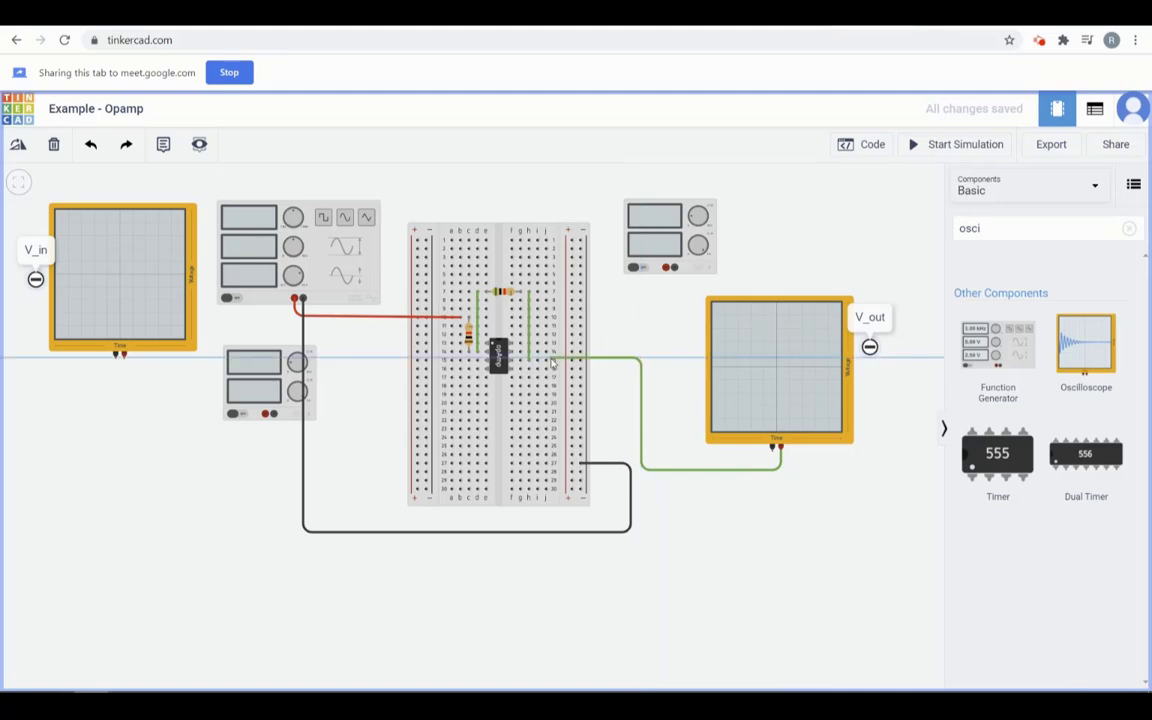
left_click(537, 360)
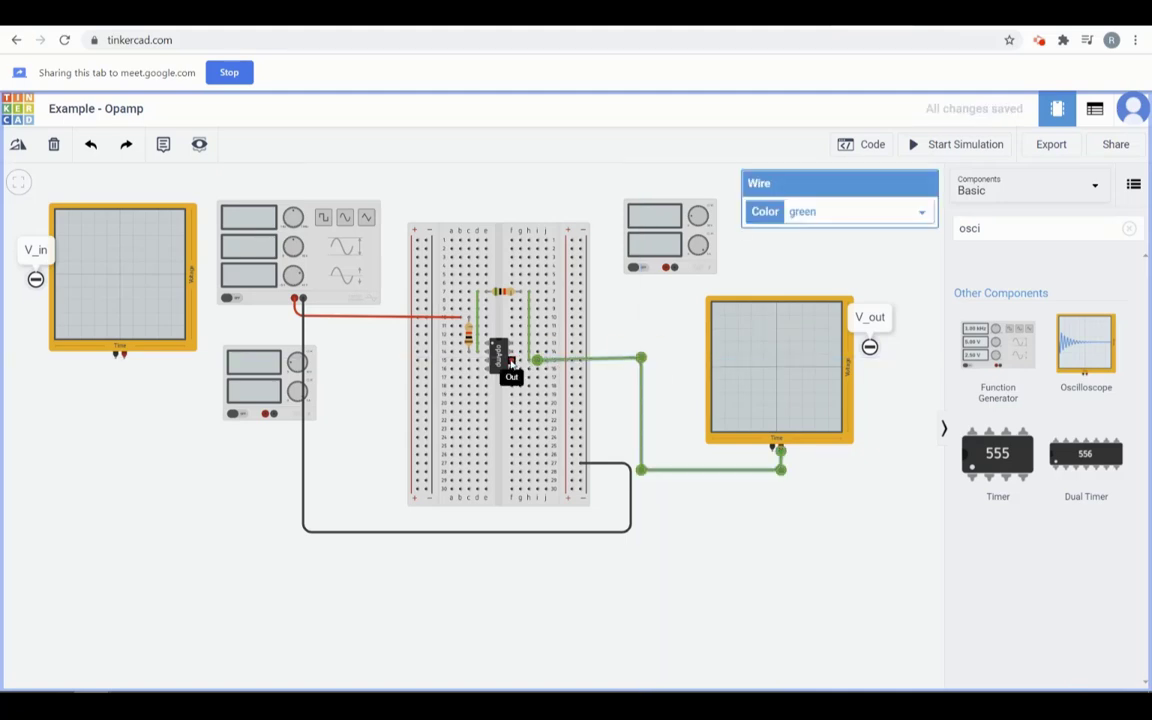
left_click(642, 359)
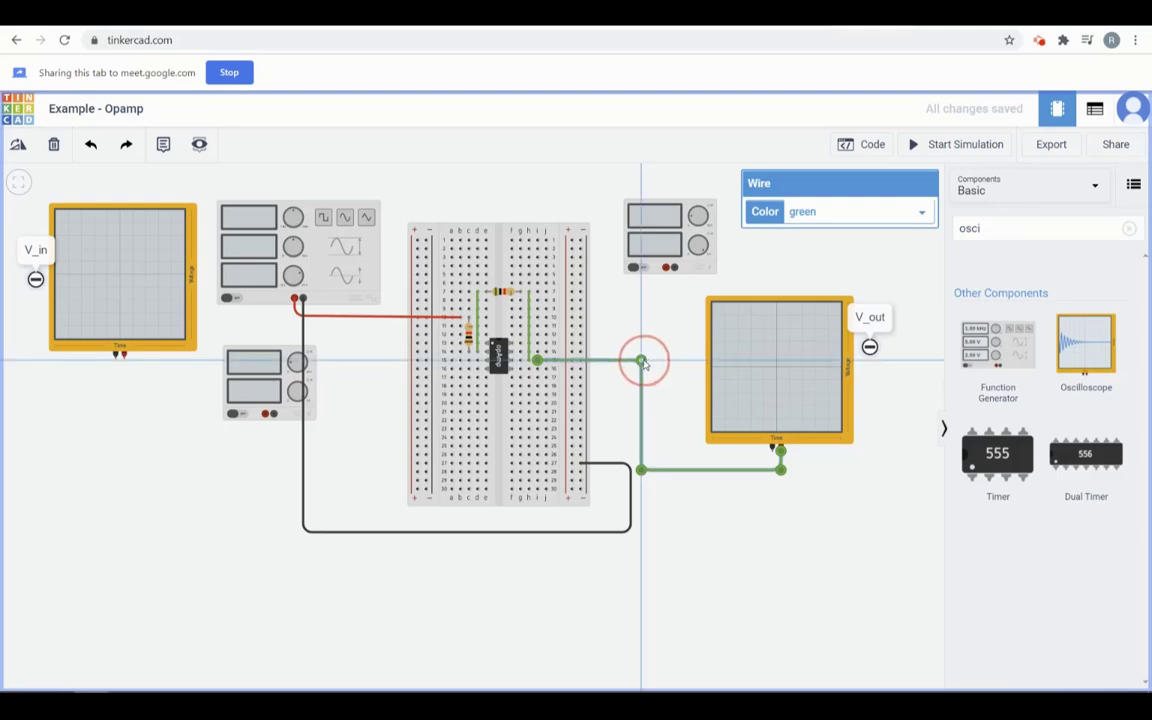
Wire the V_out oscilloscope's negative terminal to the breadboard's nearest negative rail and colour the wire black
left_click(772, 459)
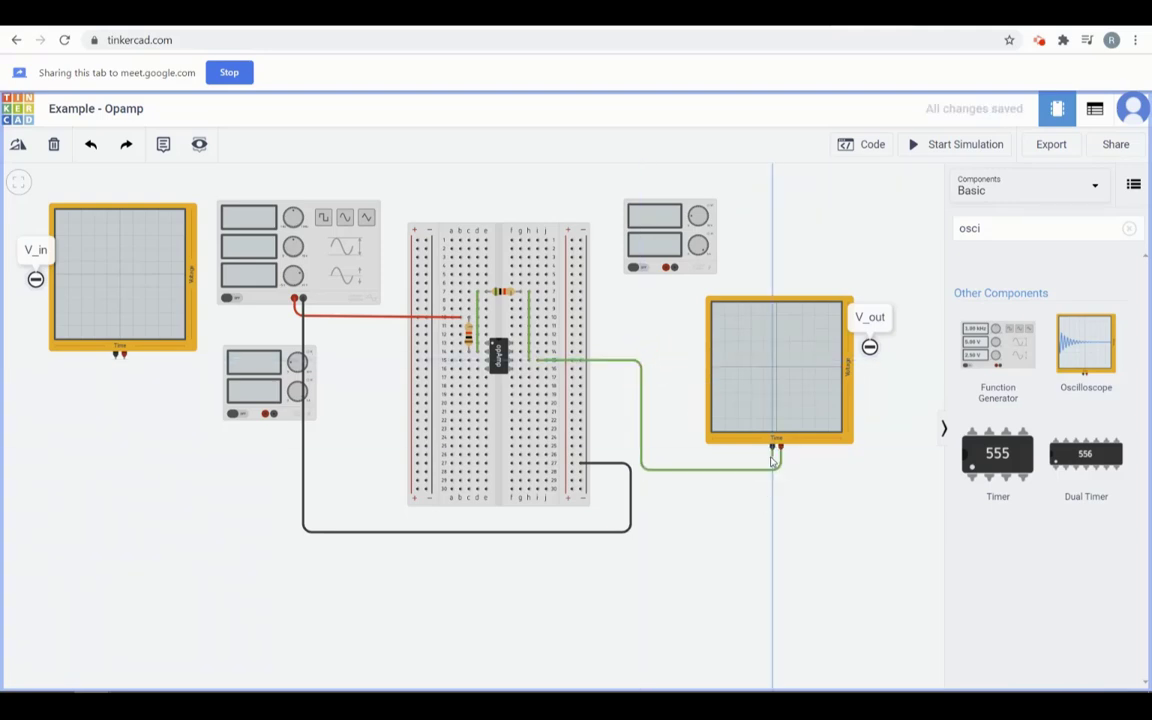
left_click(580, 457)
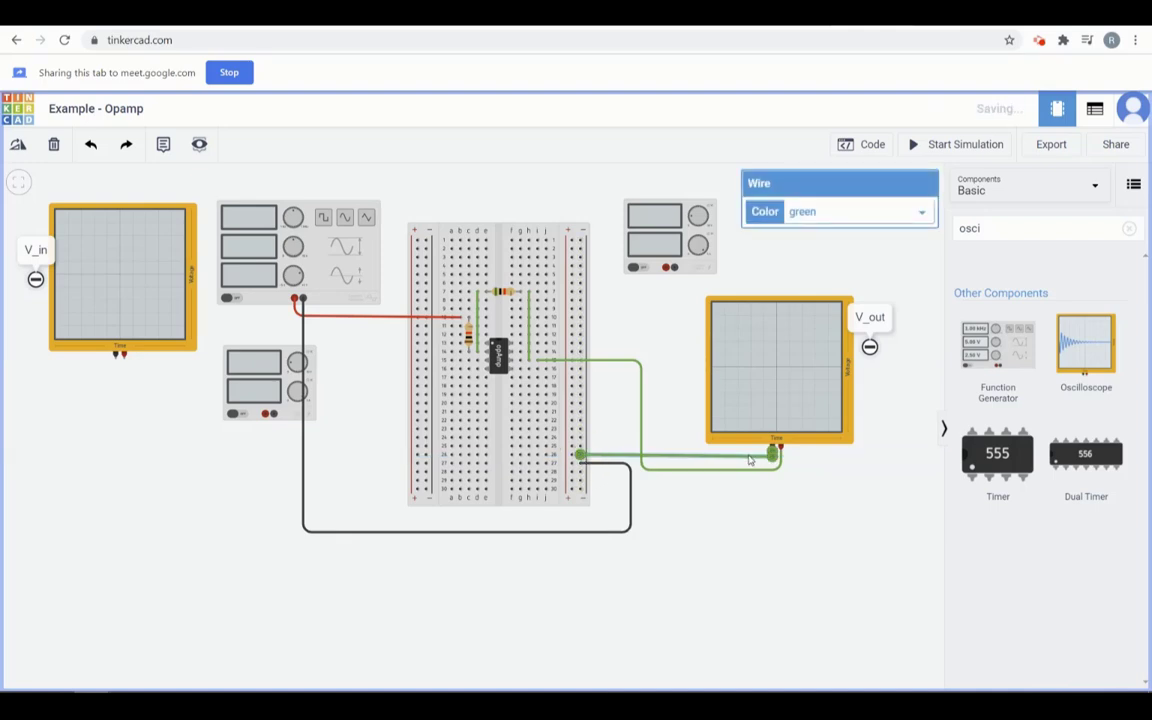
left_click(900, 212)
left_click(892, 239)
left_click(800, 418)
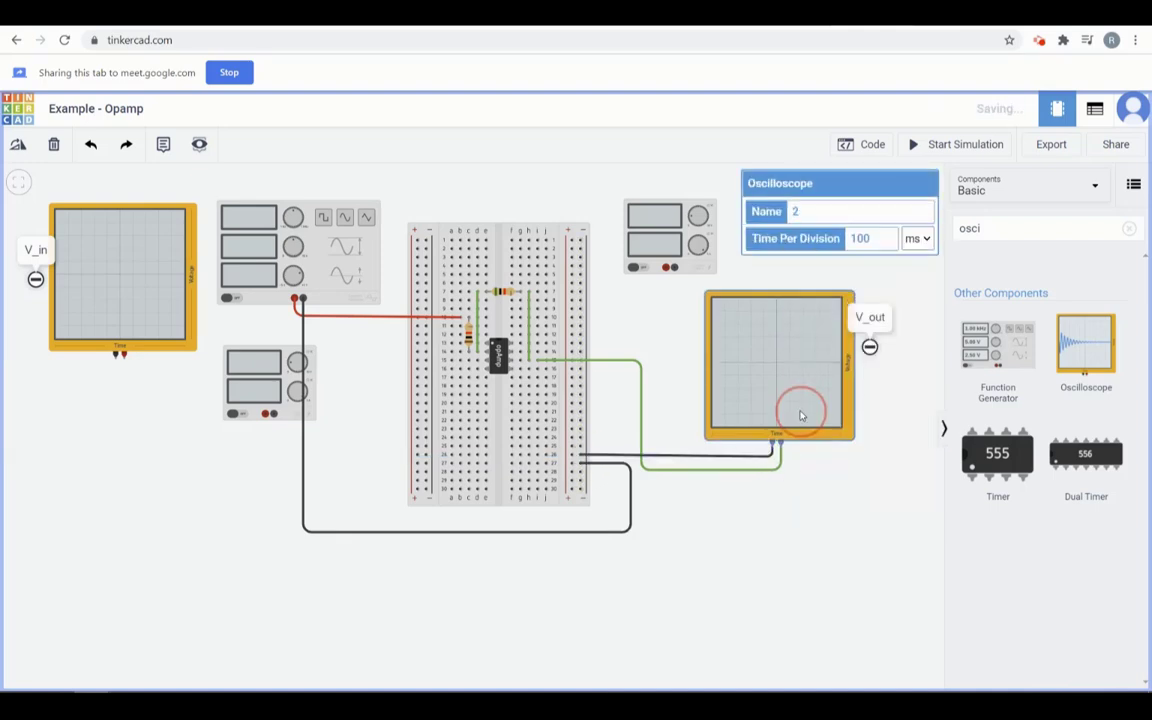
left_click(815, 500)
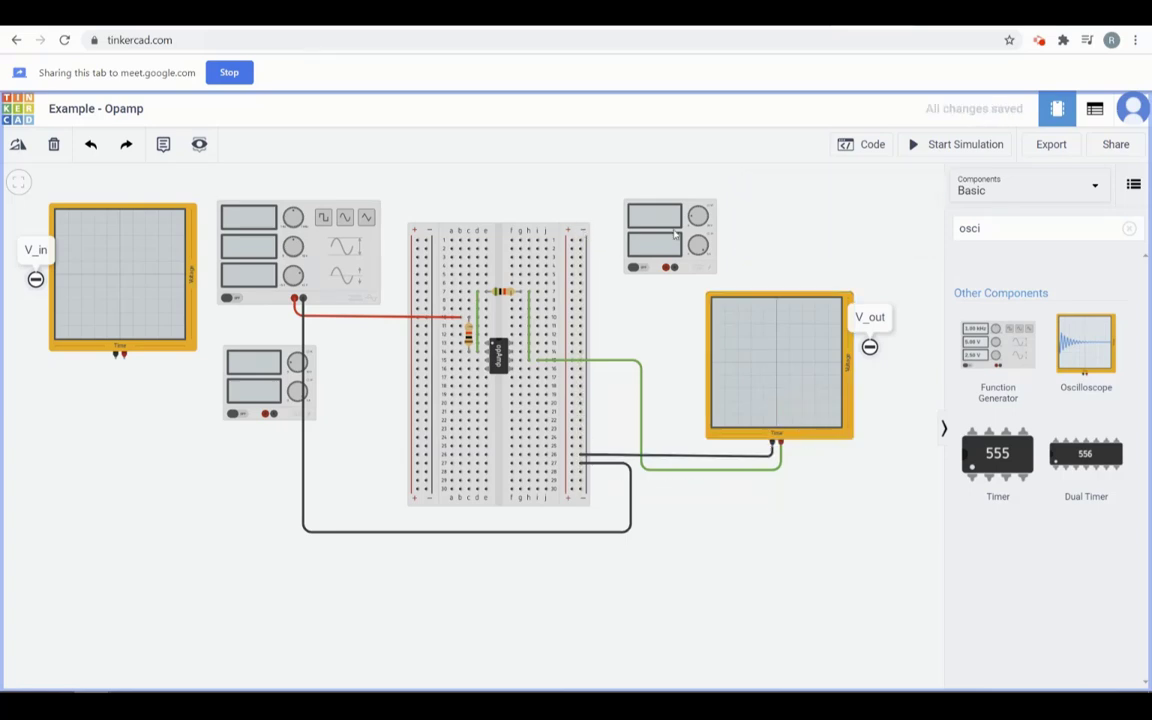
Shift the power supply above the V_out oscilloscope slightly up and left, and lower the one beneath the function generator
left_click_drag(672, 233, 656, 225)
left_click_drag(253, 414, 221, 476)
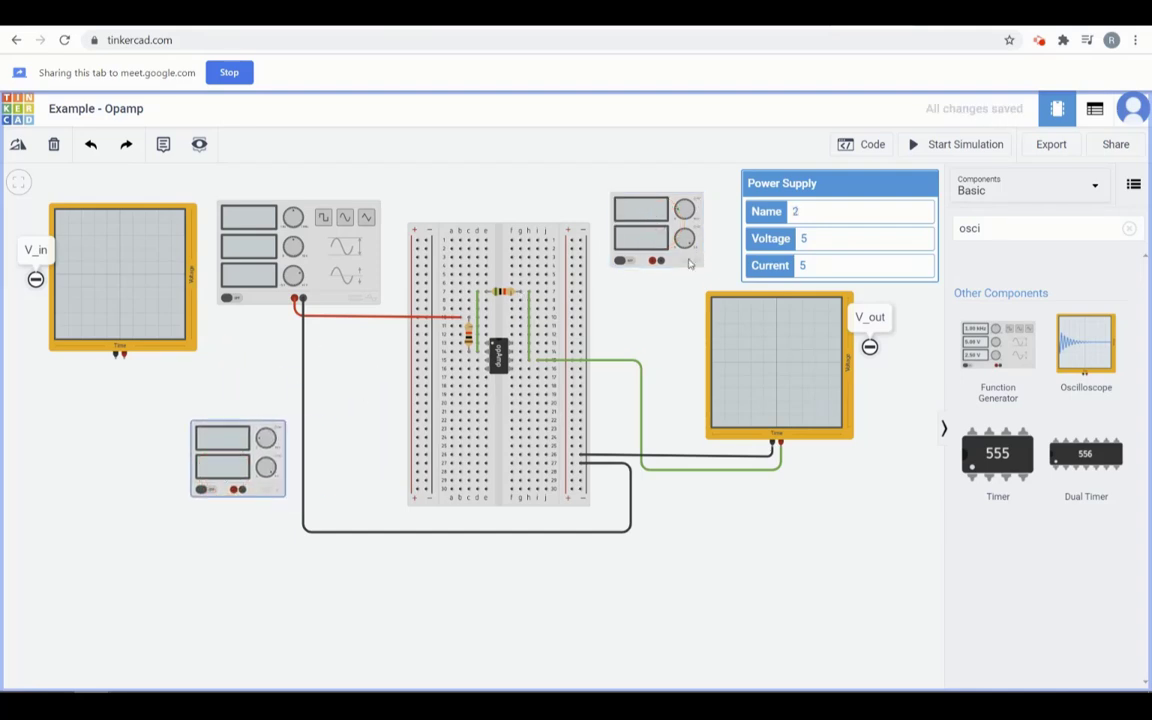
left_click_drag(689, 263, 690, 256)
left_click(792, 378)
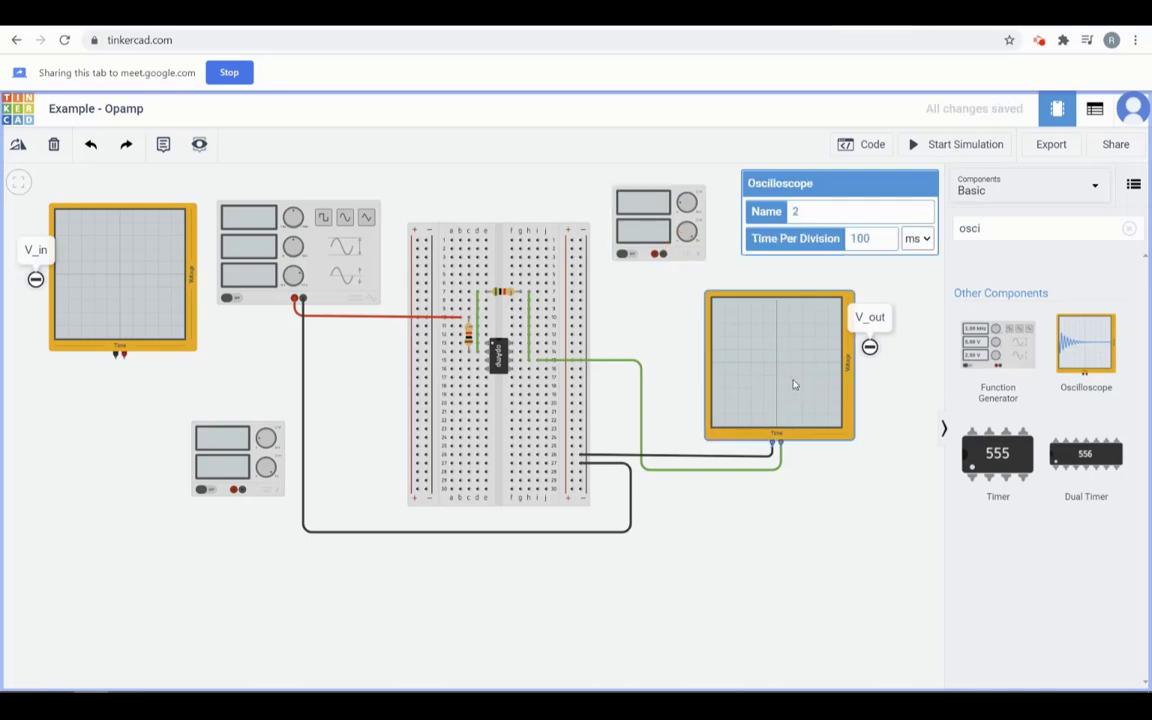
left_click(695, 507)
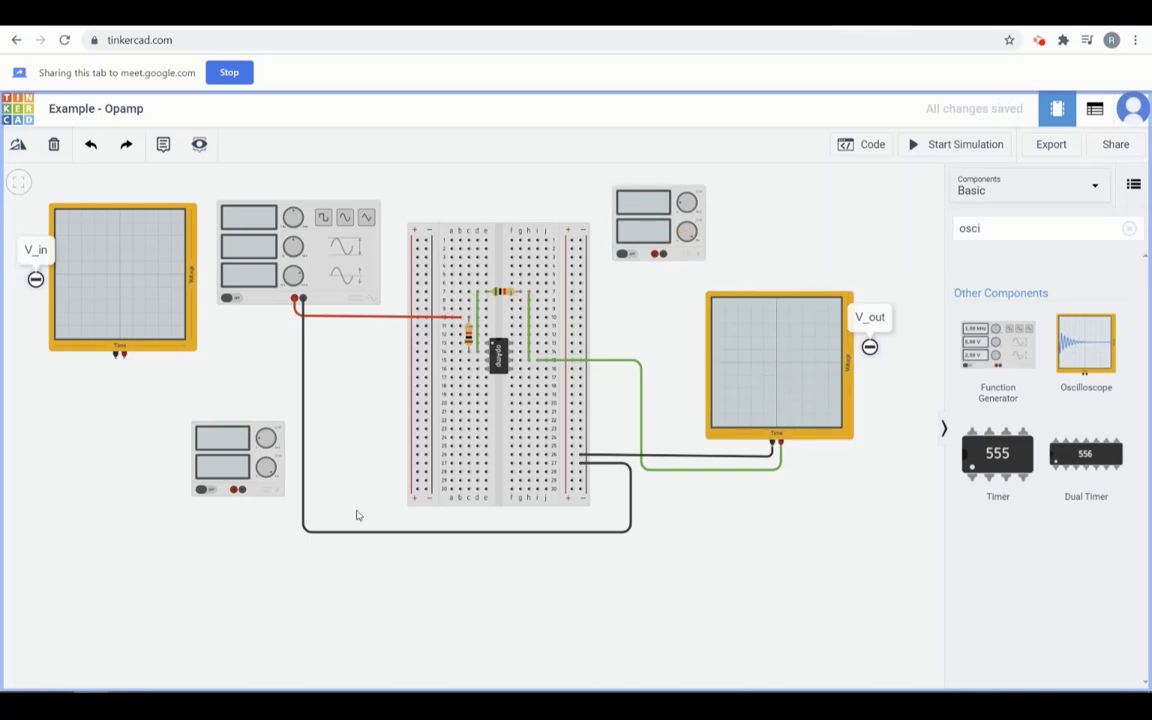
Wire the function generator's positive terminal to the V_in oscilloscope's positive terminal, routed below both instruments
left_click(295, 300)
left_click(291, 381)
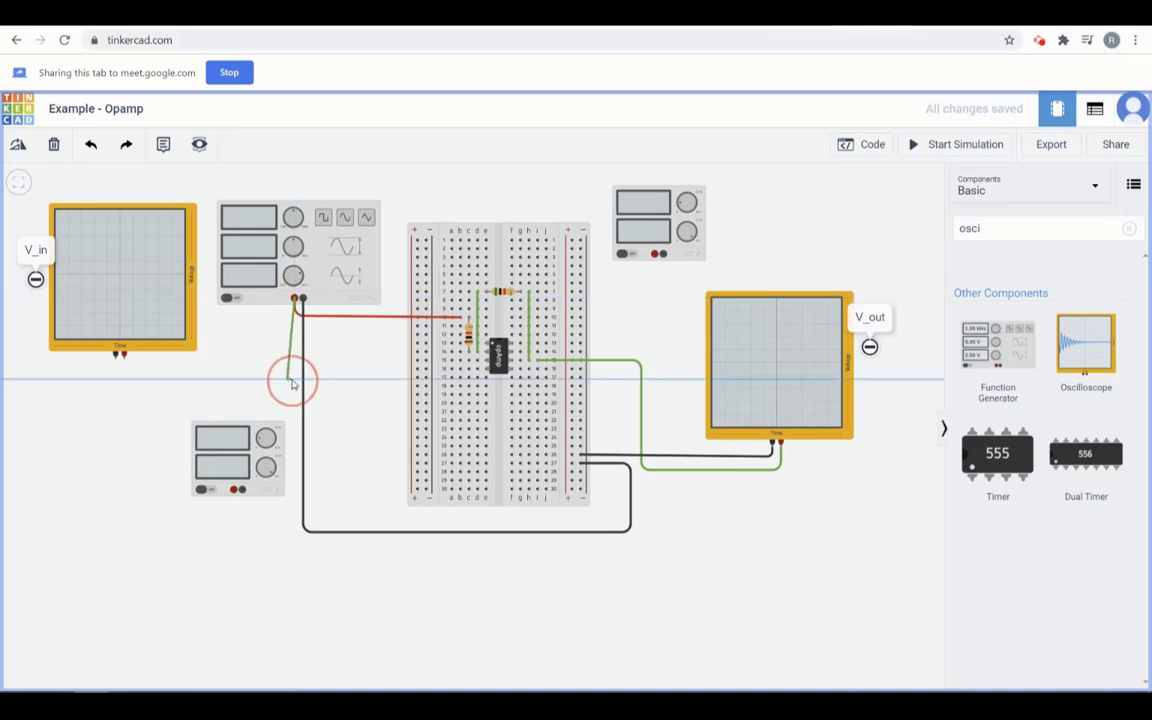
left_click(135, 380)
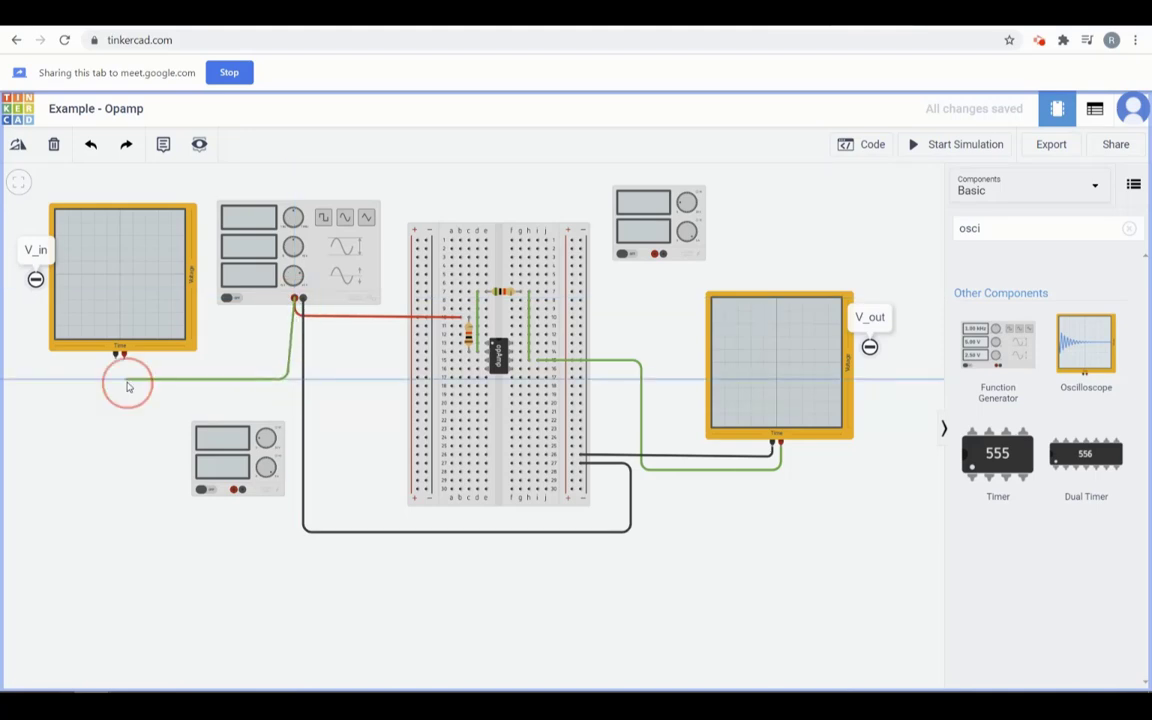
left_click(124, 357)
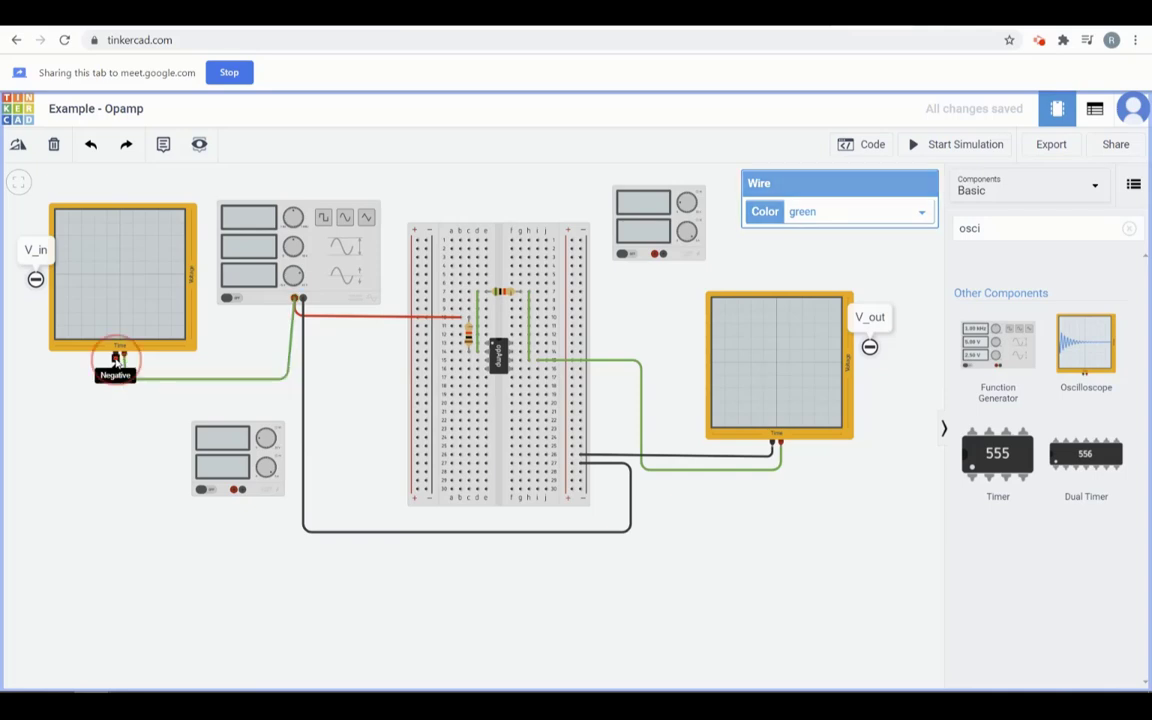
Wire the V_in oscilloscope's negative terminal straight across to the breadboard's far negative rail and colour the wire black
left_click(116, 352)
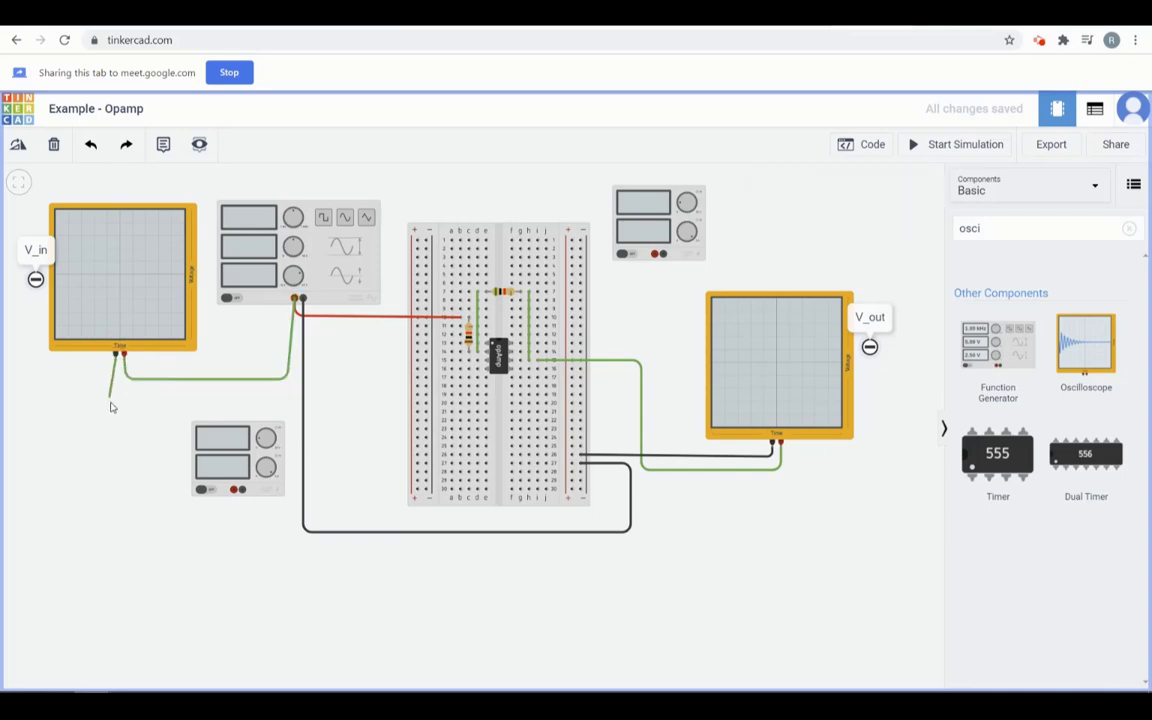
left_click(116, 508)
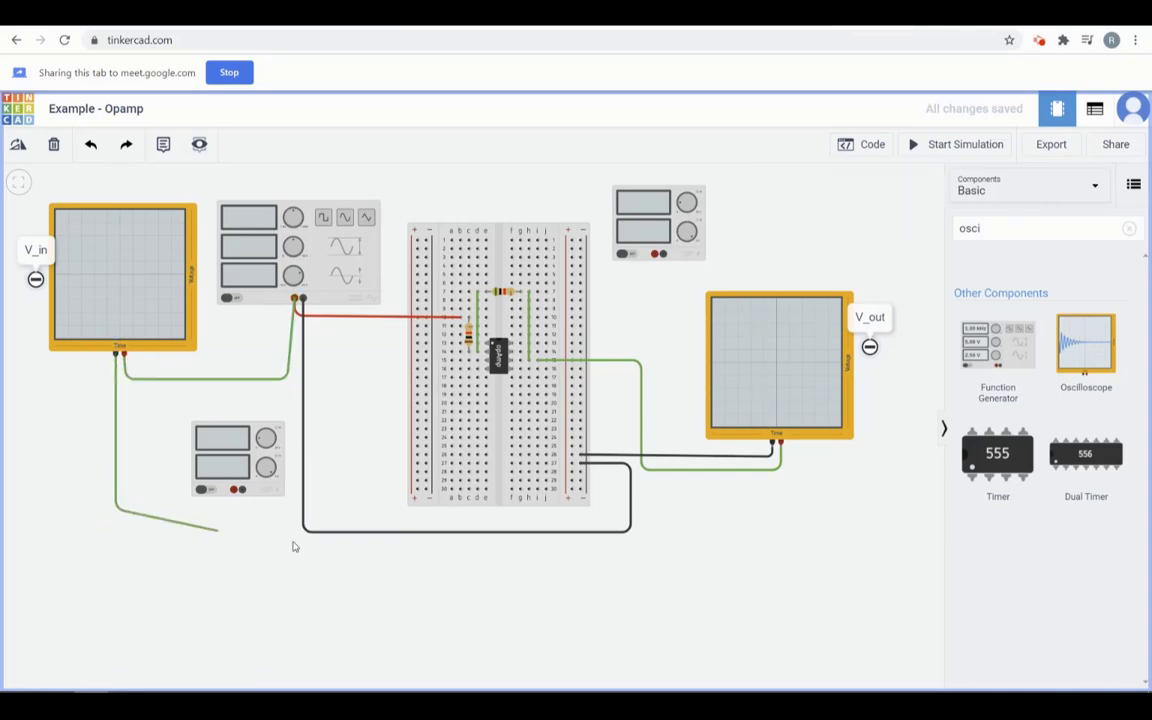
left_click(580, 489)
left_click_drag(115, 510, 116, 398)
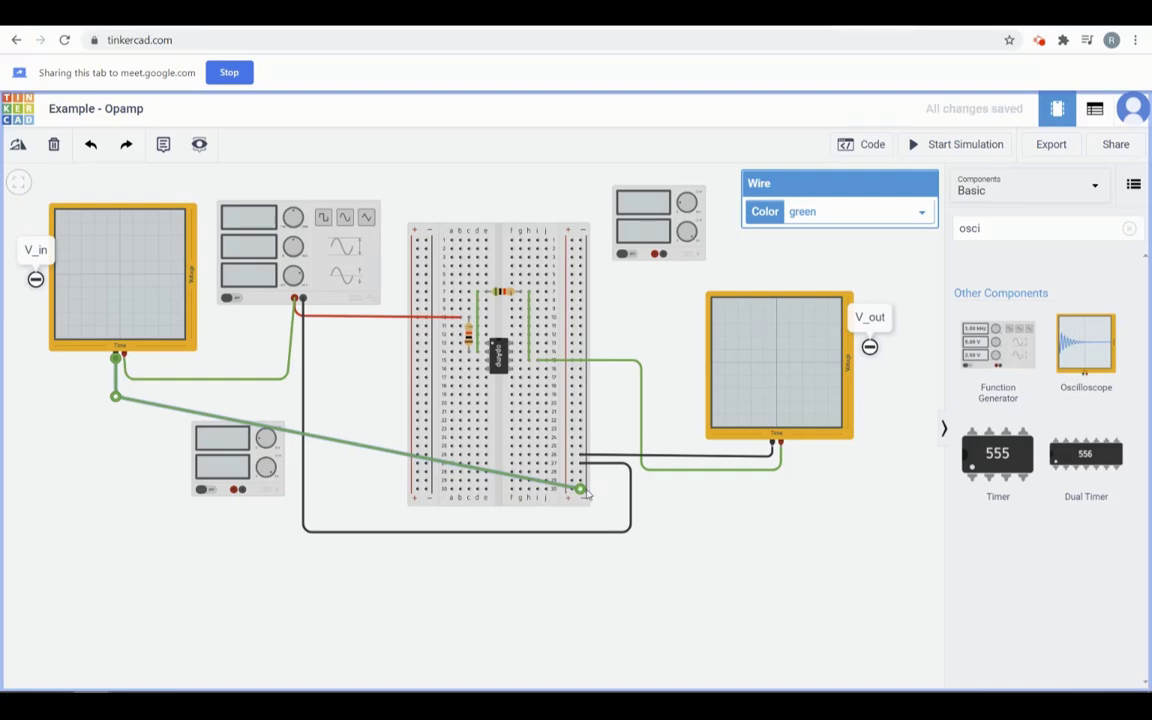
left_click_drag(580, 489, 581, 398)
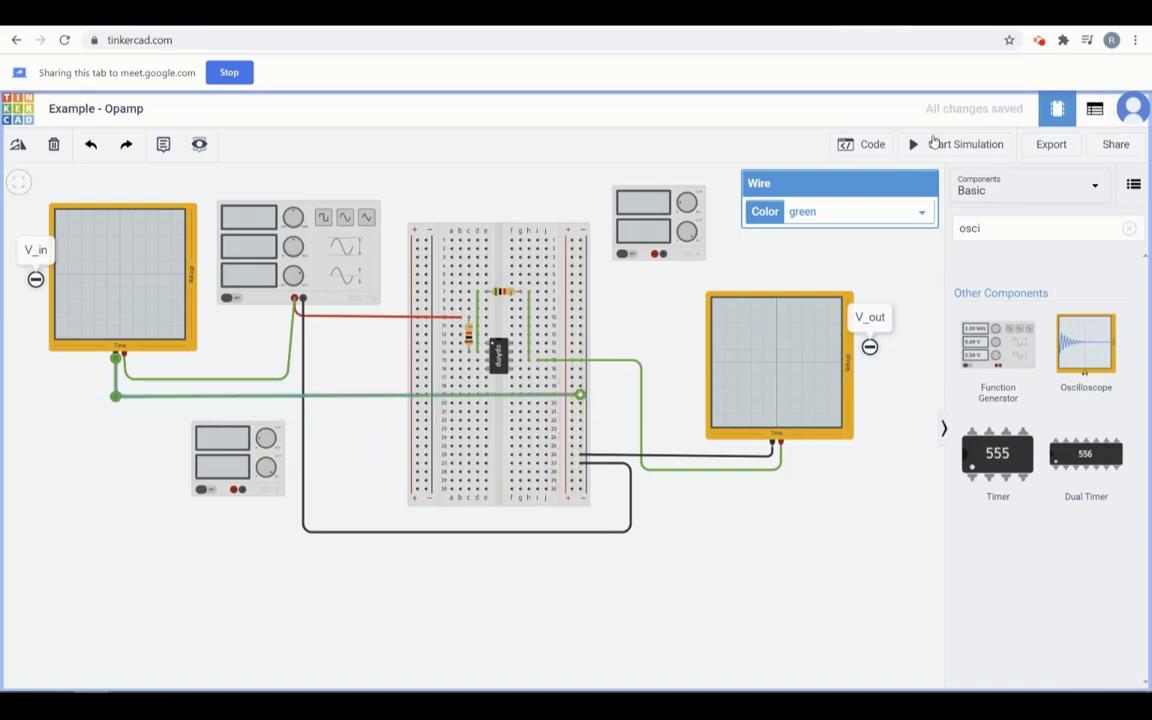
left_click(895, 212)
left_click(805, 235)
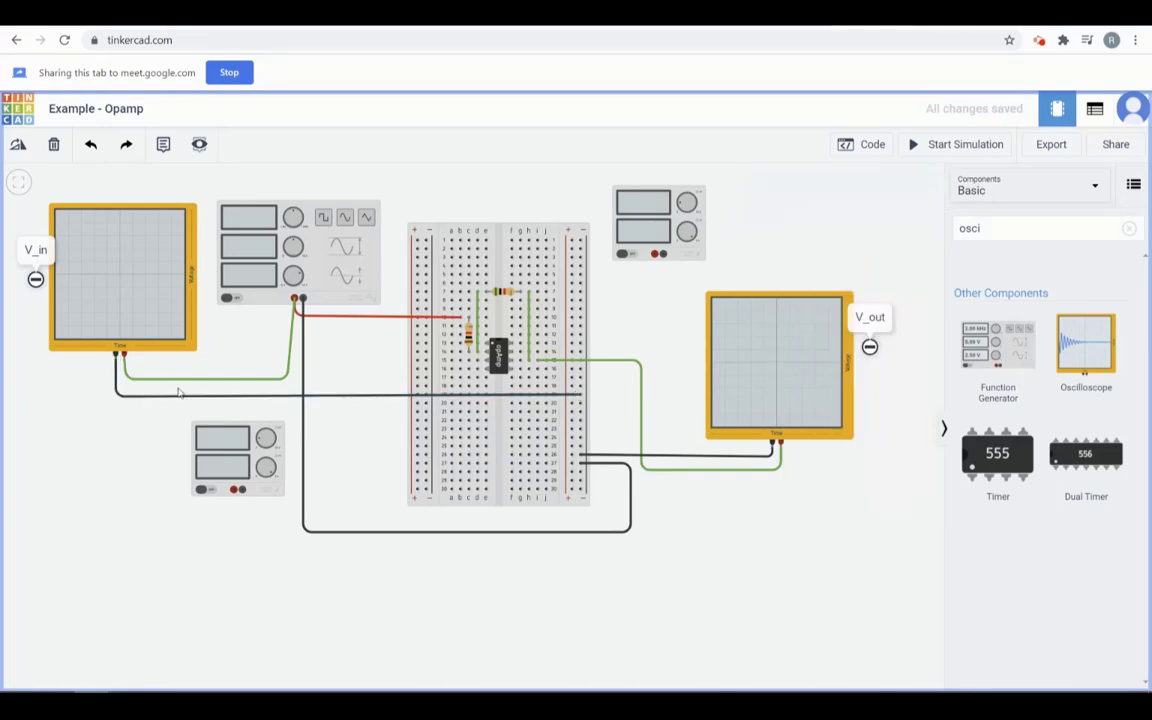
Square up the bend of the wire between the function generator and V_in oscilloscope and colour it yellow
left_click(287, 381)
left_click_drag(287, 381, 293, 378)
left_click(816, 213)
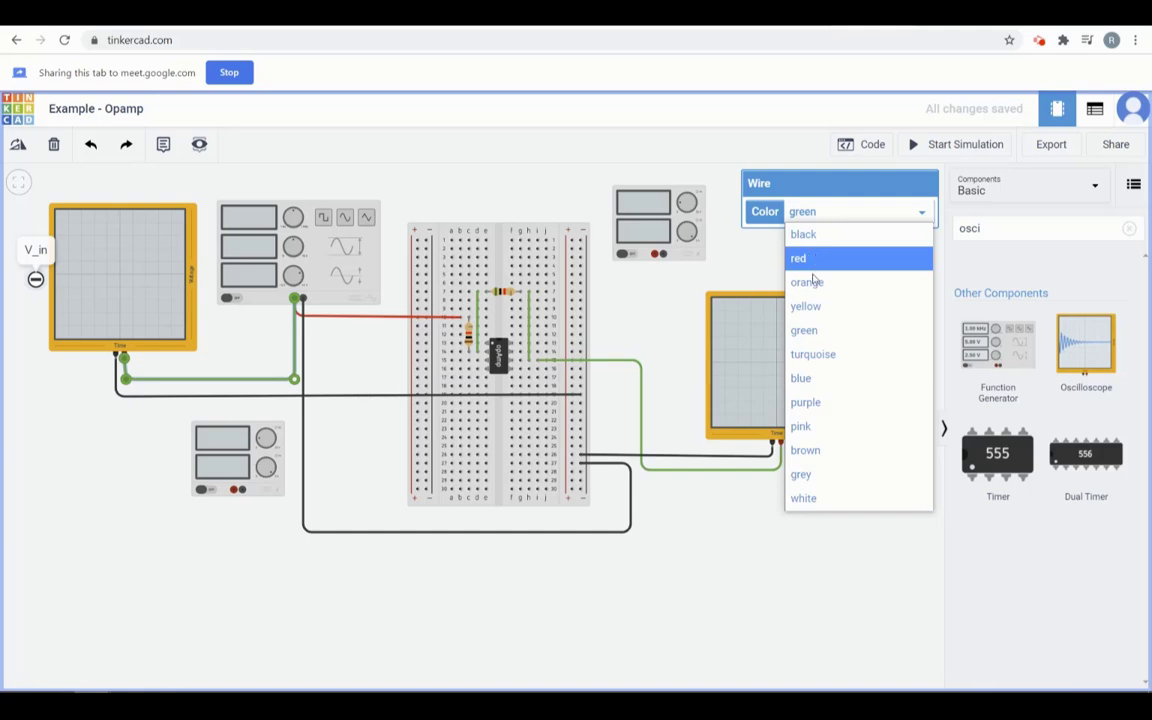
left_click(806, 306)
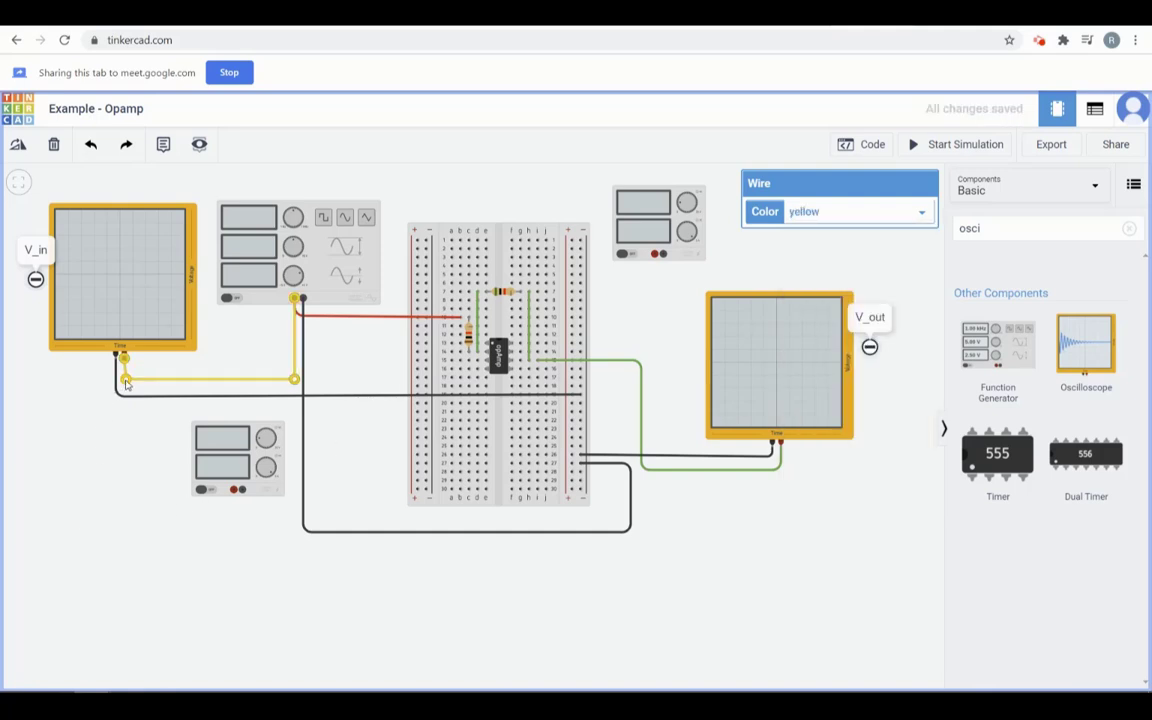
left_click_drag(126, 384, 118, 381)
left_click(85, 455)
Colour the wire from the op-amp output row to the V_out oscilloscope yellow
left_click(778, 475)
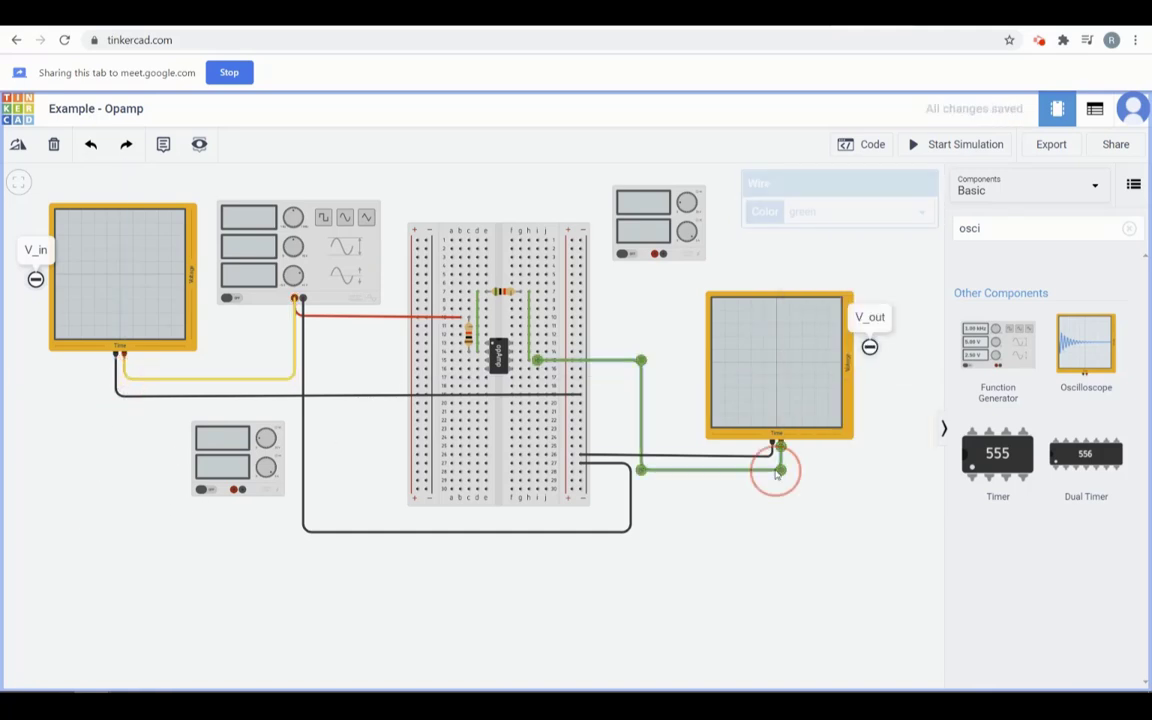
left_click(856, 211)
left_click(818, 306)
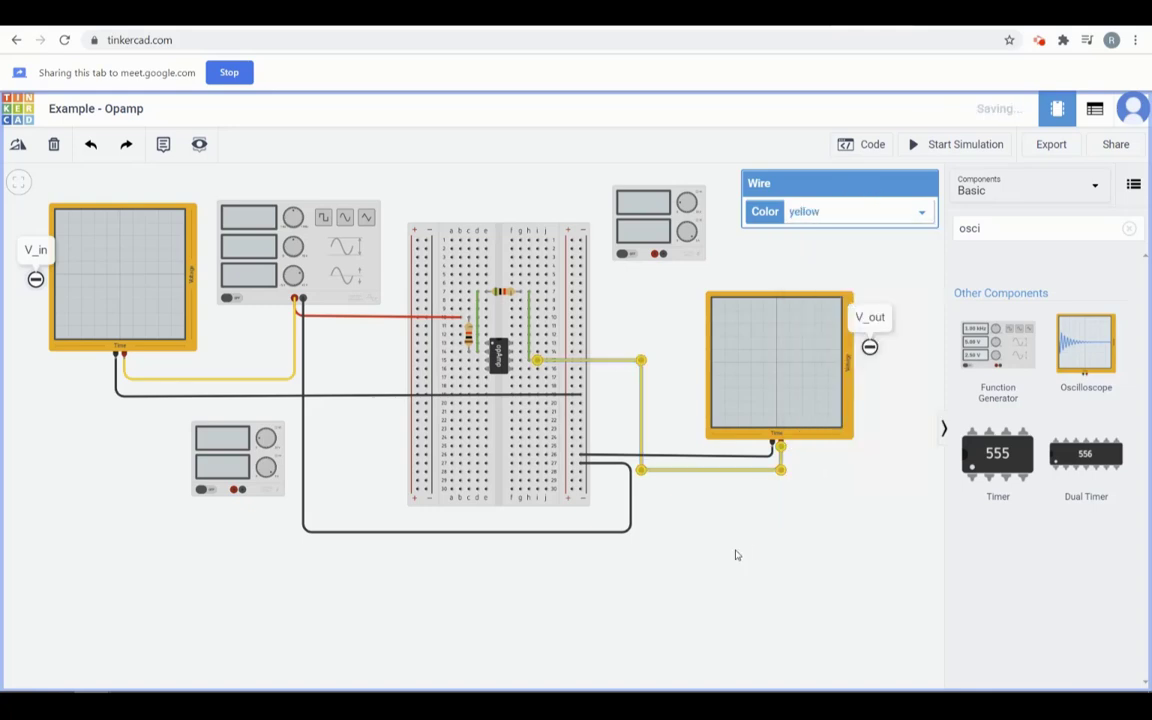
left_click(735, 555)
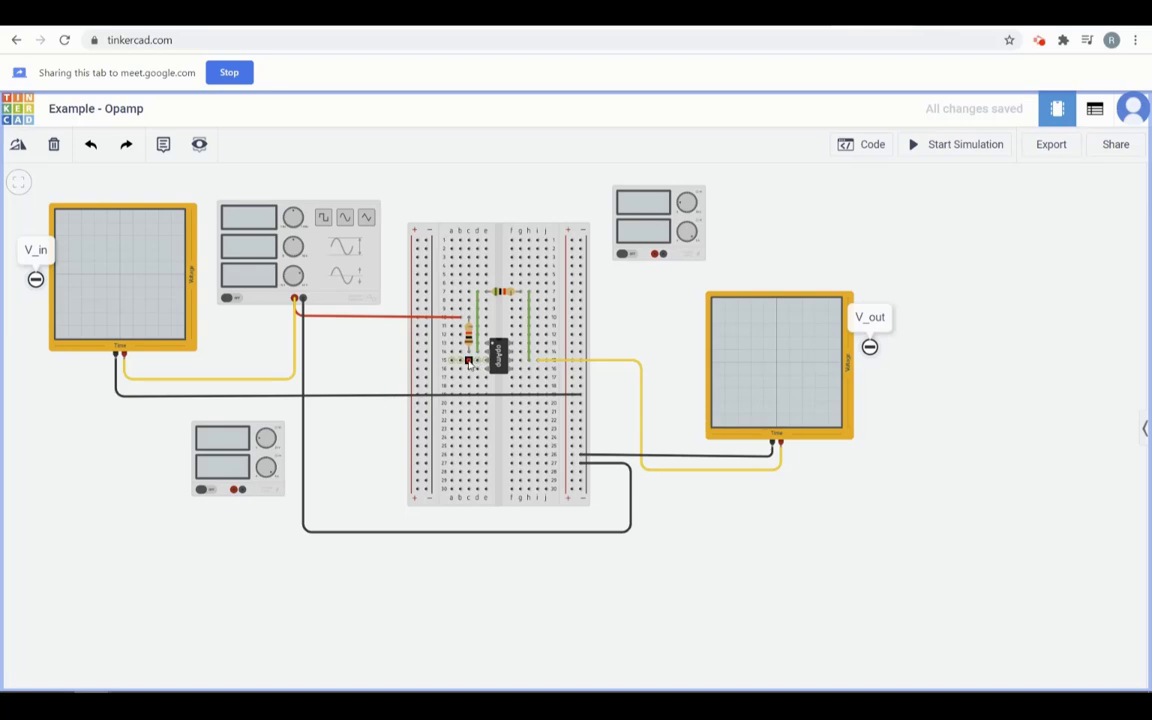
Wire hole c15 in the op-amp's input row to the far negative rail in black, with a squared bend
left_click(469, 362)
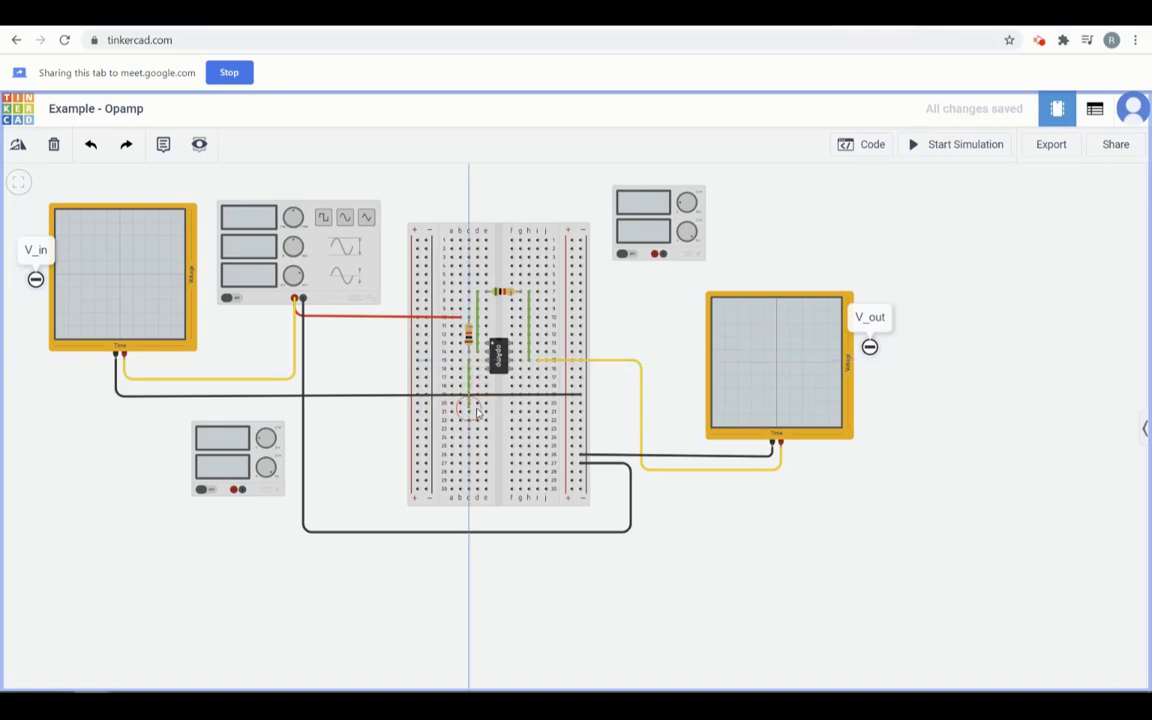
left_click(469, 404)
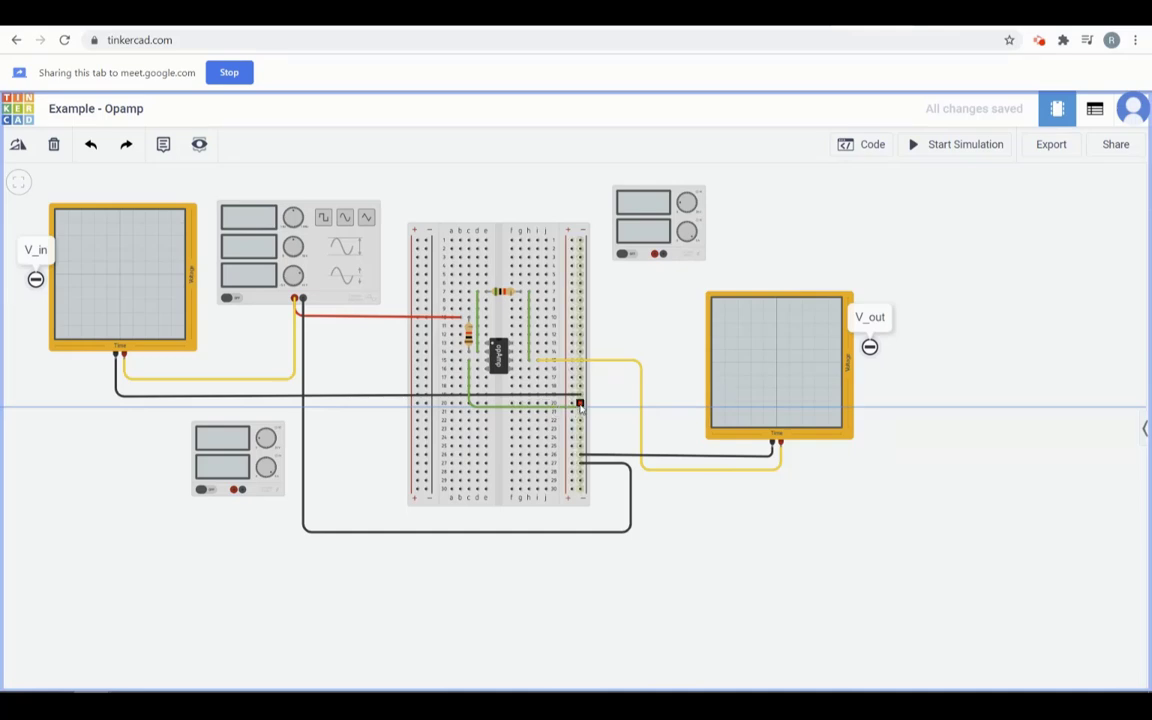
left_click(580, 404)
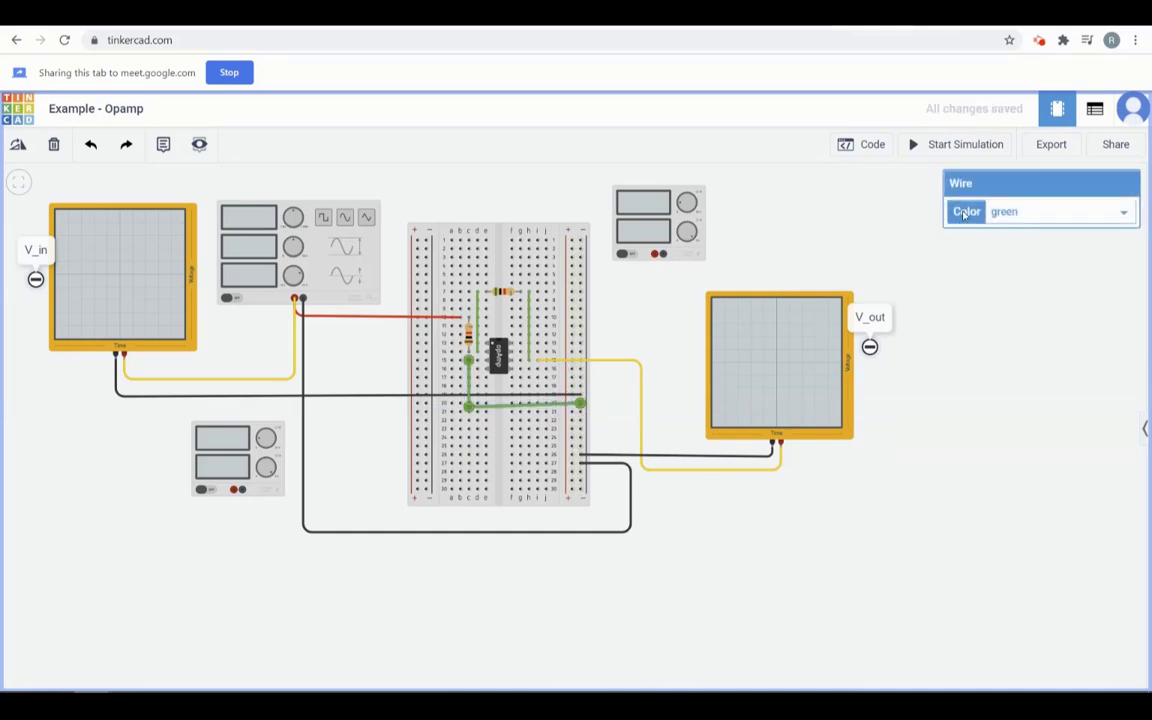
left_click(1010, 212)
left_click(1000, 234)
left_click(982, 296)
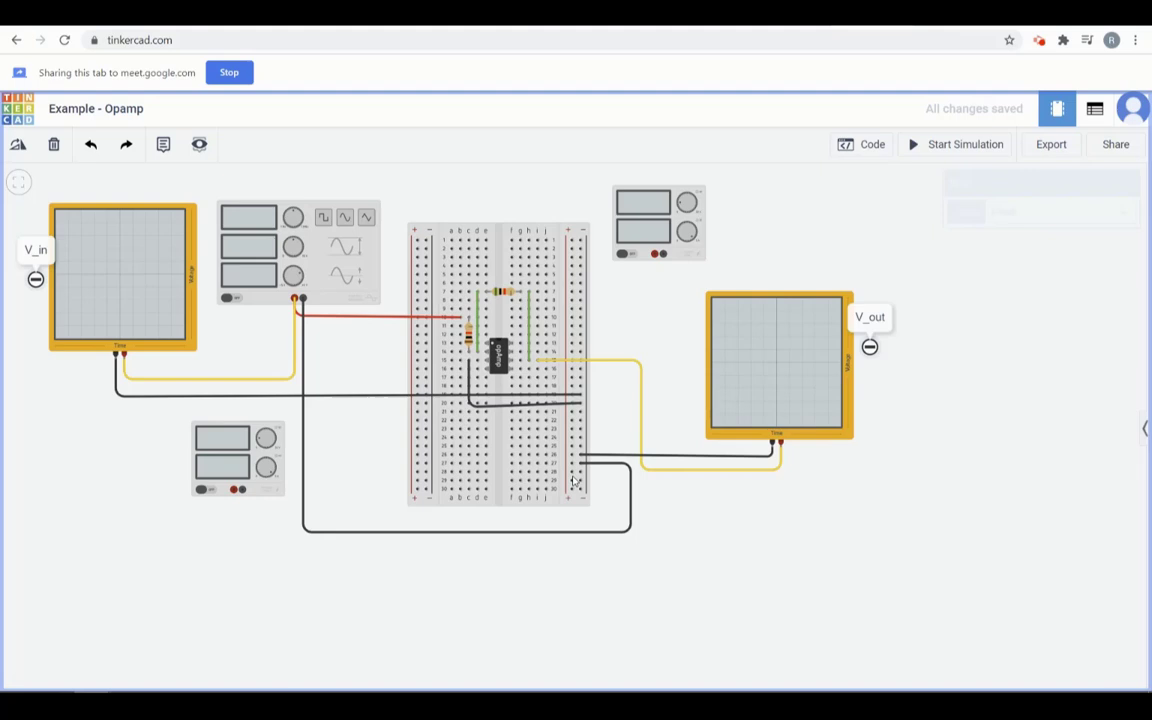
left_click_drag(473, 406, 469, 404)
key("Escape")
left_click(487, 406)
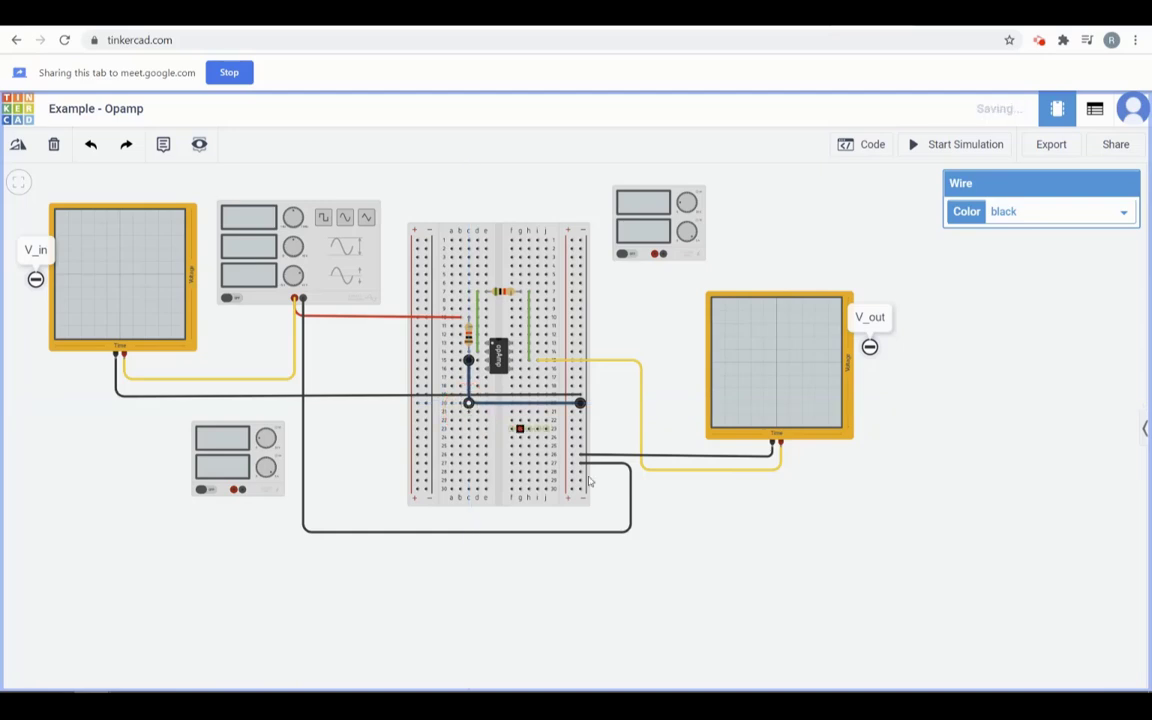
left_click(650, 495)
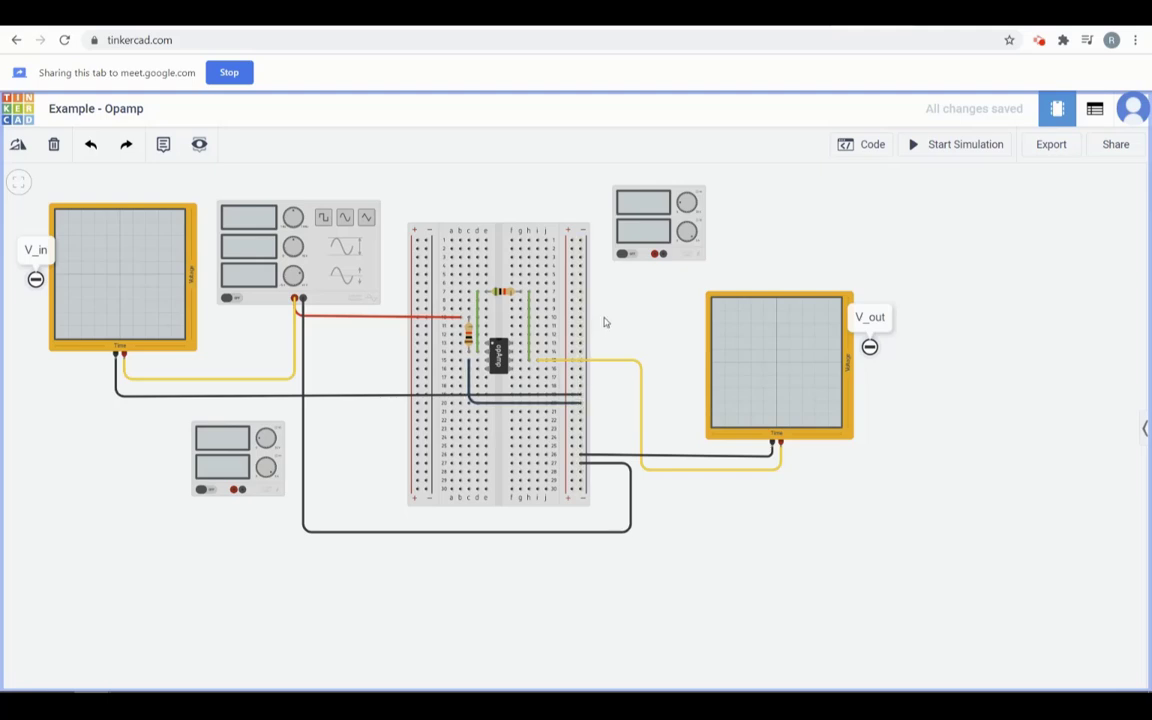
Nudge the power supply above the V_out oscilloscope slightly left and add a note reading Vcc beside it
left_click(657, 220)
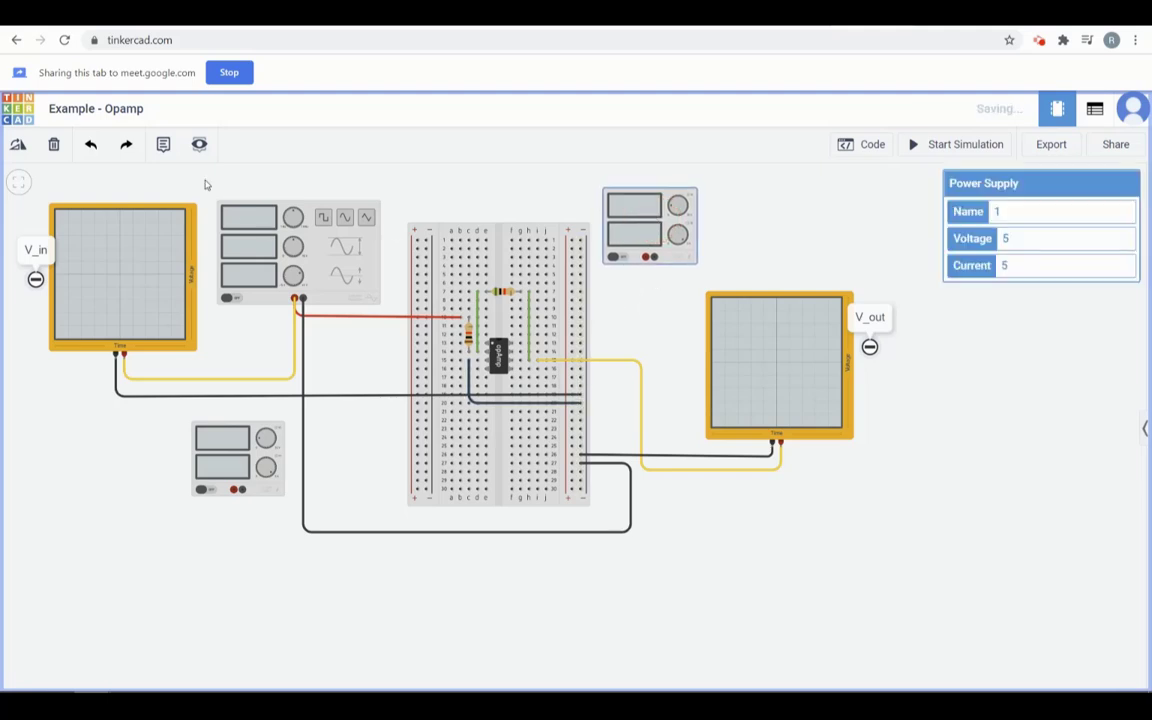
left_click(163, 144)
left_click(713, 230)
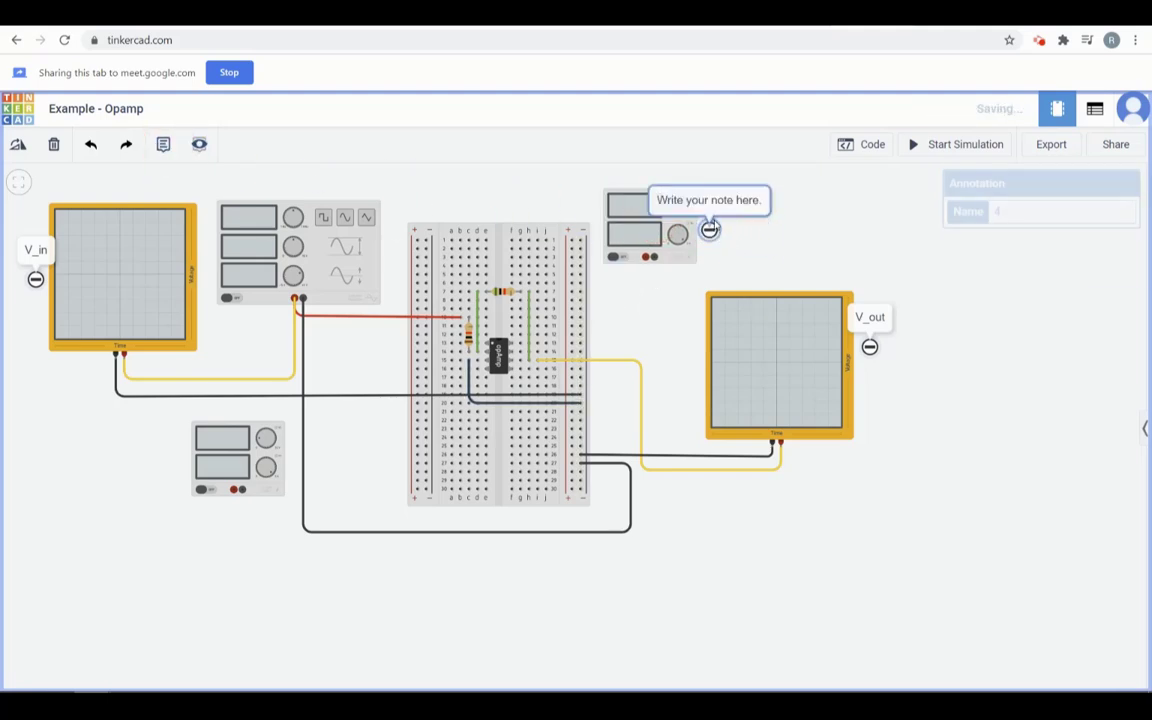
left_click(717, 200)
type("Vcc")
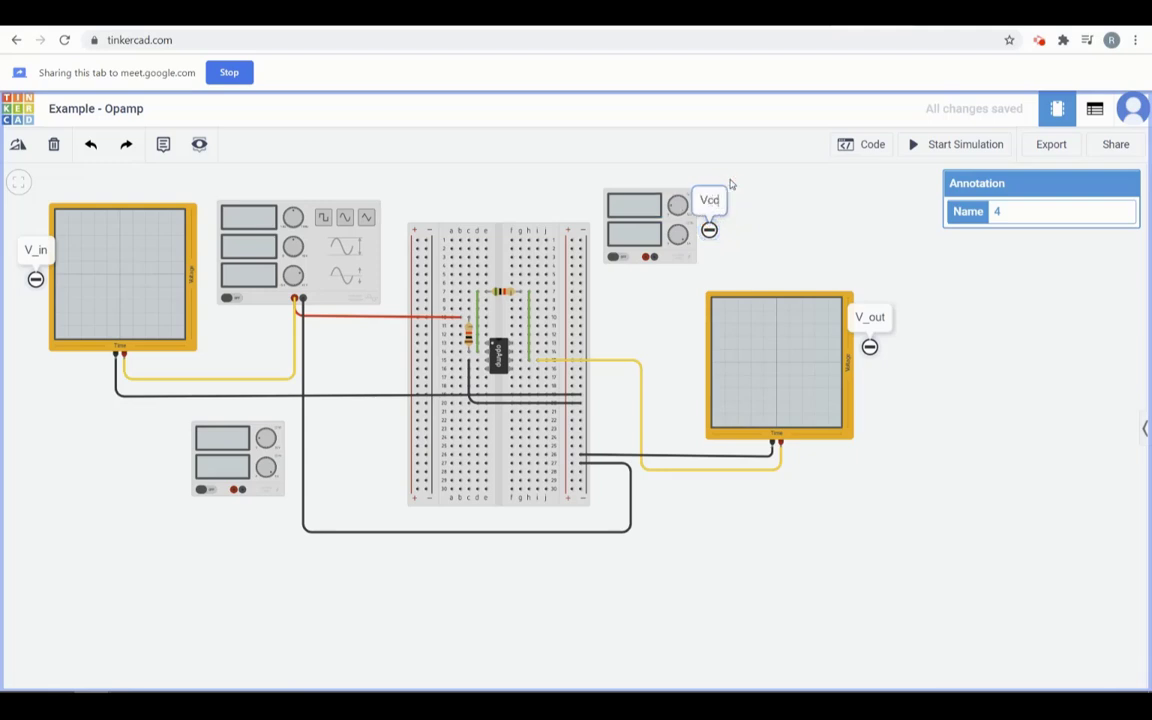
Shift the Vcc note slightly to the right so it stands clear of its power supply
left_click(738, 234)
left_click(715, 199)
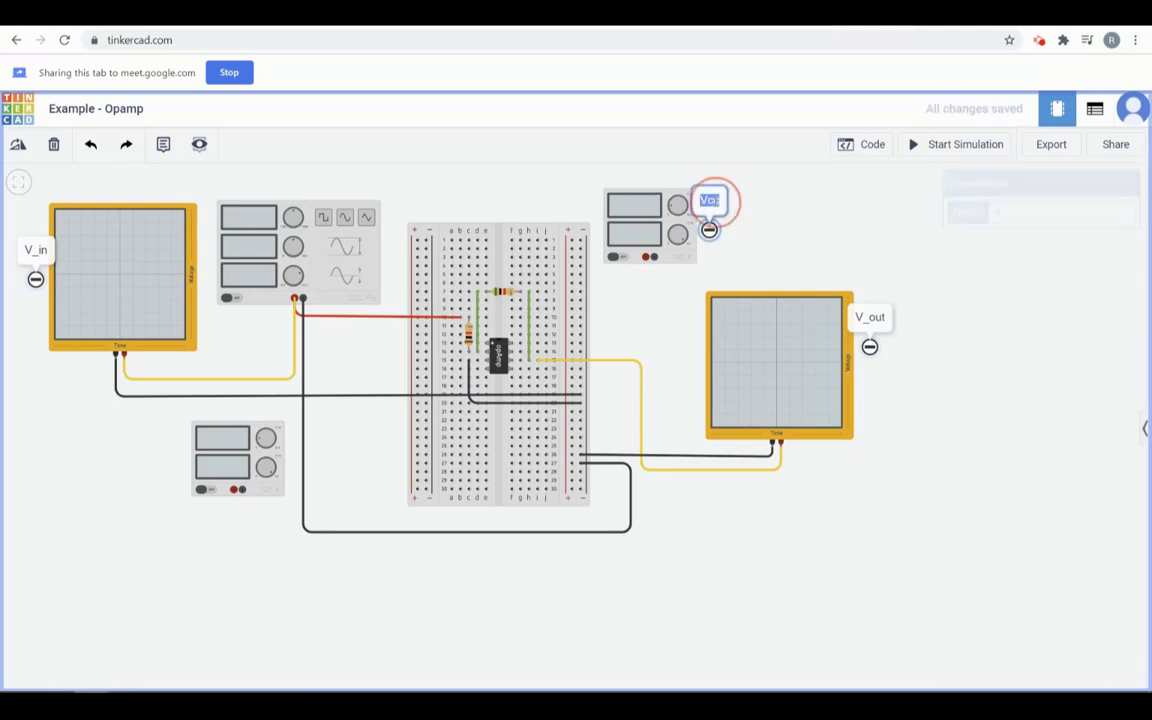
left_click(717, 232)
Set the power supply beside the Vcc note to a voltage of 15 and a current of 3
left_click(645, 222)
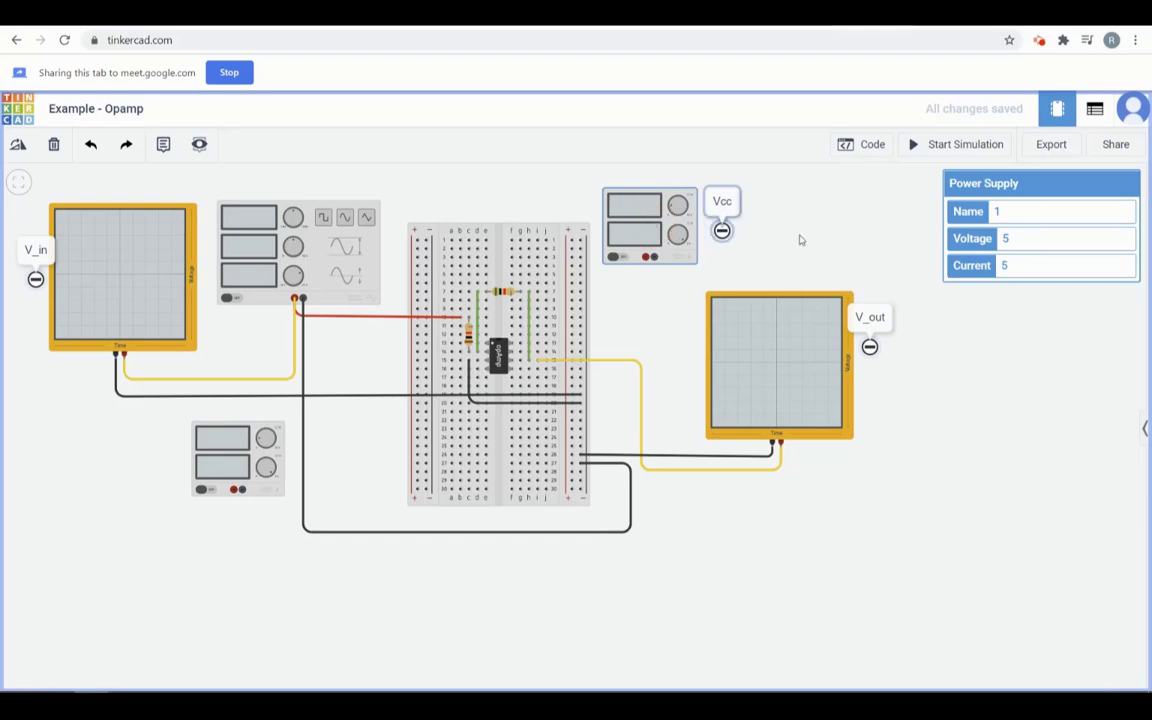
left_click_drag(1024, 236, 985, 268)
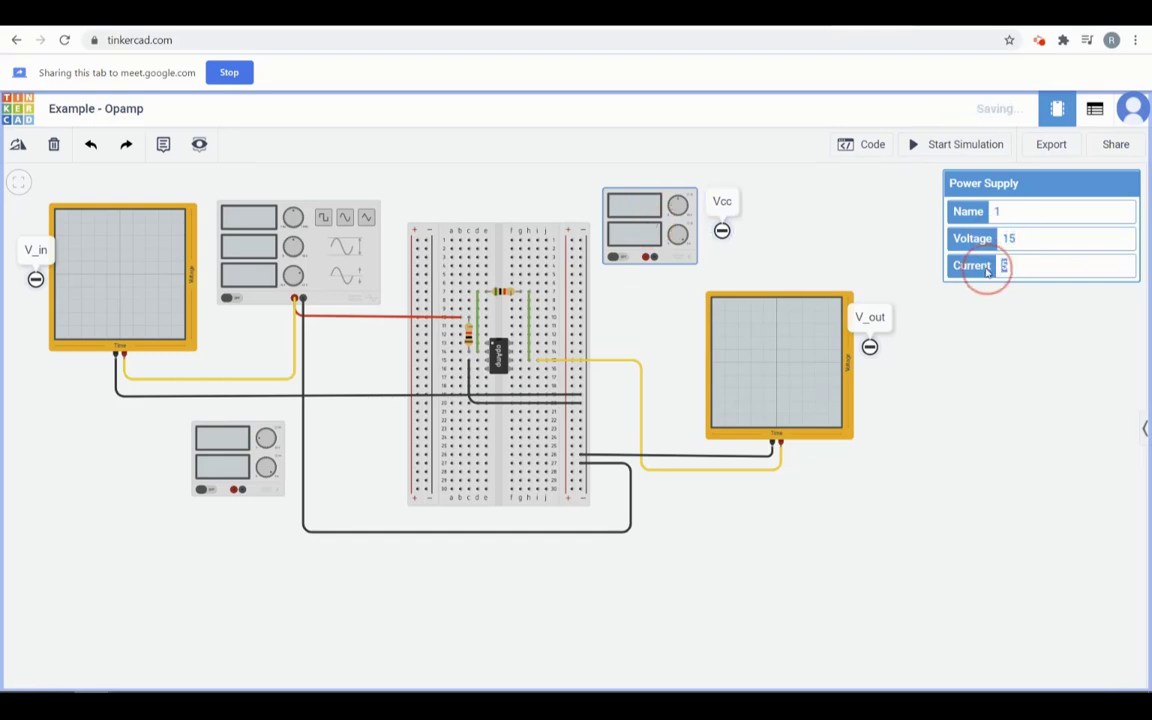
type("3")
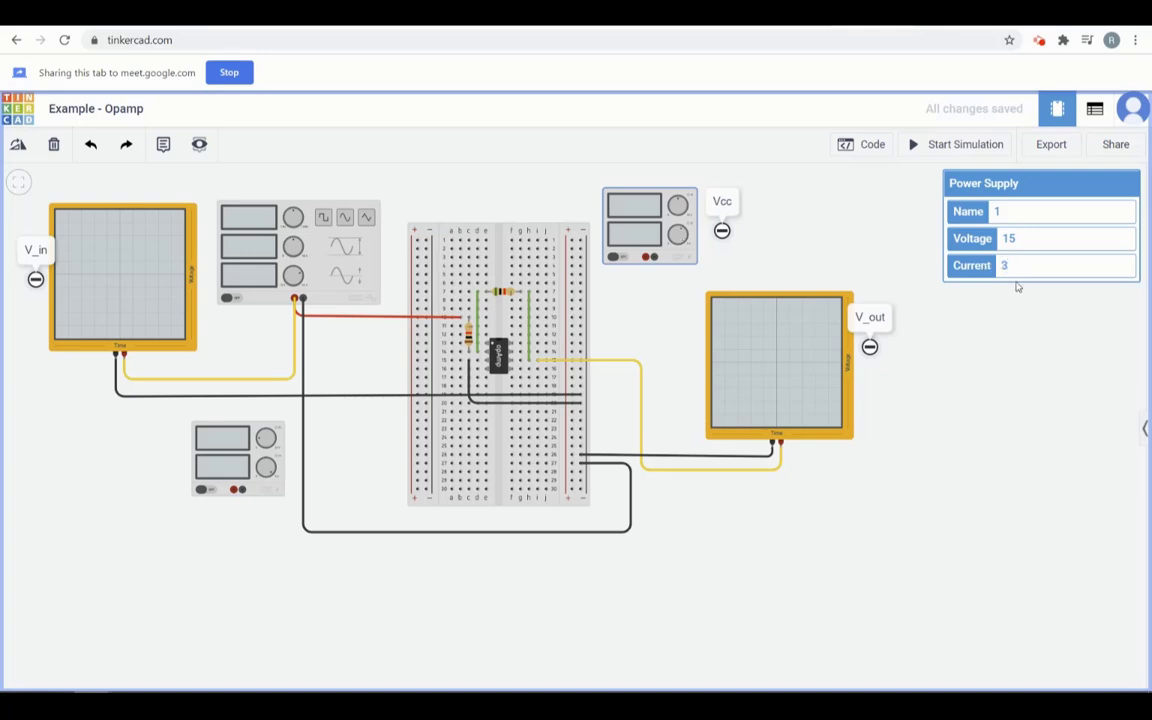
double_click(1008, 266)
left_click(993, 330)
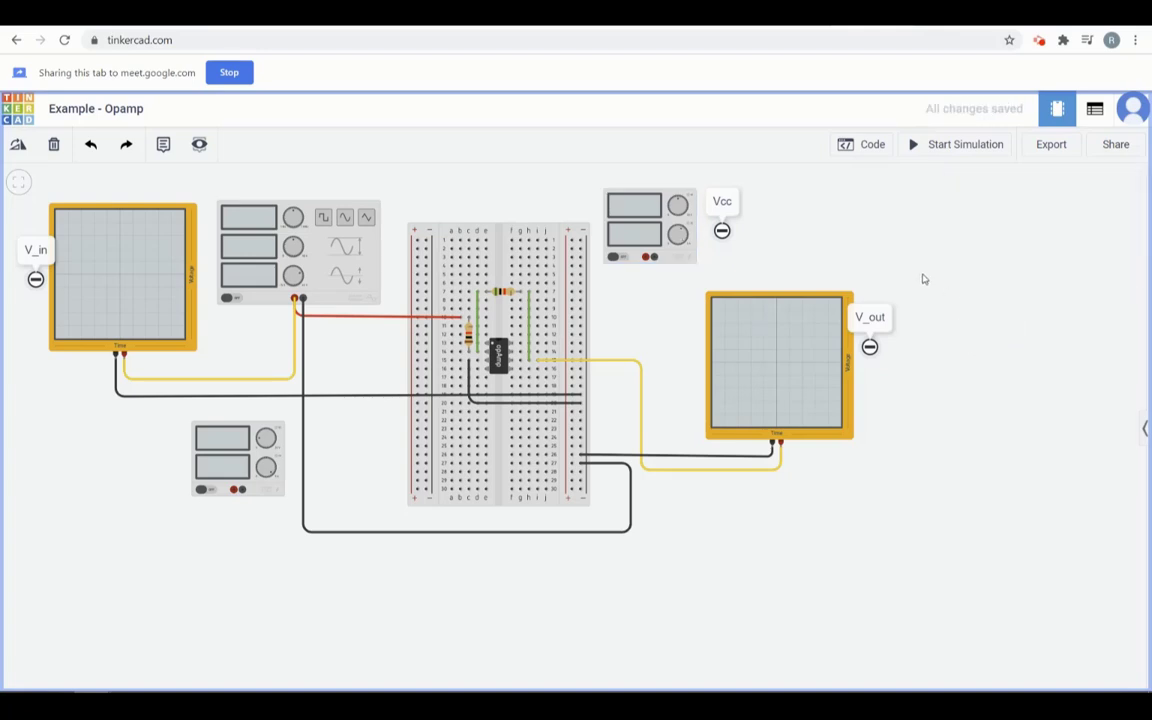
left_click(210, 472)
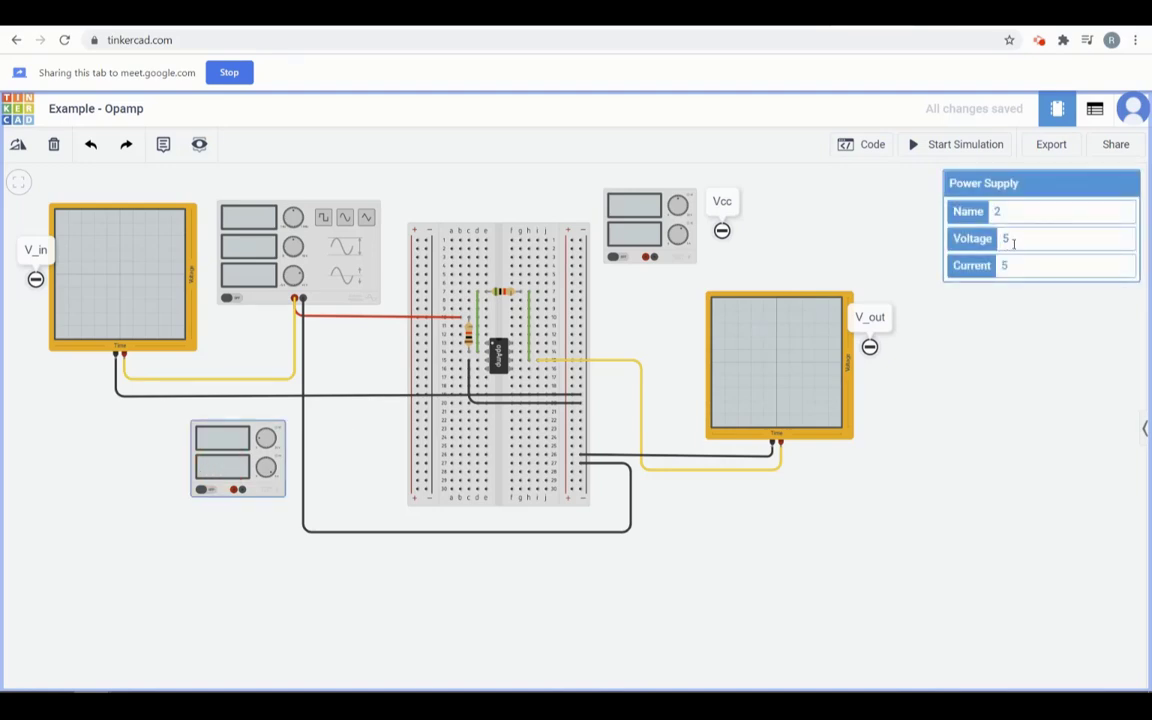
left_click(1015, 358)
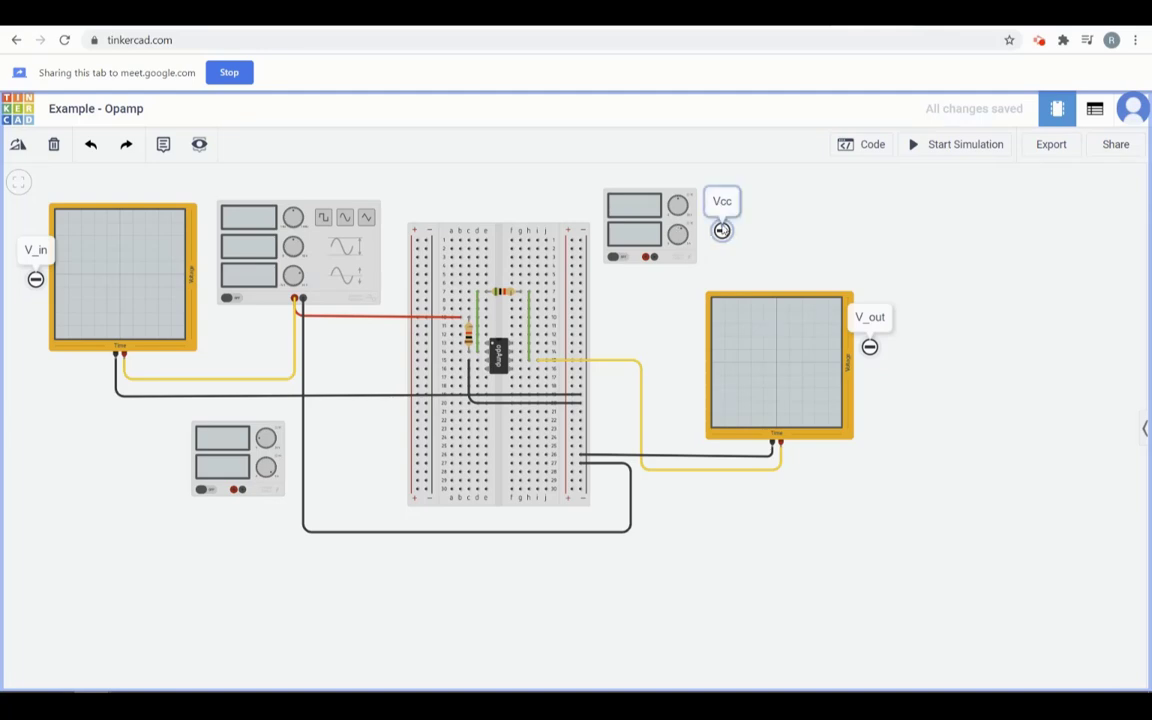
left_click(605, 215)
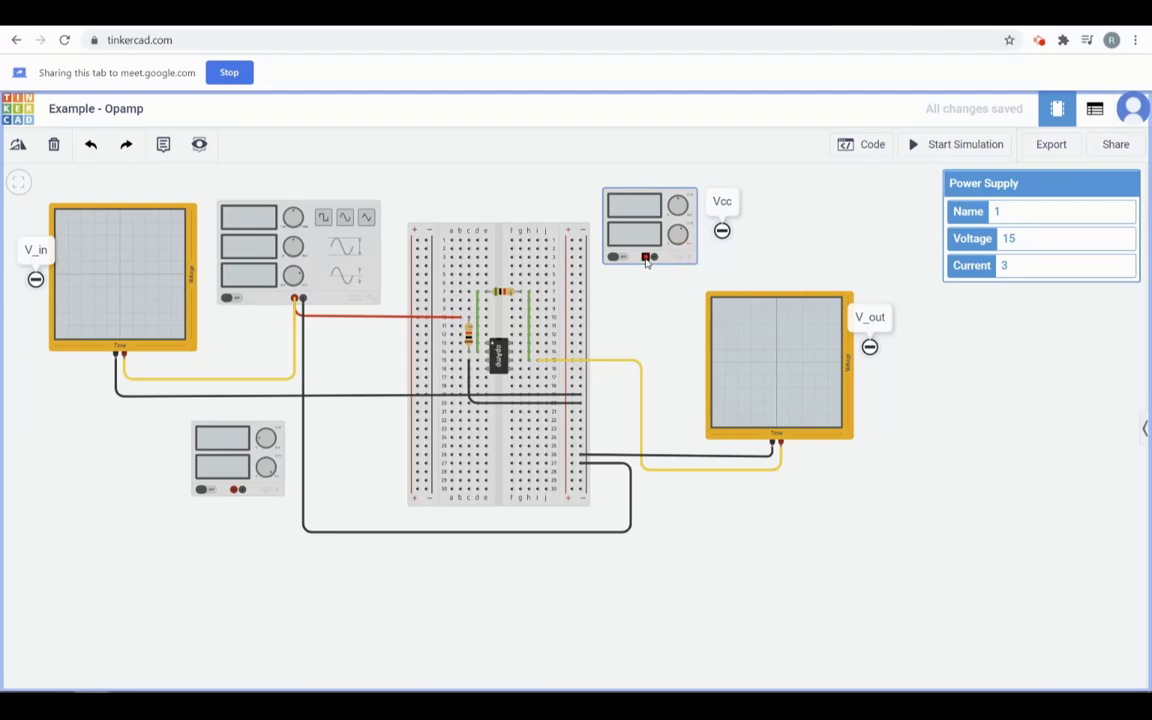
Wire the Vcc supply's positive terminal to the breadboard's right-hand positive rail at row 5, with a squared bend
left_click(646, 258)
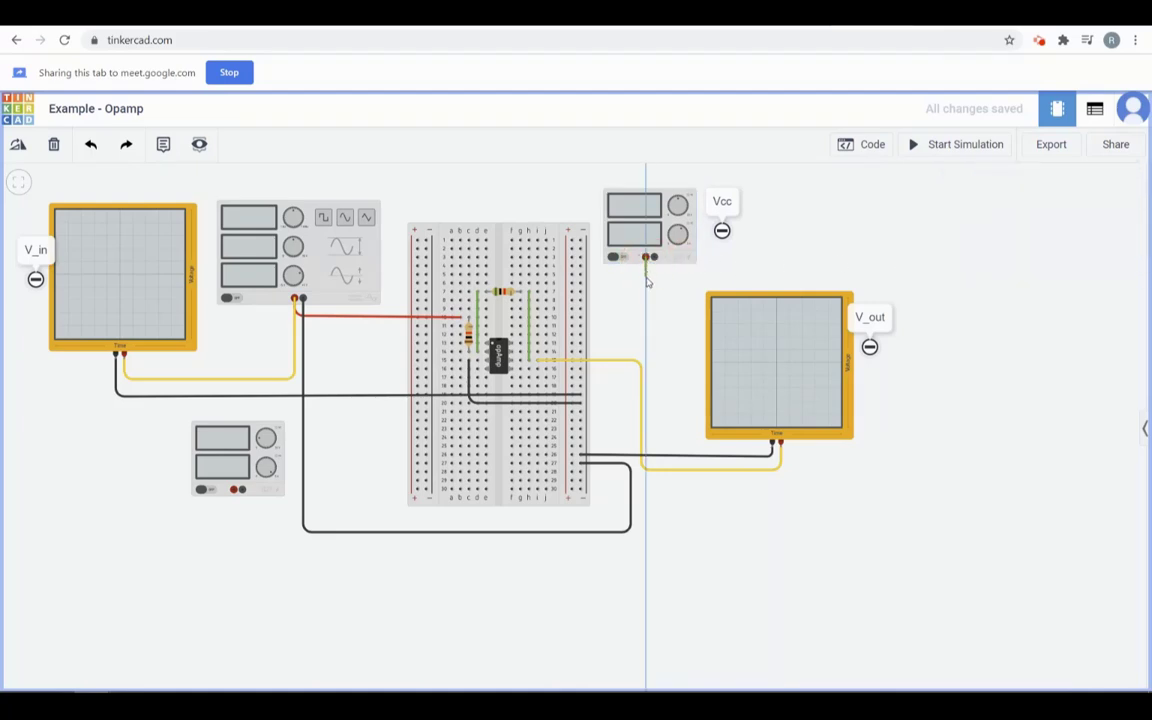
left_click(572, 276)
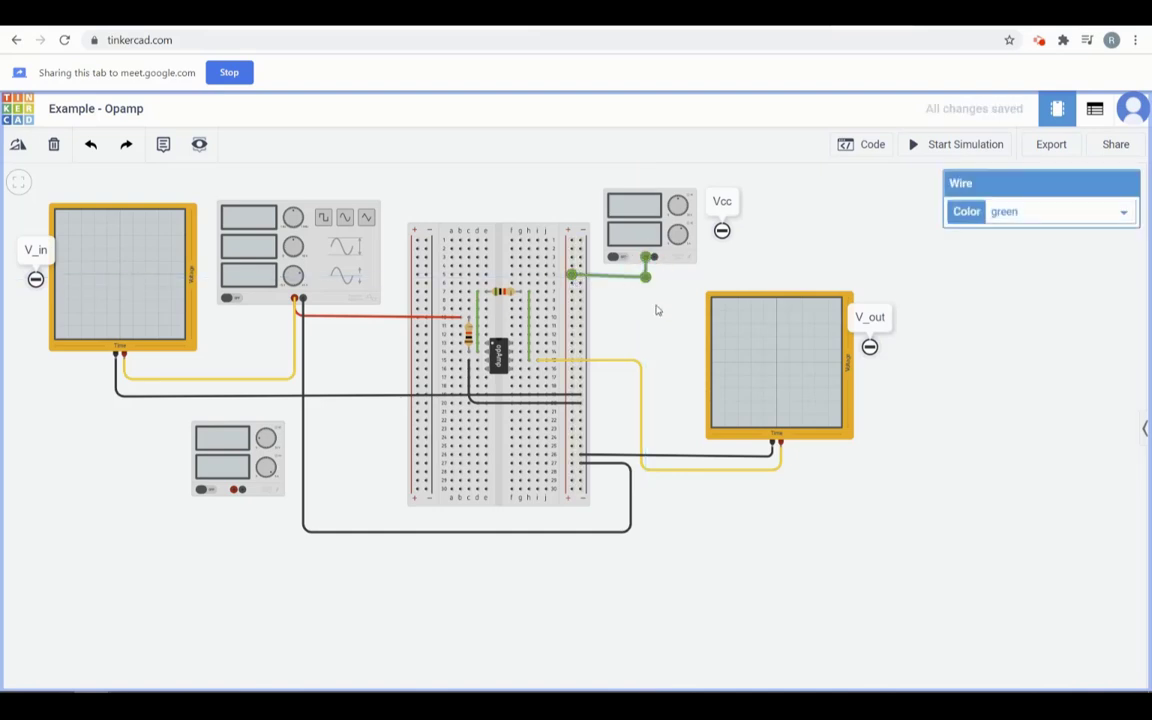
left_click(646, 276)
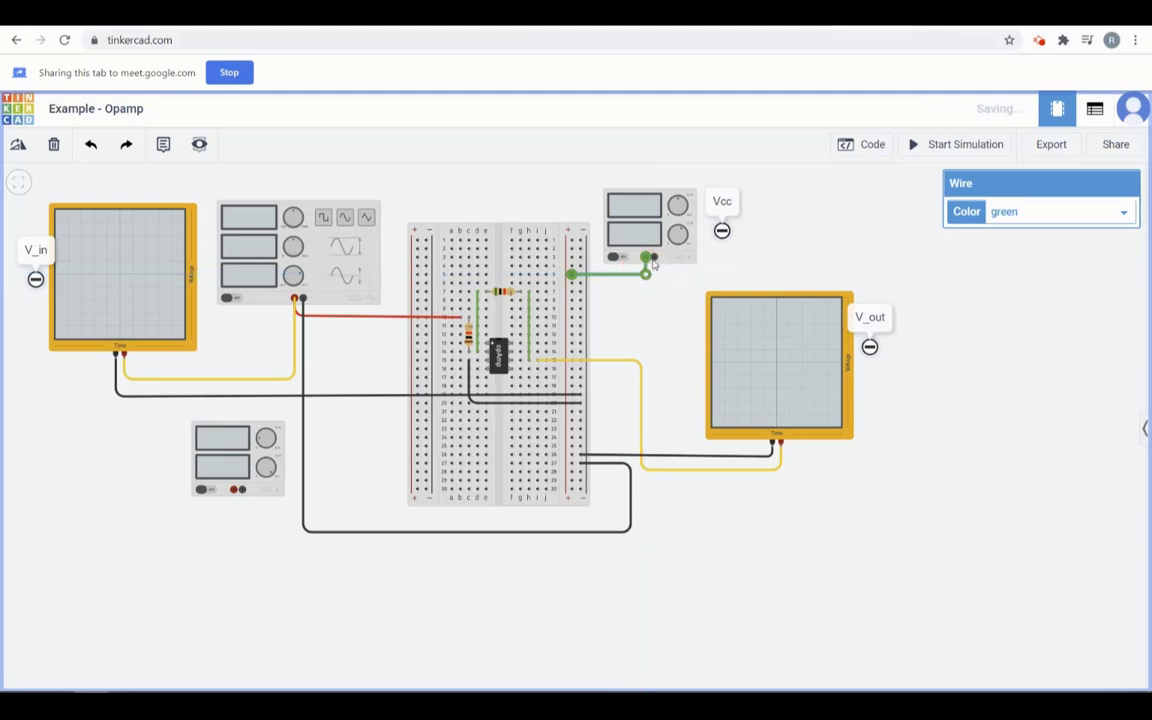
left_click(658, 262)
Wire the Vcc supply's negative terminal to the right-hand negative rail at row 7 in black, with a squared bend
left_click(652, 258)
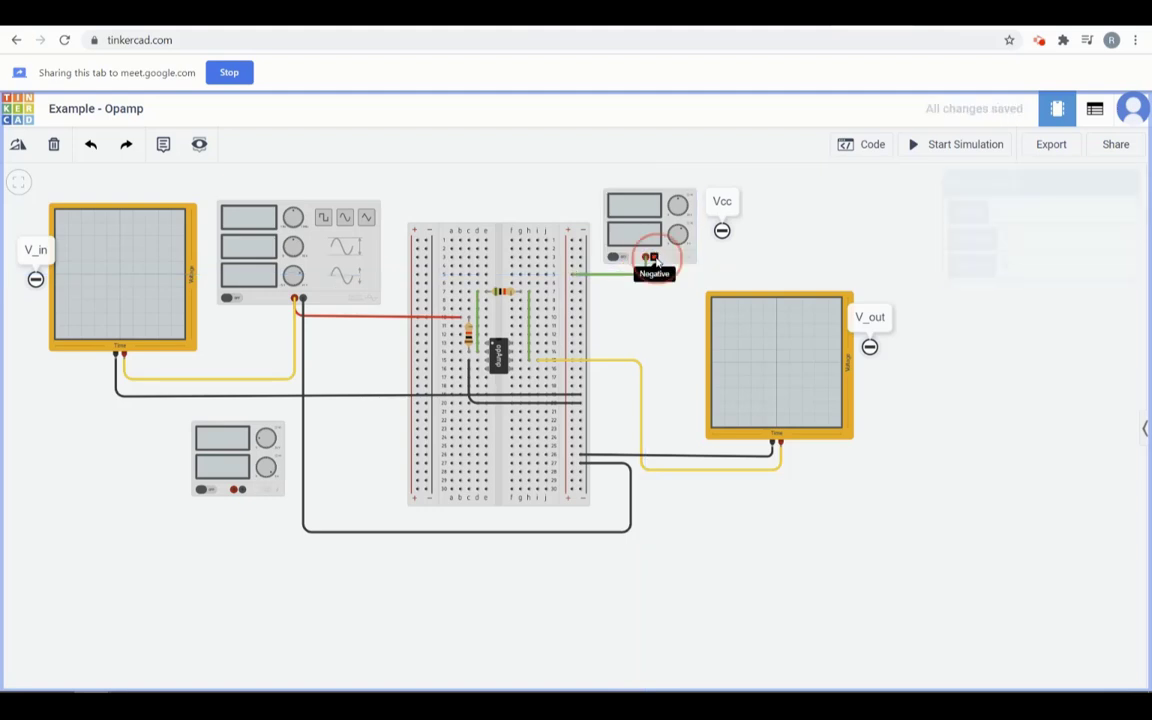
left_click(653, 288)
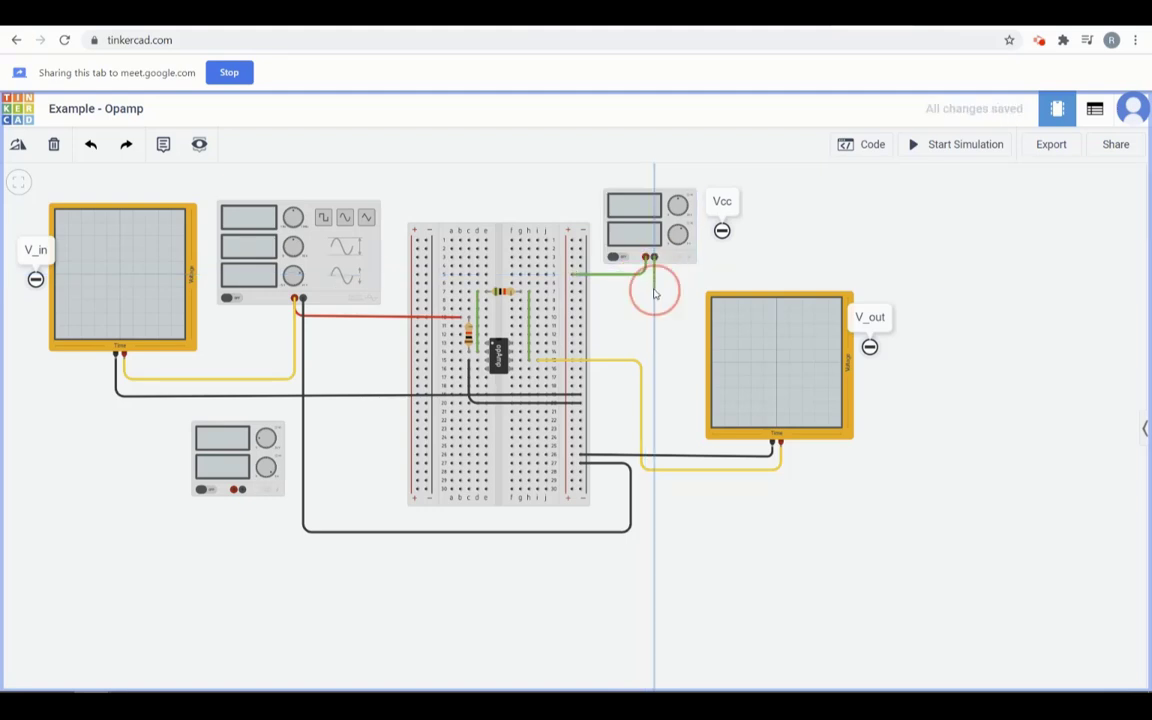
left_click(580, 292)
left_click(655, 294)
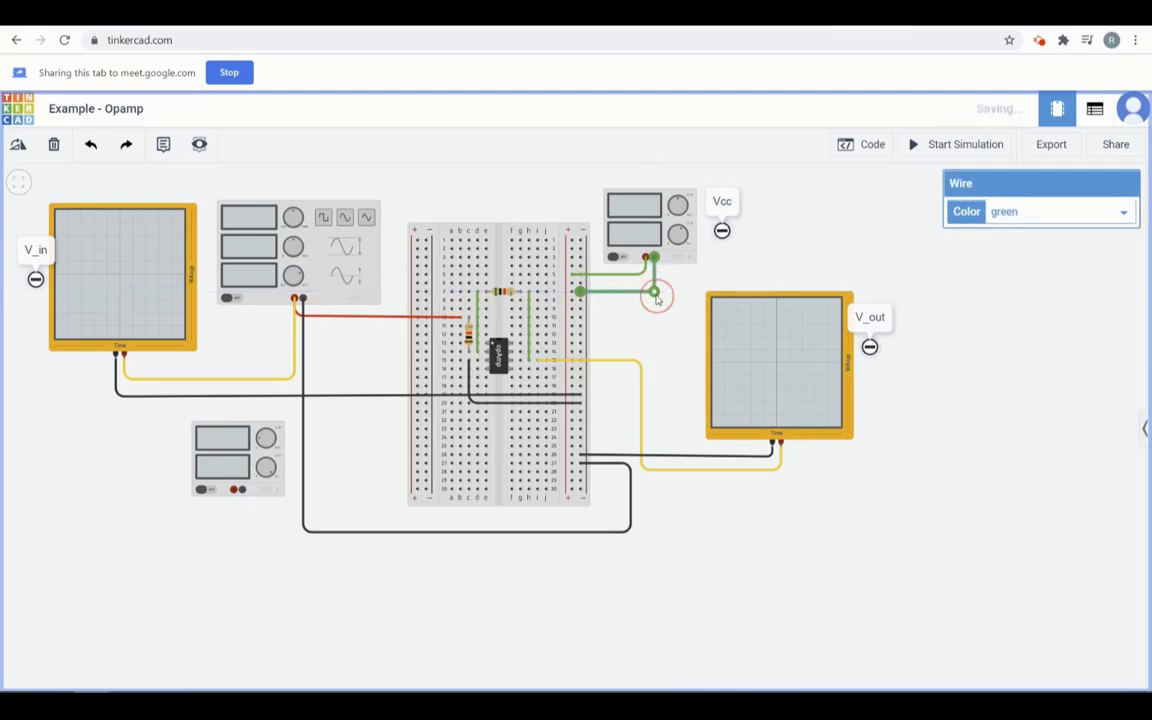
left_click(1057, 216)
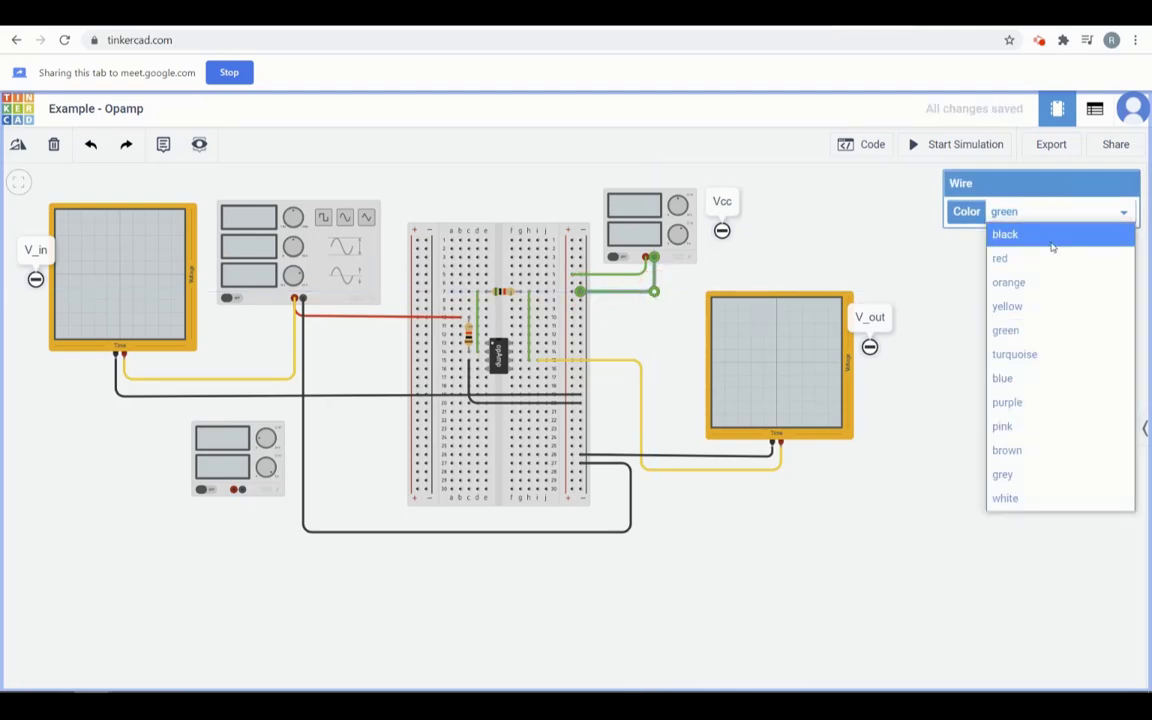
left_click(1005, 234)
Colour the wire from the Vcc supply's positive terminal red and nudge that supply slightly right
left_click(618, 279)
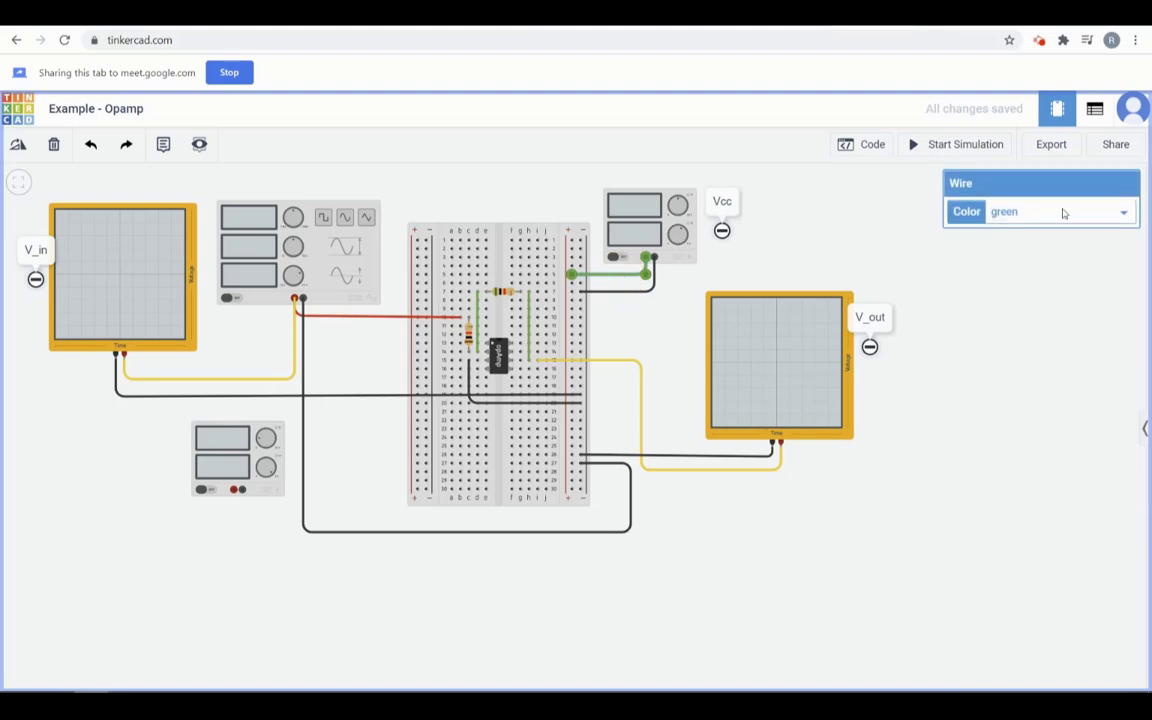
left_click(1062, 211)
left_click(998, 257)
left_click_drag(663, 231, 666, 231)
left_click(809, 260)
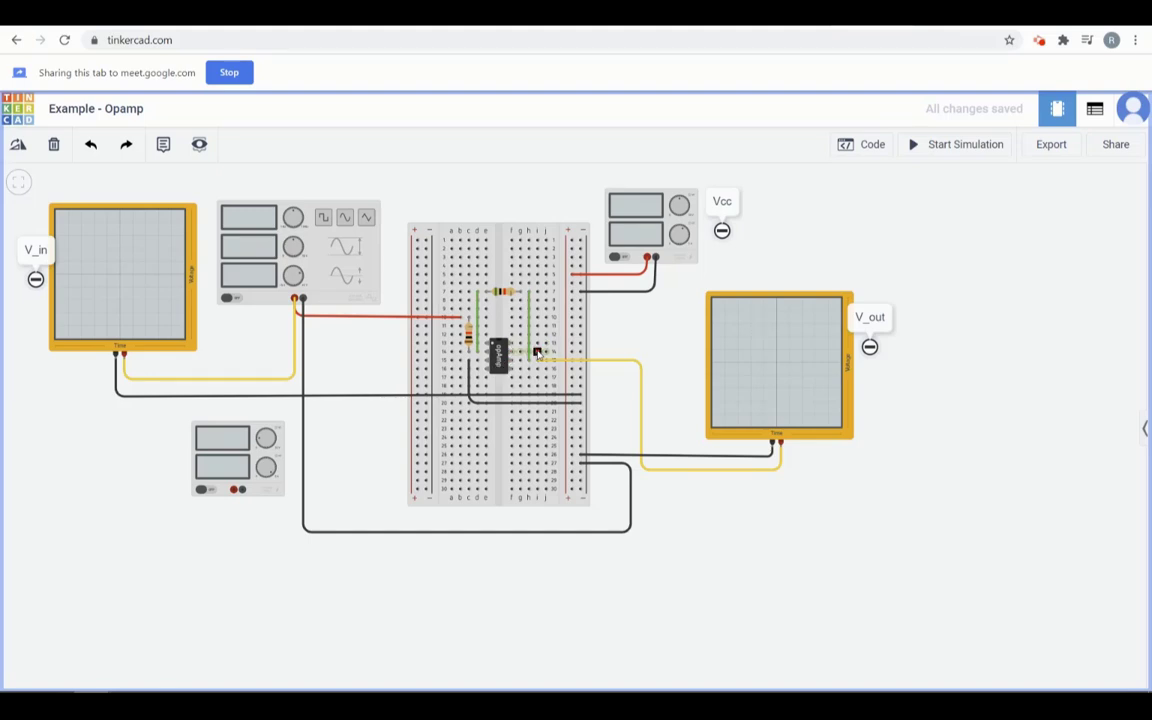
Wire hole j14 in the op-amp's supply-pin row to the adjacent positive rail in red
left_click(545, 352)
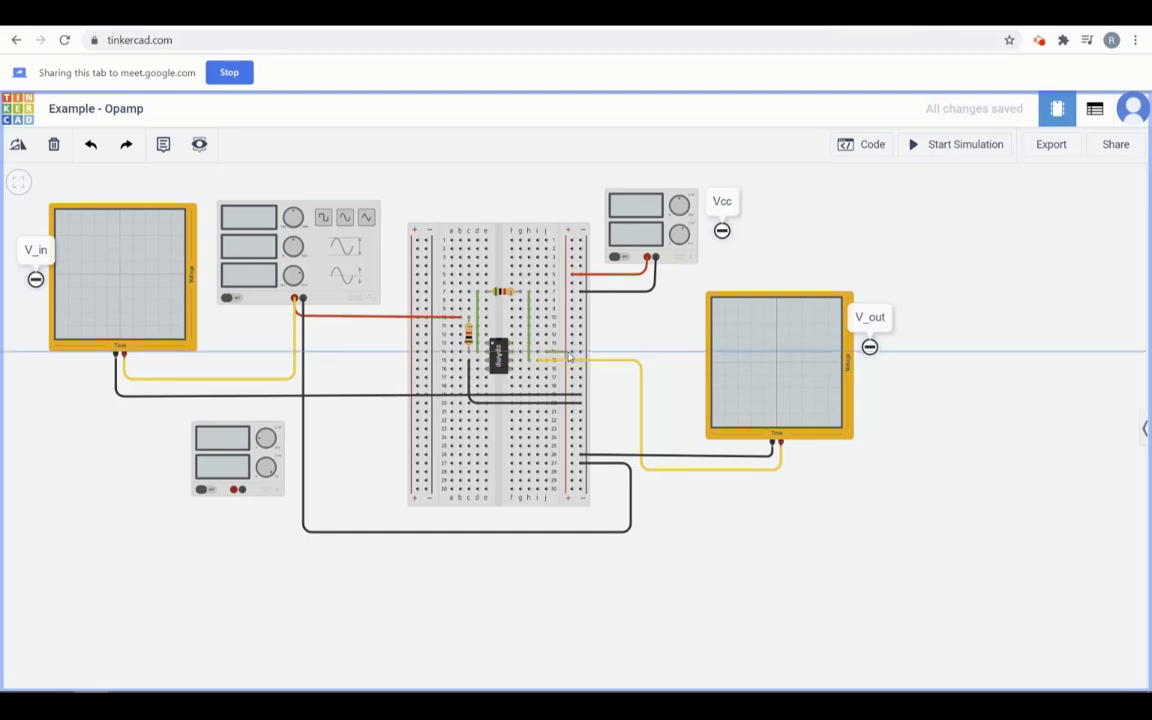
left_click(572, 352)
left_click(1036, 212)
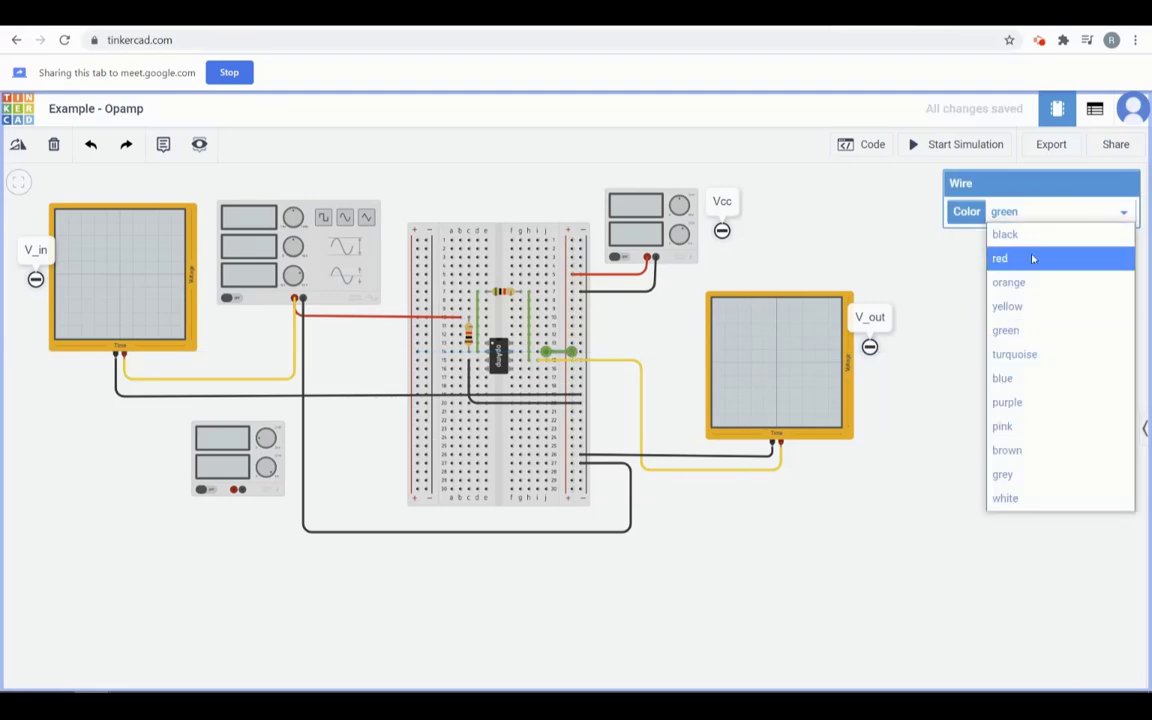
left_click(1010, 258)
left_click(890, 496)
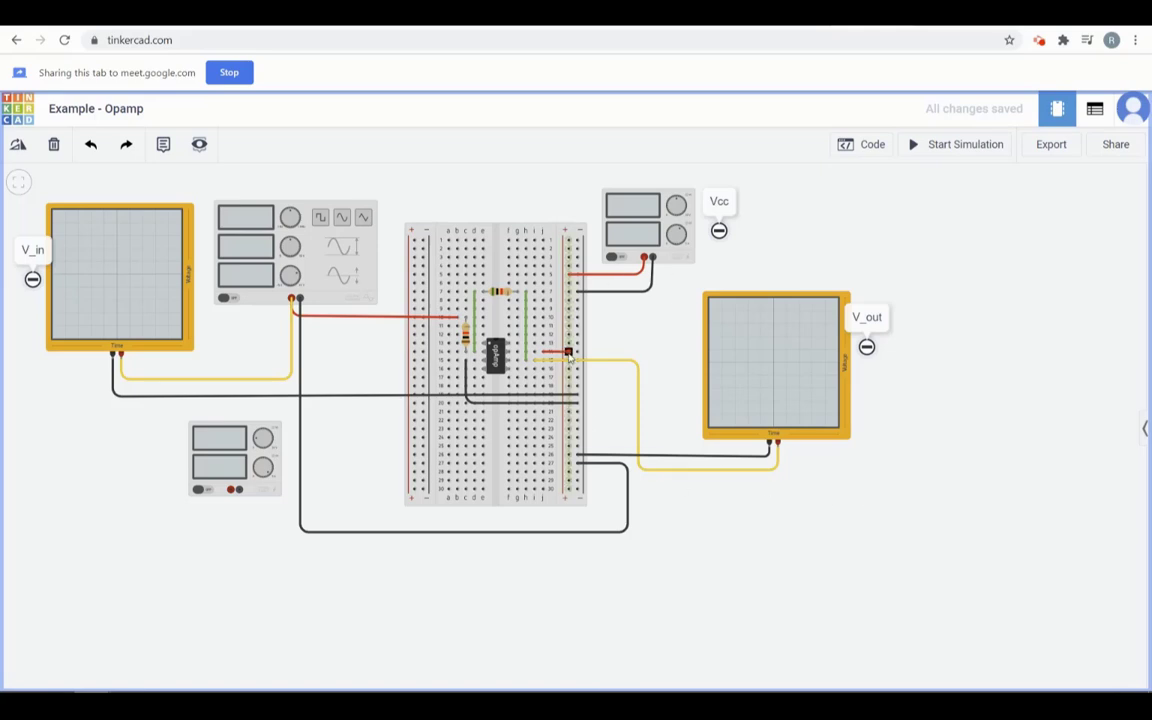
Set the unwired power supply below the function generator to a voltage of 15 and a current of 3
scroll(568, 352, "up", 2)
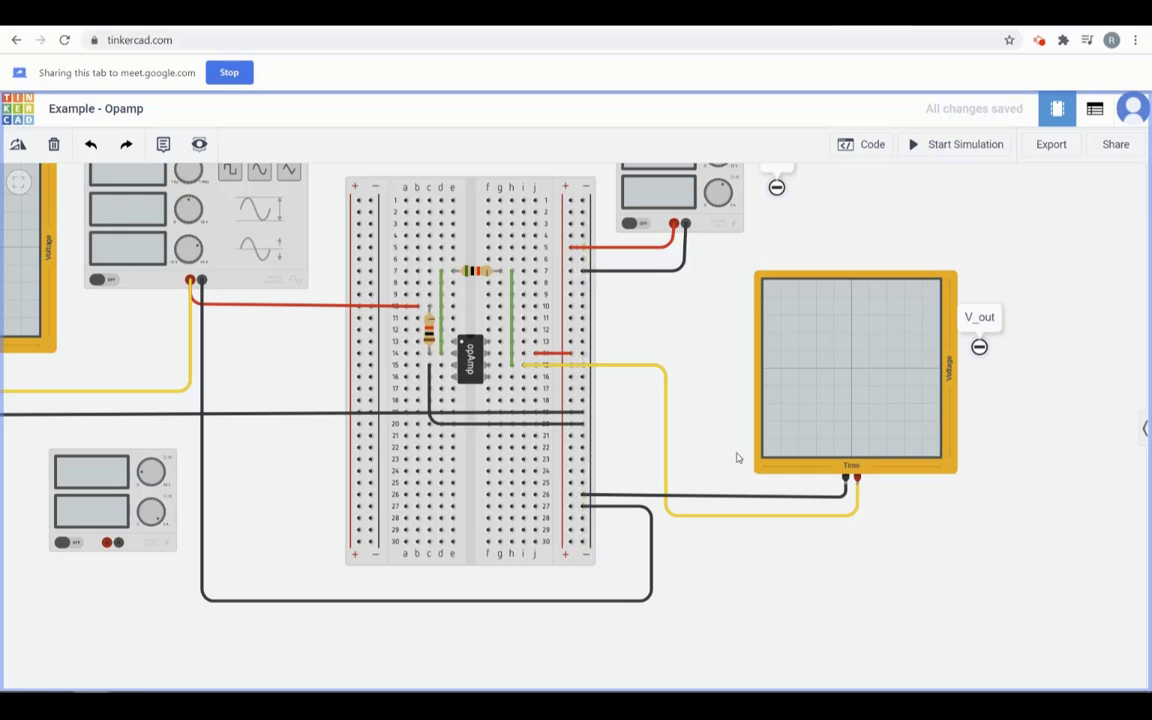
left_click_drag(787, 607, 866, 596)
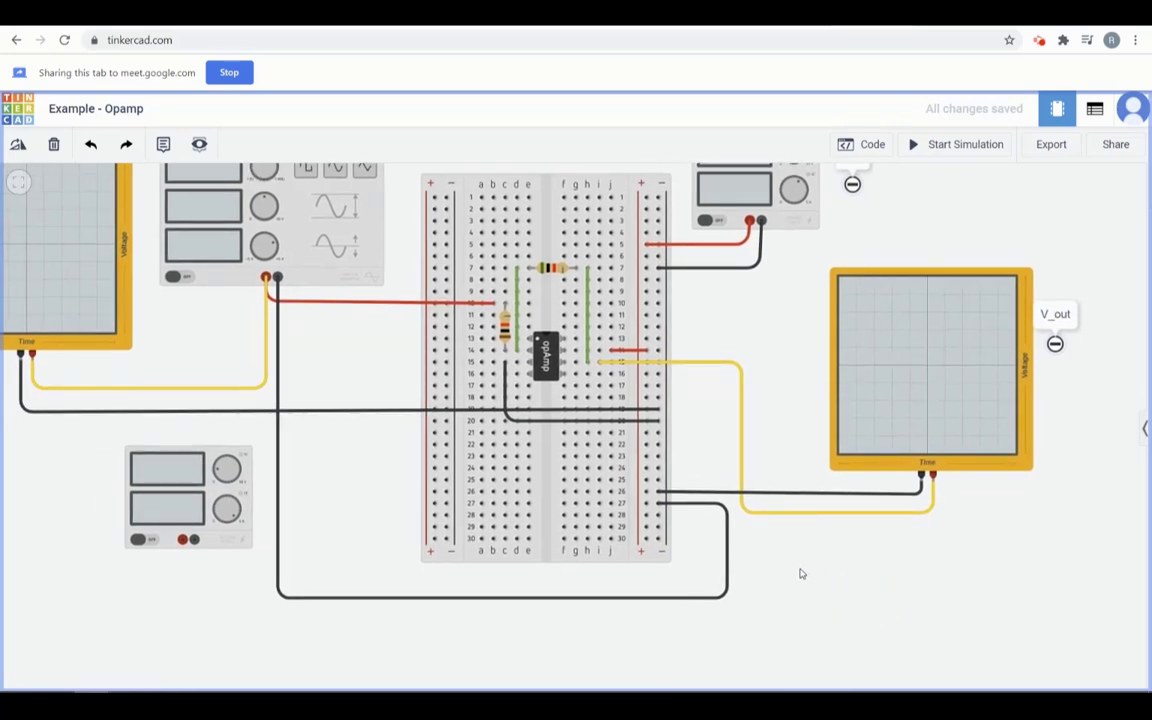
scroll(807, 564, "down", 1)
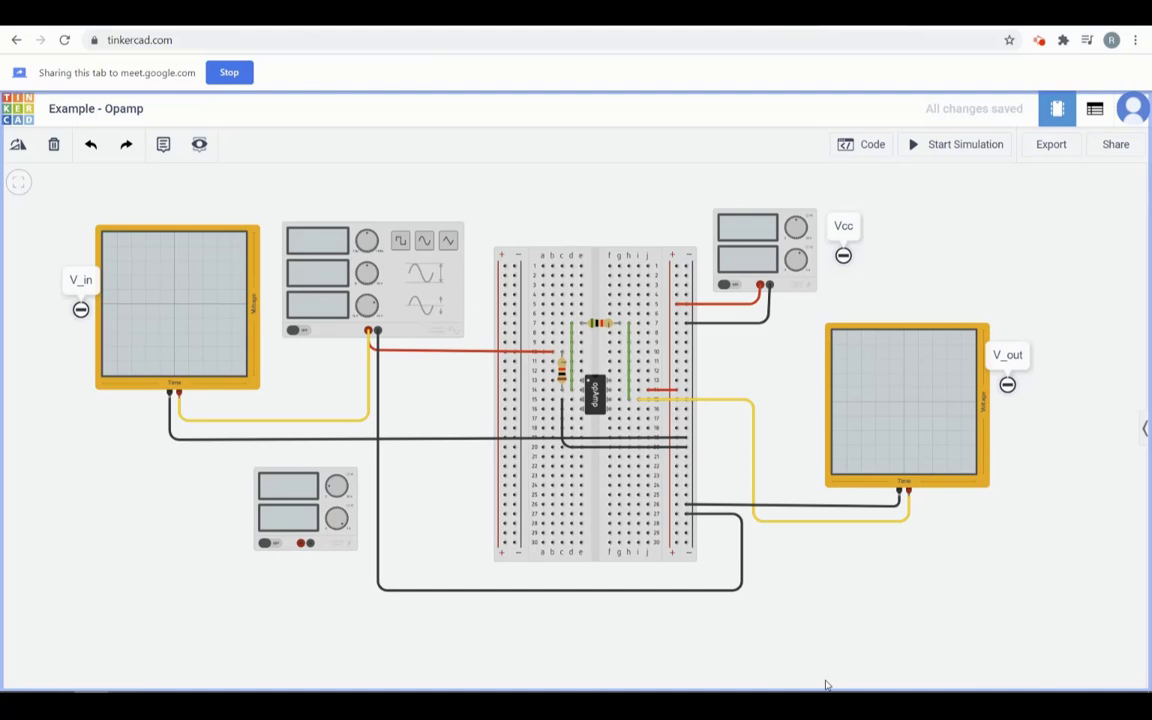
left_click(318, 516)
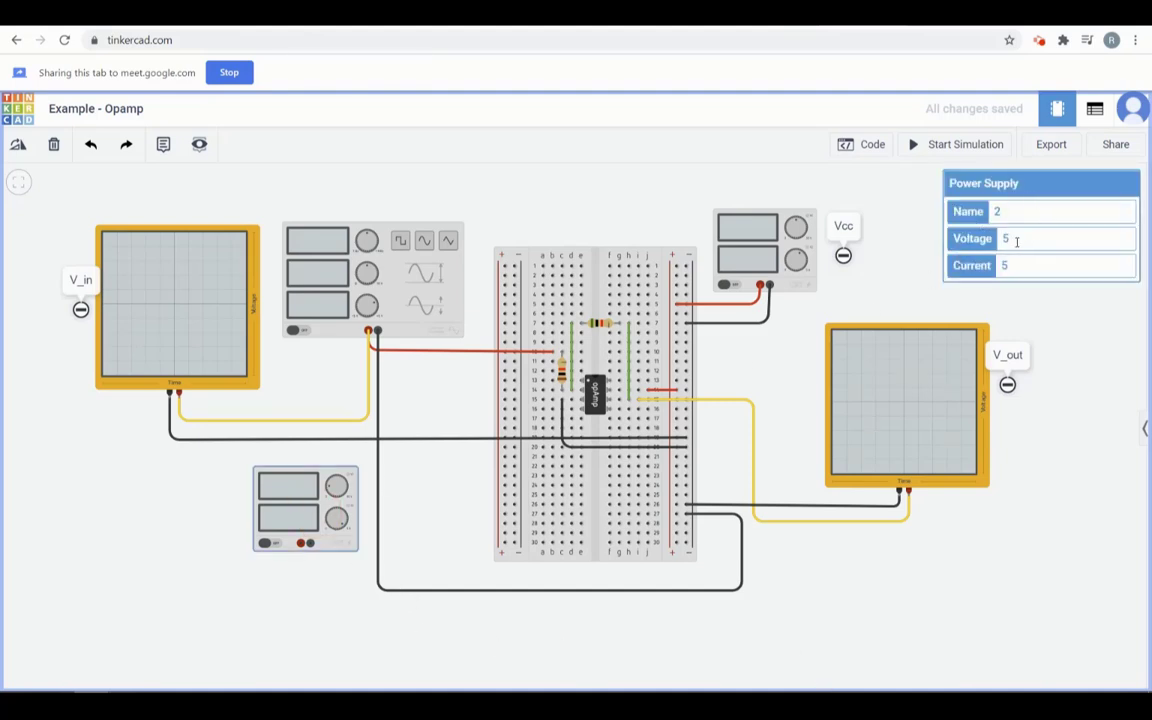
double_click(1005, 240)
type("15")
left_click(1072, 363)
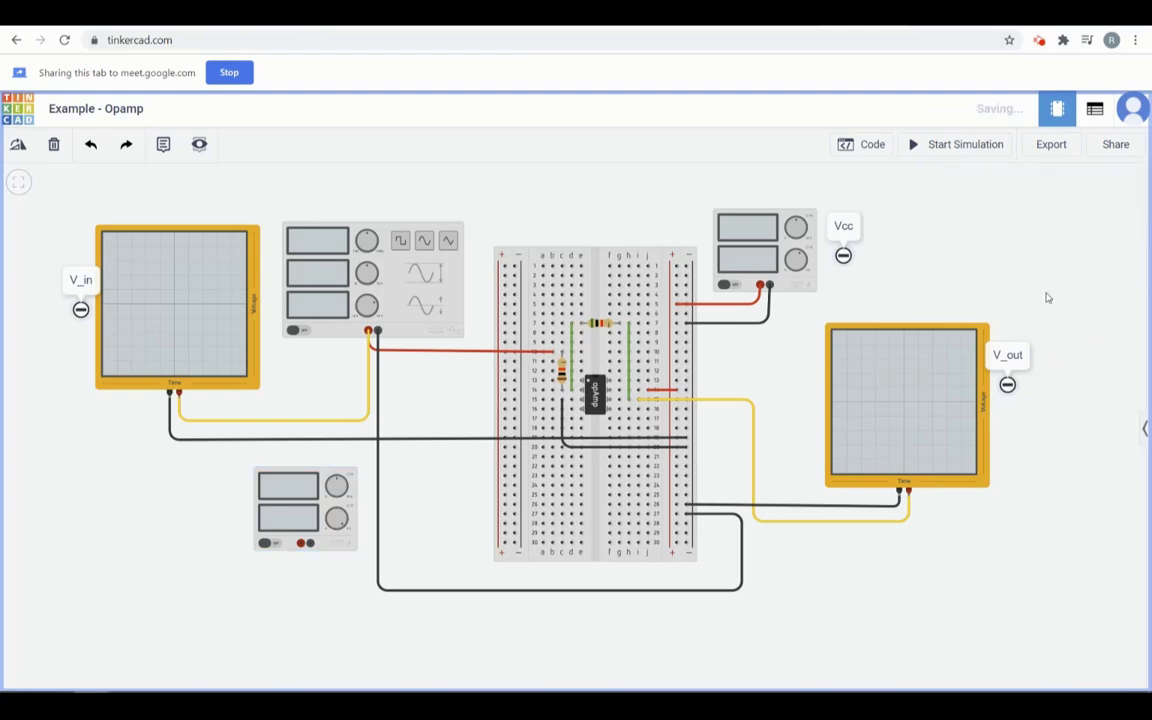
left_click(300, 506)
left_click(982, 265)
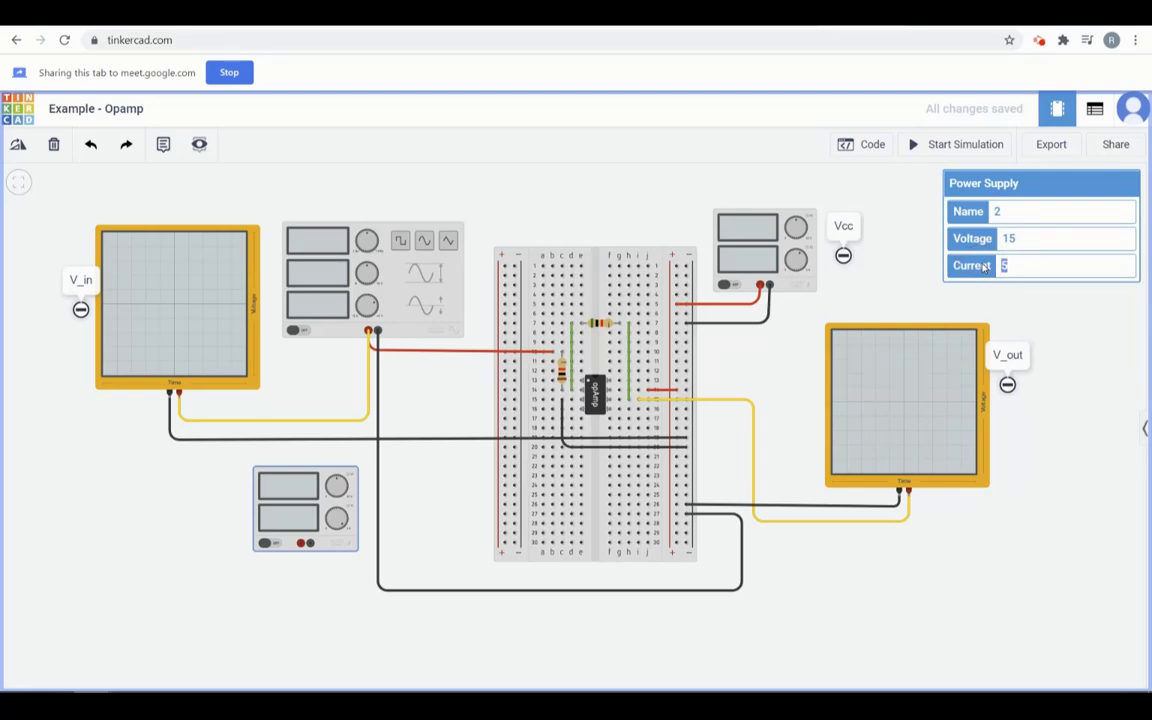
left_click(1103, 380)
left_click(310, 547)
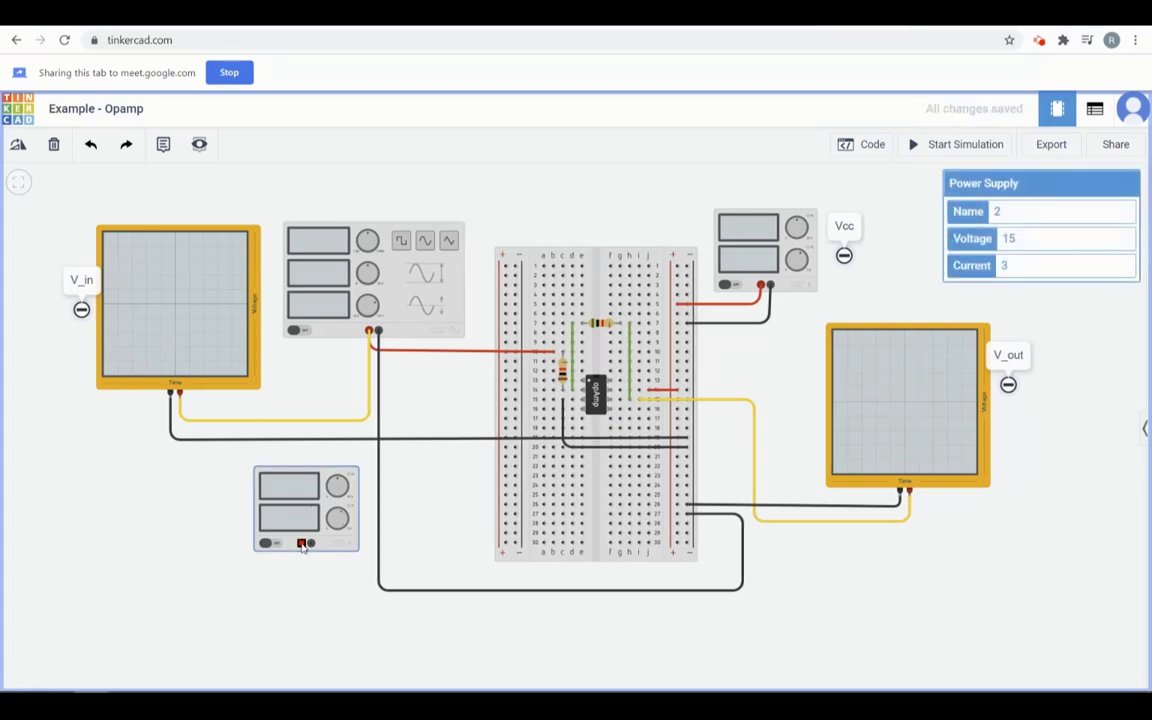
left_click(302, 546)
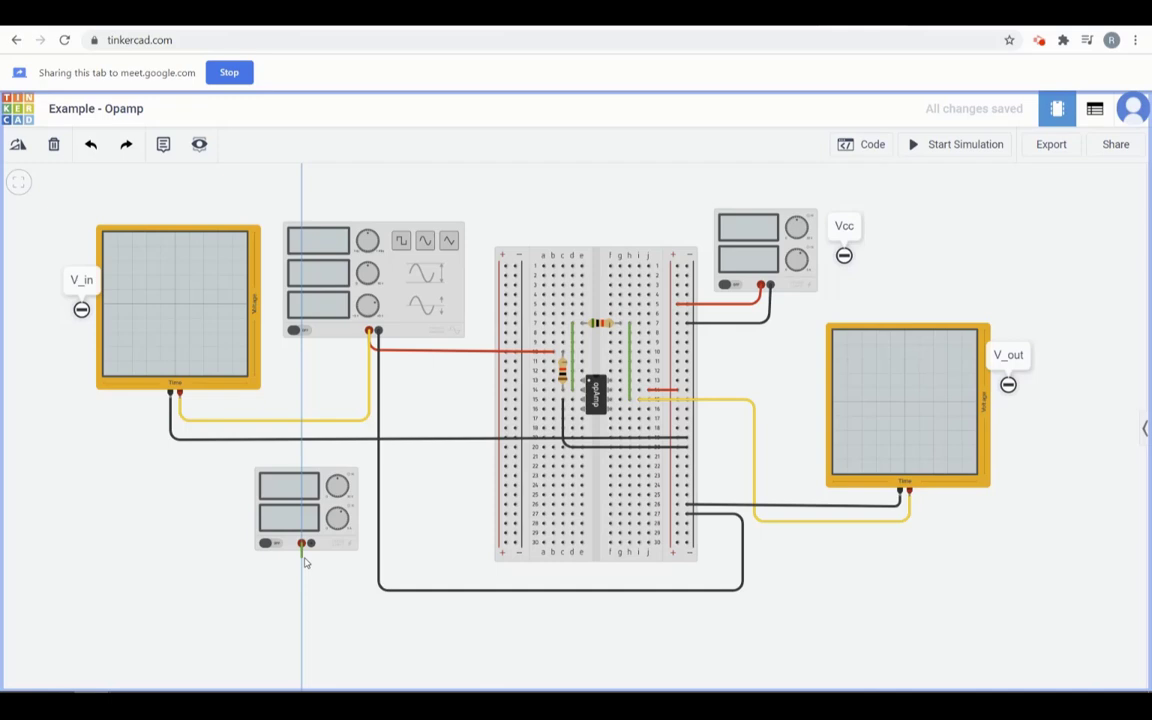
key("Escape")
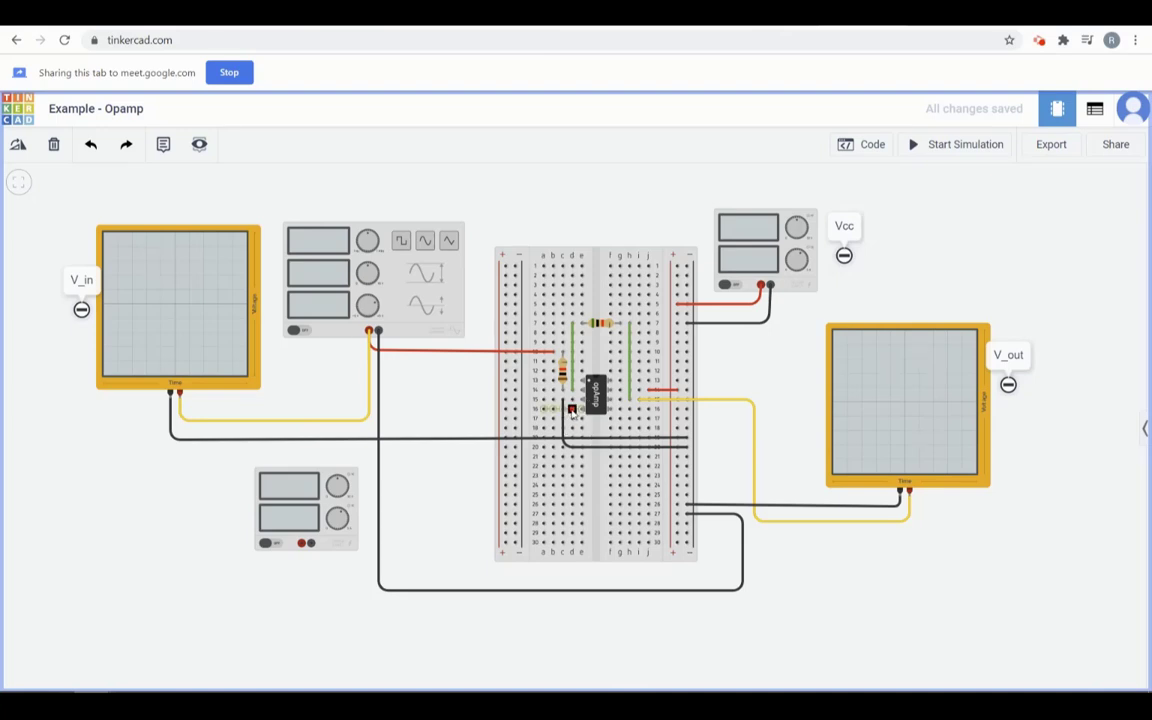
Wire hole d16 beside the op-amp to the breadboard's left-hand negative rail in red
left_click(572, 410)
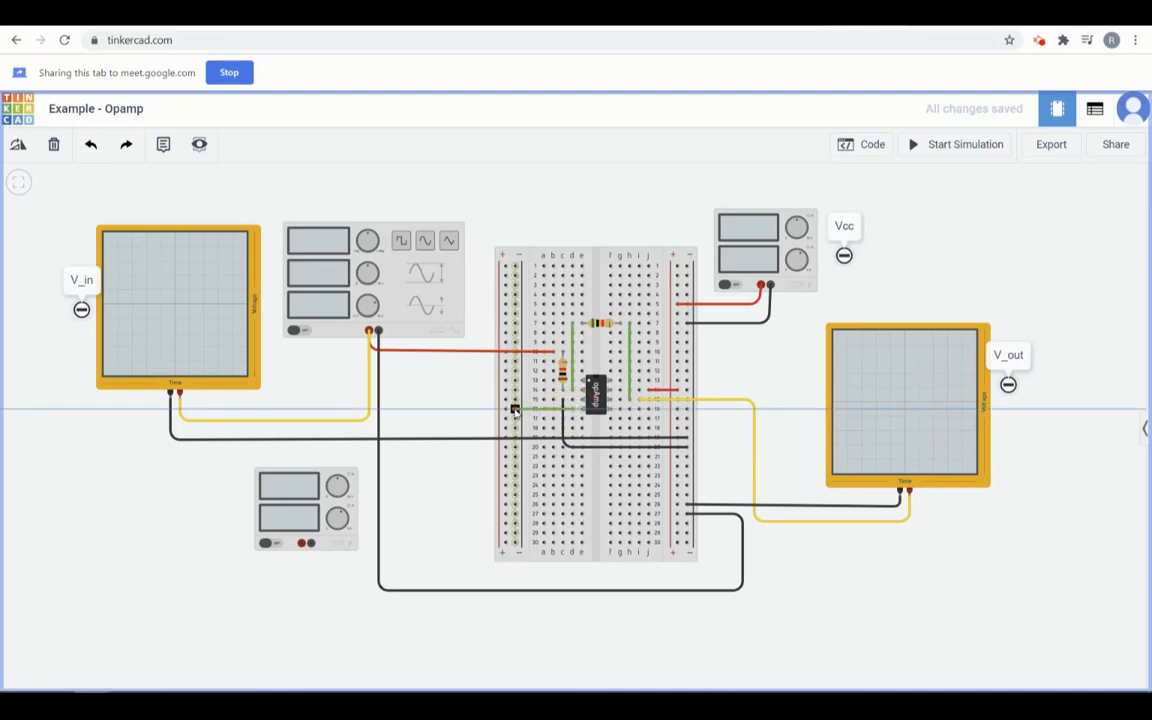
left_click(514, 410)
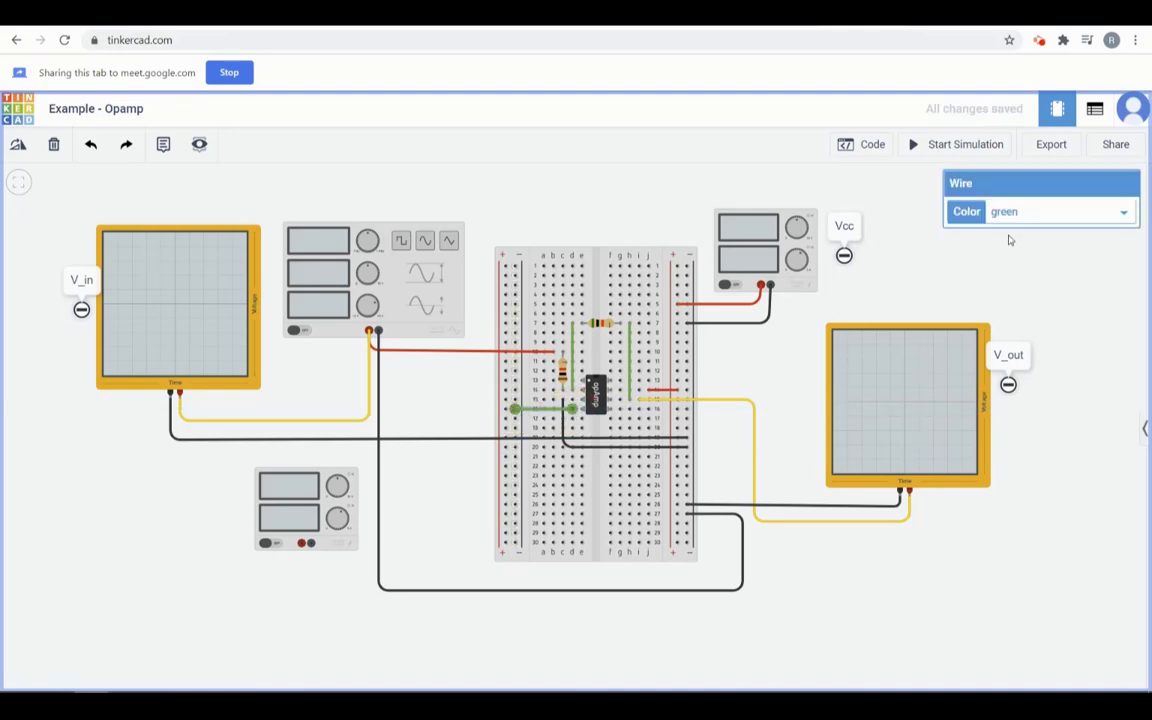
left_click(1030, 216)
left_click(1000, 258)
Wire the lower power supply's negative terminal straight to the left-hand negative rail at row 30 and colour the wire red
left_click(310, 545)
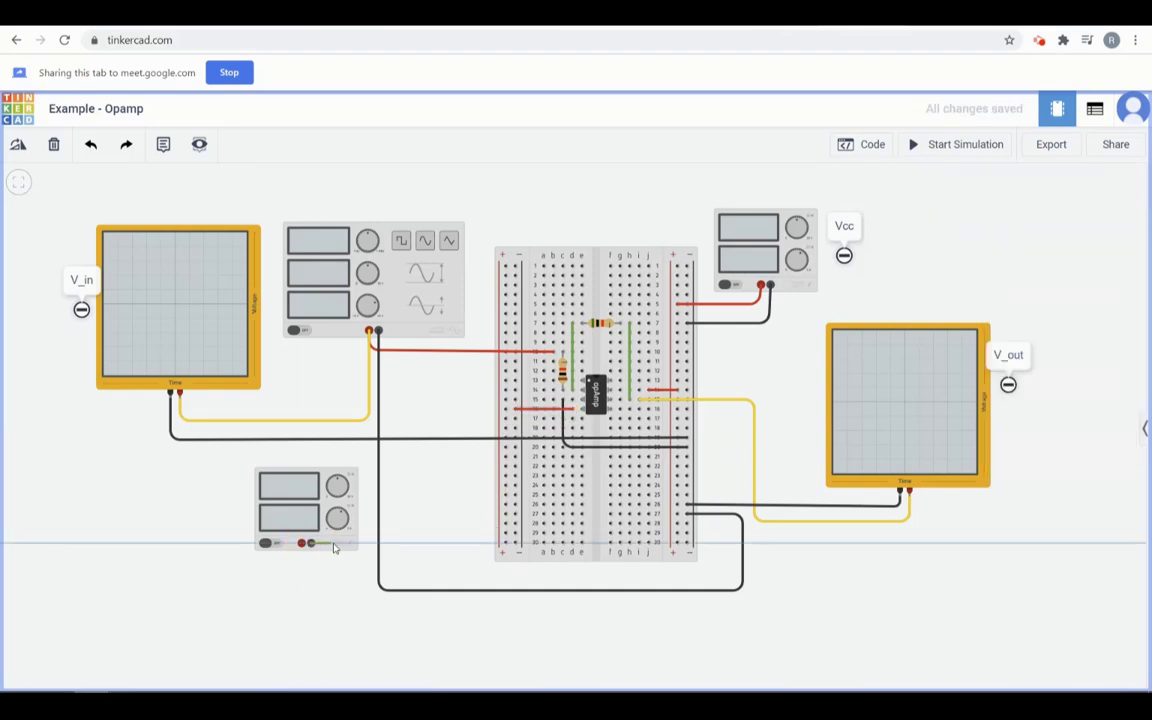
left_click(514, 543)
left_click(548, 656)
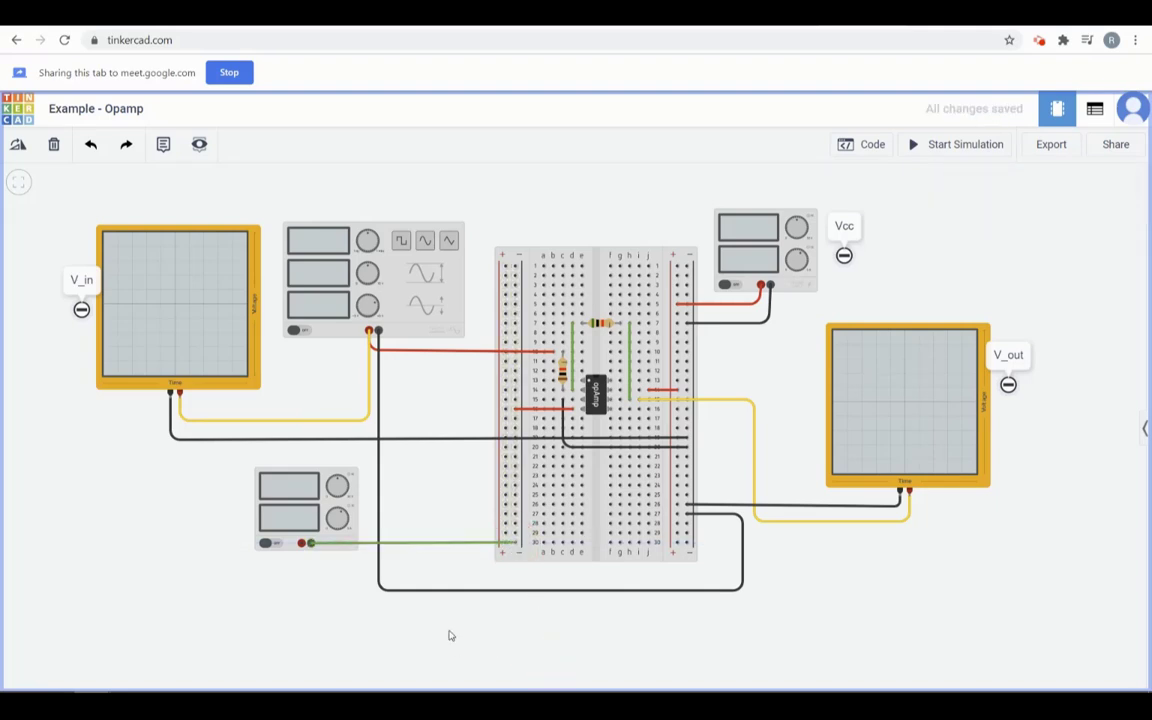
left_click(459, 541)
left_click(486, 543)
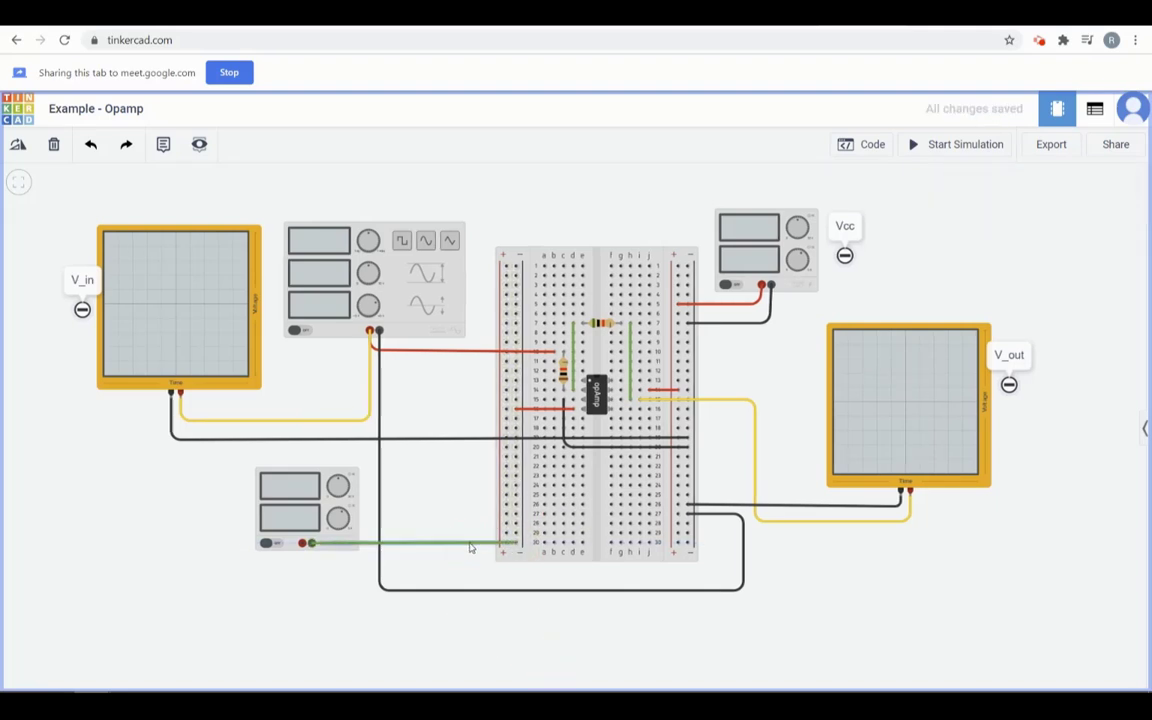
left_click(1029, 212)
left_click(1027, 258)
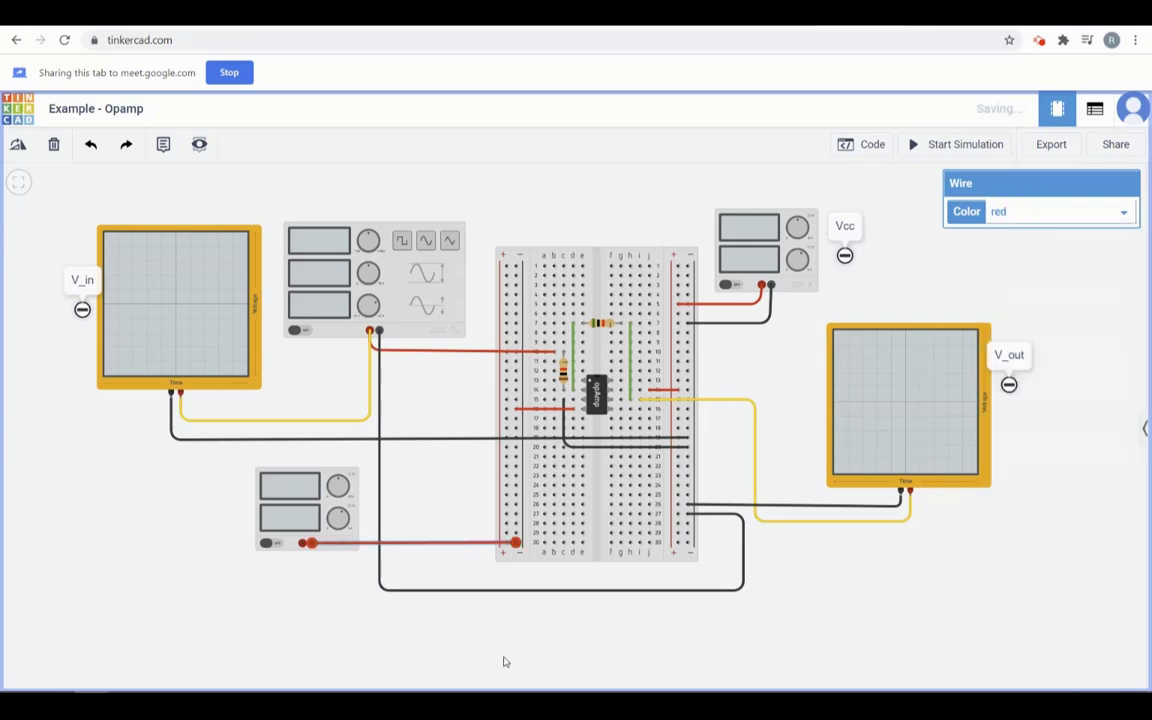
Wire the lower power supply's positive terminal beneath the breadboard to the right-hand negative rail at row 29 and colour the wire black
left_click(500, 658)
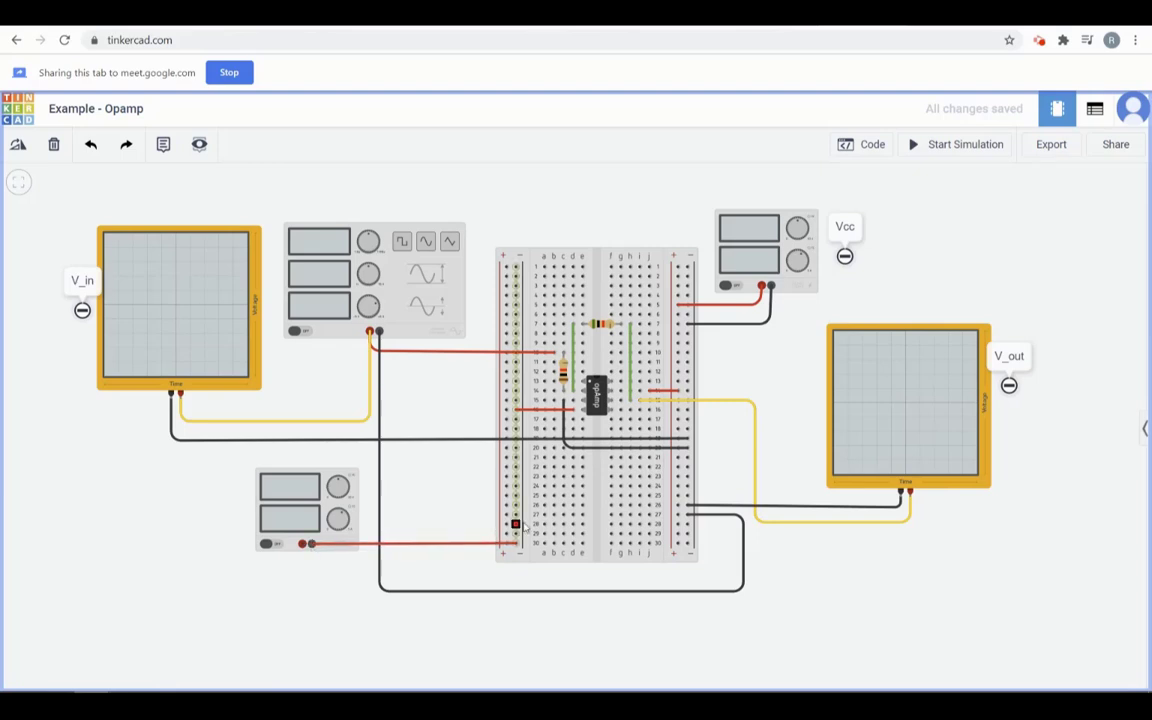
left_click(303, 546)
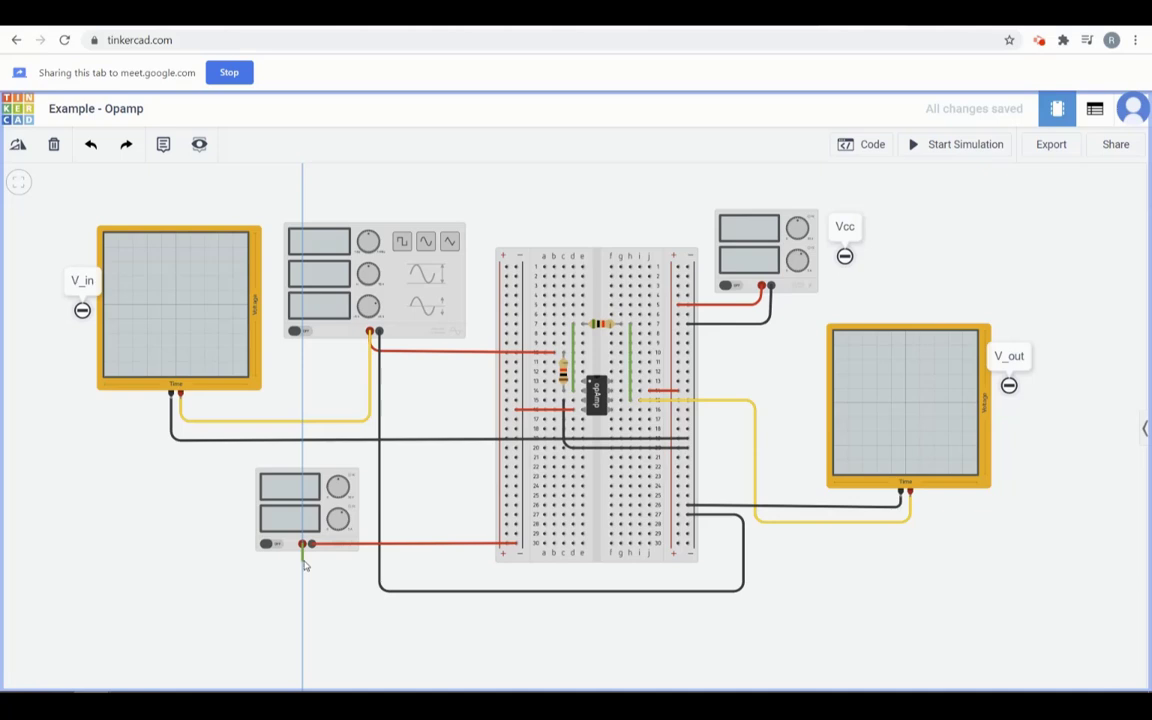
left_click(303, 580)
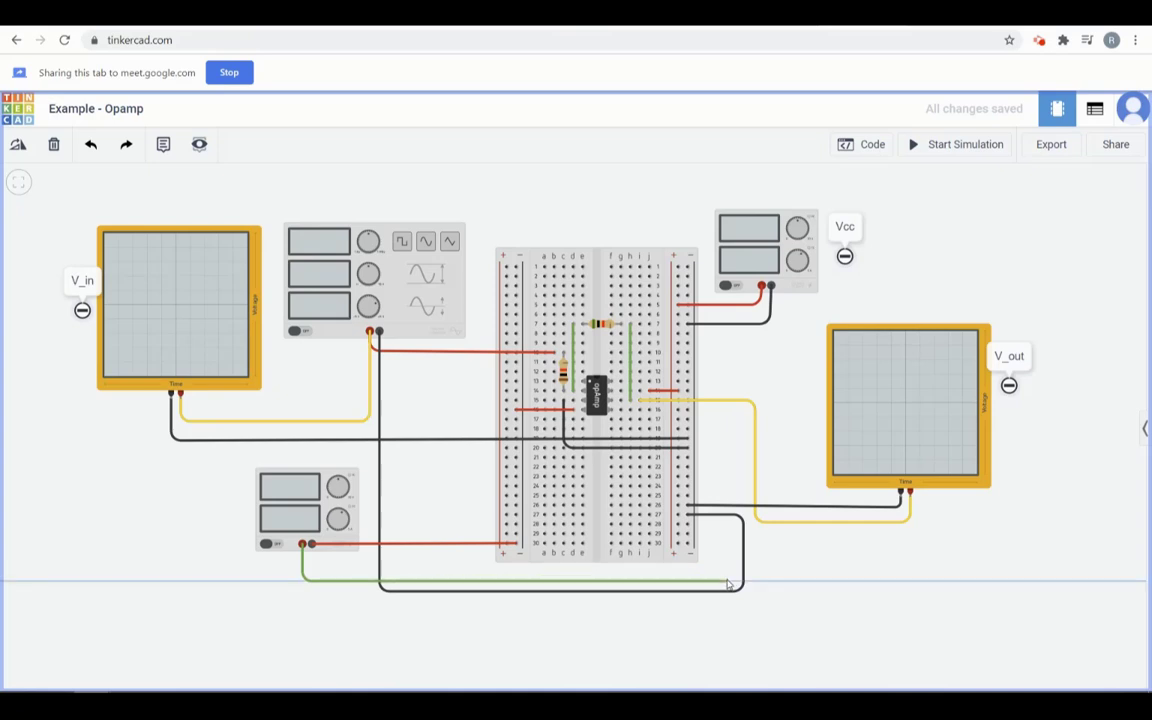
left_click(724, 580)
left_click(726, 537)
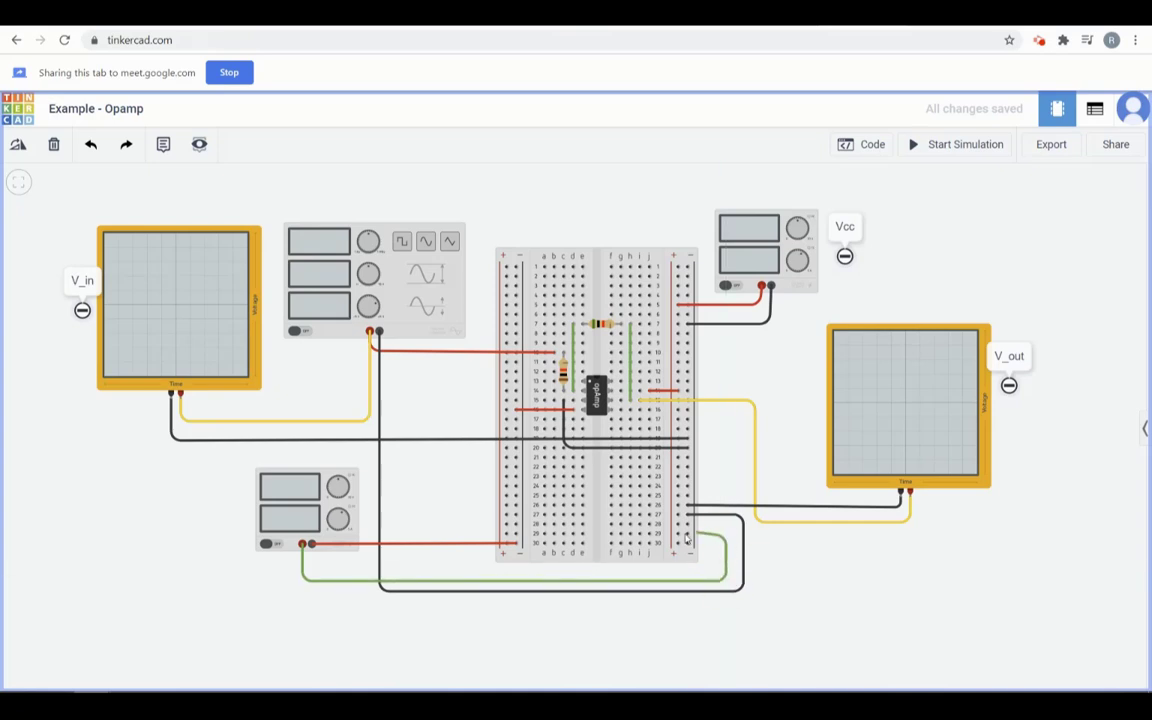
left_click(687, 536)
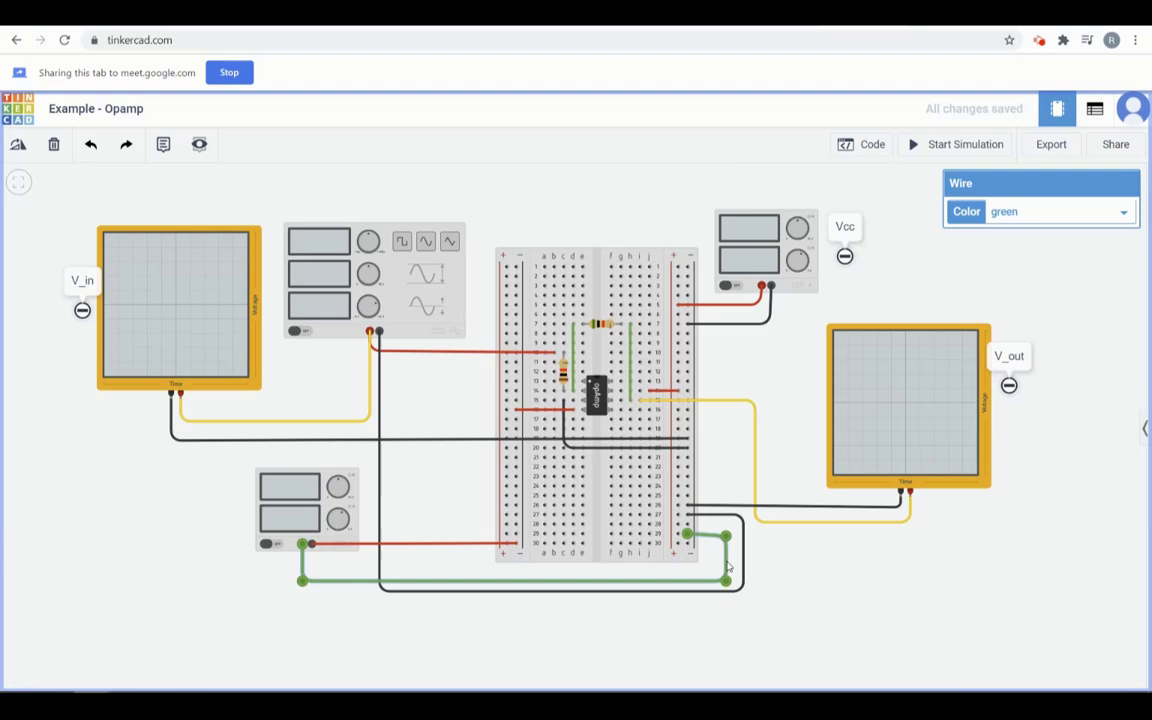
left_click(1052, 213)
left_click(1052, 257)
left_click(1050, 213)
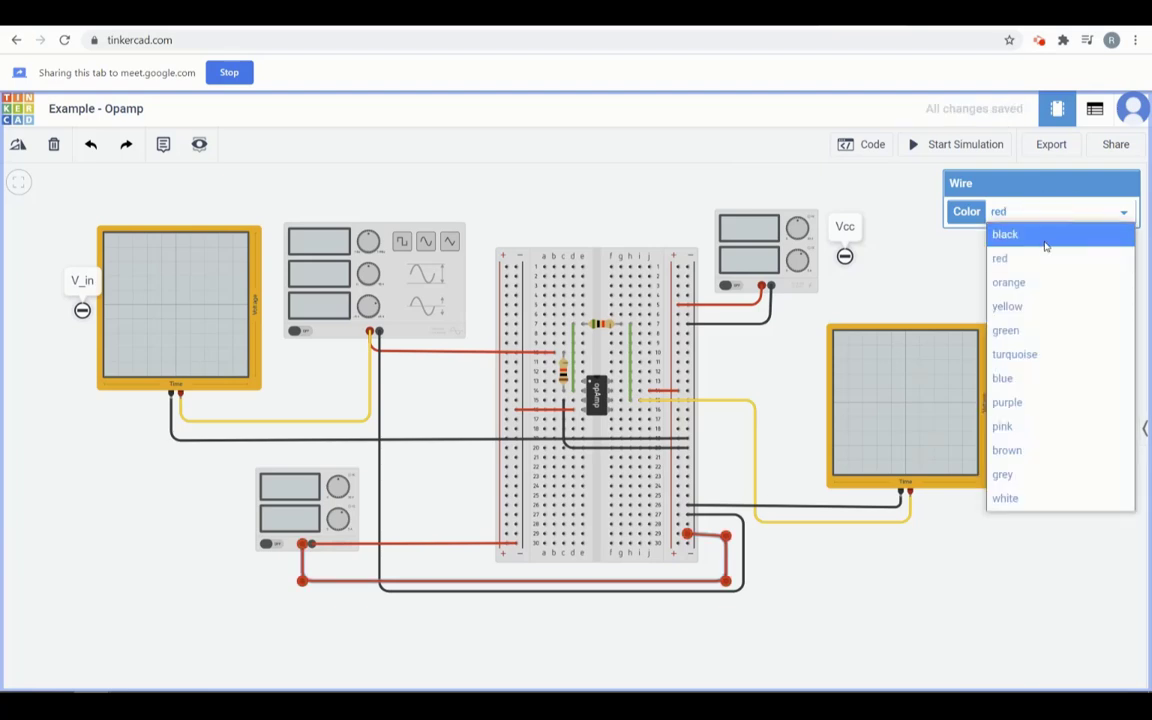
left_click(1045, 236)
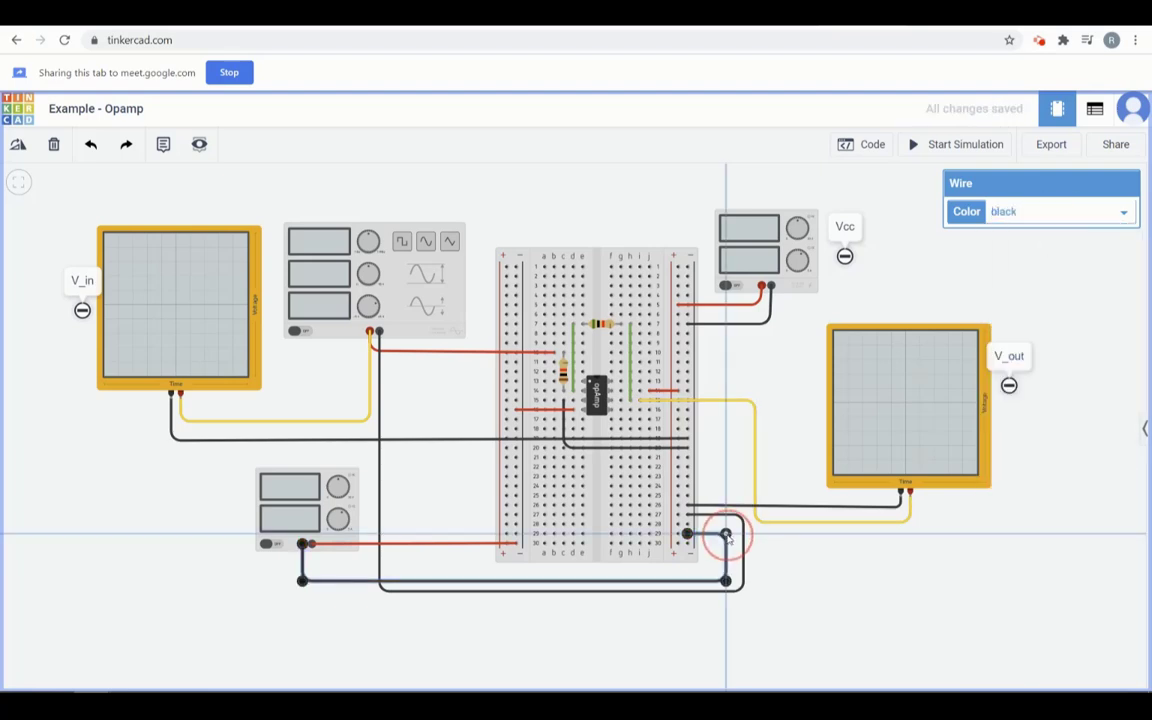
left_click(882, 663)
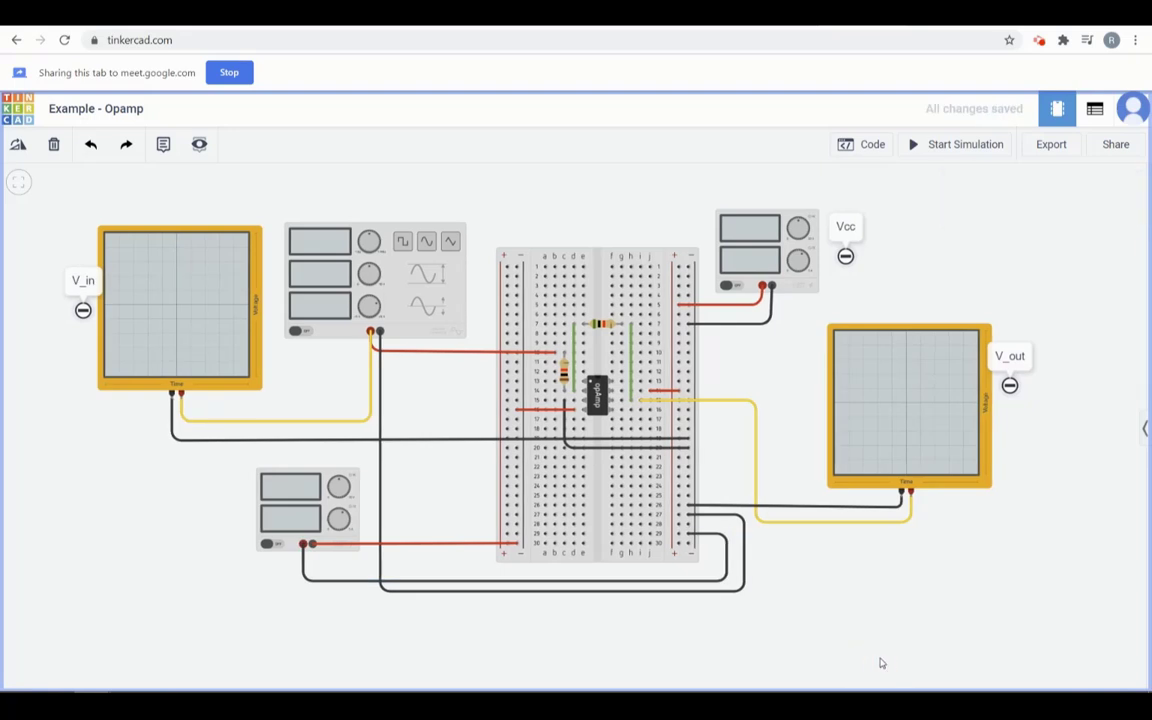
Add a note reading -VEE beside the lower power supply, and briefly start and stop the simulation
left_click(163, 144)
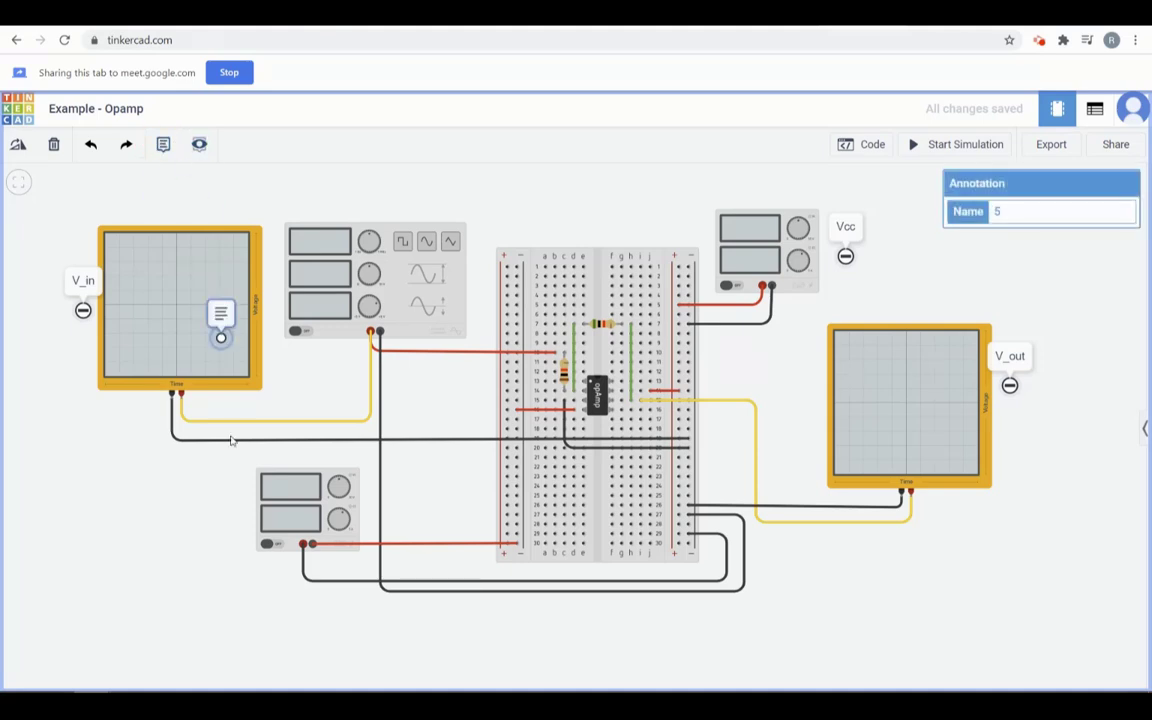
left_click(234, 540)
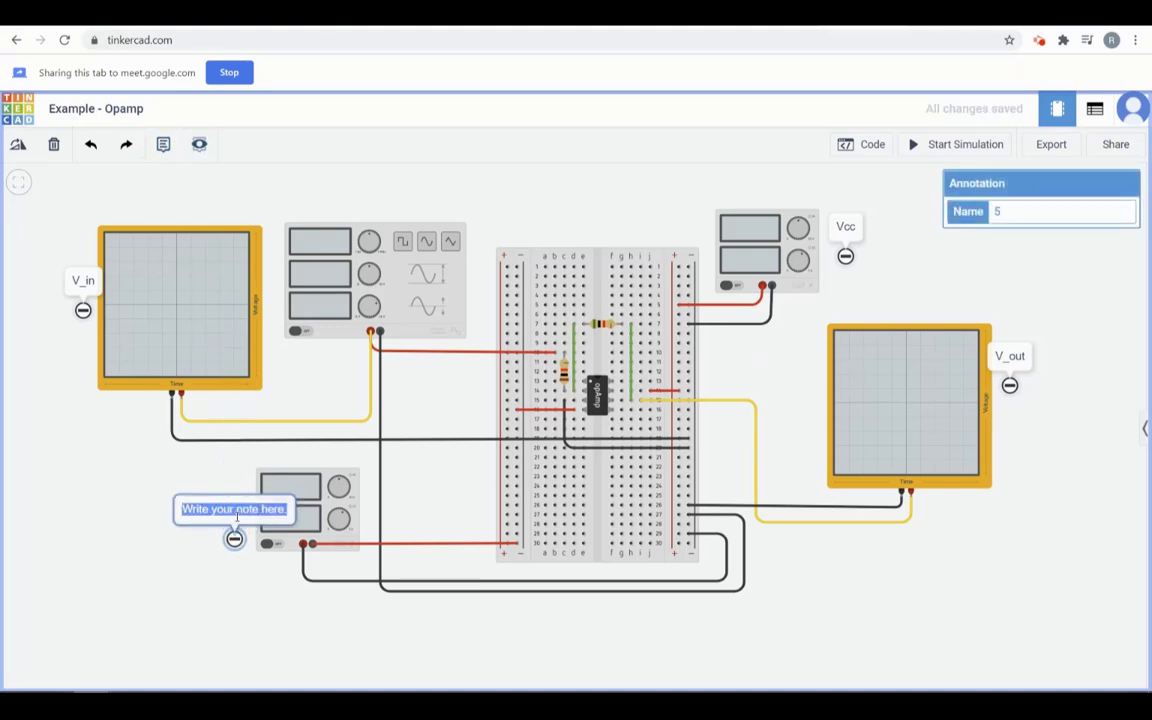
type("-V")
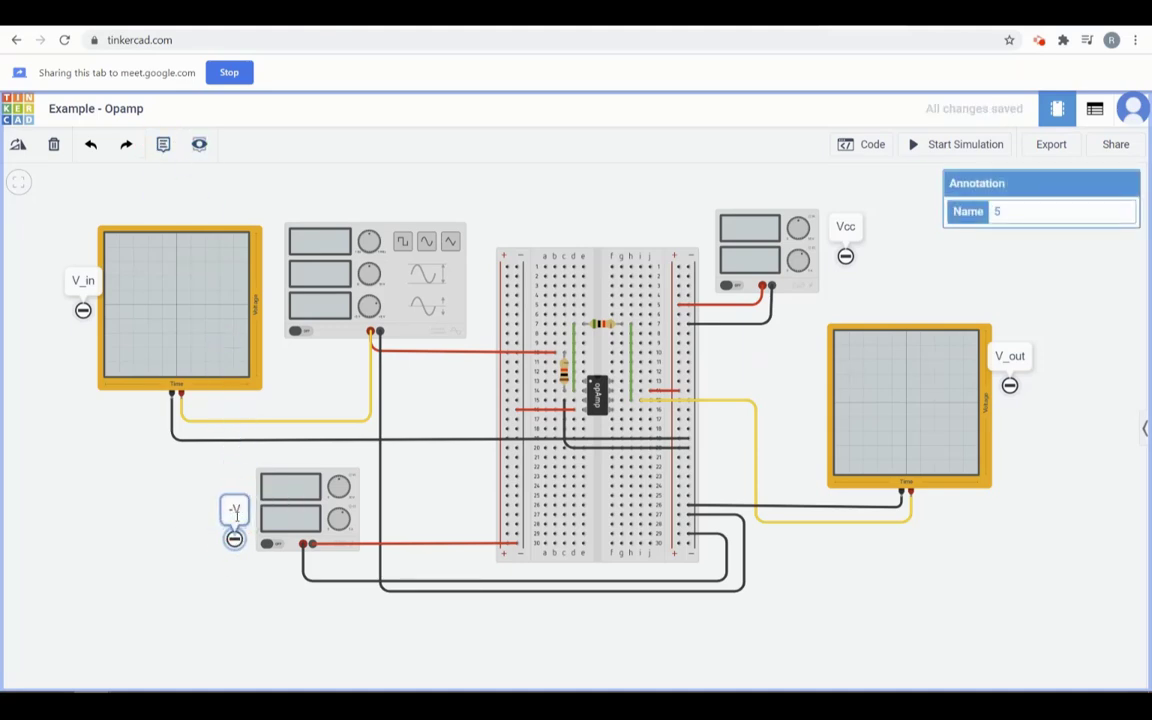
type("EE")
left_click(950, 144)
left_click(946, 144)
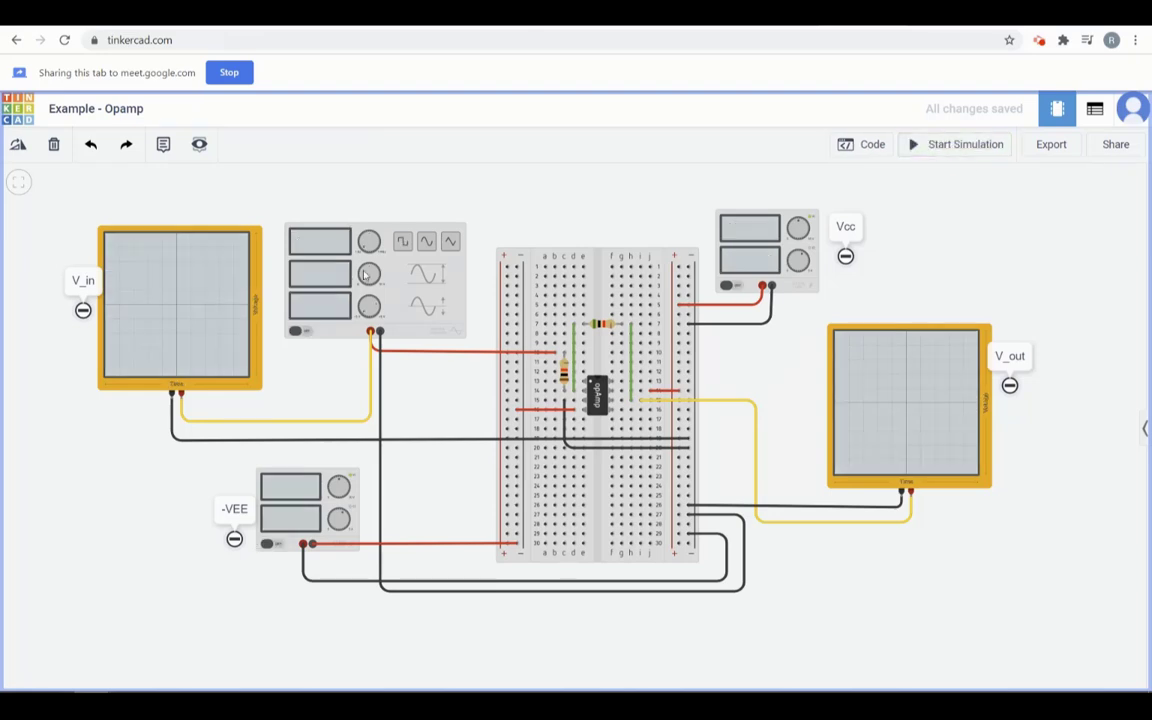
Name the function generator Vin and set its frequency to 100 Hz
left_click(390, 282)
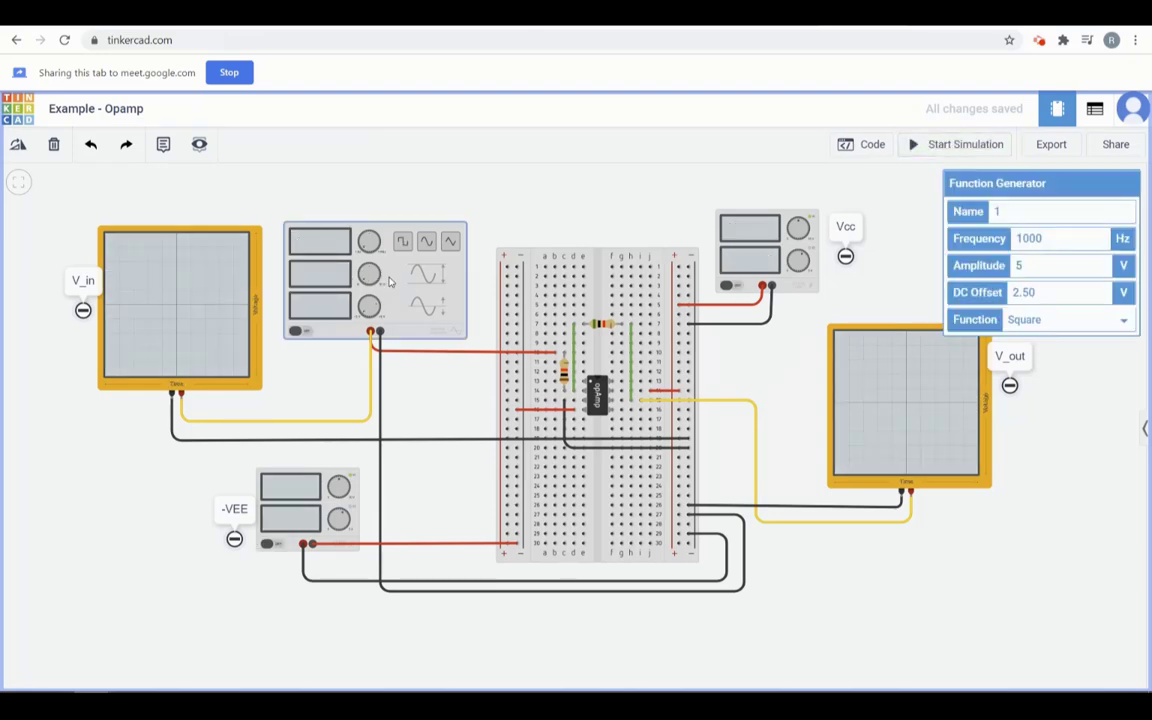
left_click(429, 243)
left_click(428, 243)
left_click(1010, 212)
double_click(1036, 238)
type("10")
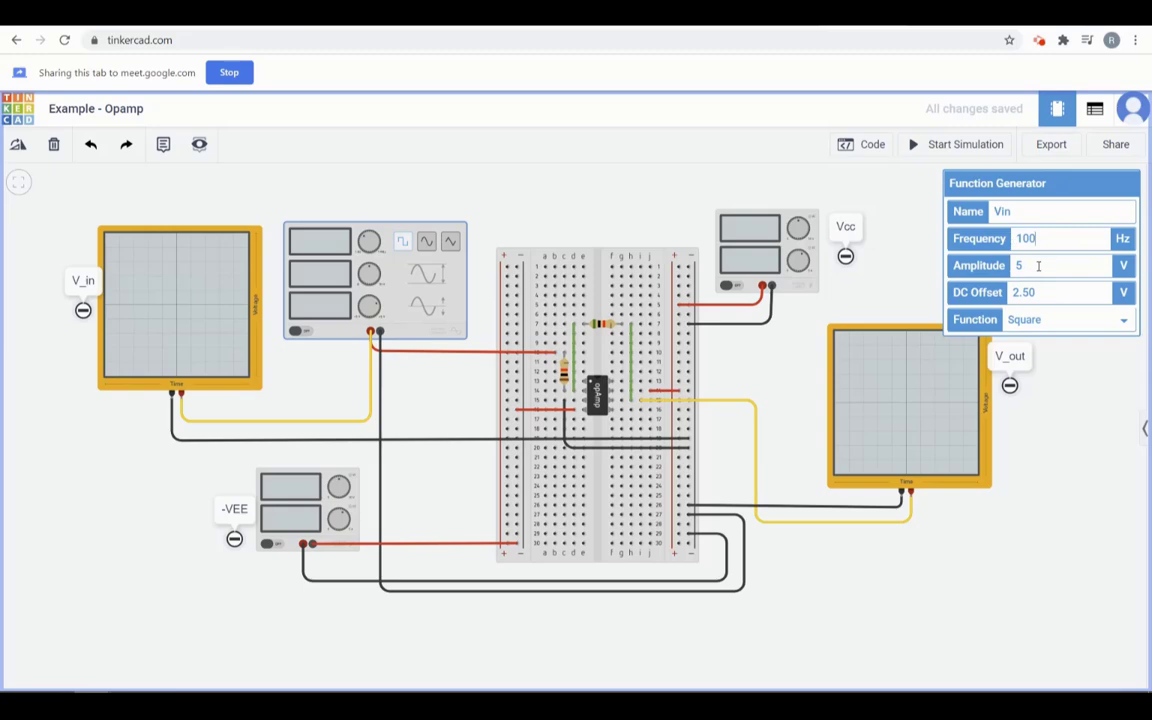
Set the function generator's amplitude to 0.05 V and DC offset to 0 V, with a sine waveform
double_click(1018, 265)
double_click(1030, 267)
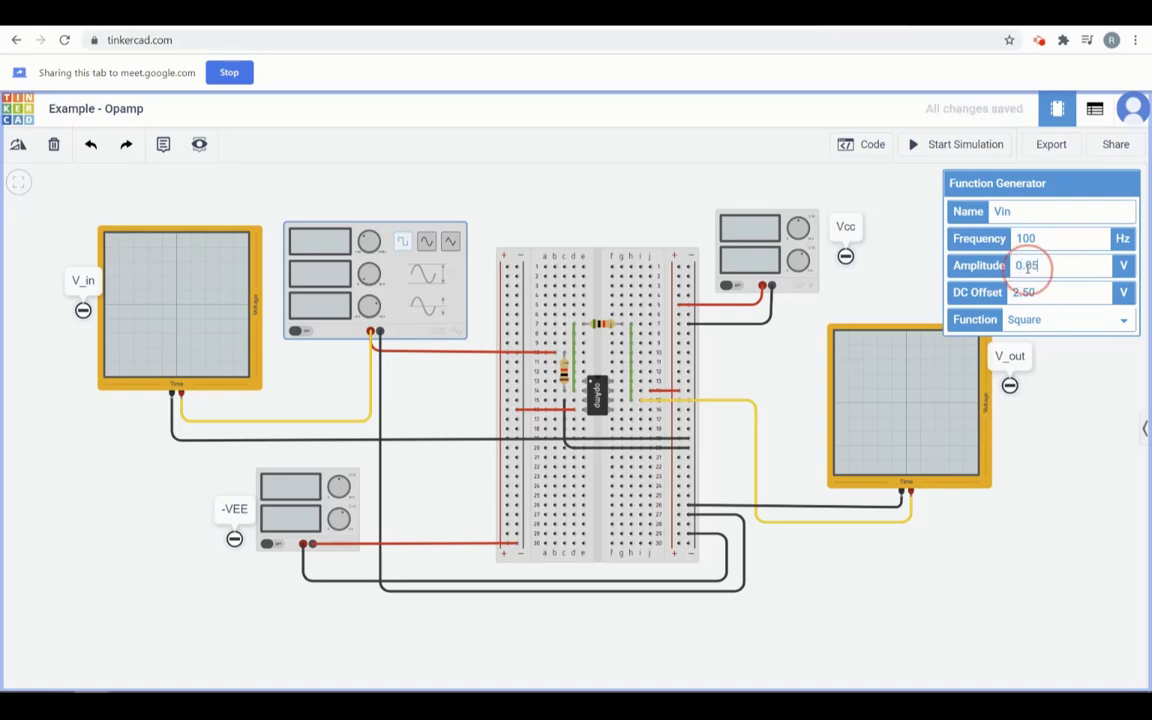
left_click(1036, 294)
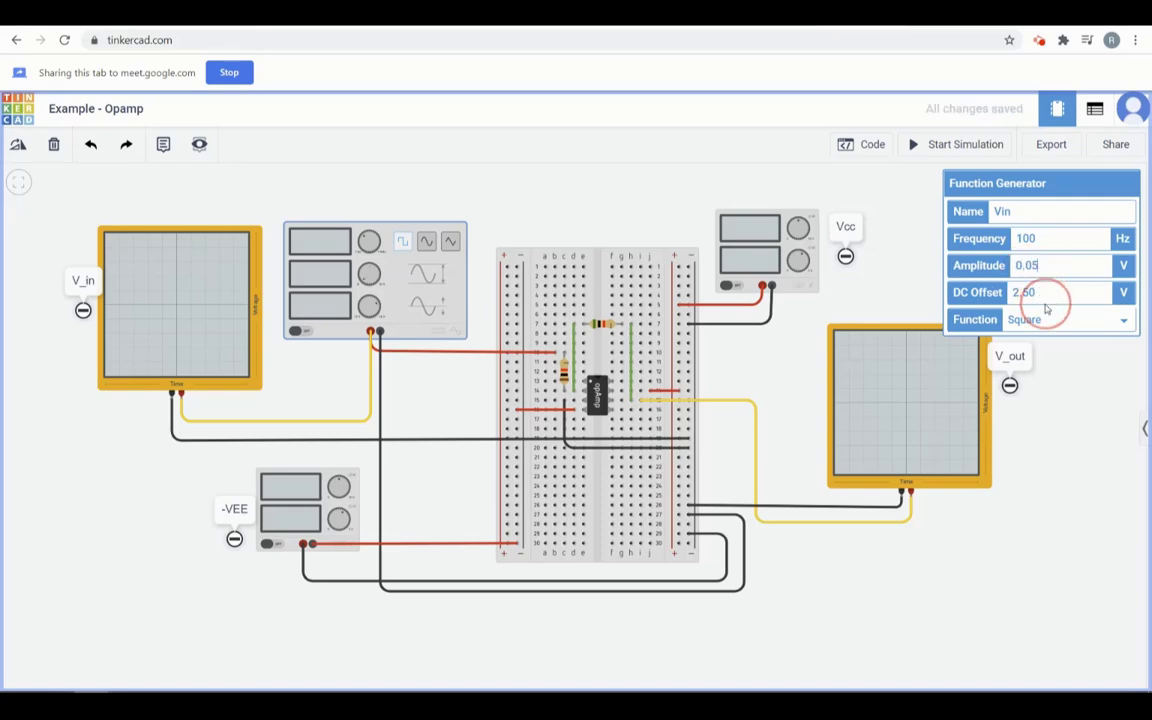
type("0")
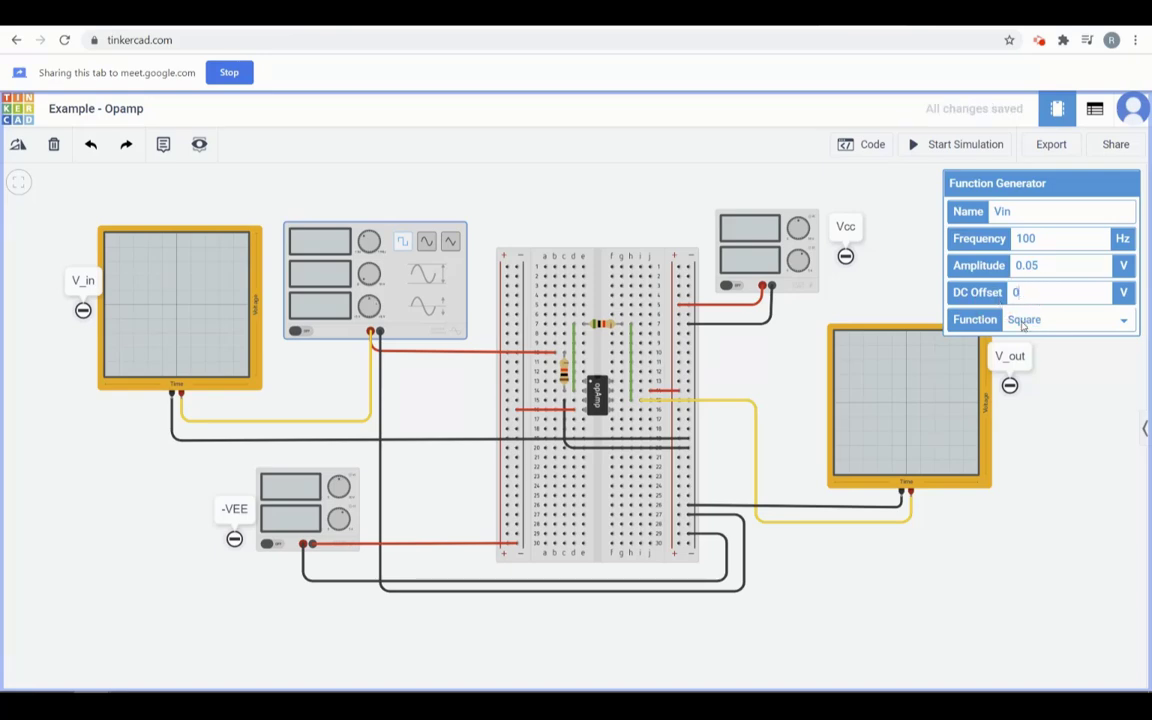
left_click(1046, 321)
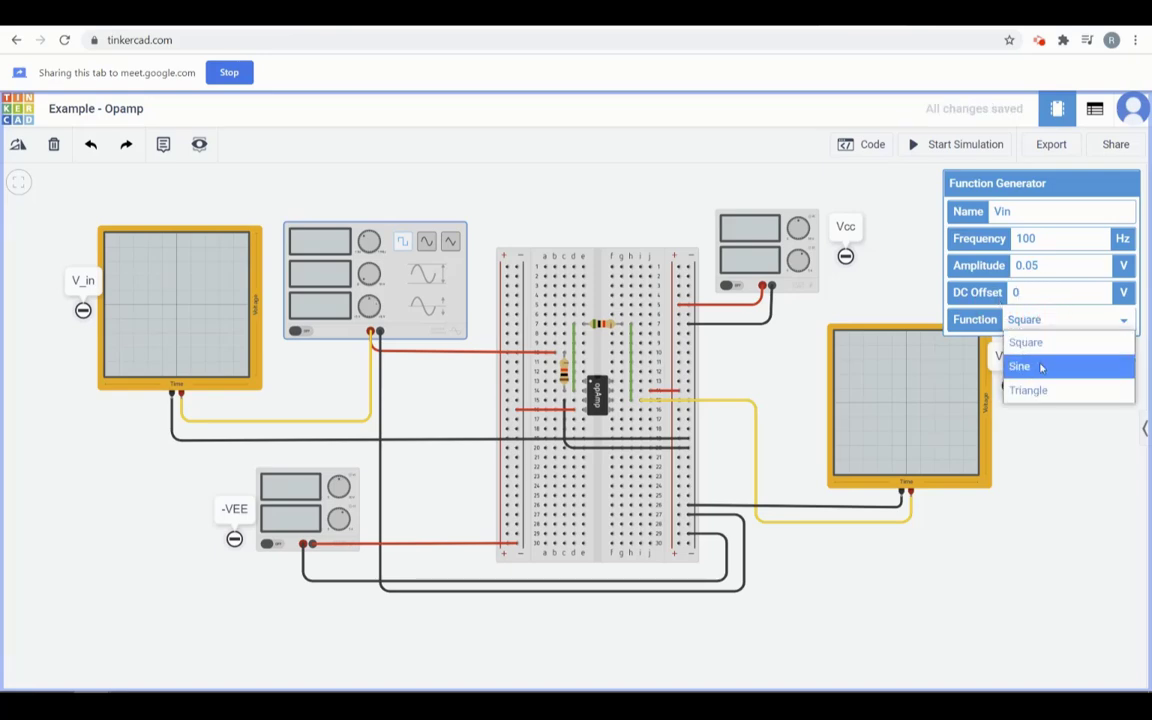
left_click(1040, 366)
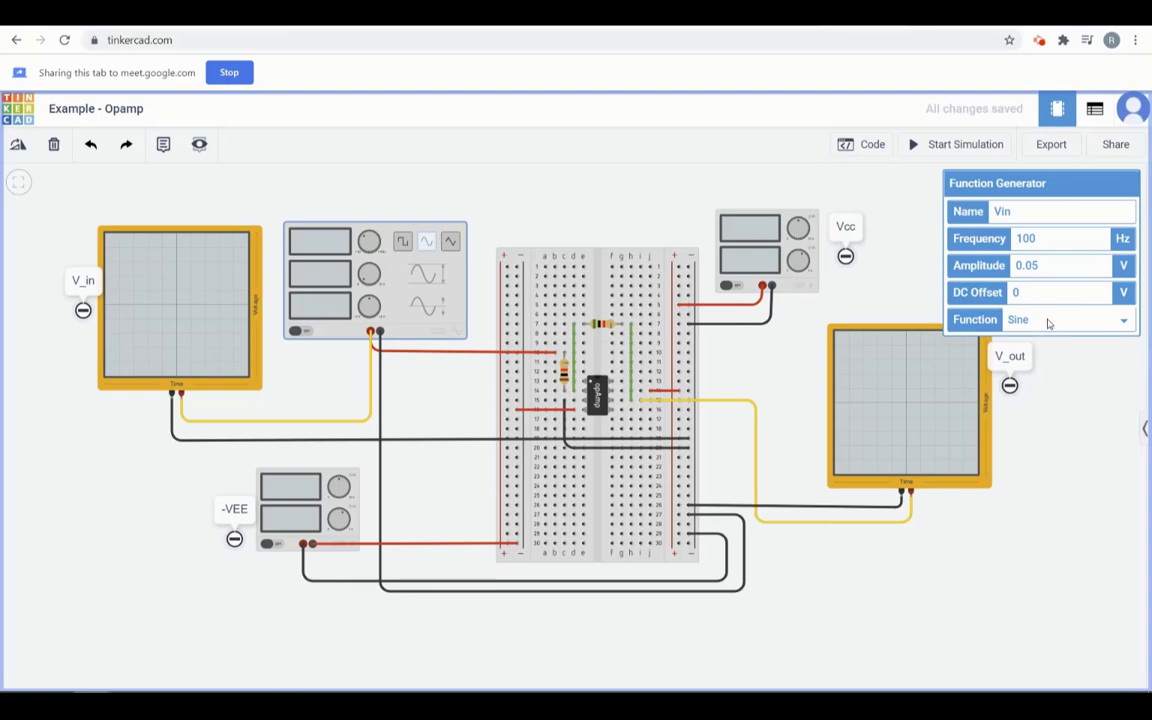
left_click(1073, 375)
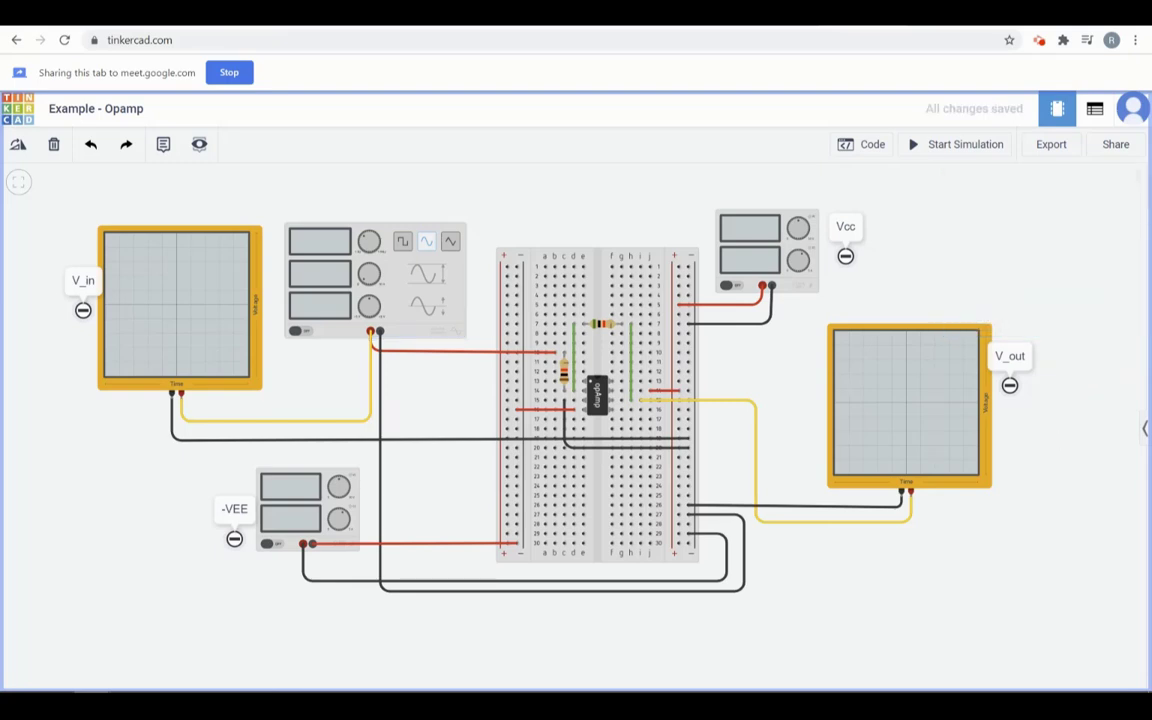
Start the simulation and set the V_in oscilloscope's time per division to 10 ms
left_click(976, 146)
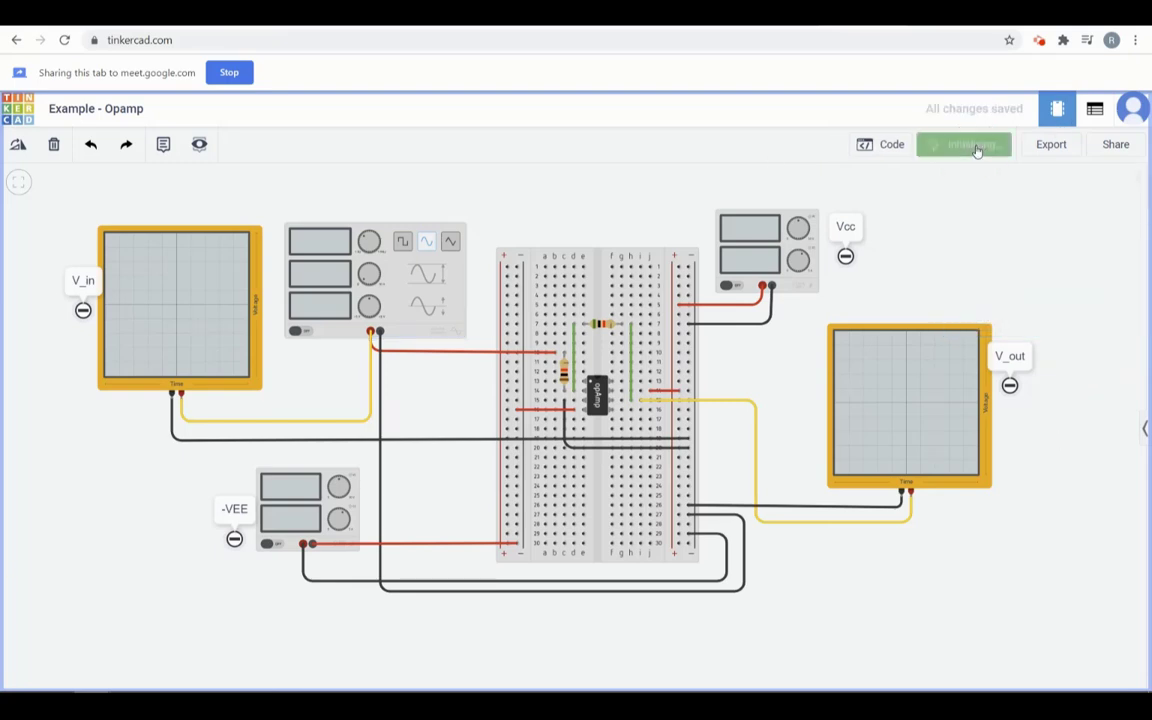
left_click(175, 302)
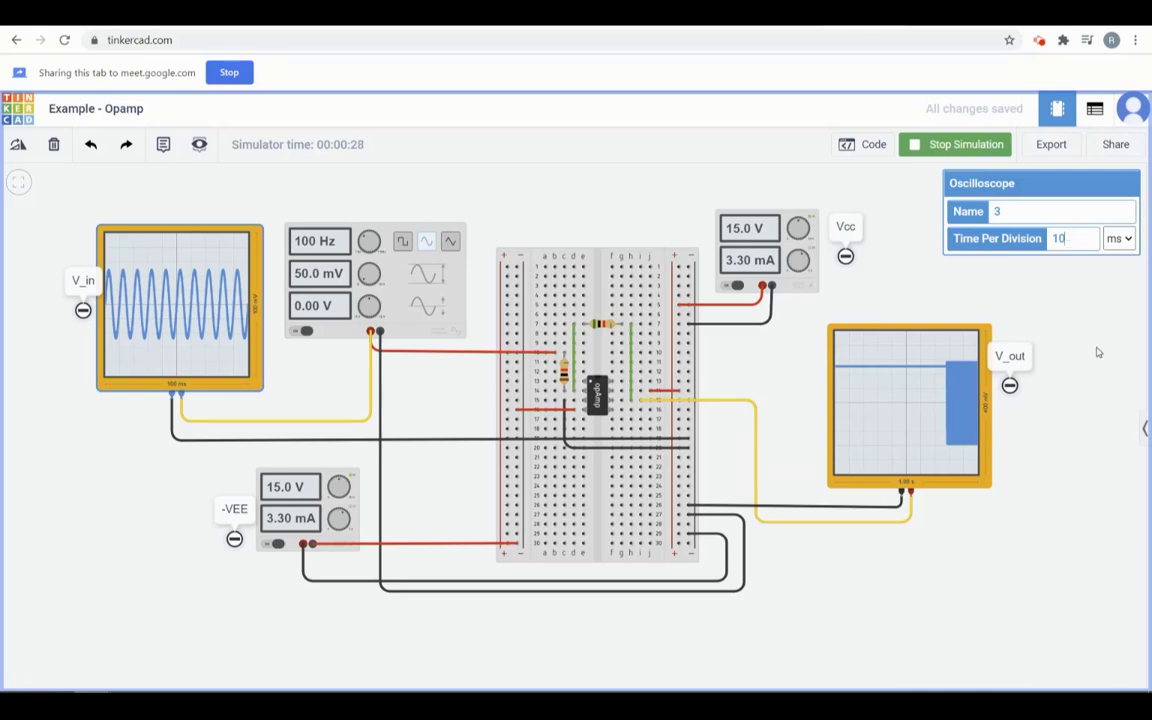
left_click(1053, 470)
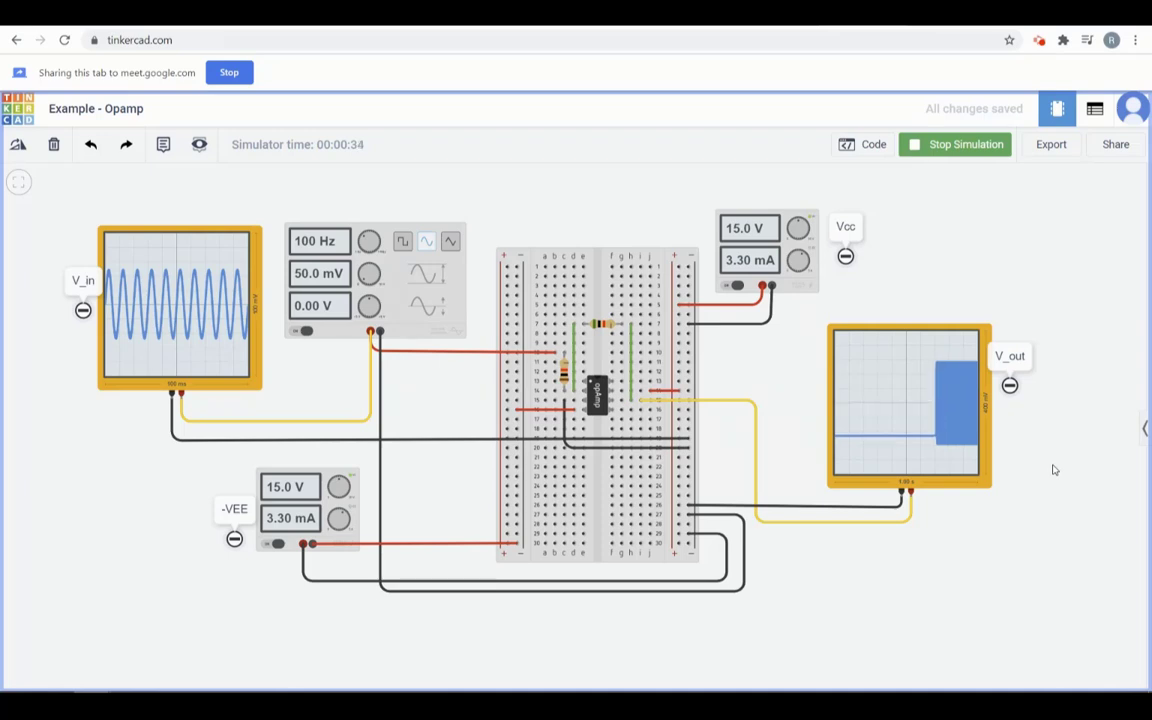
Set the V_in oscilloscope's time per division to 5 ms
left_click(170, 300)
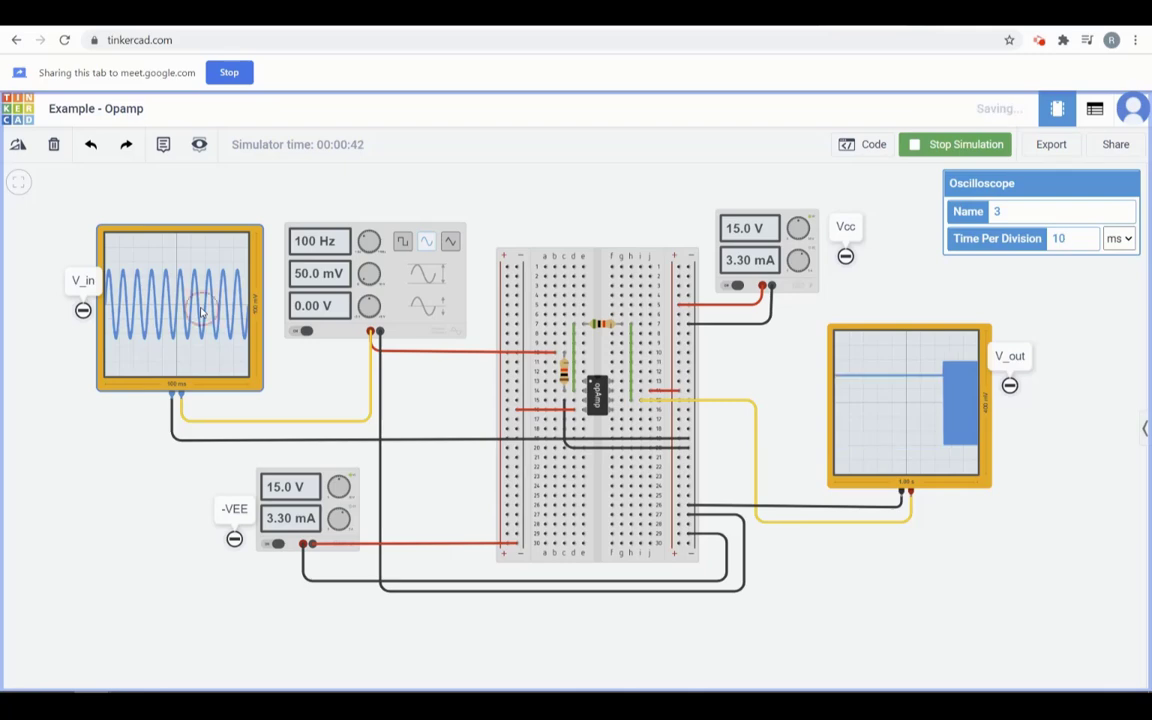
left_click(1059, 238)
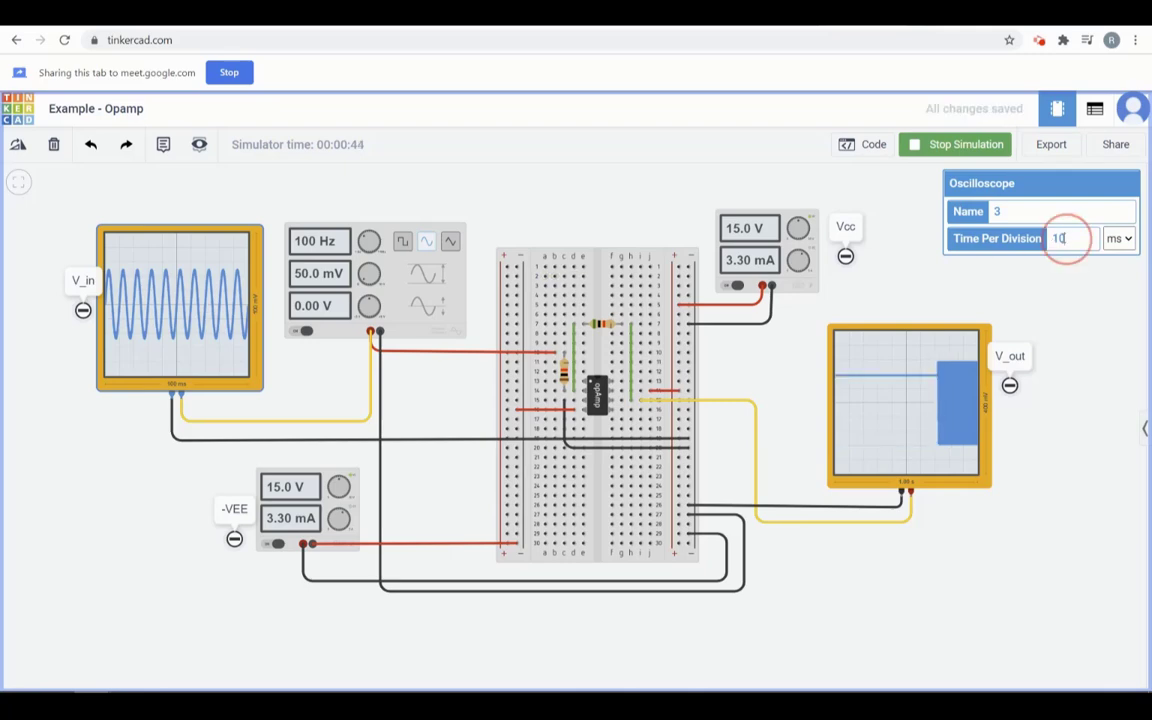
double_click(1059, 238)
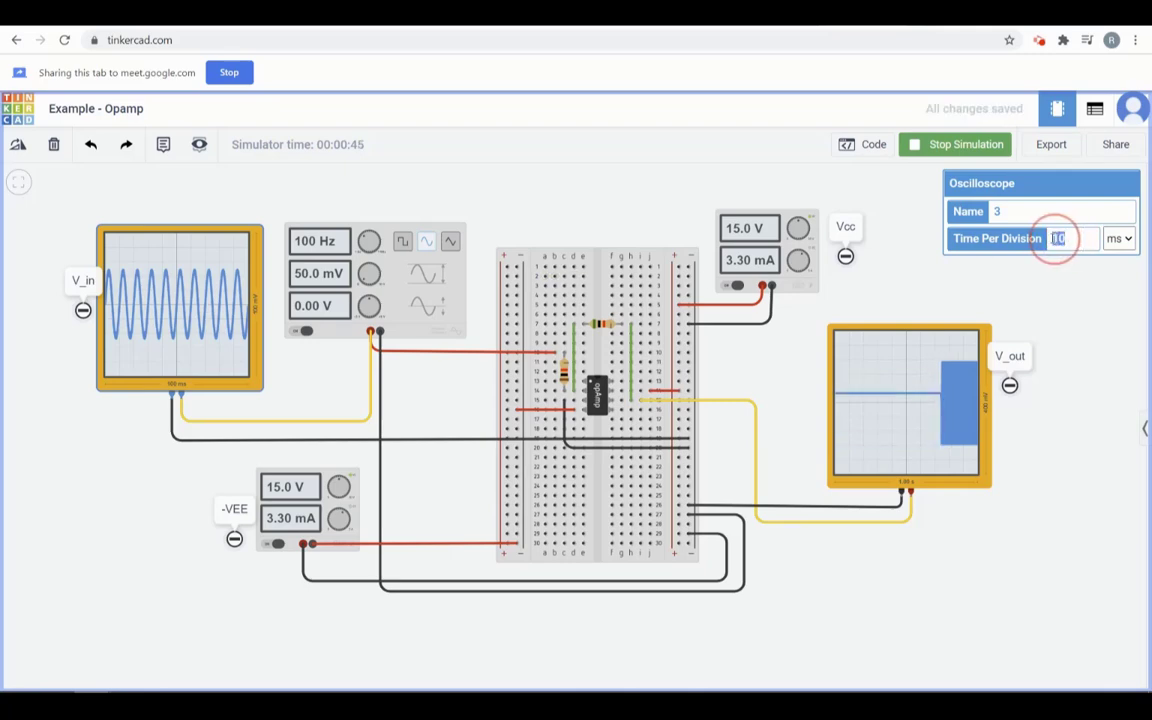
type("4")
left_click(1072, 283)
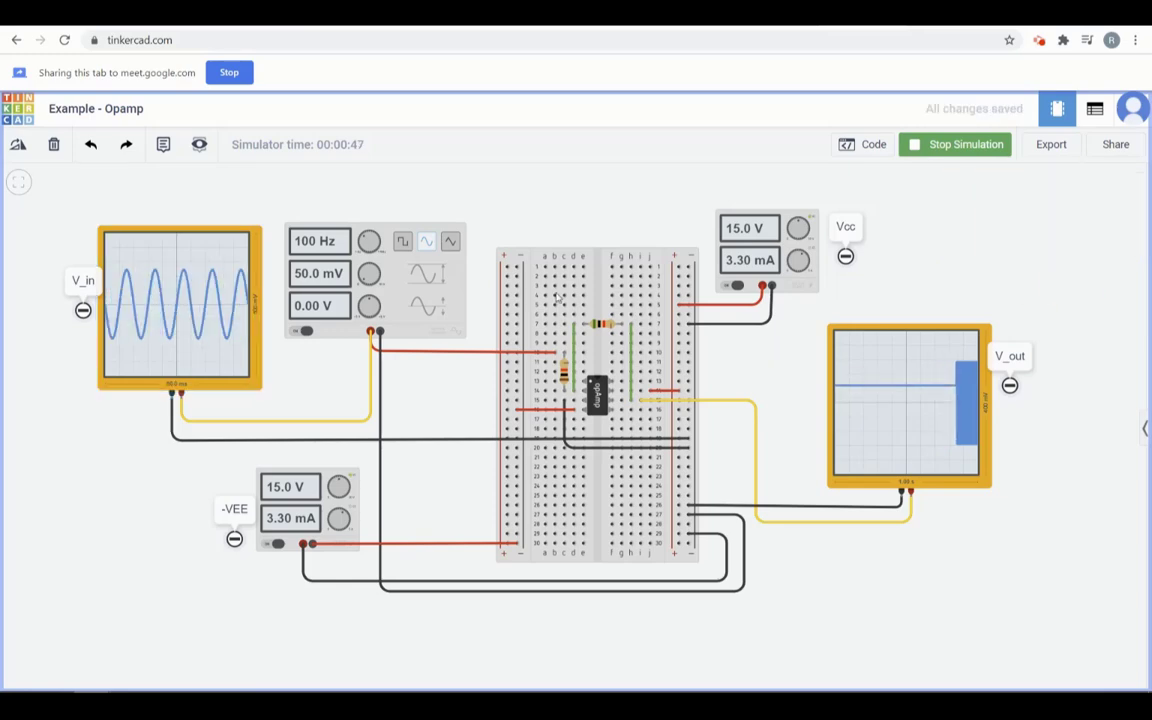
Return the V_in oscilloscope's time per division to 10 ms
left_click(189, 277)
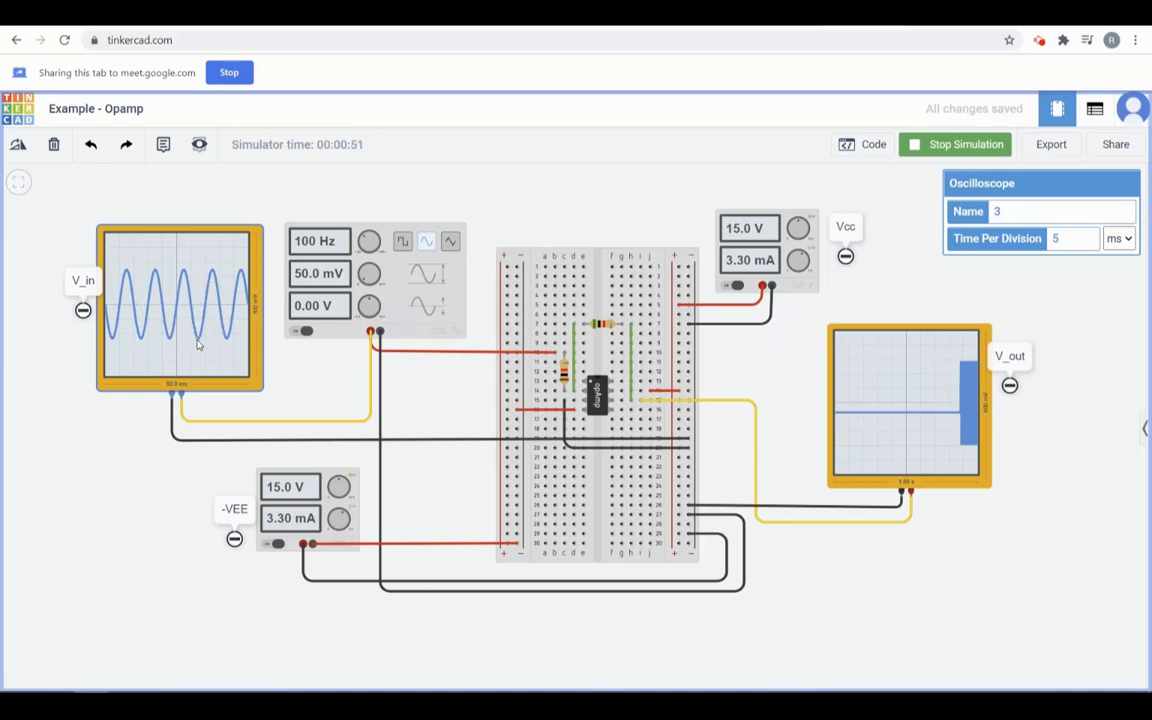
double_click(1054, 238)
type("10")
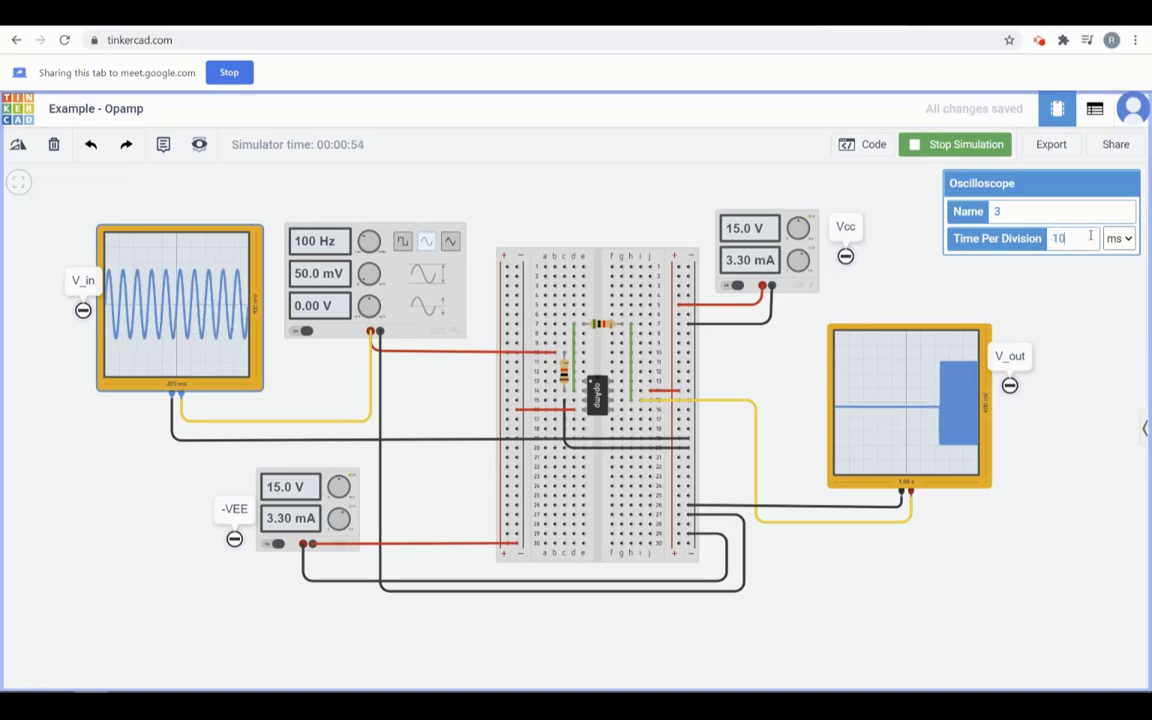
left_click(1105, 322)
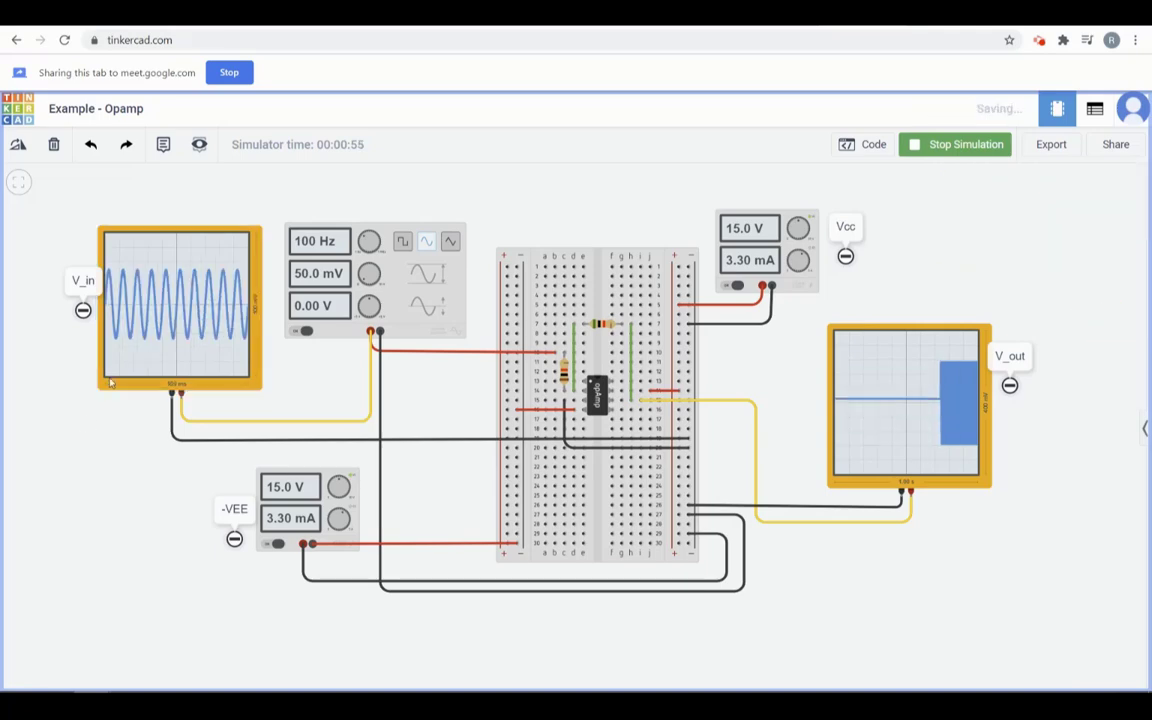
Examine the V_in waveform up close and set that oscilloscope's time per division to 5 ms
scroll(125, 340, "up", 2)
scroll(119, 337, "up", 2)
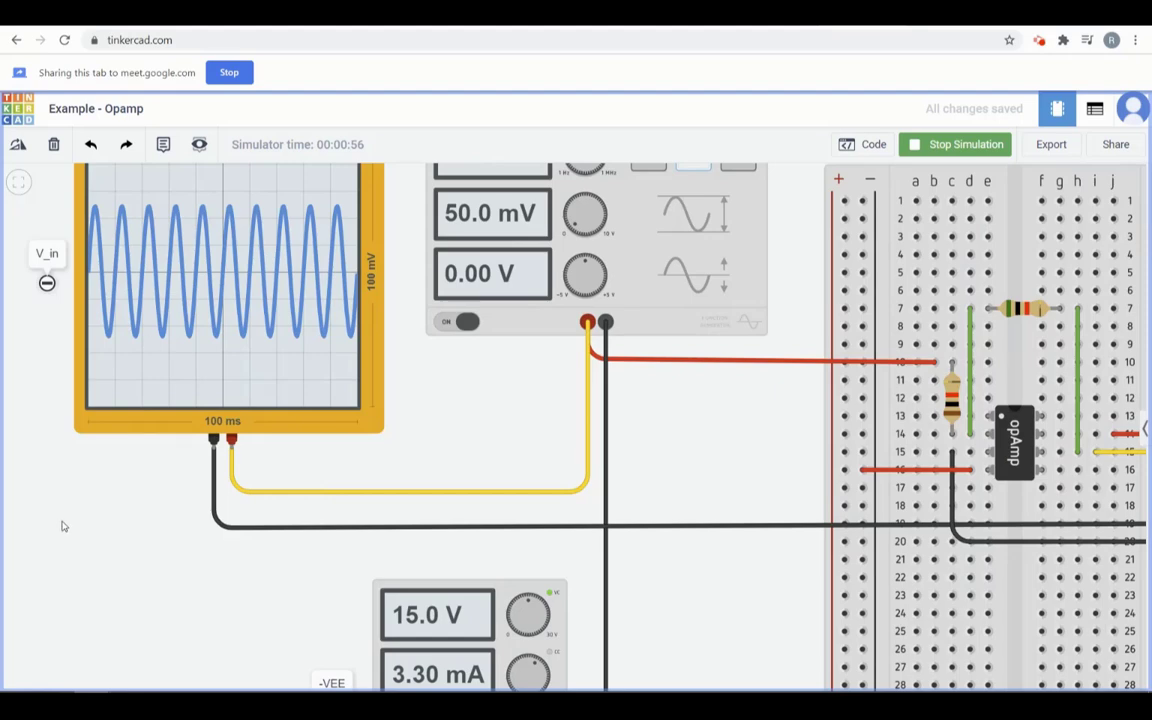
left_click_drag(62, 526, 80, 610)
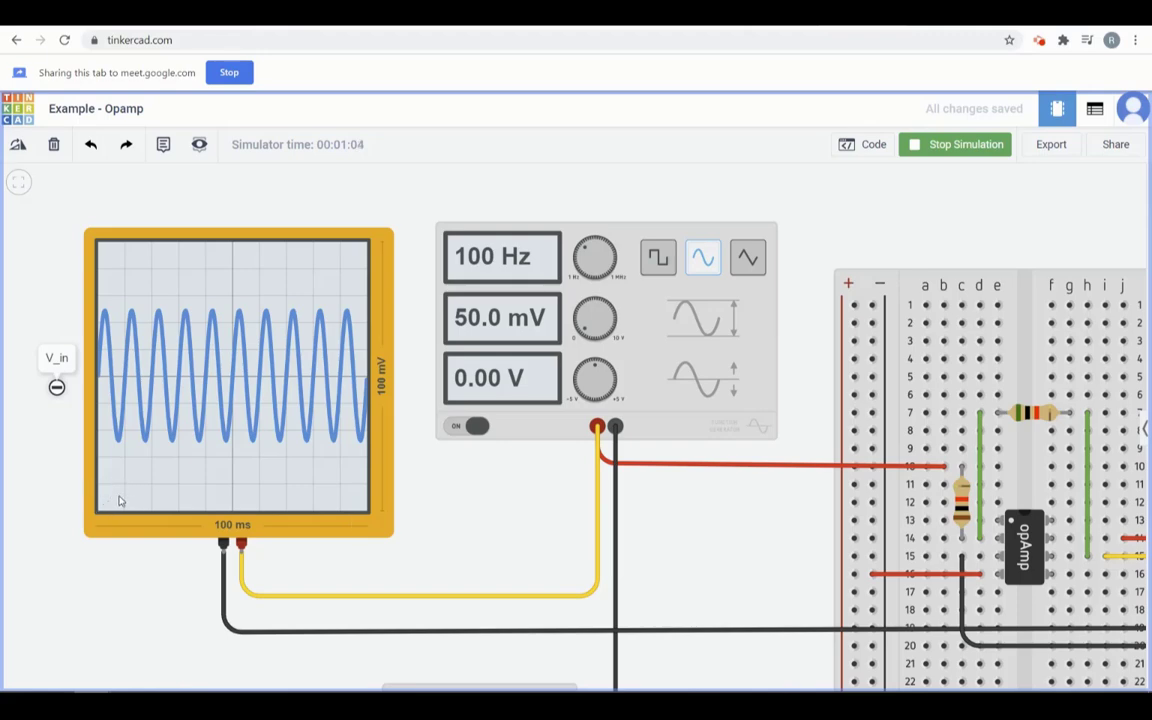
scroll(126, 518, "down", 1)
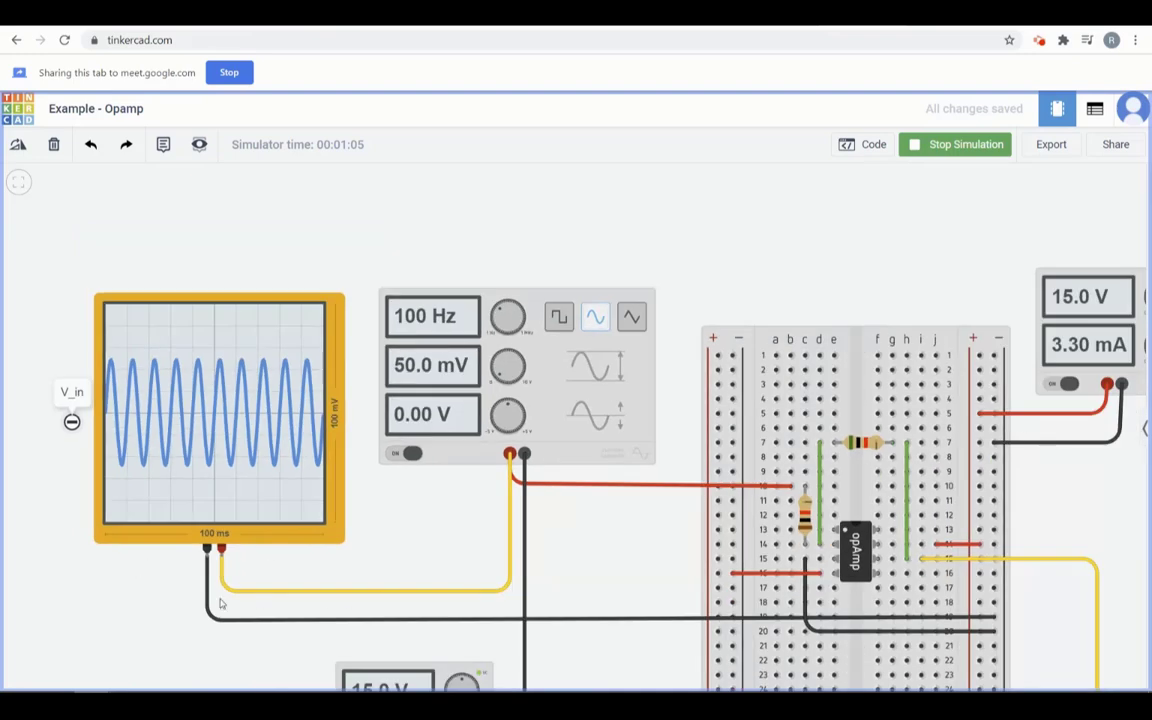
scroll(115, 573, "down", 1)
left_click(200, 467)
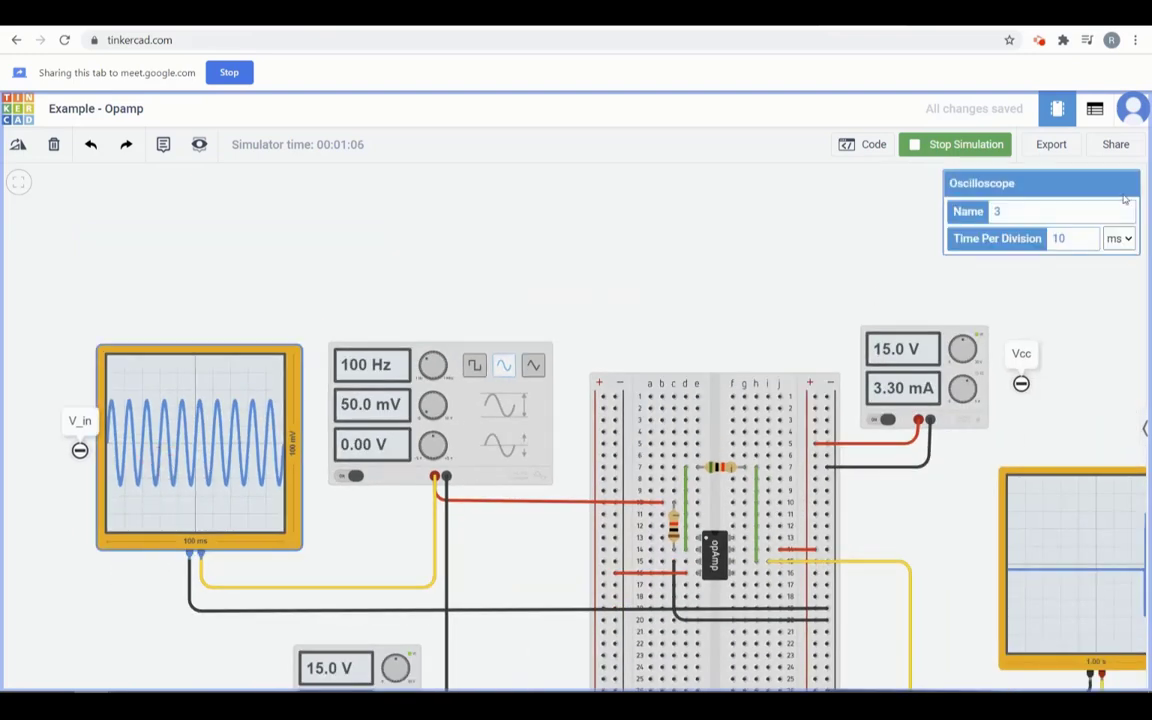
double_click(1048, 237)
type("5")
left_click(869, 244)
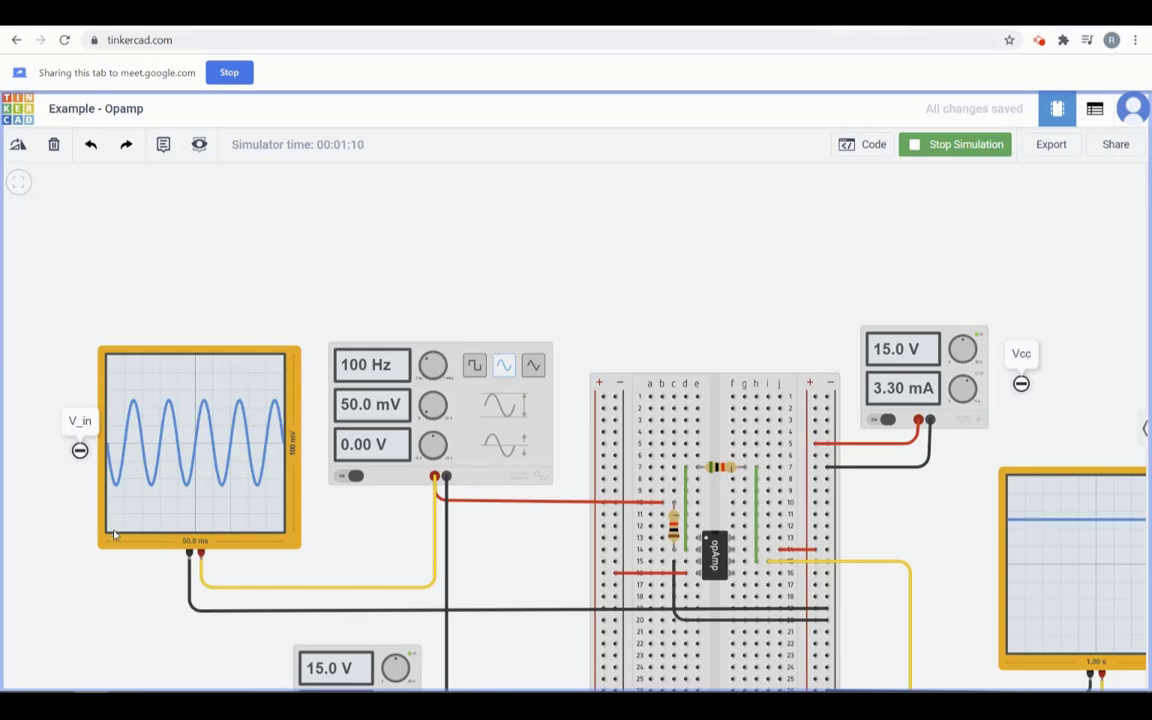
Duplicate the Vcc power supply and place the copy beside the function generator
scroll(140, 590, "down", 2)
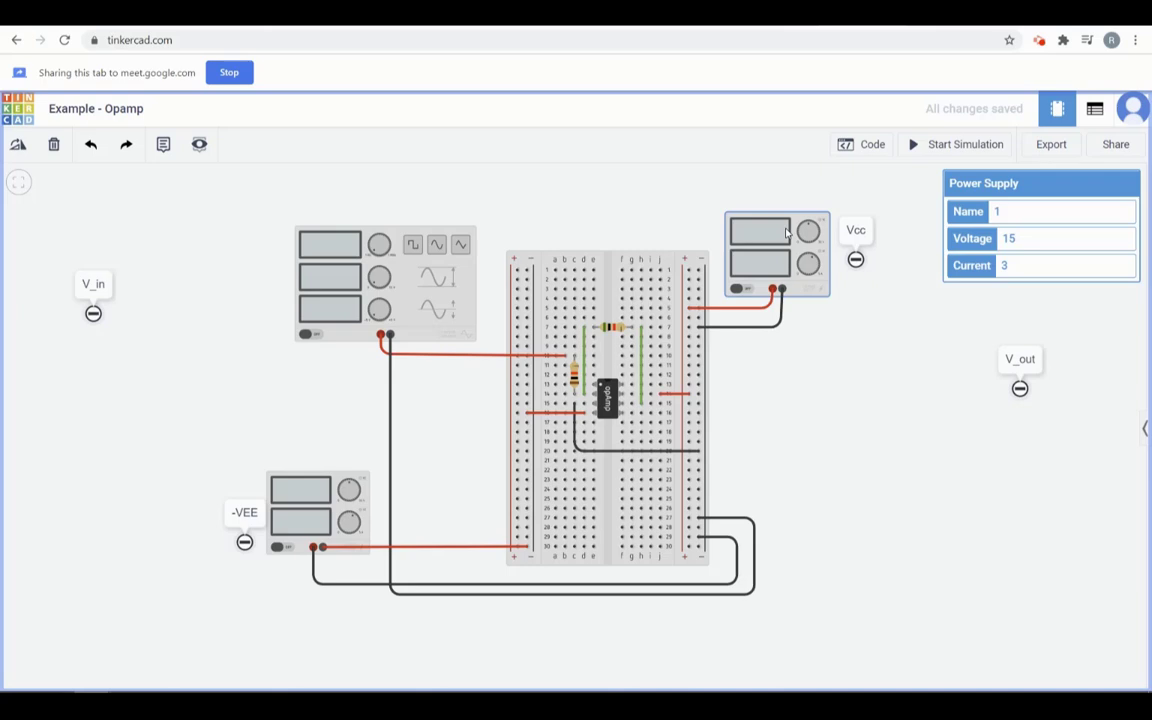
key("ctrl+v")
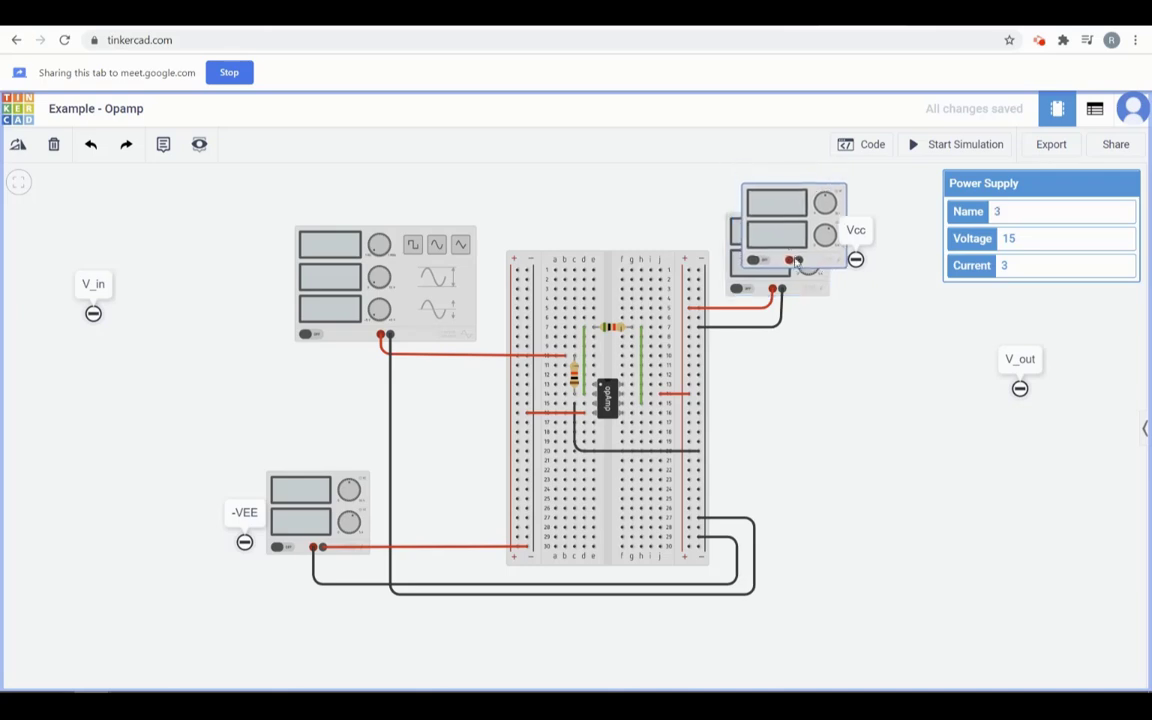
left_click(209, 307)
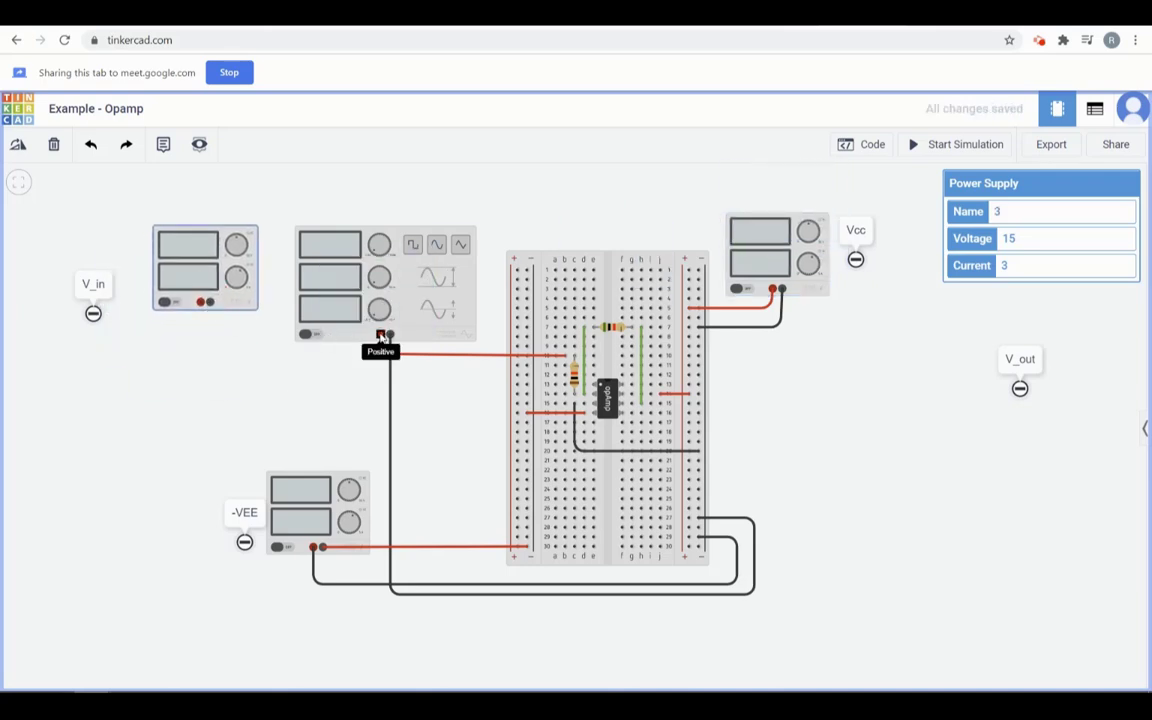
Reconnect the function generator's positive and negative wires to the matching terminals of the copied power supply
left_click_drag(383, 334, 201, 302)
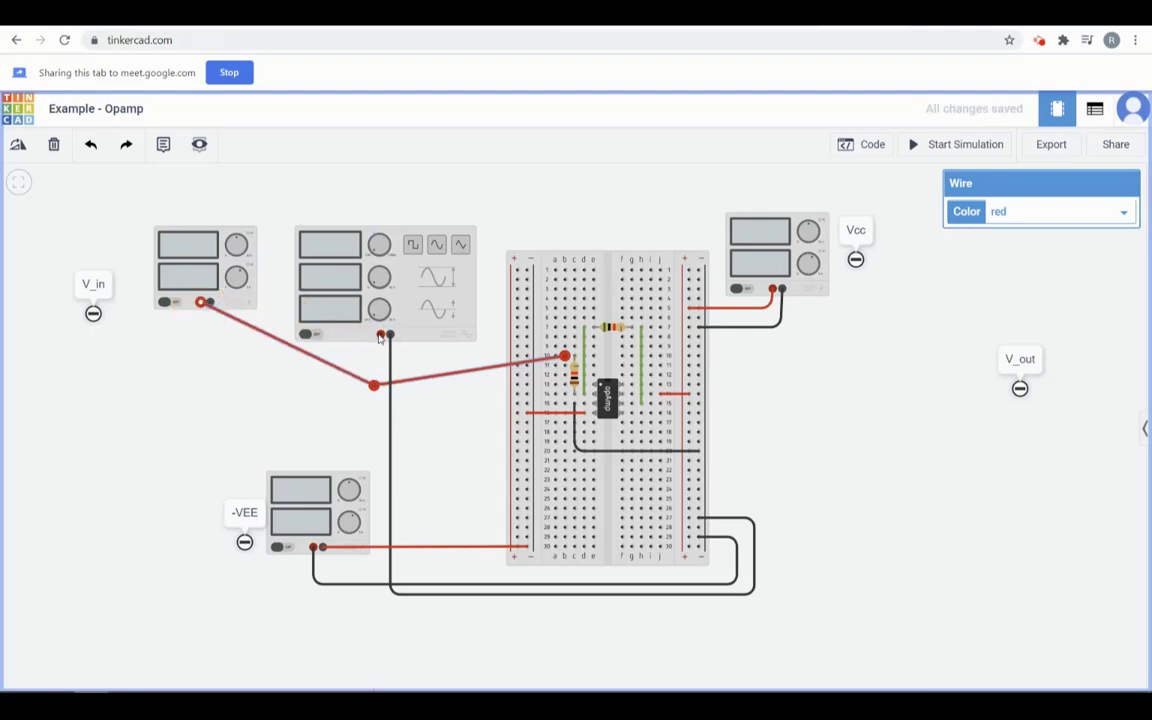
left_click_drag(388, 334, 289, 333)
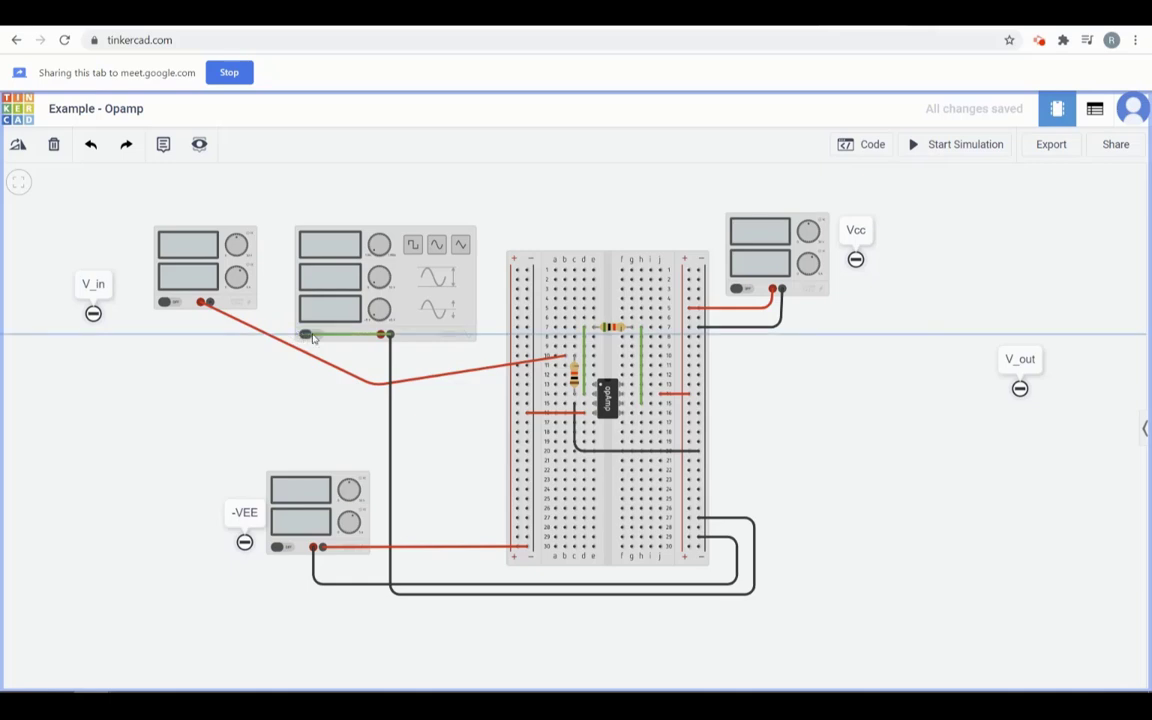
key("Escape")
left_click(391, 335)
left_click_drag(390, 335, 268, 326)
left_click(391, 358)
left_click_drag(391, 336, 208, 303)
Delete the function generator and move the copied power supply into its place
left_click(432, 288)
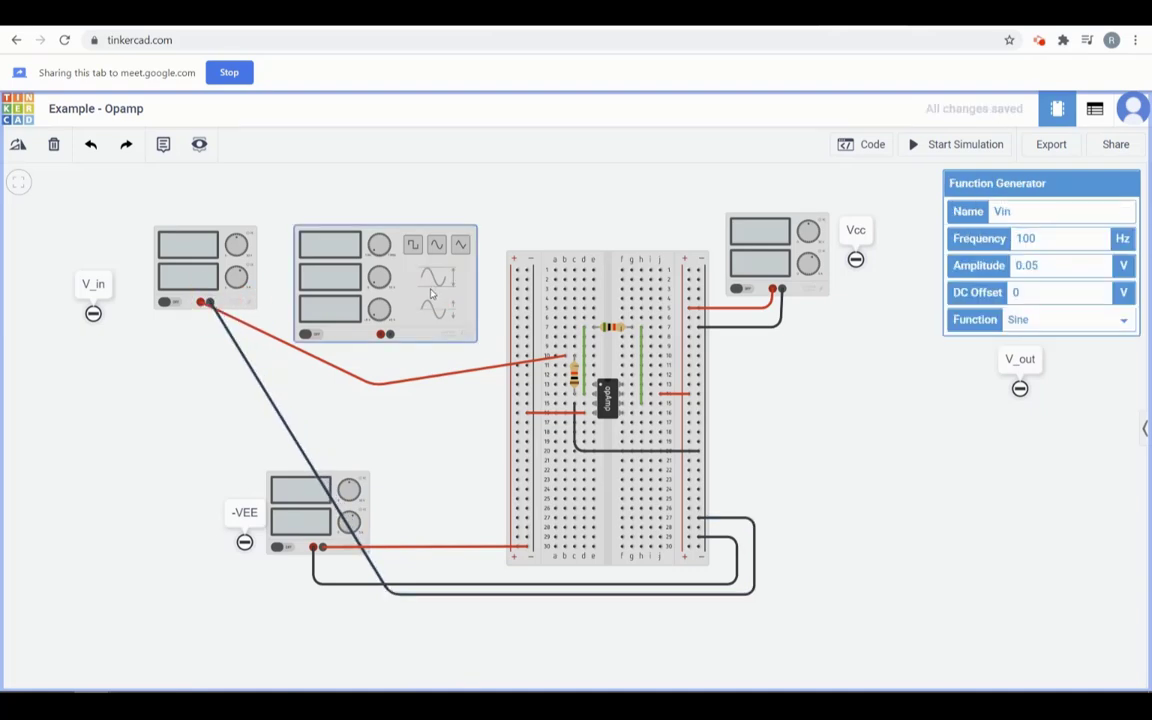
key("Delete")
left_click_drag(226, 260, 398, 263)
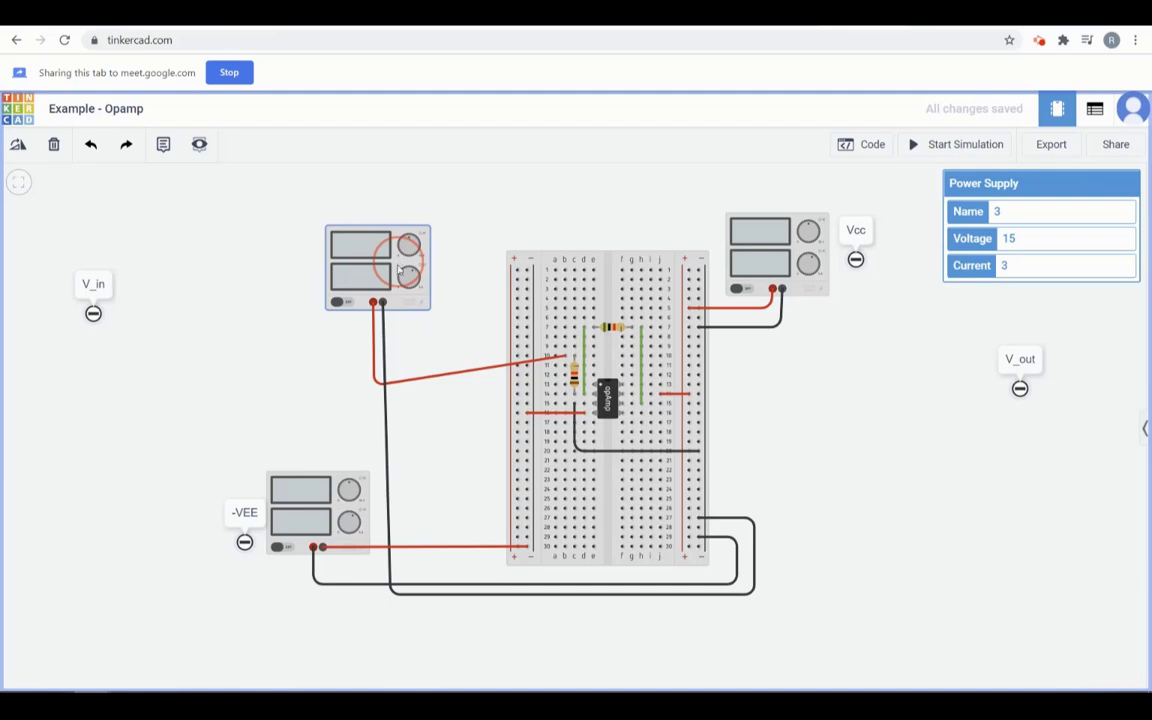
Straighten the input supply's red wire and reposition the supply so both of its wires run square
left_click(410, 378)
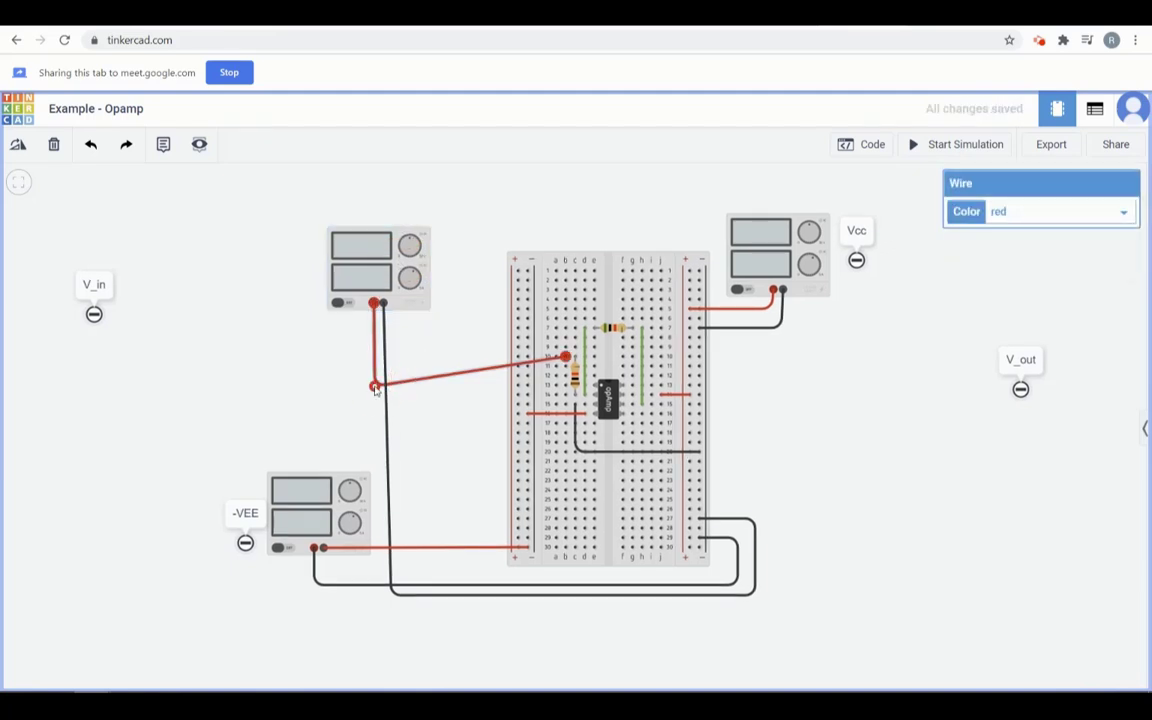
left_click_drag(375, 389, 373, 357)
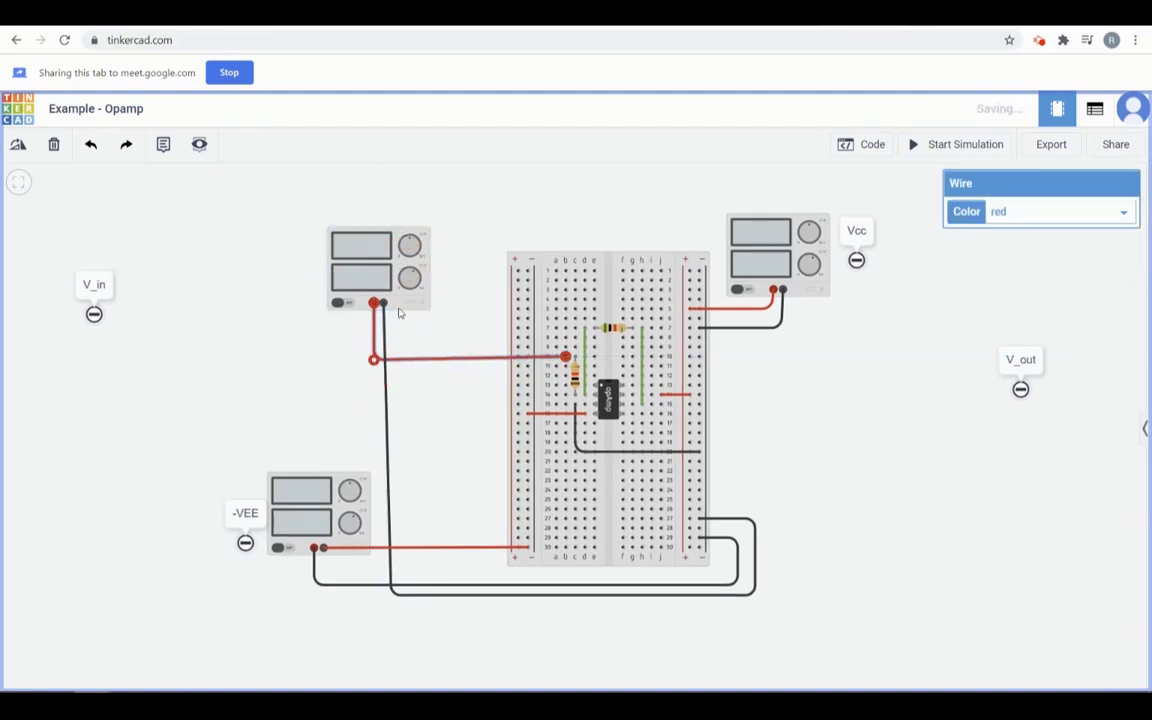
left_click(414, 296)
left_click_drag(413, 298, 417, 300)
left_click_drag(375, 357, 386, 355)
left_click(390, 291)
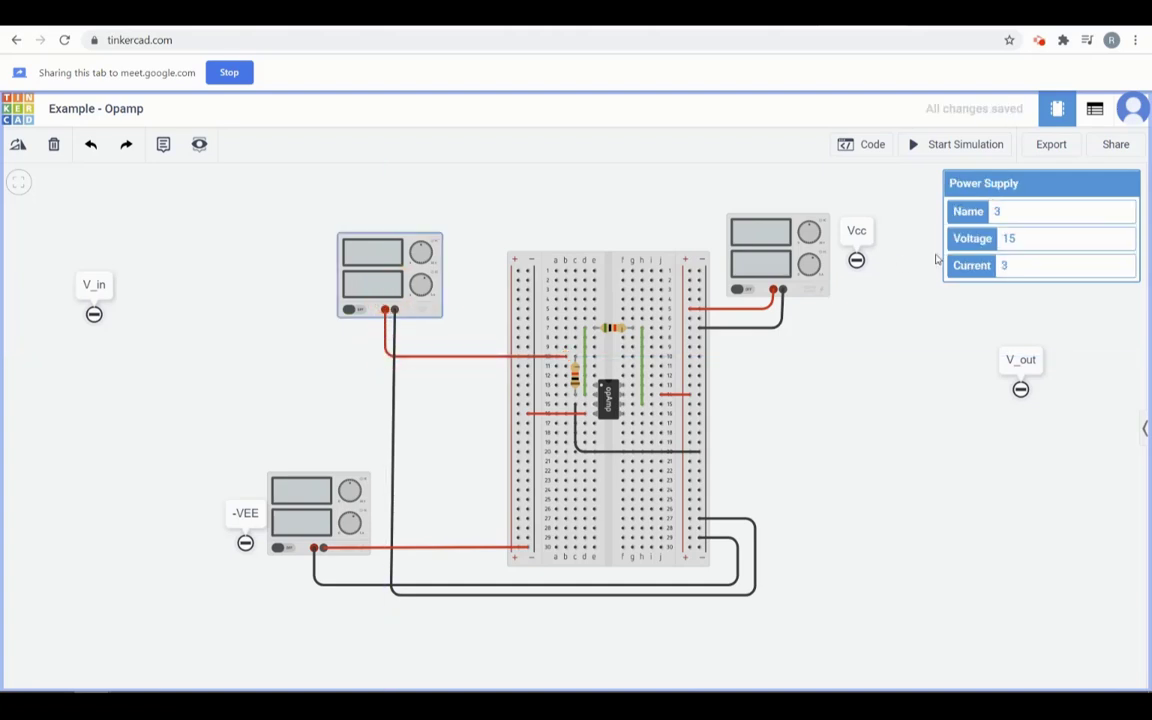
Set the input power supply's voltage to 1 V
left_click_drag(1047, 237, 994, 240)
type("1")
left_click(965, 316)
left_click(408, 282)
Clear the text of the V_out note
left_click(781, 435)
double_click(1029, 362)
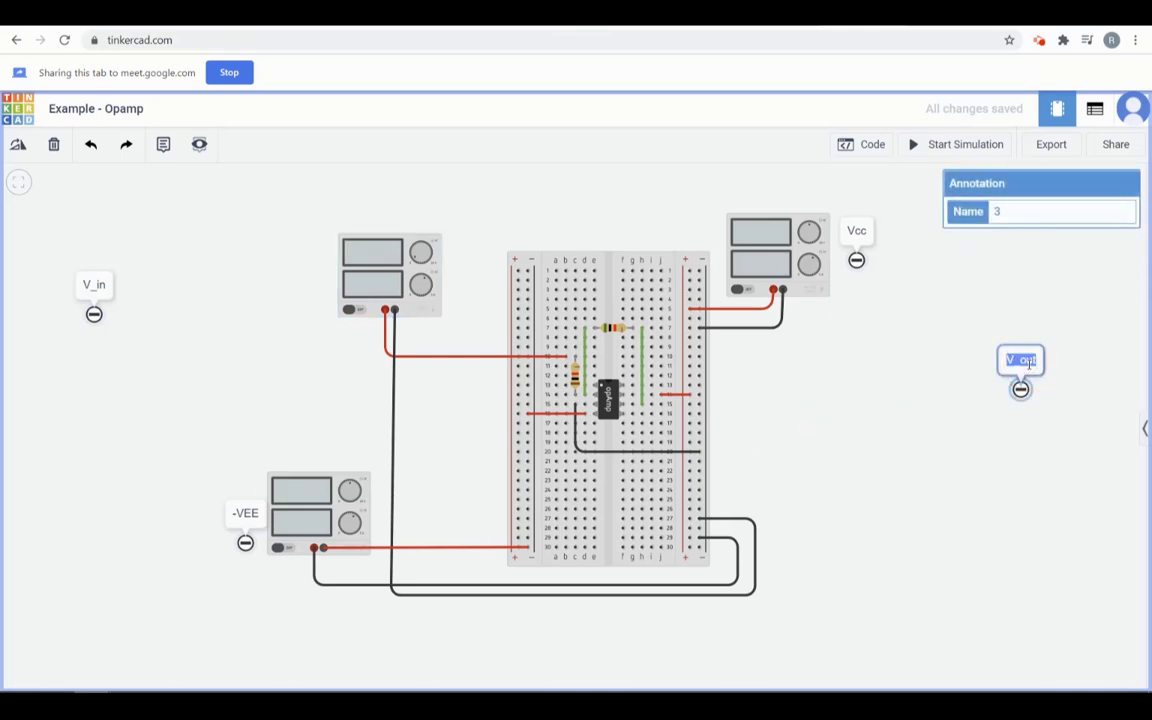
key("BackSpace")
Find a multimeter by searching "mul", place it, and wire it squarely between the op-amp output row and the ground rail
left_click(938, 227)
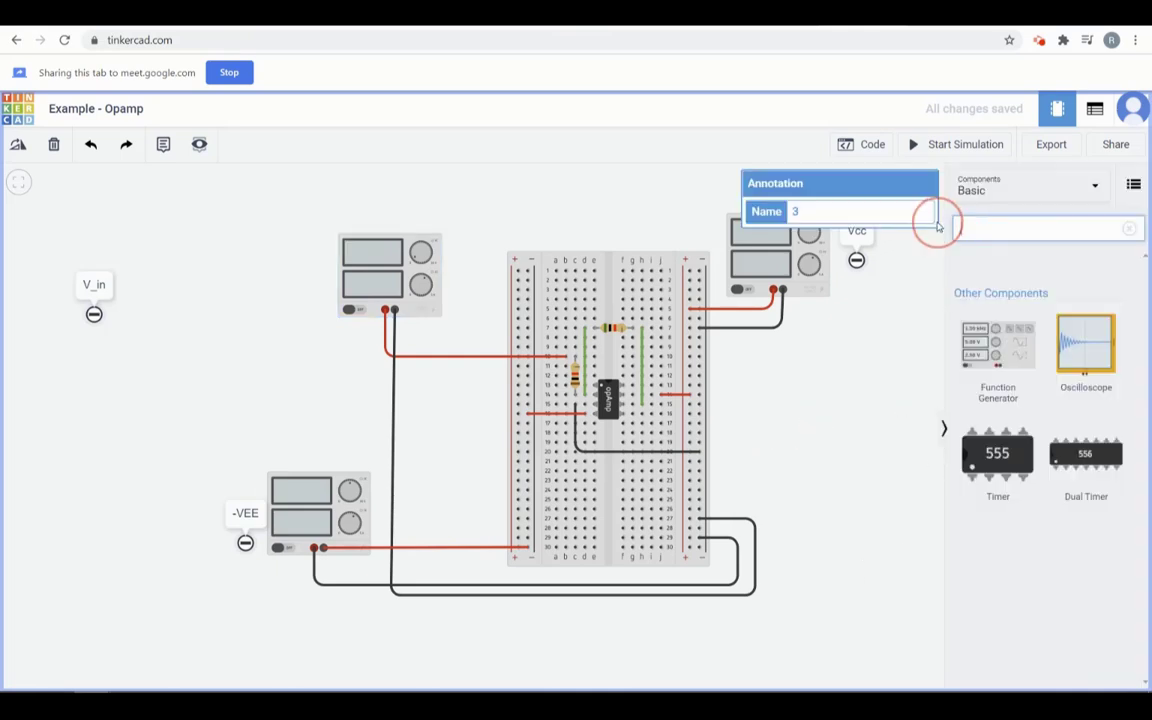
left_click(959, 228)
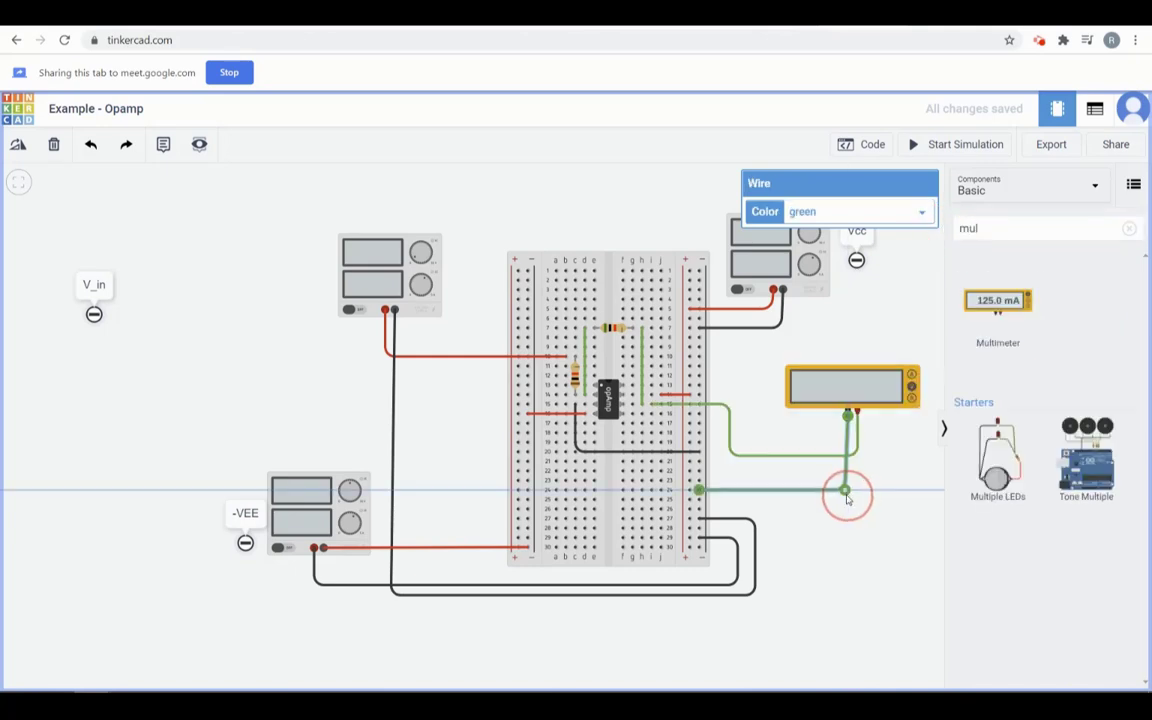
left_click_drag(847, 496, 851, 493)
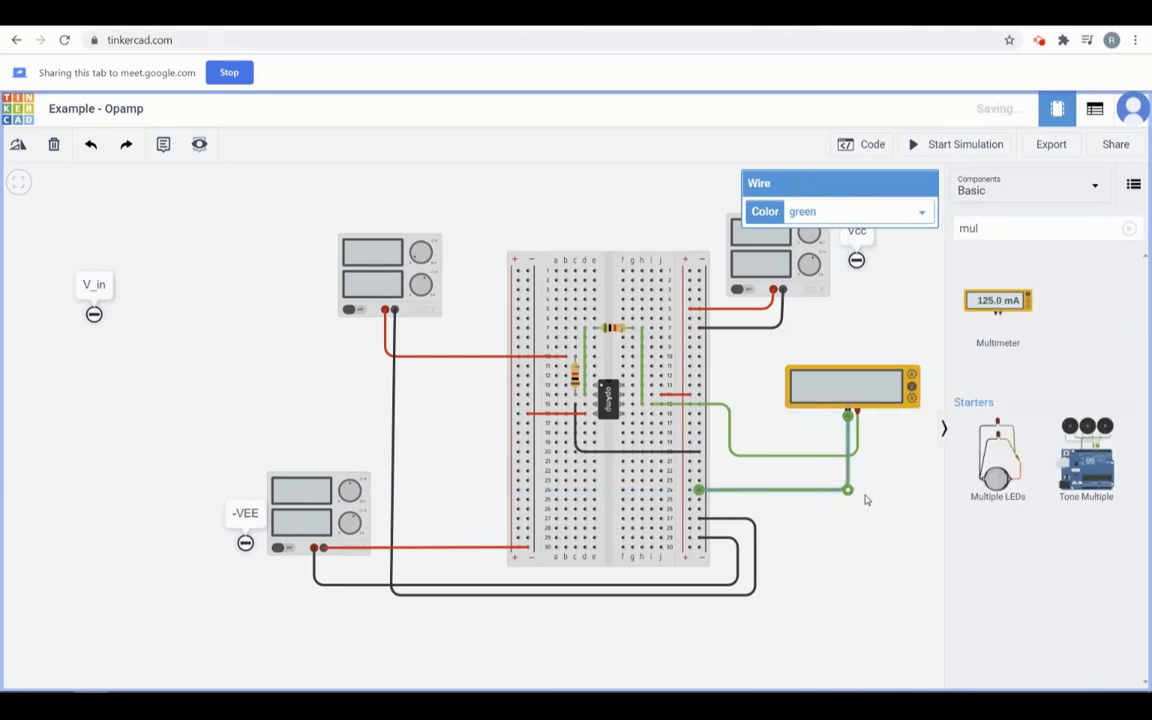
left_click(866, 498)
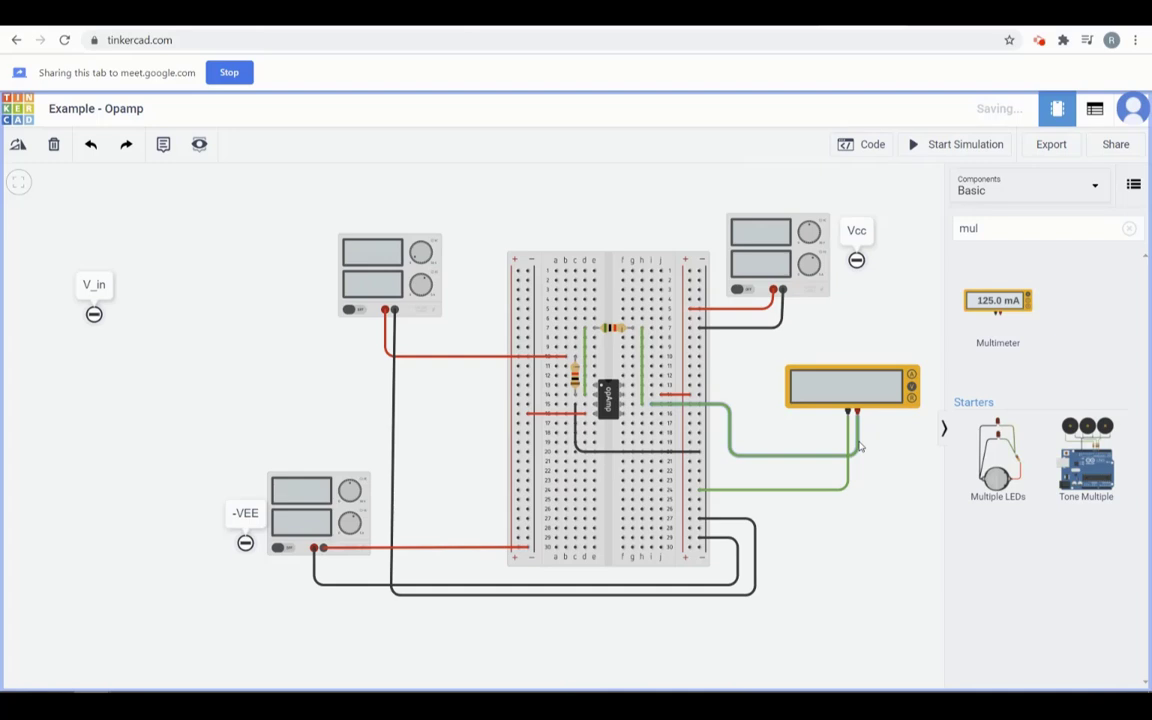
Color the multimeter's positive wire blue and hide the component library
left_click(858, 447)
left_click(872, 212)
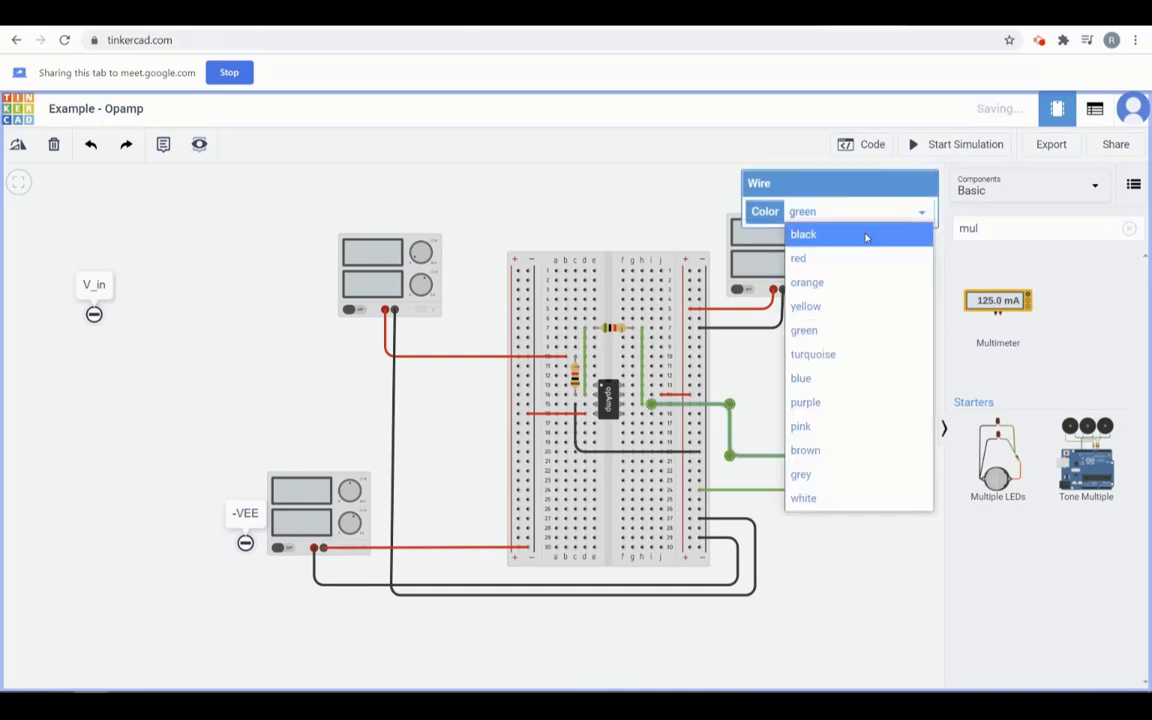
left_click(875, 381)
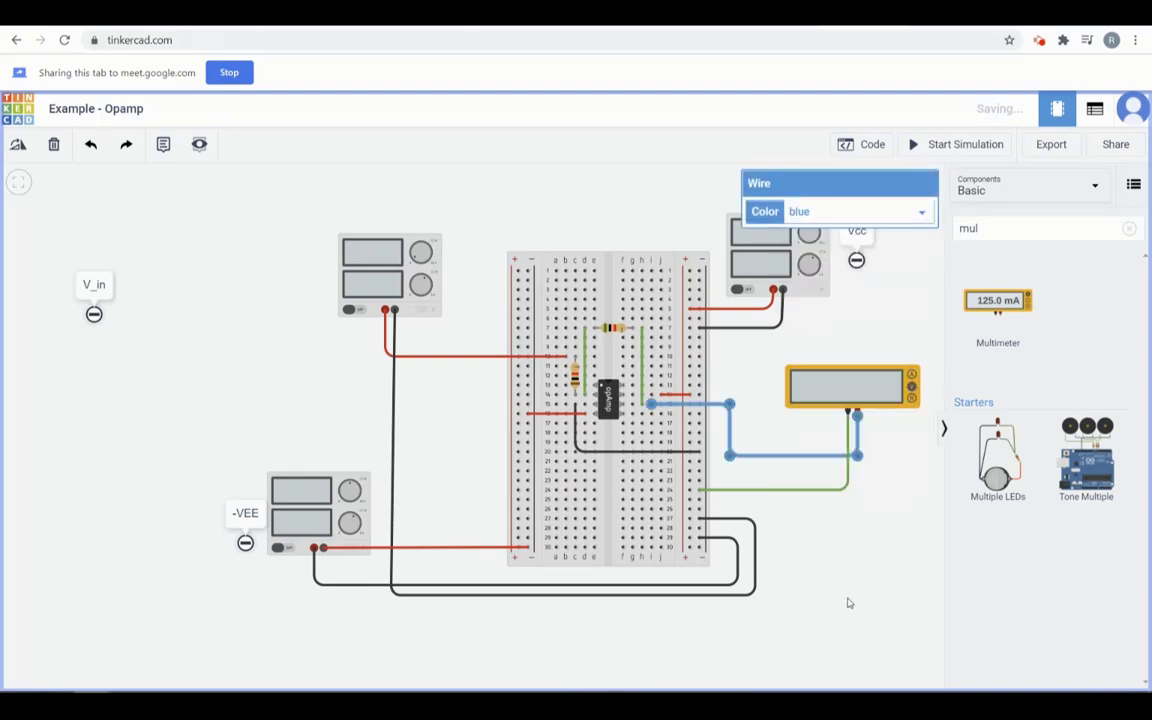
left_click(848, 603)
left_click(840, 390)
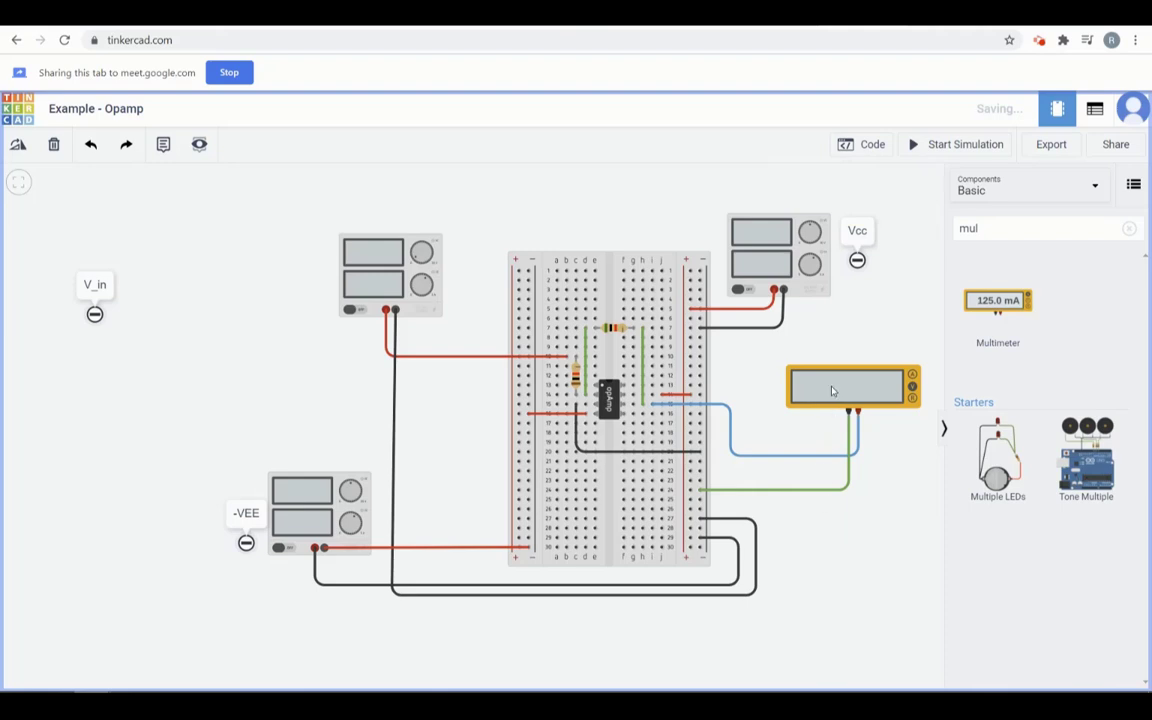
left_click(943, 430)
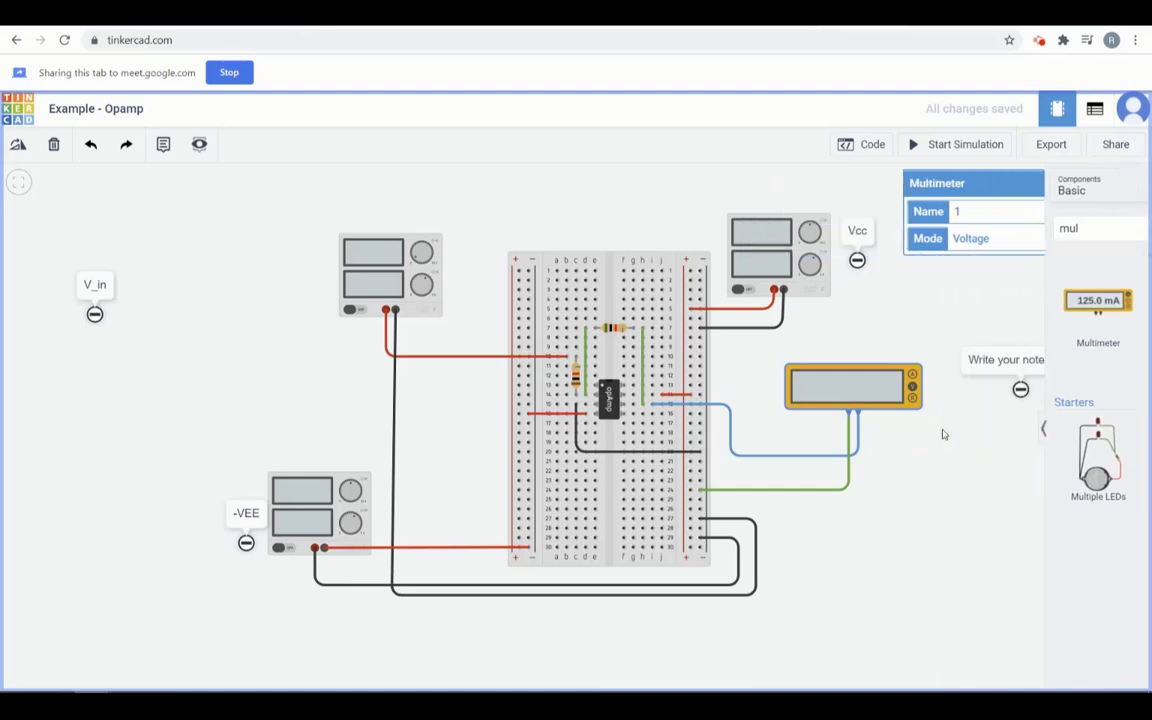
Delete the emptied output note and the V_in note
left_click(1021, 390)
key("Delete")
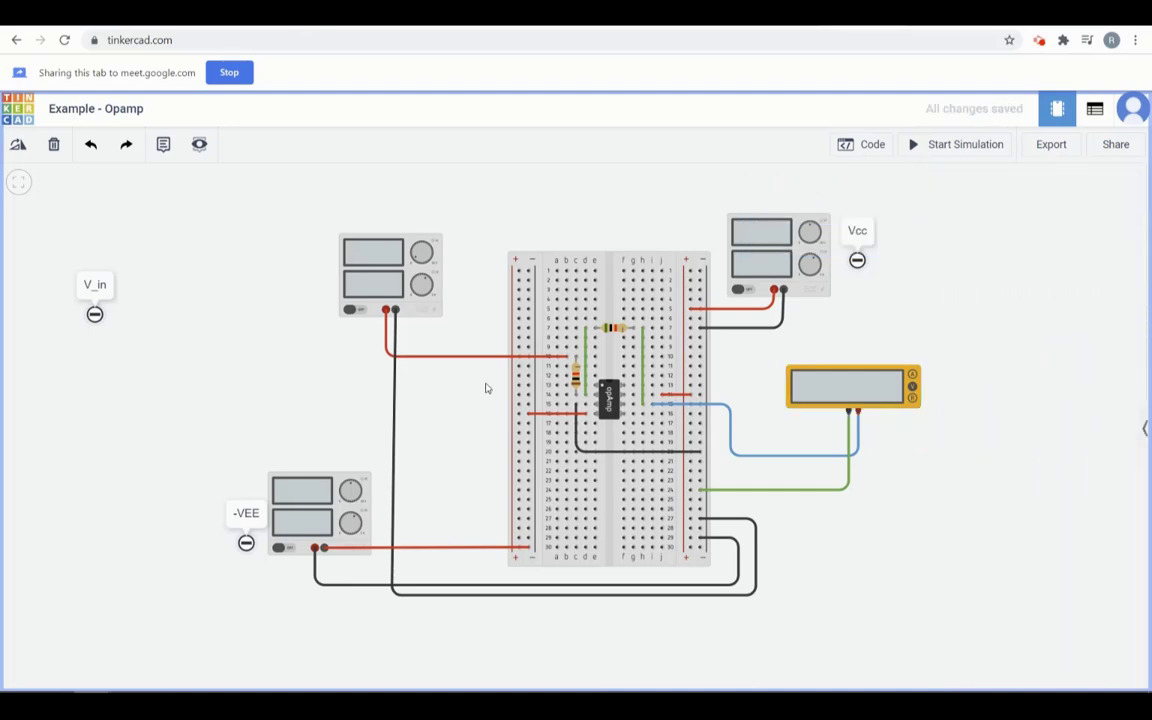
left_click(95, 288)
key("Delete")
Check the settings of the input supply and the multimeter, and start the simulation
left_click(362, 272)
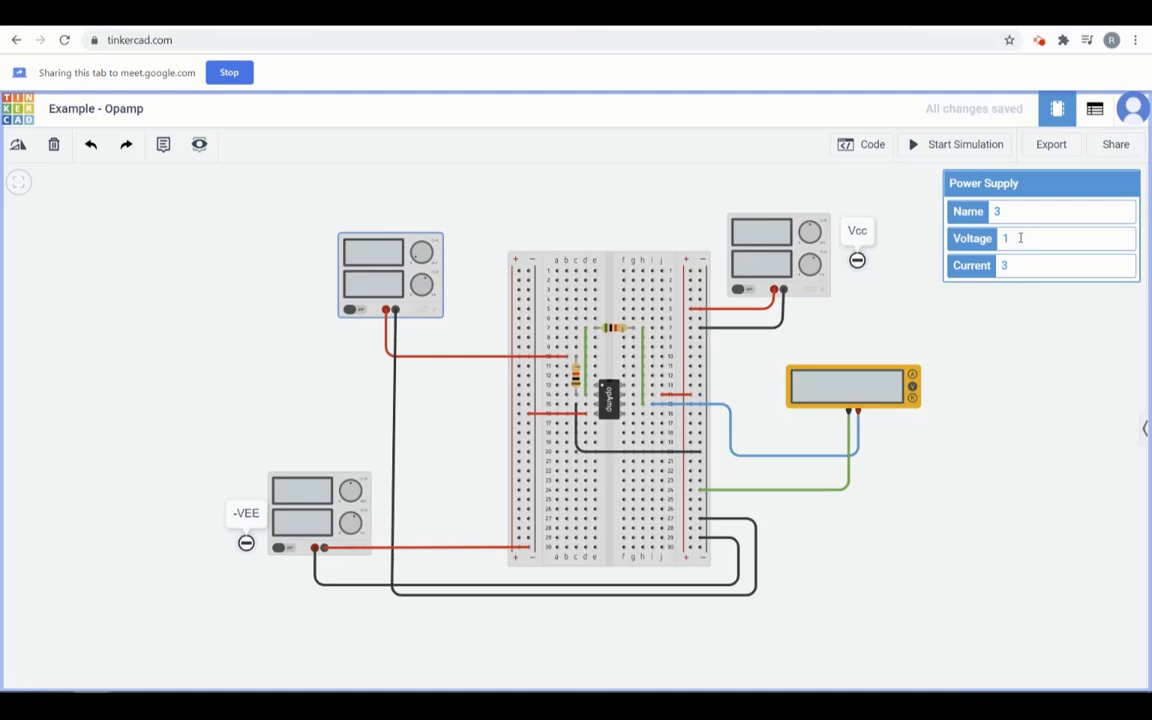
left_click(837, 398)
left_click(930, 440)
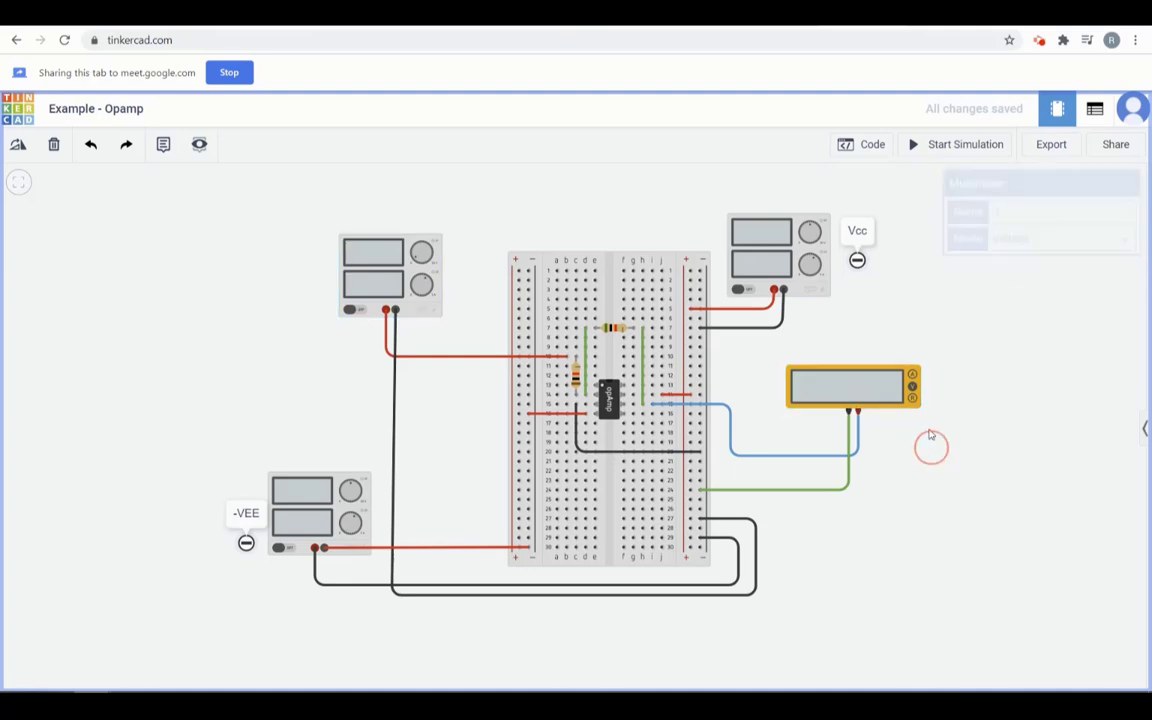
scroll(930, 437, "up", 2)
scroll(940, 445, "down", 1)
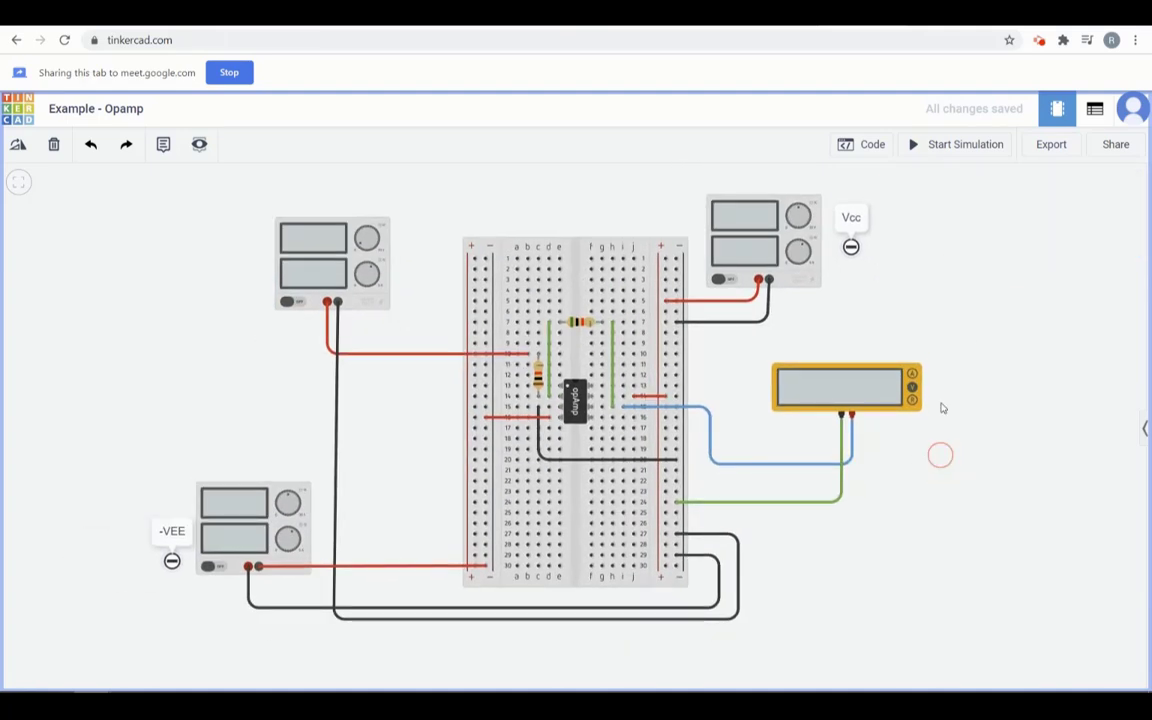
left_click(958, 144)
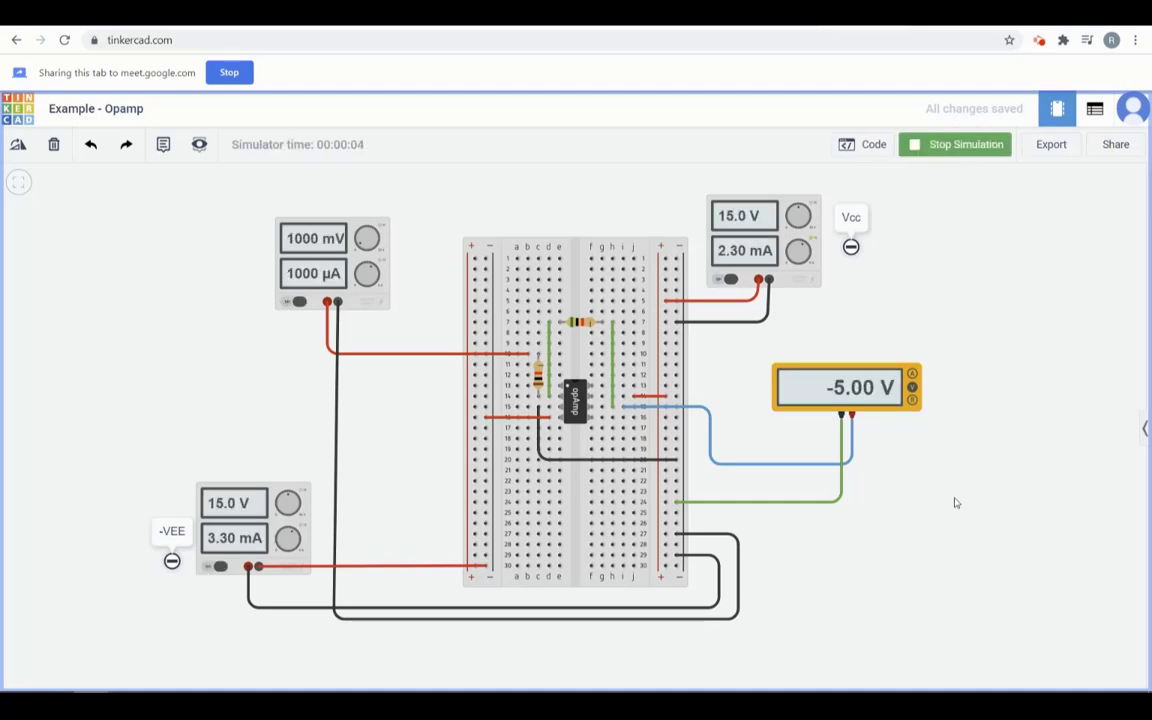
Color the multimeter's negative wire black
left_click(841, 494)
left_click(1010, 212)
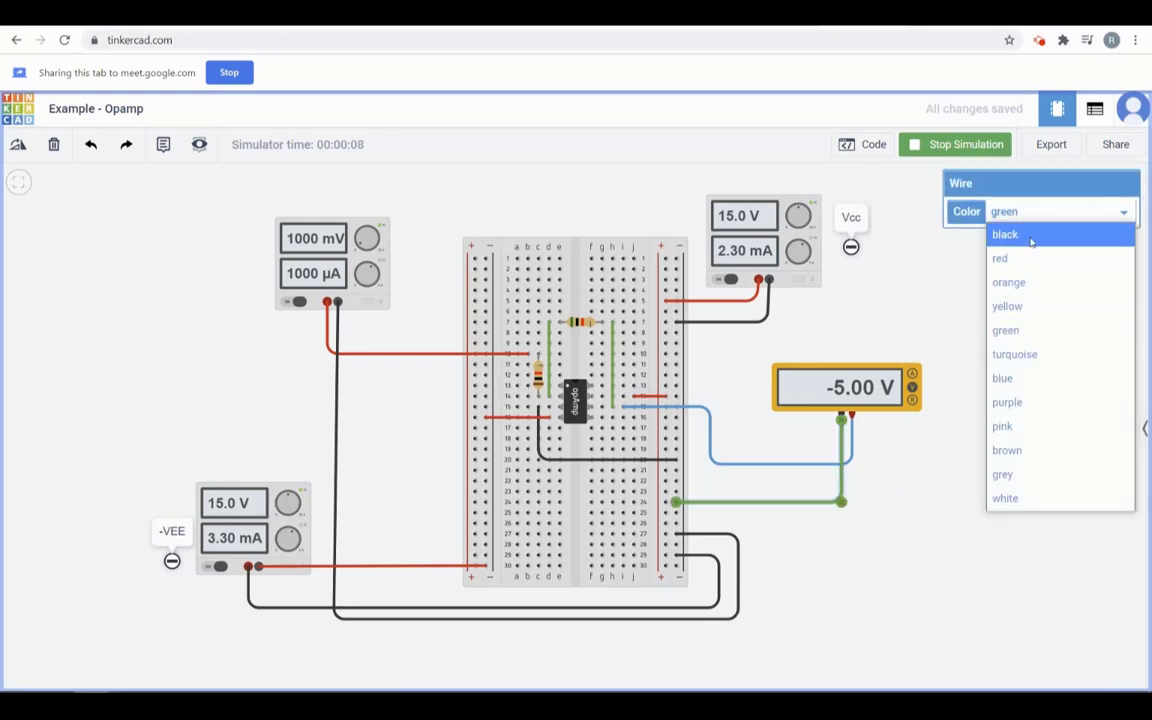
left_click(1000, 234)
left_click(897, 566)
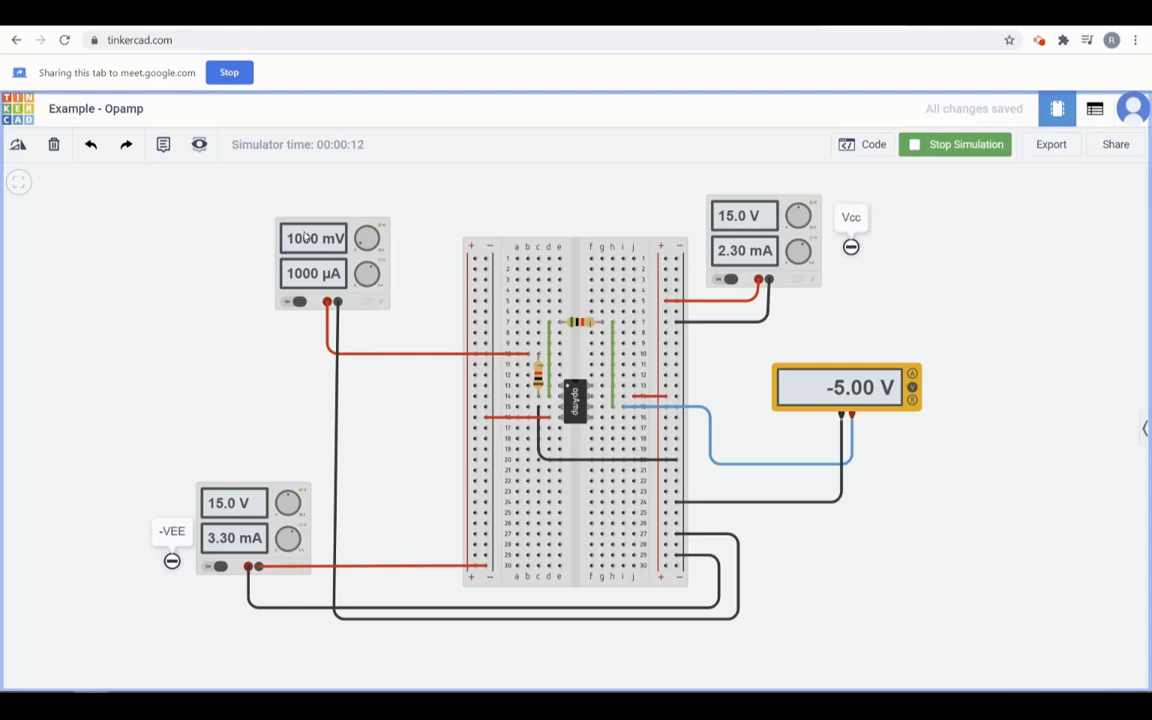
Examine the input supply's voltage setting and the resistance values of the feedback and input resistors
left_click(329, 257)
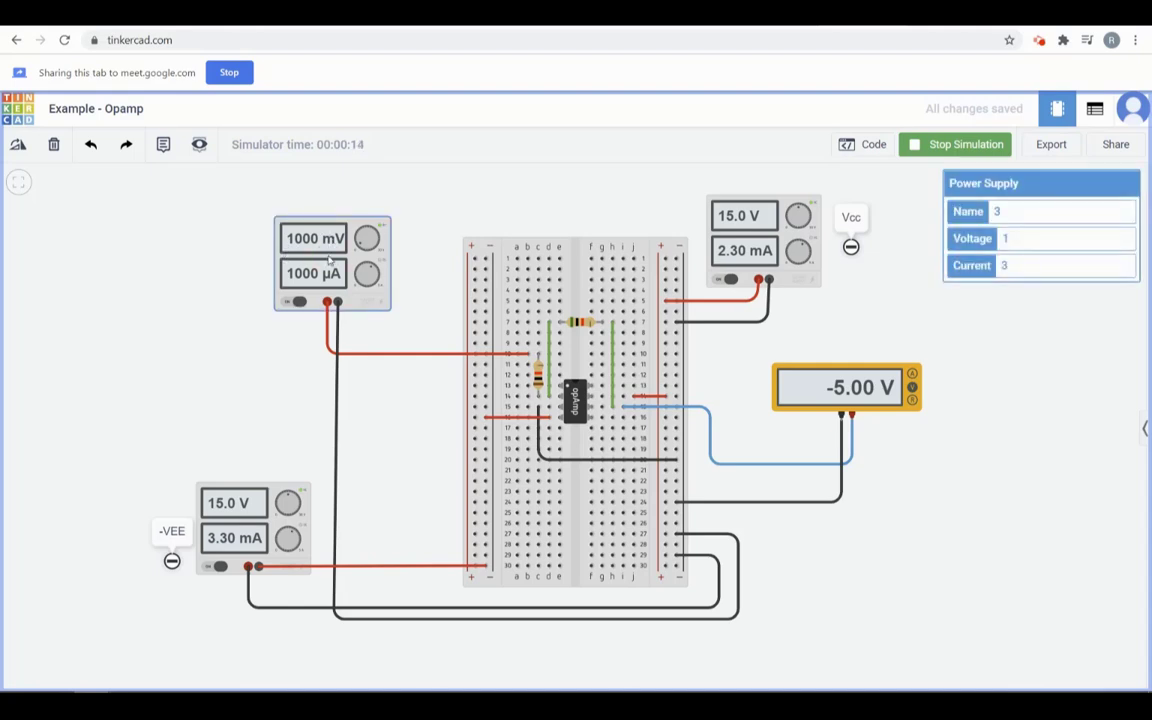
left_click(231, 281)
left_click(321, 246)
left_click(940, 596)
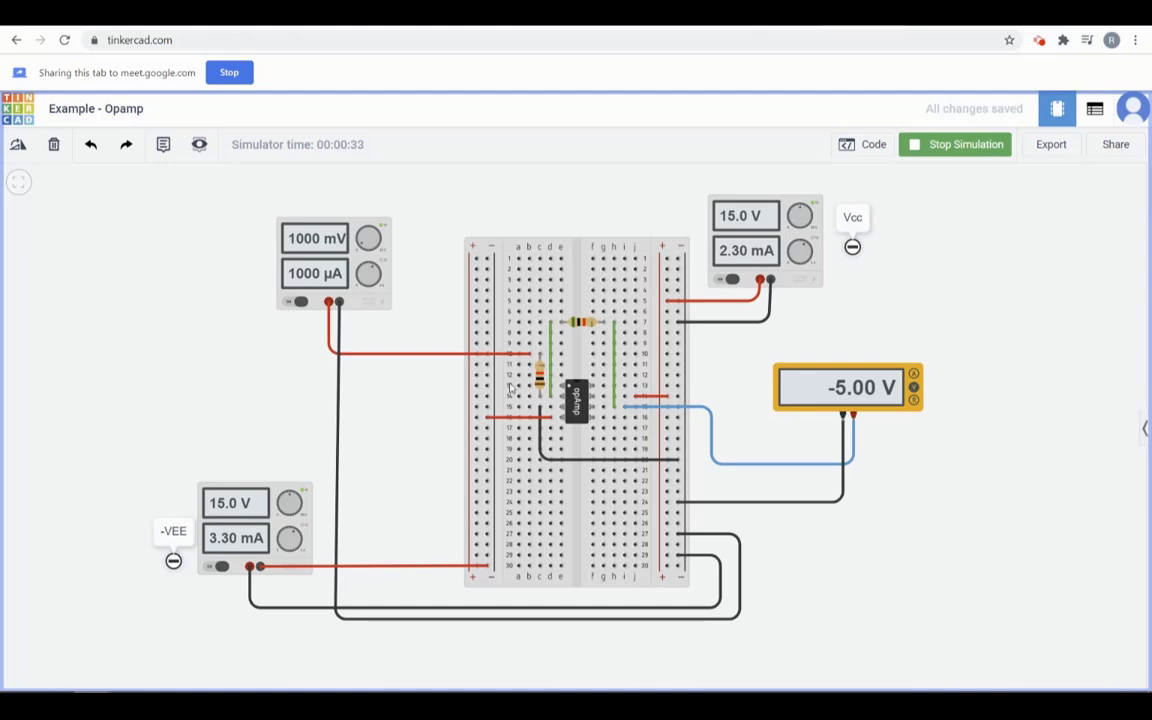
left_click(580, 323)
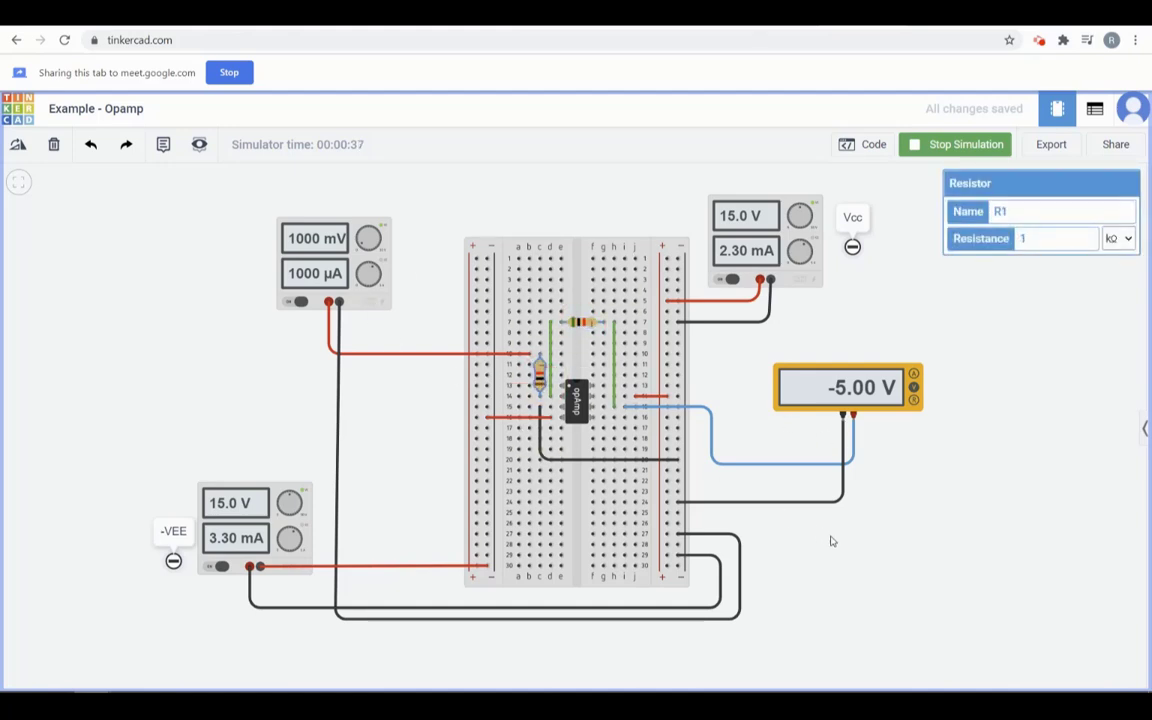
left_click(920, 582)
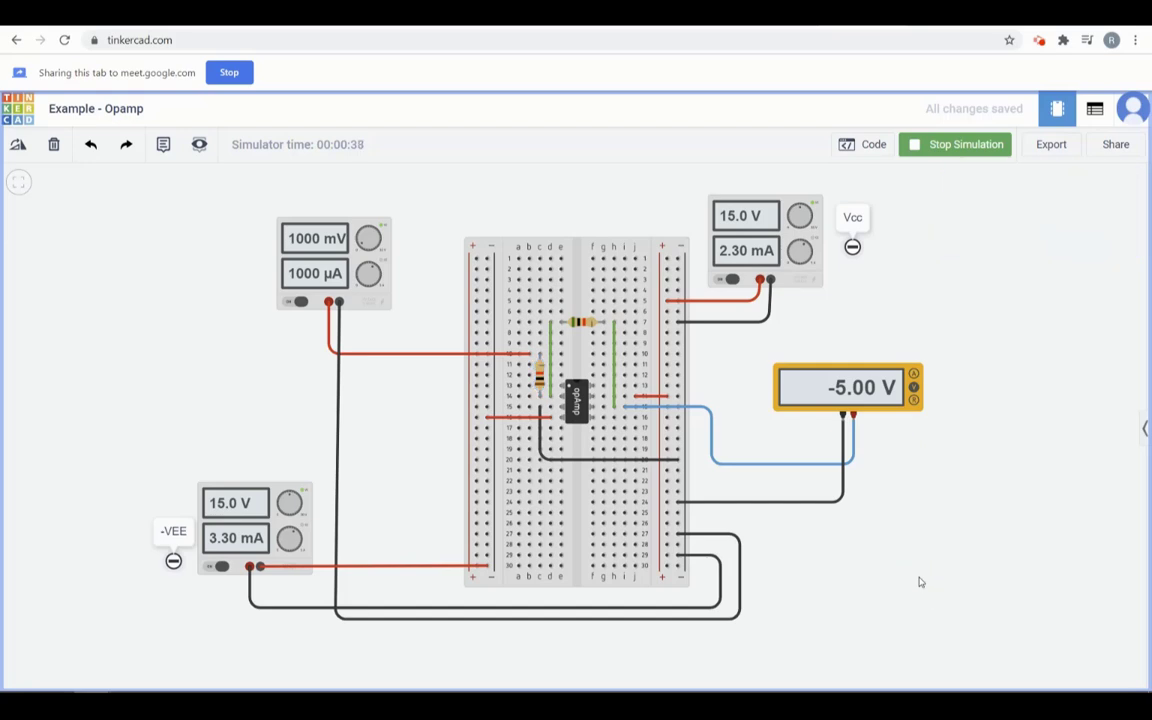
left_click(580, 323)
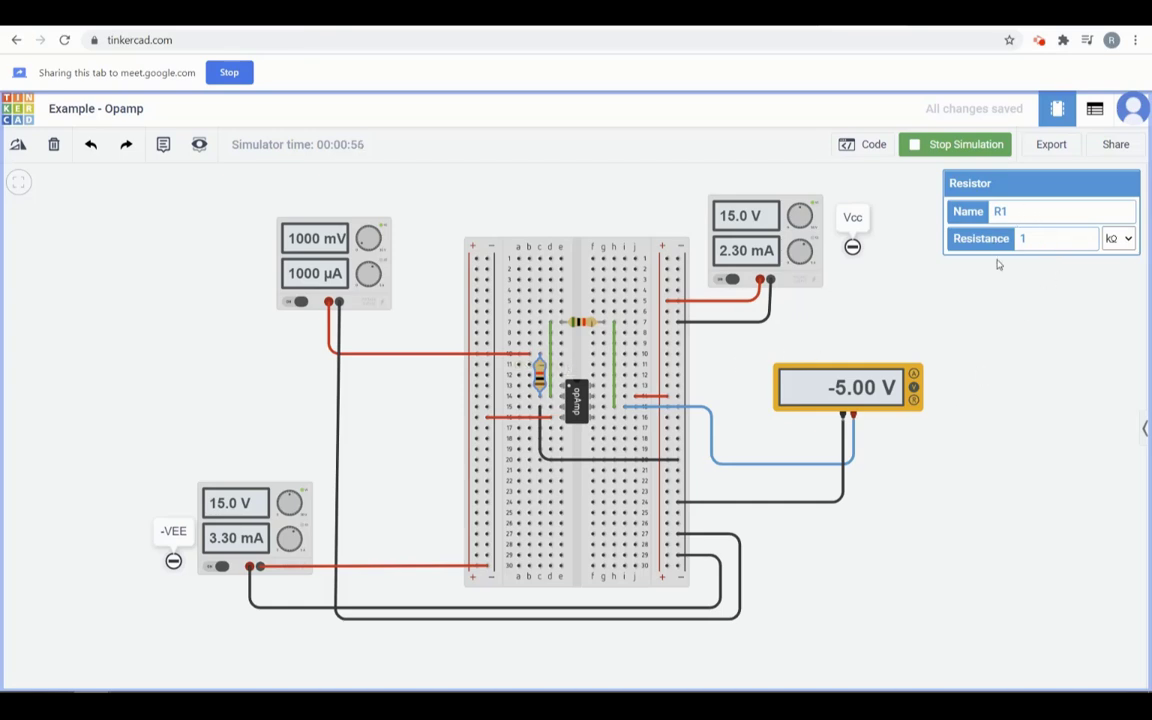
left_click(1010, 351)
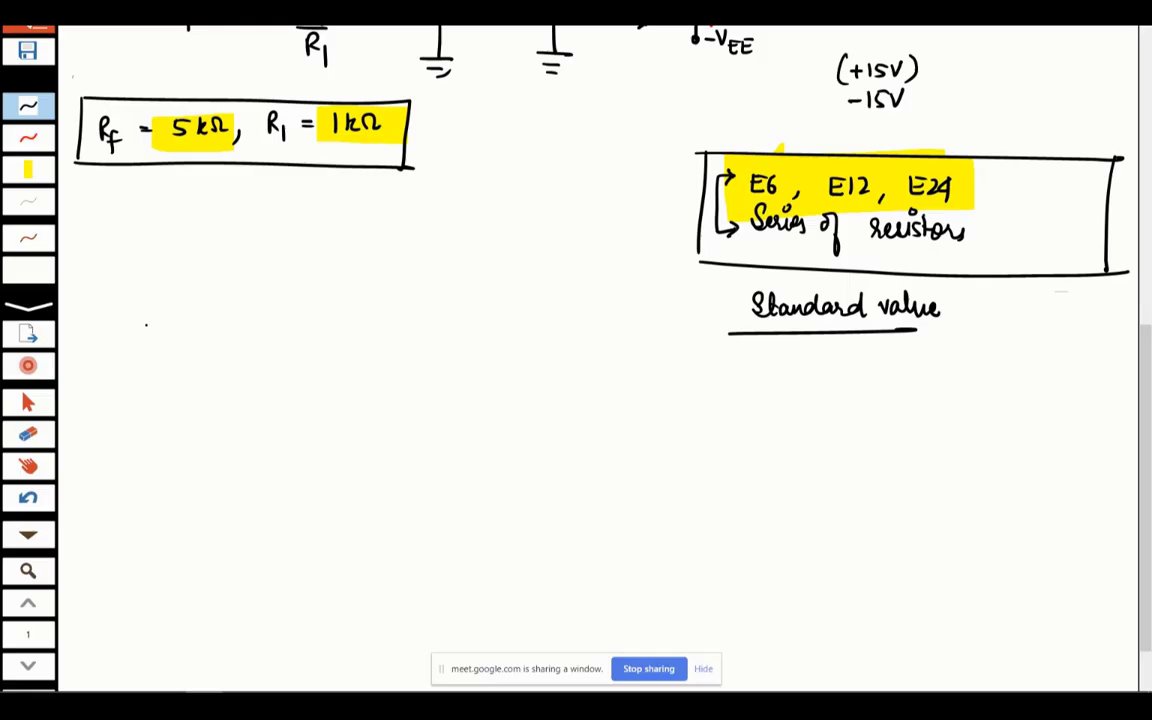
Sketch a two-peak sine wave above a solid baseline, with a dashed midline, below the Rf and R1 box
left_click_drag(104, 328, 322, 326)
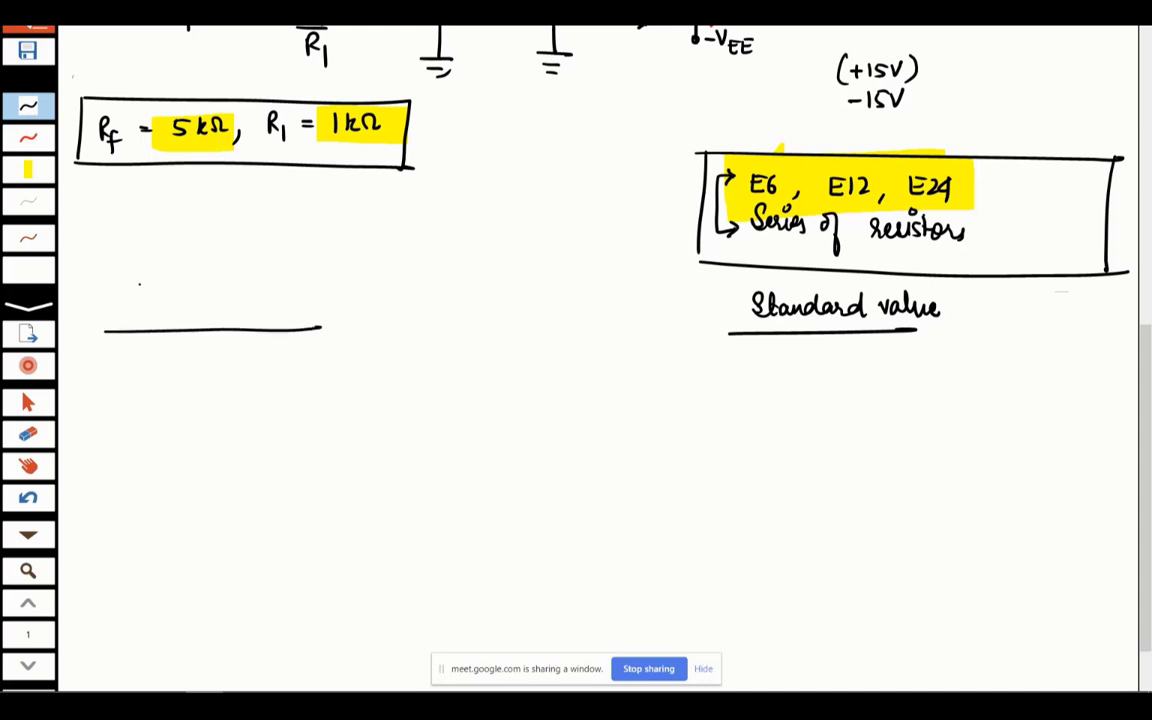
left_click_drag(105, 280, 118, 280)
left_click_drag(138, 280, 156, 280)
left_click_drag(178, 280, 196, 280)
left_click_drag(214, 280, 241, 280)
left_click_drag(268, 279, 284, 279)
mouse_move(126, 282)
left_mouse_down()
mouse_move(174, 218)
mouse_move(193, 305)
mouse_move(278, 228)
mouse_move(332, 275)
left_mouse_up()
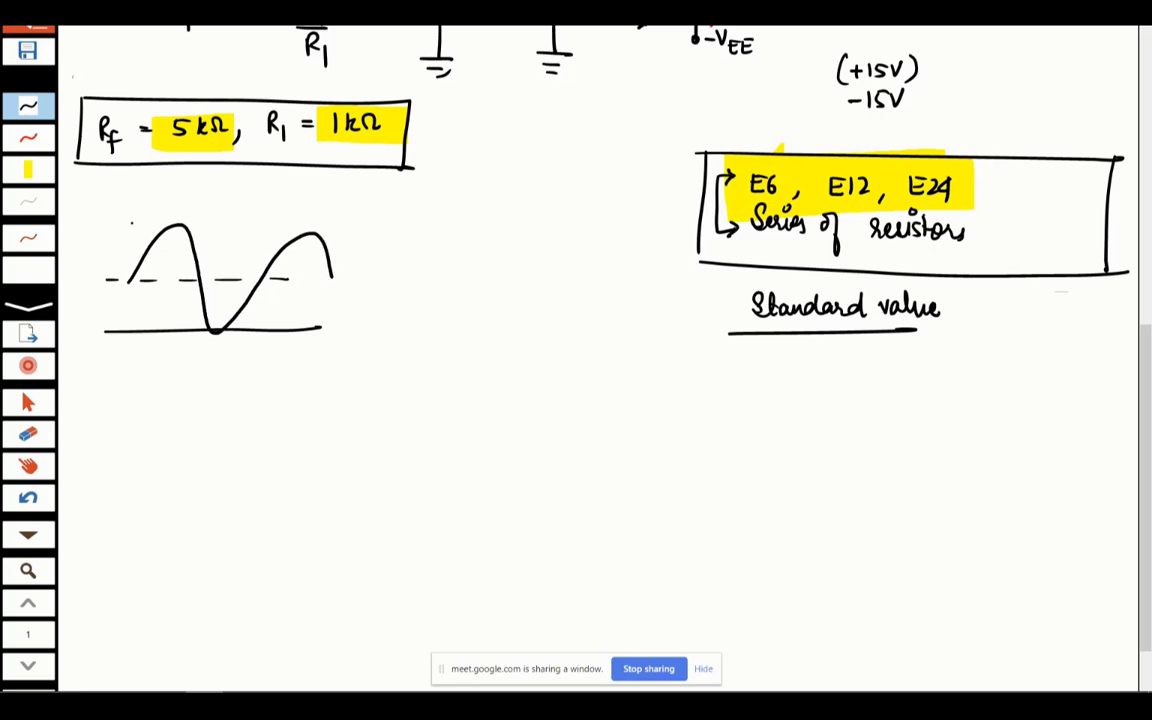
Label the waveform's peak 5V and its midline 2.5V, and extend the wave and dashed midline by another trough
mouse_move(101, 222)
left_mouse_down()
mouse_move(118, 222)
mouse_move(80, 228)
left_mouse_up()
left_click_drag(84, 216, 92, 216)
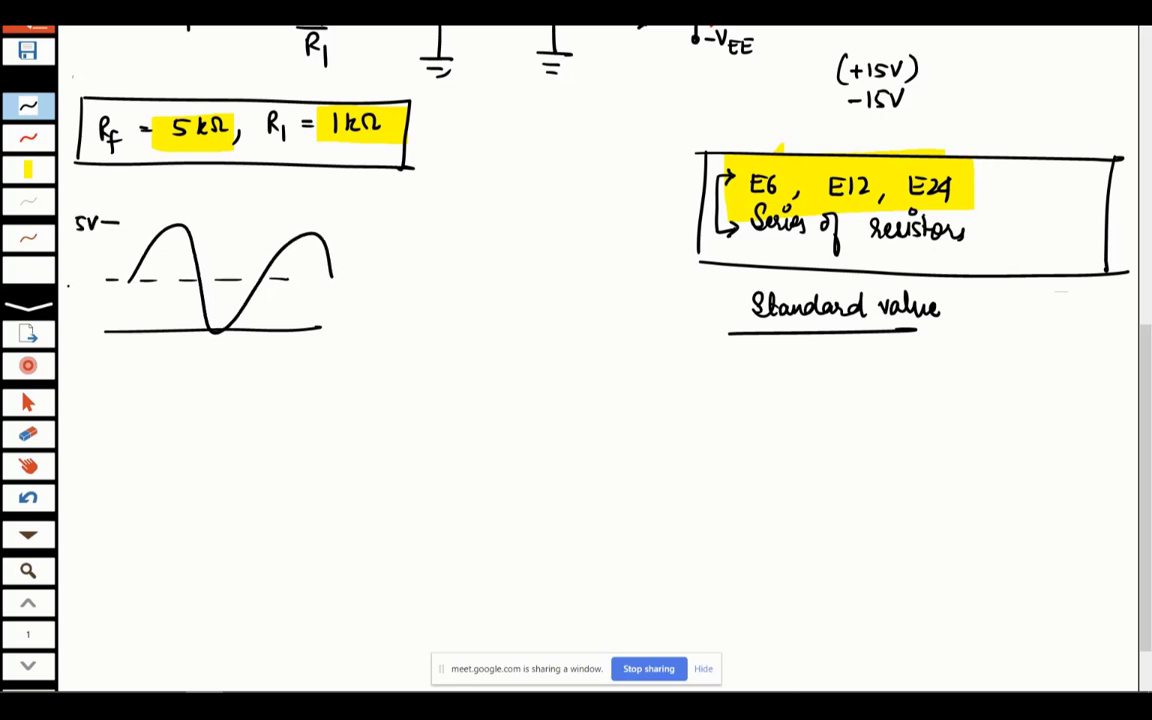
left_click_drag(68, 277, 86, 288)
mouse_move(92, 278)
left_mouse_down()
mouse_move(104, 283)
mouse_move(86, 276)
mouse_move(82, 289)
left_mouse_up()
left_click(76, 290)
left_click_drag(88, 278, 100, 280)
mouse_move(332, 277)
left_mouse_down()
mouse_move(374, 304)
mouse_move(359, 318)
mouse_move(394, 289)
mouse_move(326, 283)
left_mouse_up()
left_click_drag(344, 284, 399, 286)
Write the notes "Vp = 5V" and "DC offset : 2.5V" beneath the waveform
mouse_move(88, 381)
left_mouse_down()
mouse_move(91, 394)
mouse_move(97, 380)
left_mouse_up()
mouse_move(101, 386)
left_mouse_down()
mouse_move(101, 402)
mouse_move(142, 393)
mouse_move(152, 376)
left_mouse_up()
left_click_drag(160, 375, 176, 371)
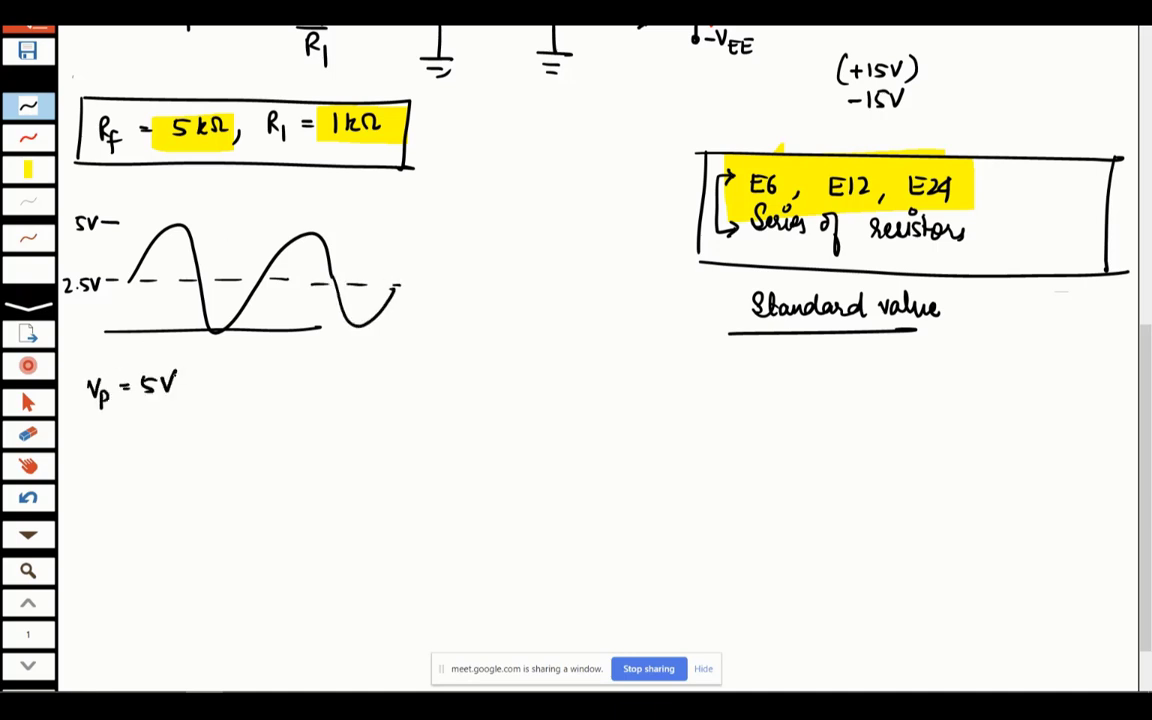
left_click_drag(80, 428, 82, 451)
mouse_move(104, 429)
left_mouse_down()
mouse_move(104, 450)
mouse_move(111, 441)
left_mouse_up()
mouse_move(125, 425)
left_mouse_down()
mouse_move(121, 458)
mouse_move(134, 458)
left_mouse_up()
left_click_drag(115, 440, 165, 445)
left_click(187, 433)
left_click(187, 442)
mouse_move(156, 434)
left_mouse_down()
mouse_move(230, 441)
mouse_move(266, 424)
left_mouse_up()
left_click(226, 434)
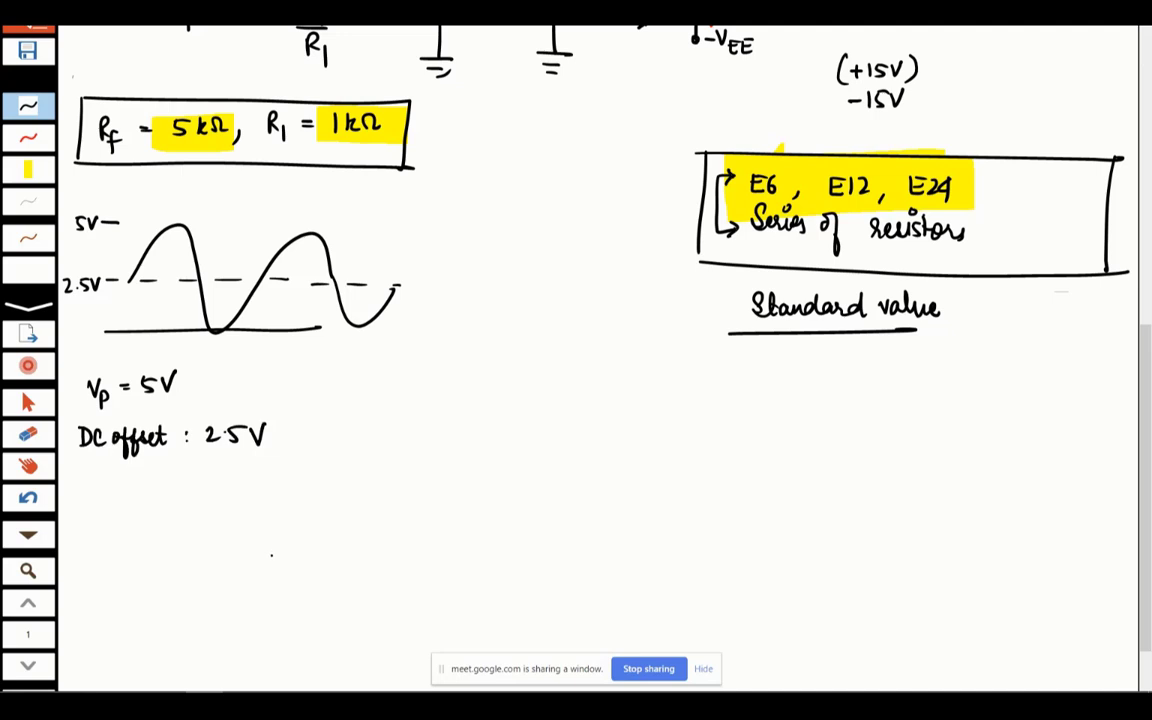
Bracket and frame the notes beneath the waveform, and underline their 2.5V offset value
left_click_drag(286, 368, 282, 448)
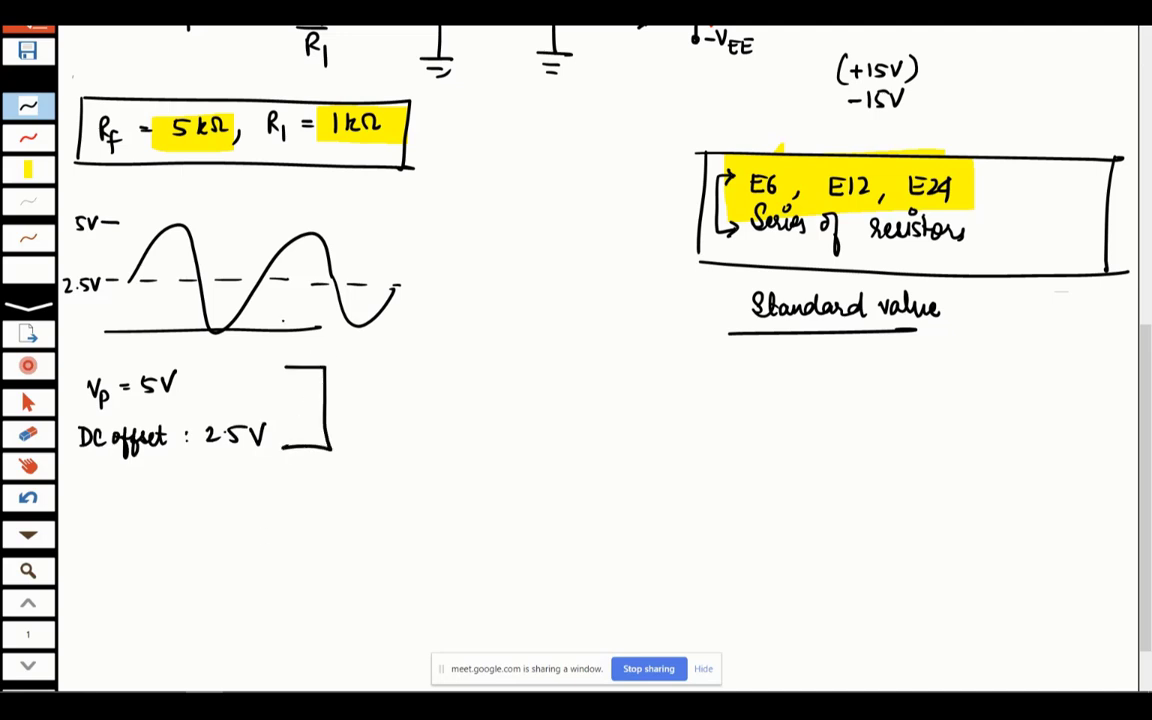
mouse_move(77, 350)
left_mouse_down()
mouse_move(150, 351)
mouse_move(346, 440)
mouse_move(57, 471)
left_mouse_up()
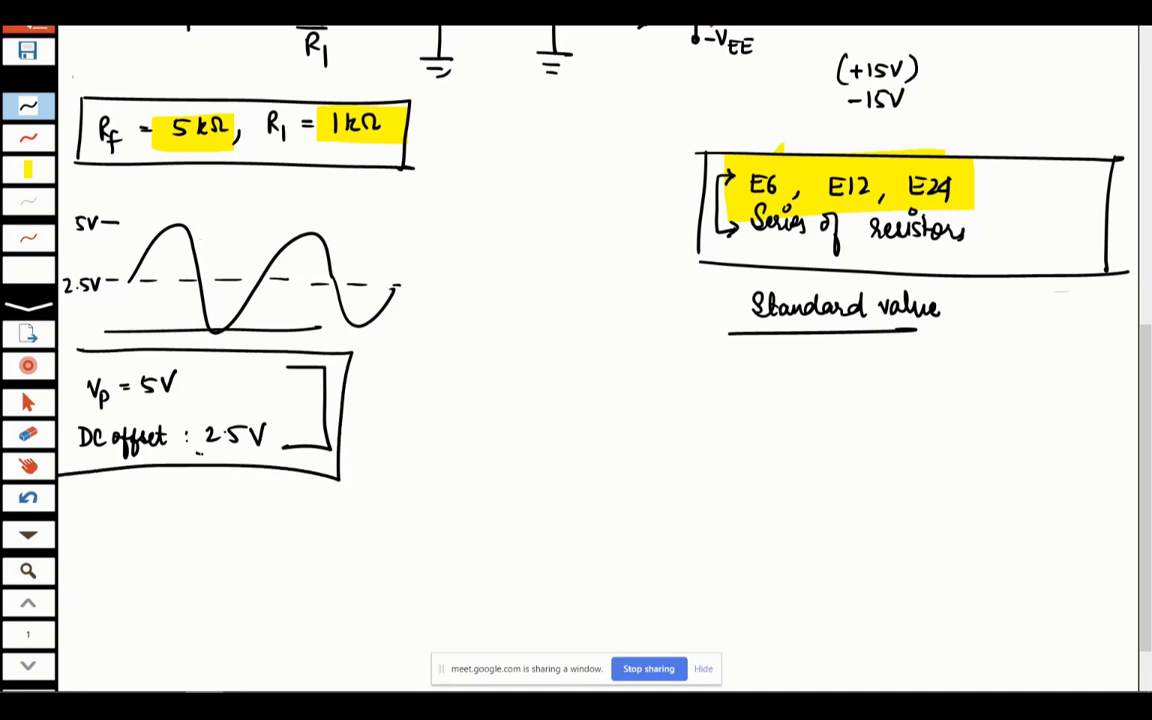
left_click_drag(197, 453, 250, 455)
Write "DC offset : 2.5V" beside the waveform
mouse_move(457, 241)
left_mouse_down()
mouse_move(462, 255)
mouse_move(541, 256)
left_mouse_up()
left_click_drag(535, 247, 547, 249)
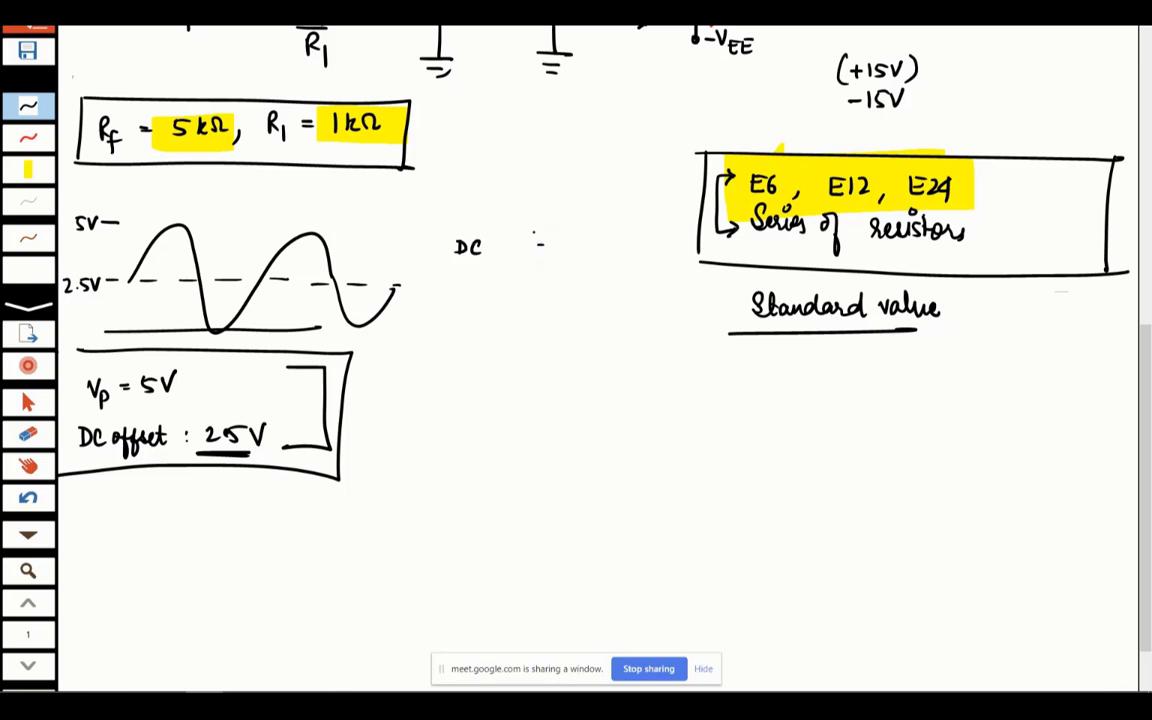
mouse_move(508, 244)
left_mouse_down()
mouse_move(514, 262)
mouse_move(549, 256)
left_mouse_up()
mouse_move(553, 241)
left_mouse_down()
mouse_move(553, 258)
mouse_move(558, 248)
mouse_move(599, 260)
left_mouse_up()
left_click(576, 249)
left_click(576, 257)
left_click_drag(605, 251, 613, 245)
left_click_drag(623, 242, 638, 241)
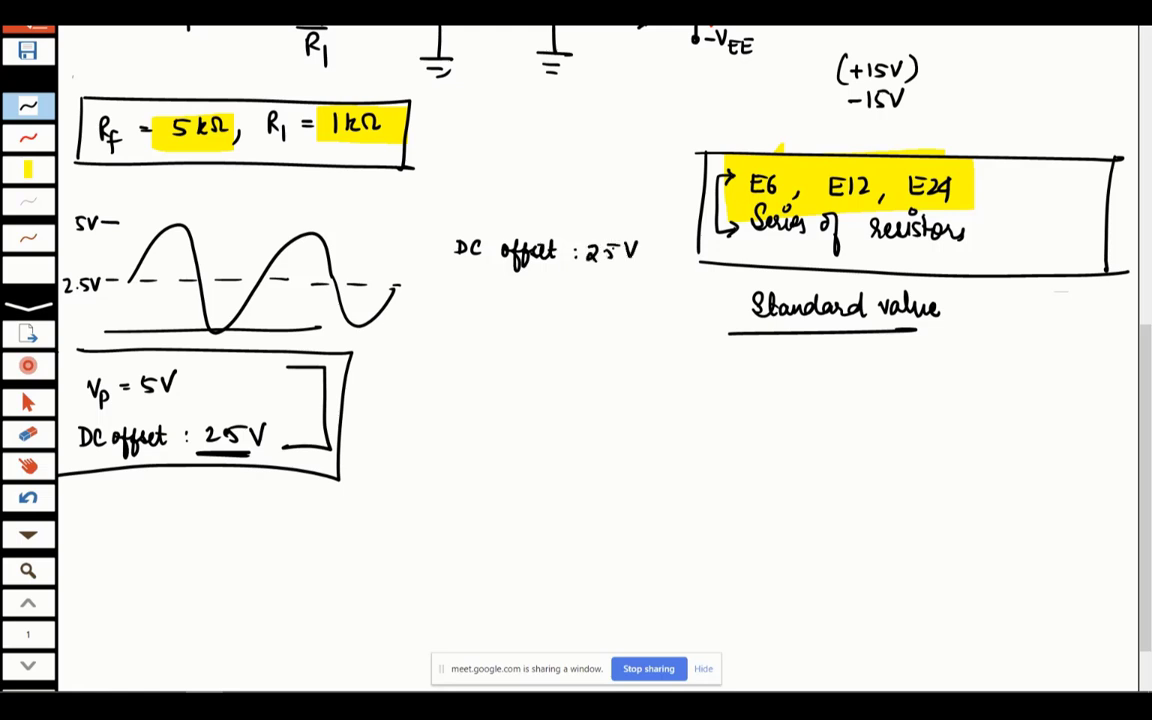
Write "Vp = 2.5V" under the DC offset note beside the waveform
mouse_move(454, 273)
left_mouse_down()
mouse_move(470, 273)
mouse_move(470, 291)
mouse_move(505, 282)
left_mouse_up()
left_click_drag(489, 288, 546, 291)
left_click(538, 287)
left_click_drag(549, 278, 571, 274)
left_click(570, 304)
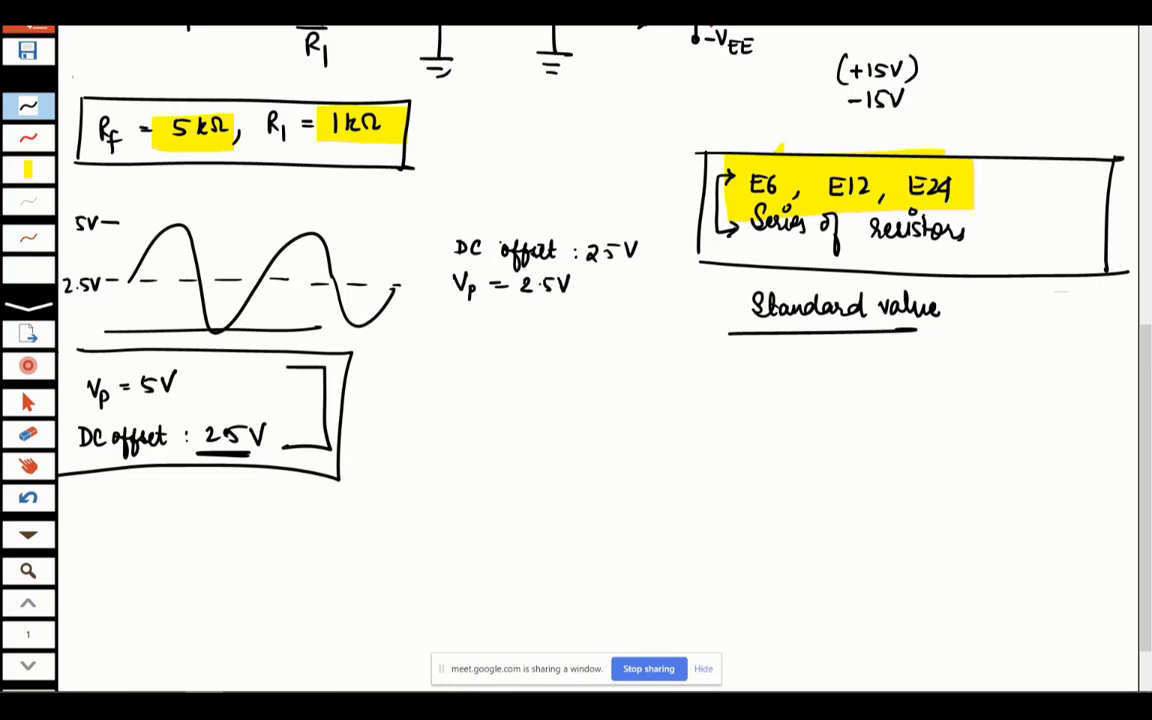
Retrace the waveform's dashed 2.5V midline and circle the "Vp = 2.5V" note
left_click_drag(133, 282, 154, 282)
left_click_drag(164, 282, 180, 282)
left_click_drag(194, 282, 248, 282)
left_click_drag(263, 282, 285, 282)
left_click_drag(300, 283, 320, 283)
left_click_drag(335, 284, 355, 284)
left_click_drag(370, 285, 390, 286)
left_click_drag(530, 262, 545, 264)
Mark the waveform with an arrow pointing at its first crest, removing the arrow drawn at the second one
mouse_move(369, 216)
left_mouse_down()
mouse_move(272, 258)
mouse_move(290, 250)
left_mouse_up()
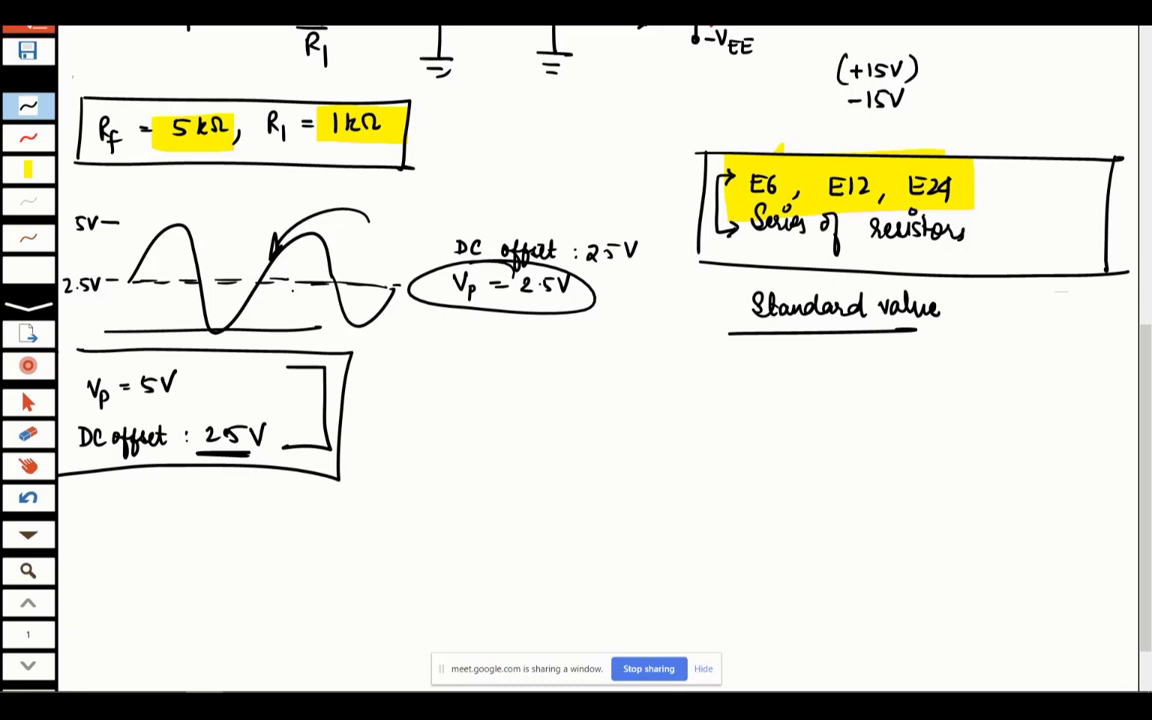
left_click(371, 215)
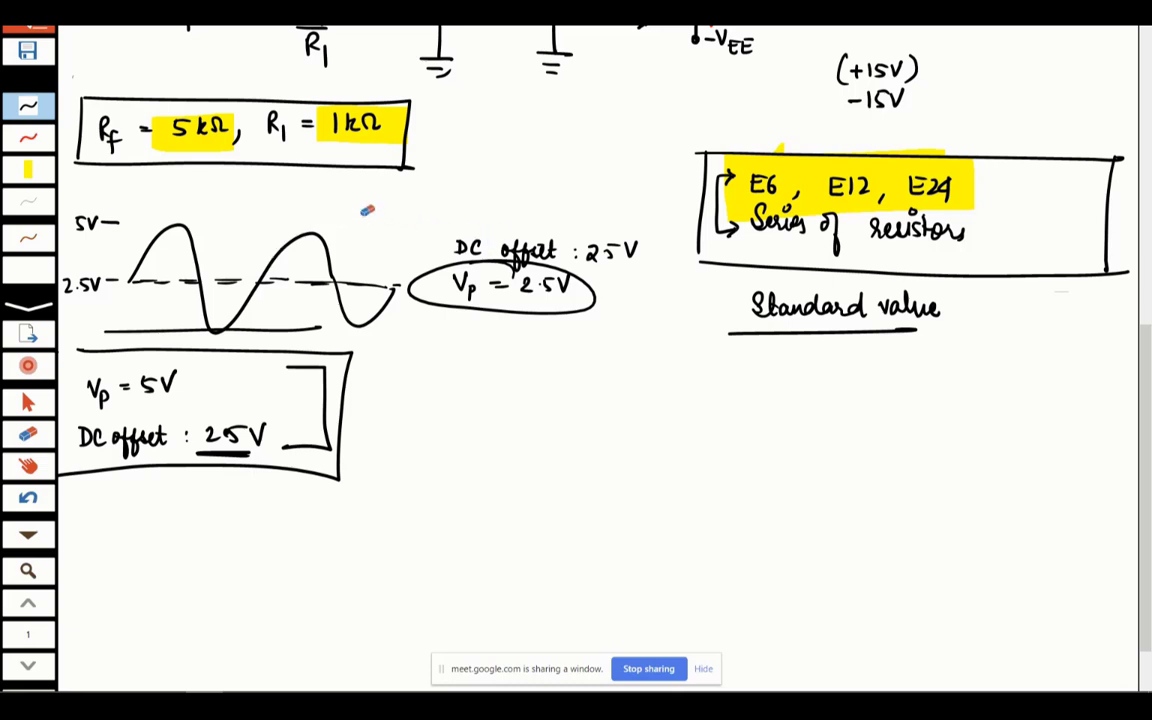
left_click_drag(110, 180, 138, 209)
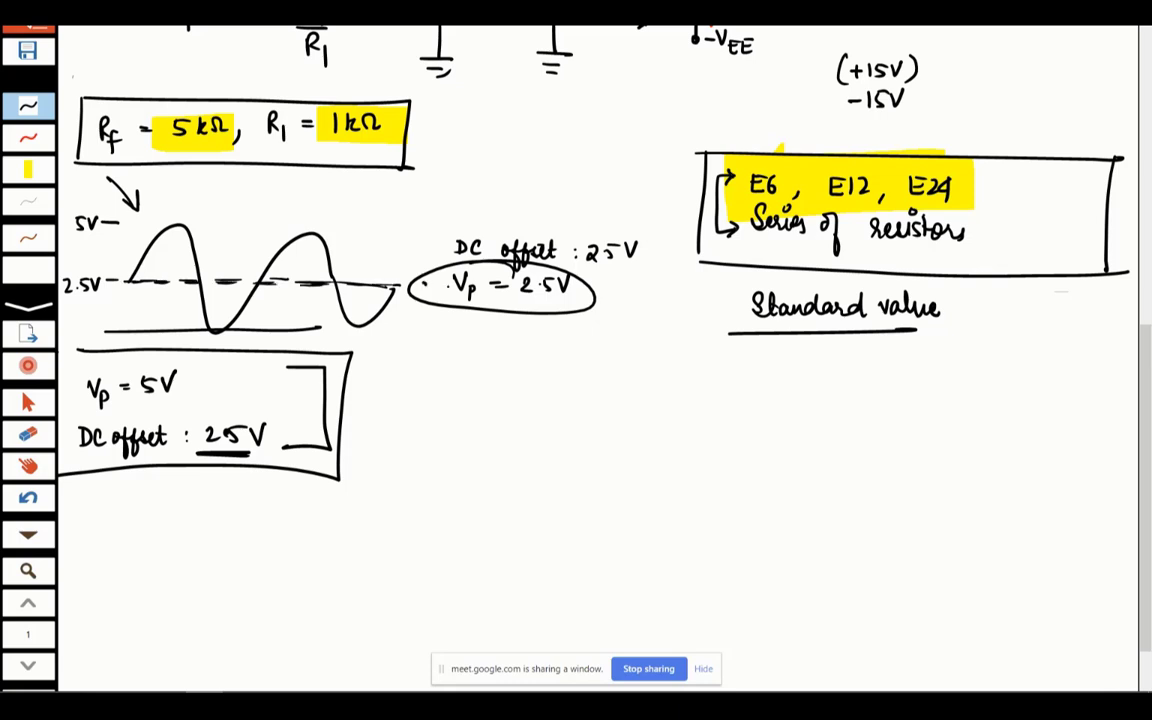
Double-underline the circled note's 2.5V value and retrace the sine wave
left_click_drag(509, 301, 572, 300)
left_click_drag(510, 308, 575, 307)
mouse_move(122, 283)
left_mouse_down()
mouse_move(131, 224)
mouse_move(170, 210)
mouse_move(190, 292)
mouse_move(292, 222)
mouse_move(328, 292)
mouse_move(390, 290)
left_mouse_up()
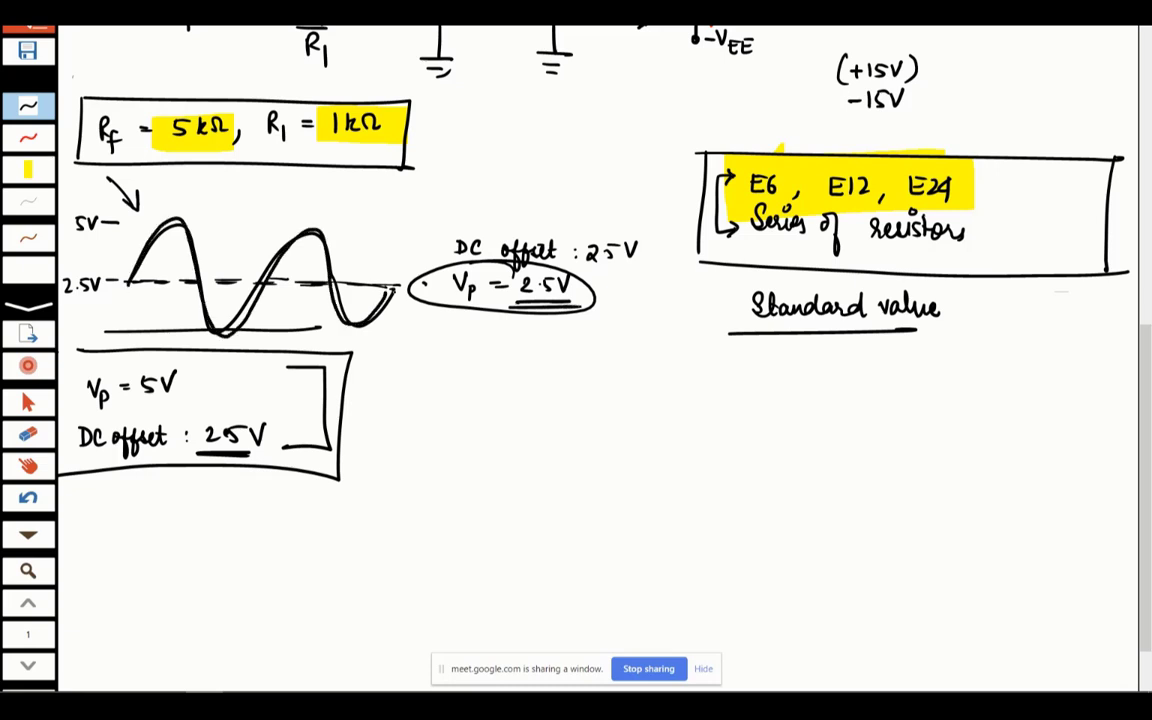
Replace the inner bracket with a closing edge for the notes' frame, and circle "Vp = 5V" and the 2.5V offset
left_click_drag(313, 377, 281, 363)
left_click_drag(77, 352, 69, 480)
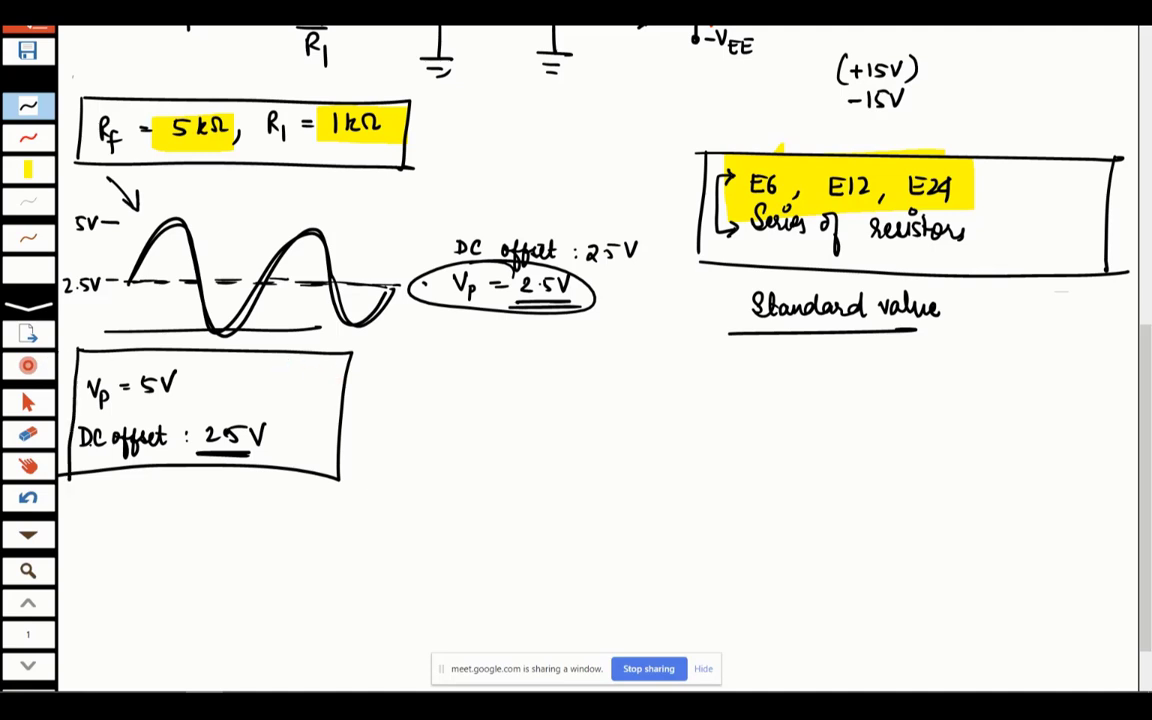
left_click_drag(230, 406, 180, 425)
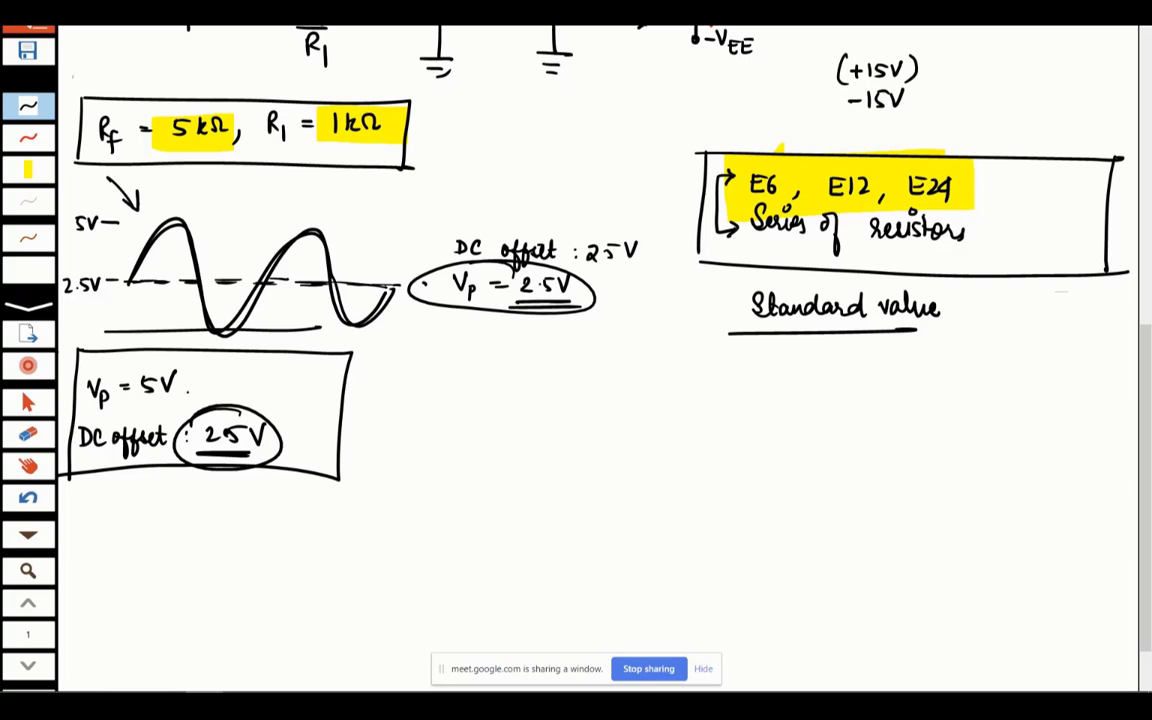
mouse_move(160, 356)
left_mouse_down()
mouse_move(188, 375)
mouse_move(170, 360)
left_mouse_up()
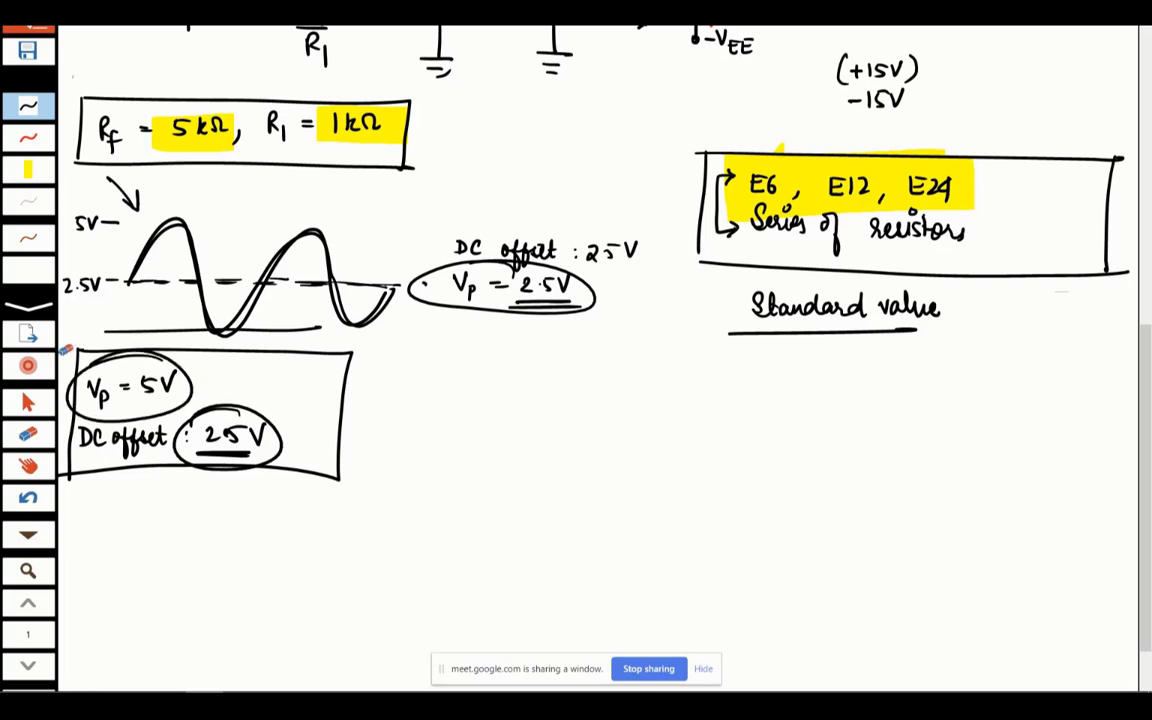
Erase the circles, the underline and most of the frame around the notes beneath the waveform, keeping one side line
left_click_drag(92, 366, 120, 362)
left_click_drag(255, 403, 249, 408)
left_click_drag(238, 456, 240, 476)
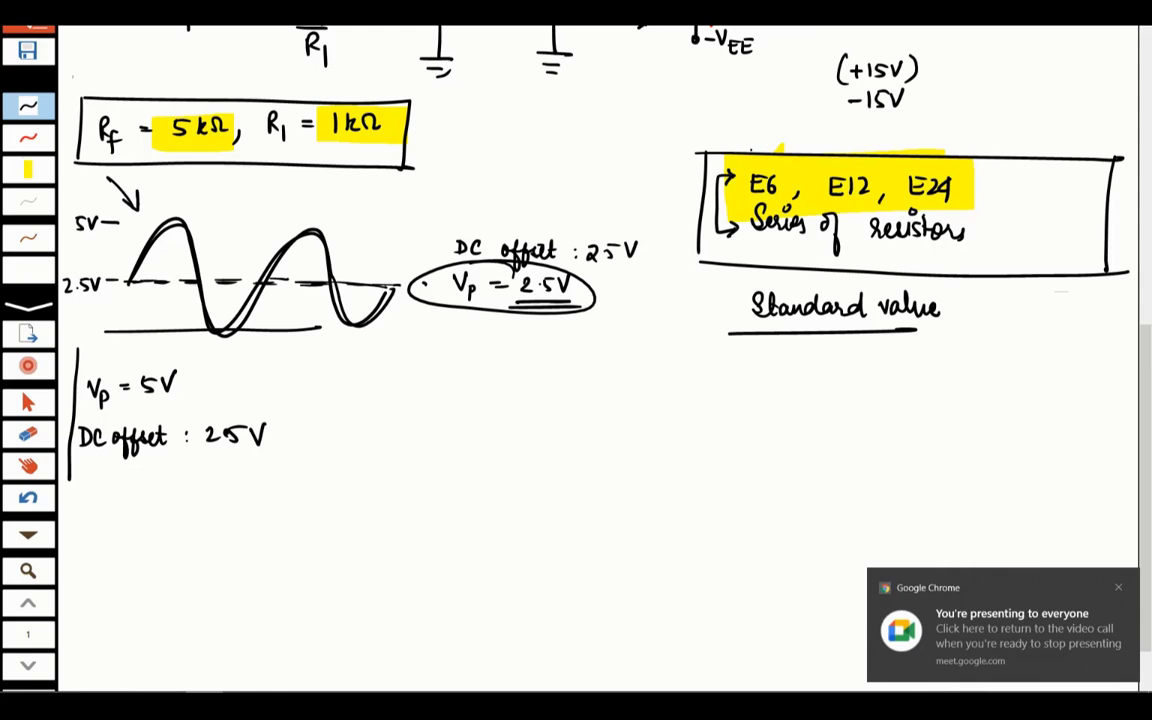
Draw arrows pointing to E6, E12 and E24, and a long horizontal line below the "Standard value" heading
left_click_drag(727, 120, 748, 143)
left_click_drag(814, 126, 832, 150)
left_click_drag(910, 122, 922, 155)
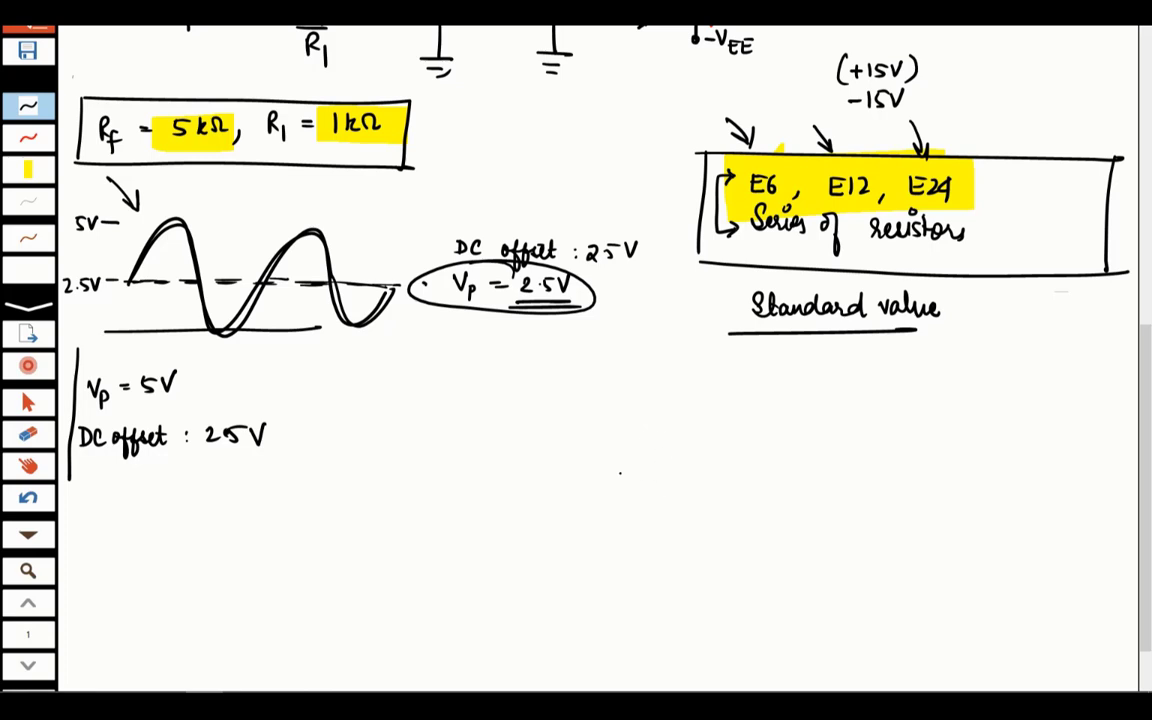
left_click_drag(583, 476, 1040, 467)
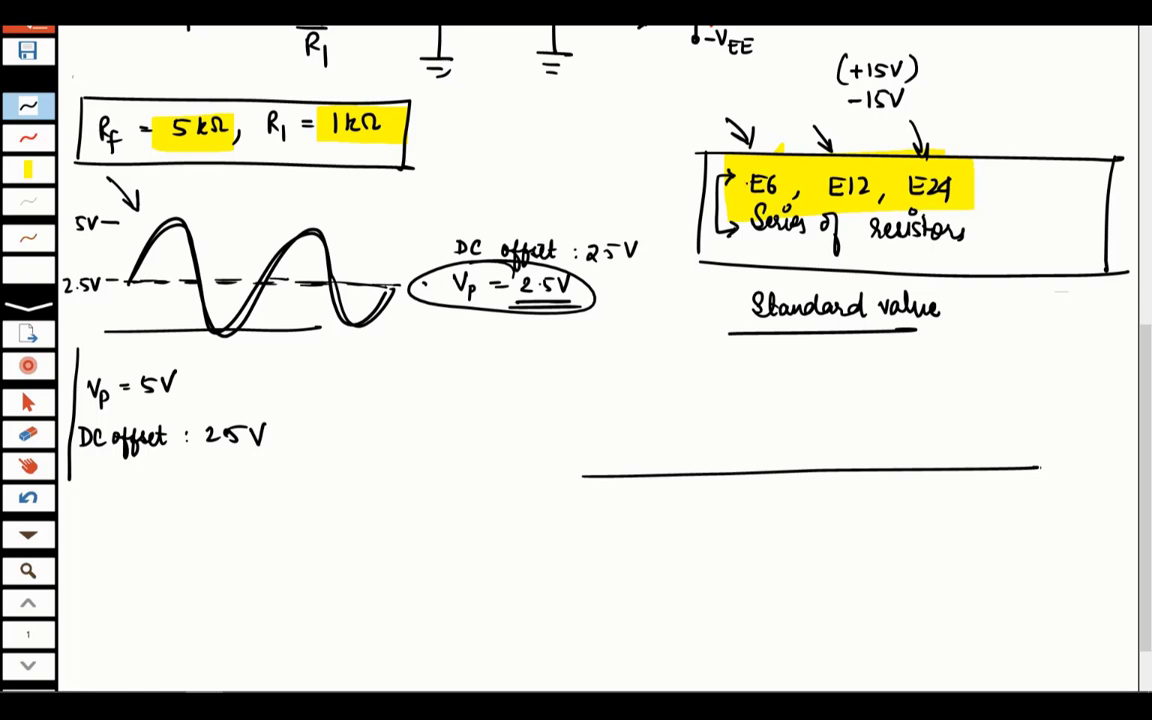
Circle the numbers in E6, E12 and E24, and erase the circles together with the yellow highlight
left_click_drag(786, 171, 780, 170)
left_click_drag(862, 170, 856, 170)
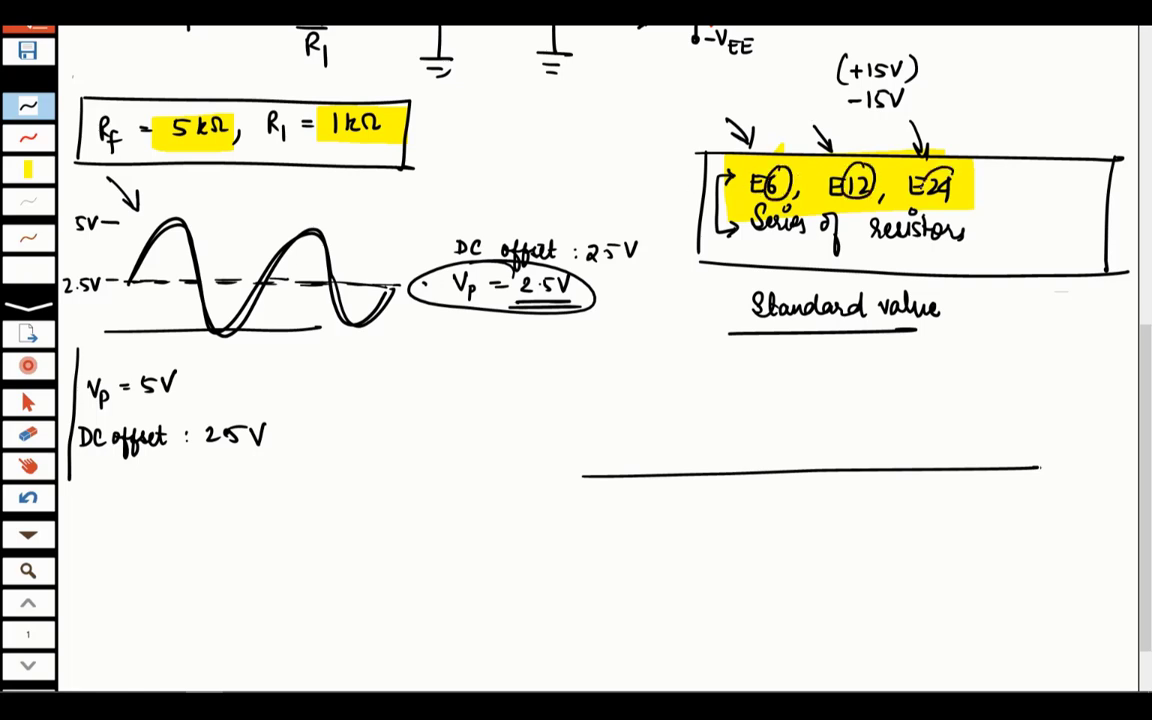
left_click_drag(946, 172, 960, 188)
left_click_drag(875, 163, 866, 163)
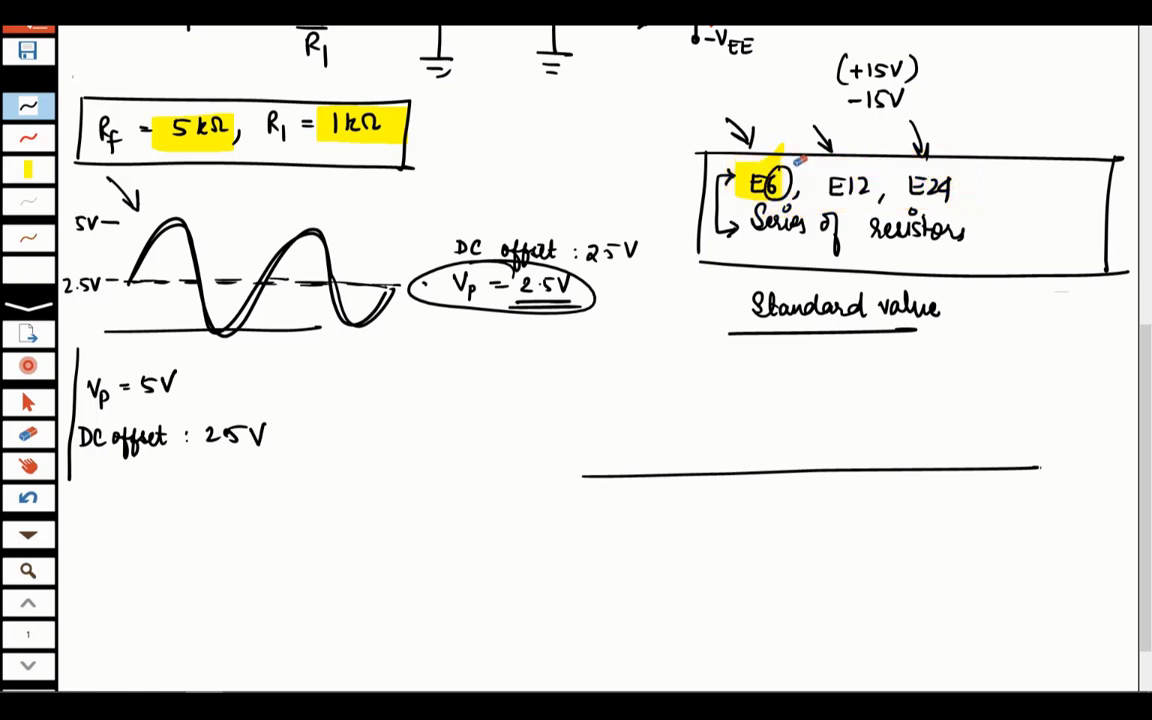
left_click_drag(771, 161, 782, 185)
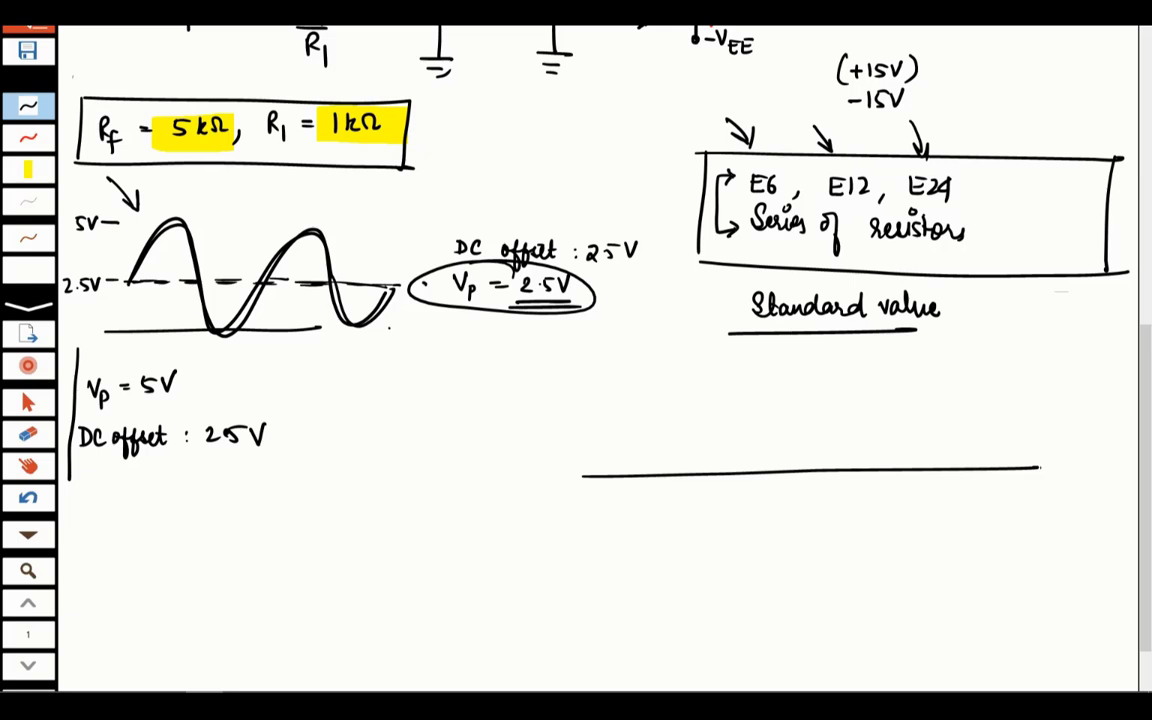
Write the example resistances 1Ω, 2Ω, 3Ω and 4Ω below the circled Vp note, and erase them
mouse_move(406, 341)
left_mouse_down()
mouse_move(407, 360)
mouse_move(453, 362)
mouse_move(505, 344)
left_mouse_up()
left_click(490, 350)
left_click_drag(512, 350, 595, 348)
left_click_drag(606, 344, 646, 356)
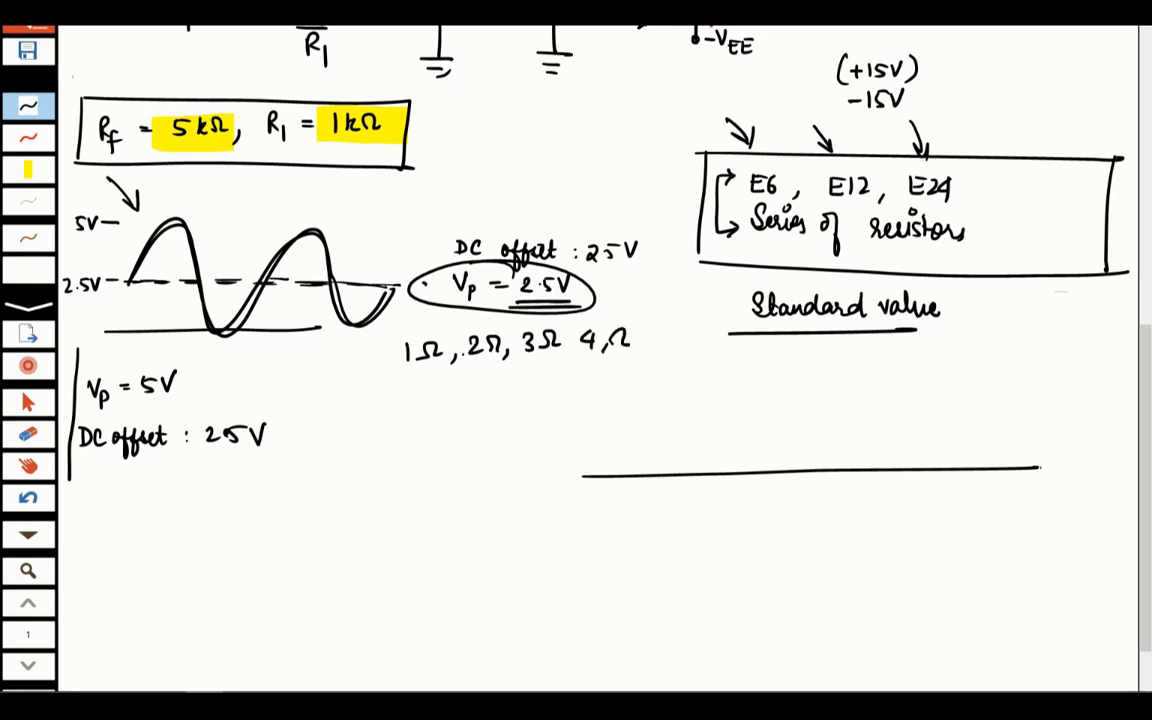
left_click_drag(401, 357, 504, 329)
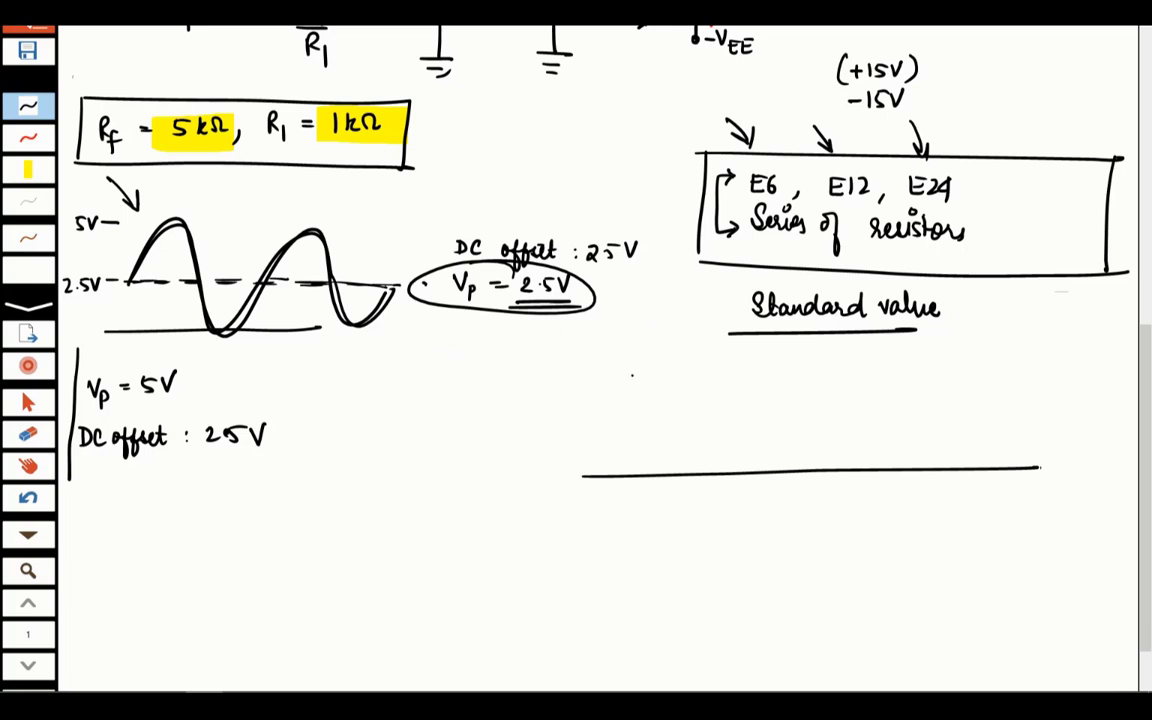
Circle E6 in the resistor series box, and add ticks labeled 1 and 10 to the horizontal line
left_click_drag(772, 166, 784, 172)
left_click_drag(648, 467, 646, 485)
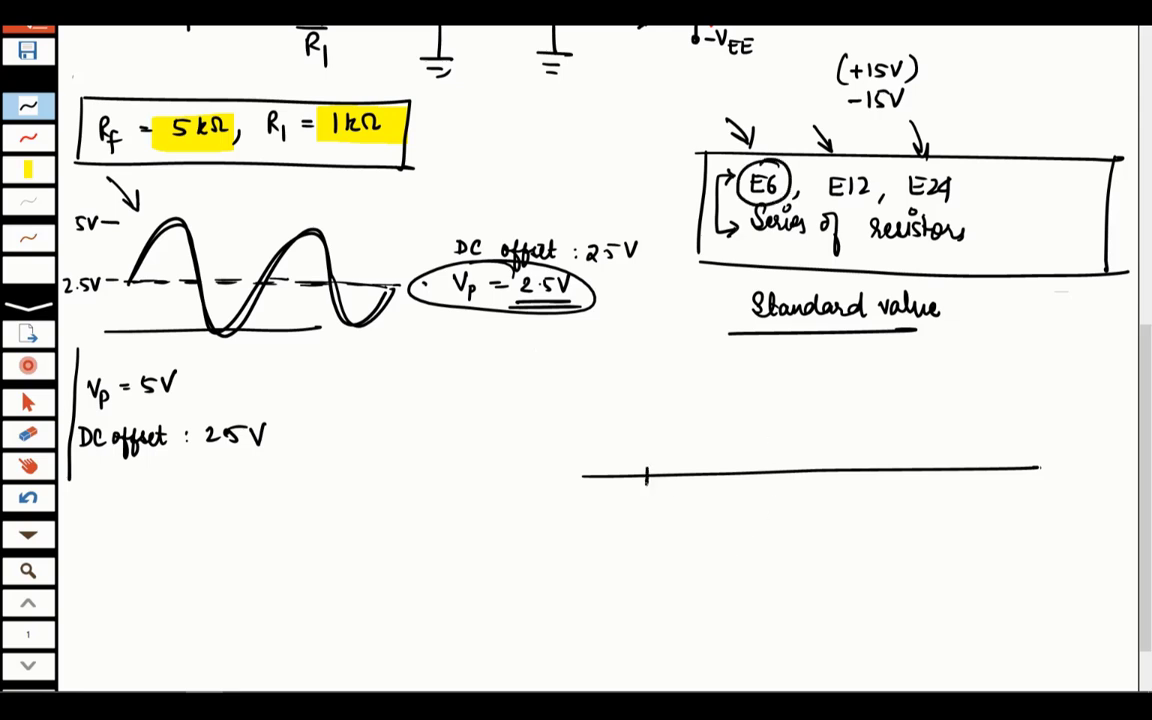
left_click_drag(875, 460, 876, 477)
left_click_drag(643, 497, 643, 512)
left_click_drag(868, 490, 868, 506)
mouse_move(877, 489)
left_mouse_down()
mouse_move(884, 505)
mouse_move(878, 489)
left_mouse_up()
Write E3 beside the resistor series box, and clear the trial ticks drawn between 1 and 10
mouse_move(691, 469)
left_mouse_down()
mouse_move(692, 484)
mouse_move(843, 482)
left_mouse_up()
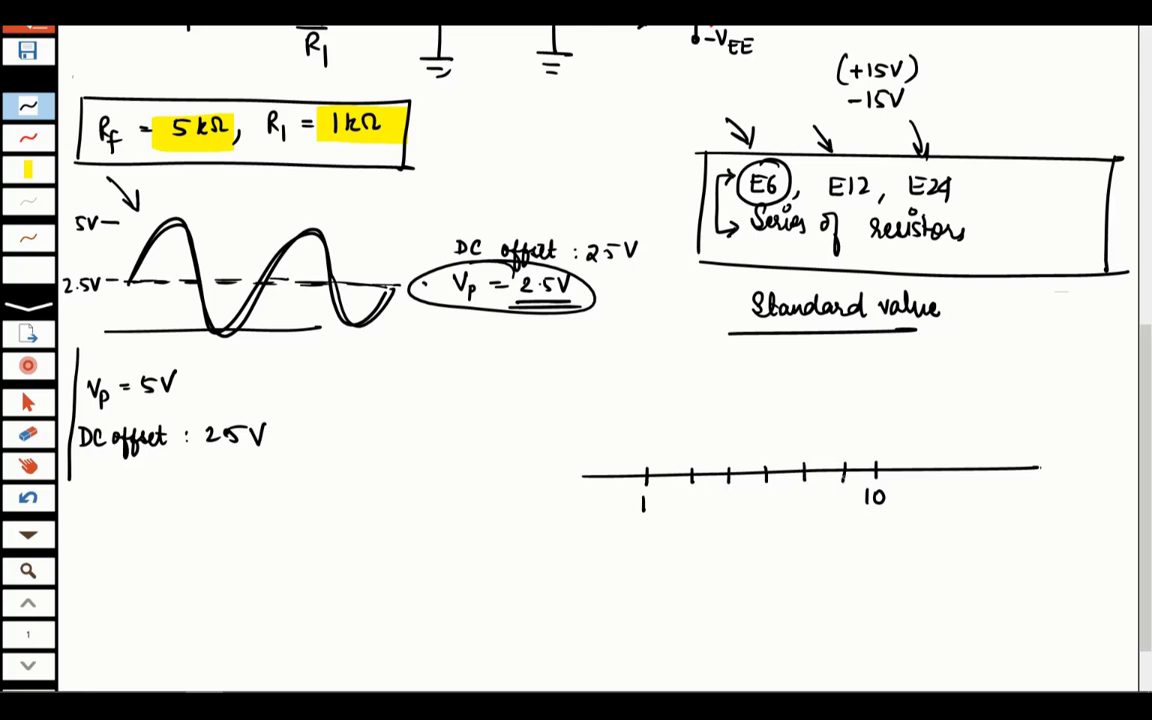
mouse_move(623, 153)
left_mouse_down()
mouse_move(623, 172)
mouse_move(631, 162)
mouse_move(638, 172)
left_mouse_up()
left_click_drag(674, 481, 852, 470)
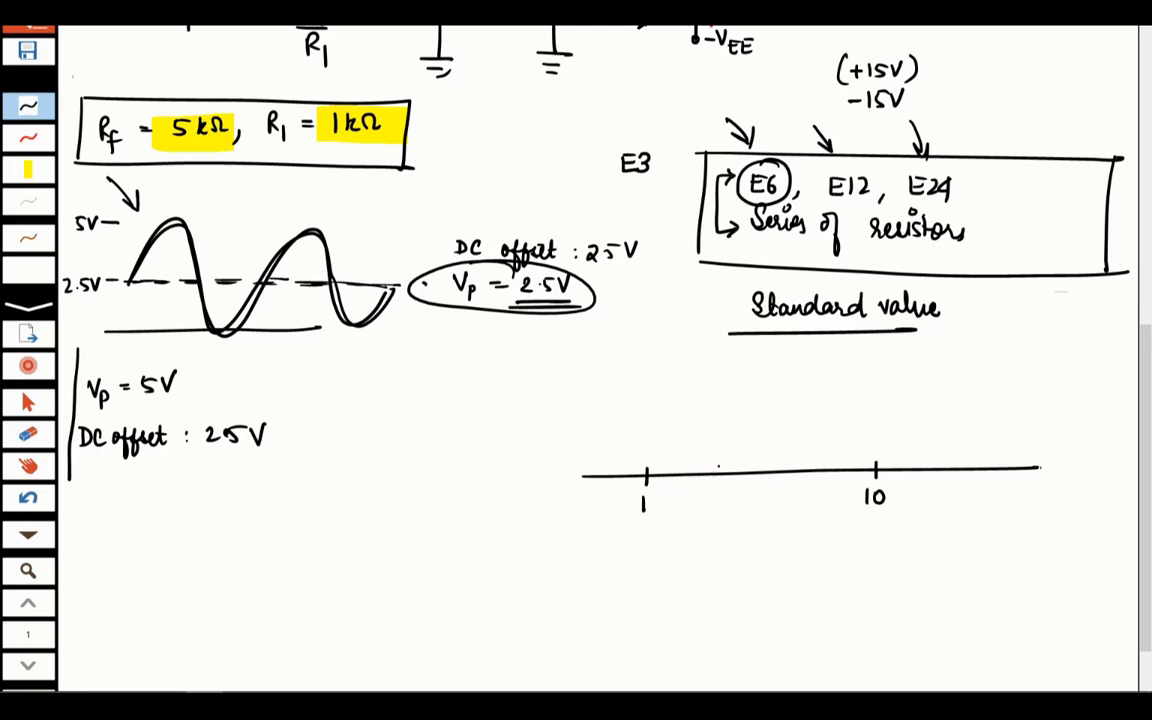
Add two ticks between 1 and 10, and extend the number line with a tick labeled 100
left_click_drag(724, 466, 723, 485)
left_click_drag(796, 463, 796, 482)
mouse_move(1040, 467)
left_mouse_down()
mouse_move(1090, 465)
mouse_move(1044, 476)
mouse_move(1026, 502)
left_mouse_up()
left_click_drag(1039, 487, 1052, 488)
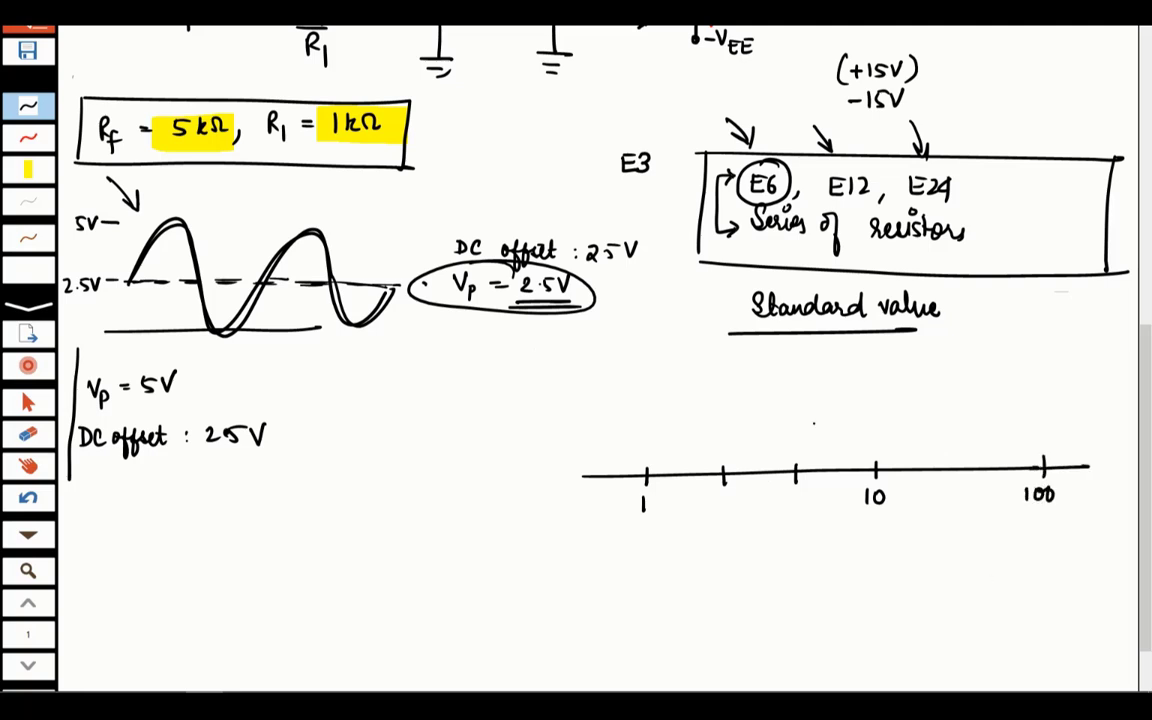
Draw a second, straight number line below with ticks labeled 1, 10, 10², 10³ and 10⁴
left_click_drag(172, 579, 618, 578)
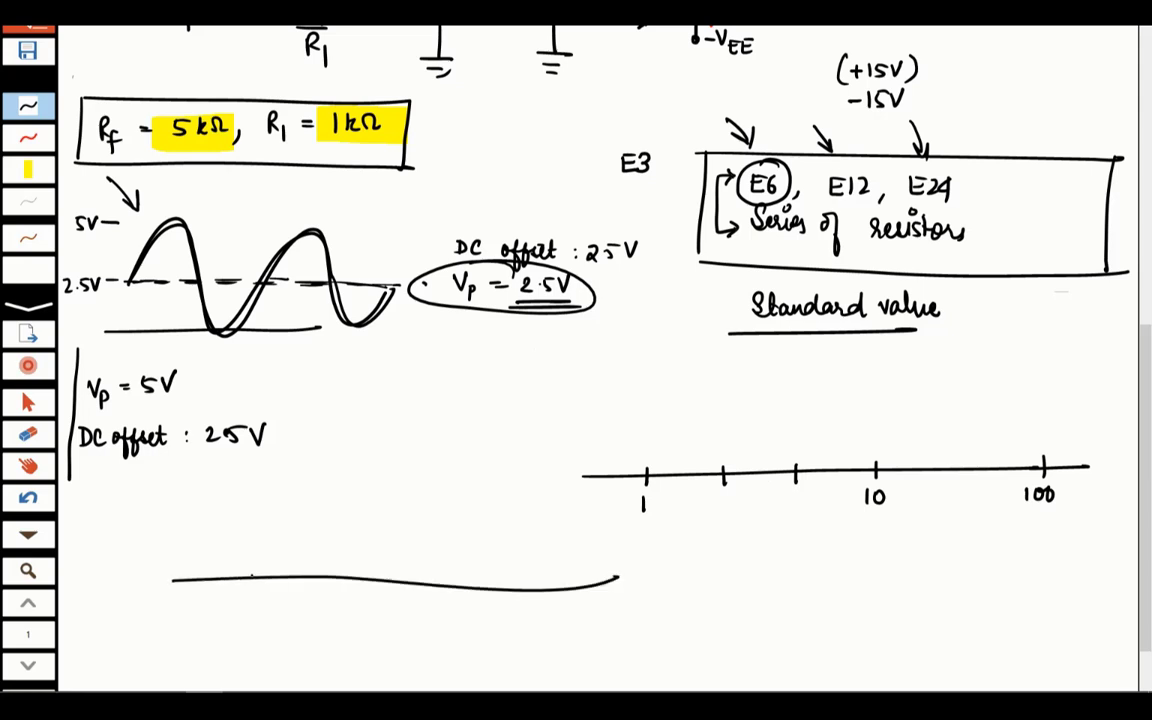
mouse_move(248, 572)
left_mouse_down()
mouse_move(248, 585)
mouse_move(318, 556)
left_mouse_up()
left_click_drag(173, 578, 633, 577)
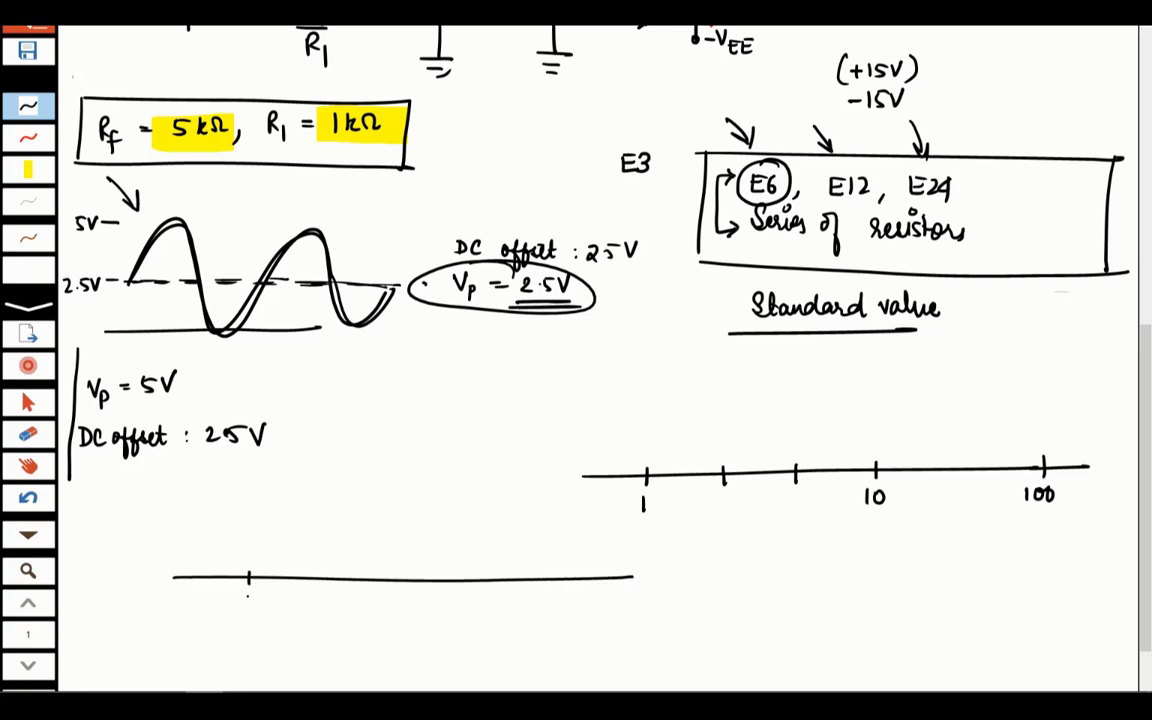
left_click_drag(246, 595, 246, 605)
left_click_drag(324, 569, 324, 584)
left_click_drag(400, 570, 400, 585)
left_click_drag(472, 569, 472, 585)
left_click_drag(317, 594, 318, 606)
left_click_drag(328, 594, 383, 607)
left_click_drag(391, 595, 474, 605)
mouse_move(547, 570)
left_mouse_down()
mouse_move(538, 611)
mouse_move(546, 600)
left_mouse_up()
left_click_drag(554, 595, 560, 609)
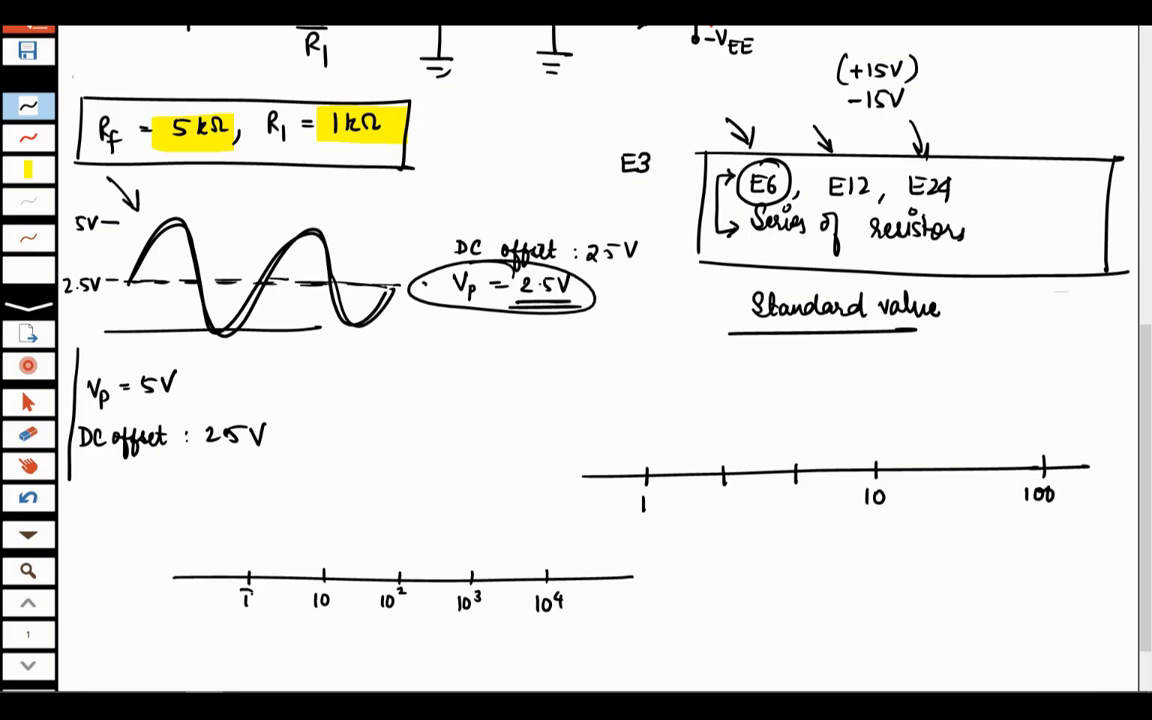
Mark the decades 1 to 10 and 10³ to 10⁴ on the lower number line, and write E3 above it
left_click_drag(246, 589, 243, 588)
left_click_drag(322, 586, 318, 585)
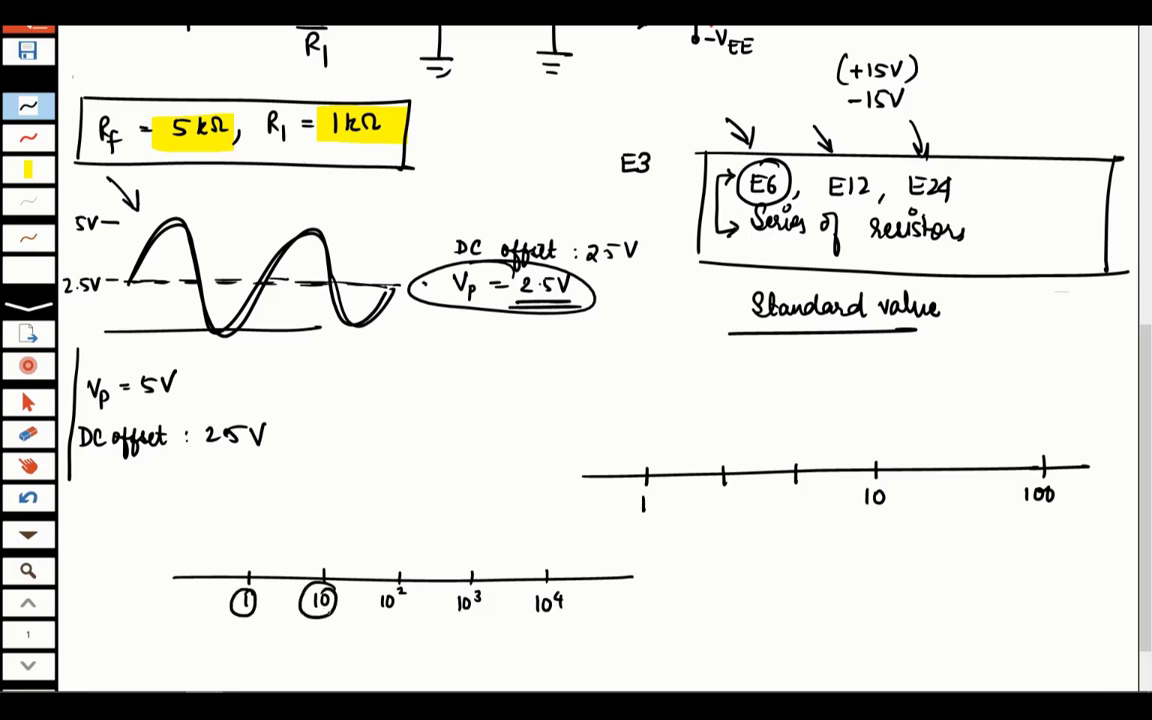
key("ctrl+z")
left_click_drag(455, 618, 478, 622)
left_click_drag(569, 626, 530, 628)
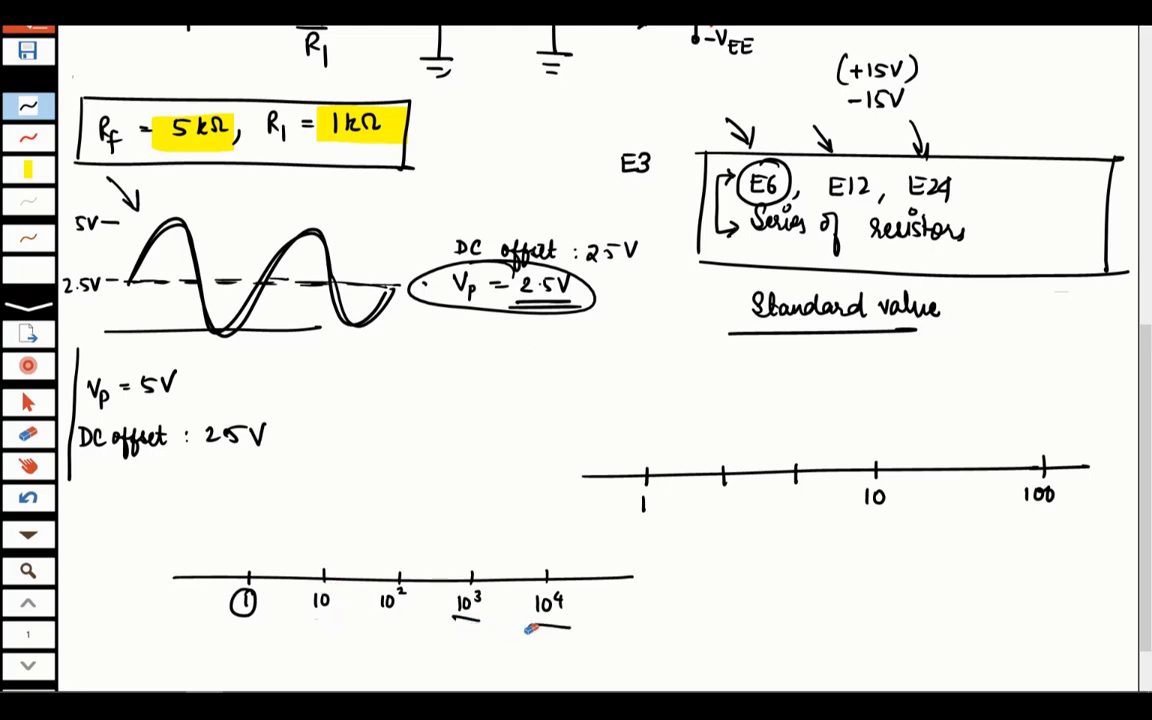
left_click_drag(322, 407, 336, 422)
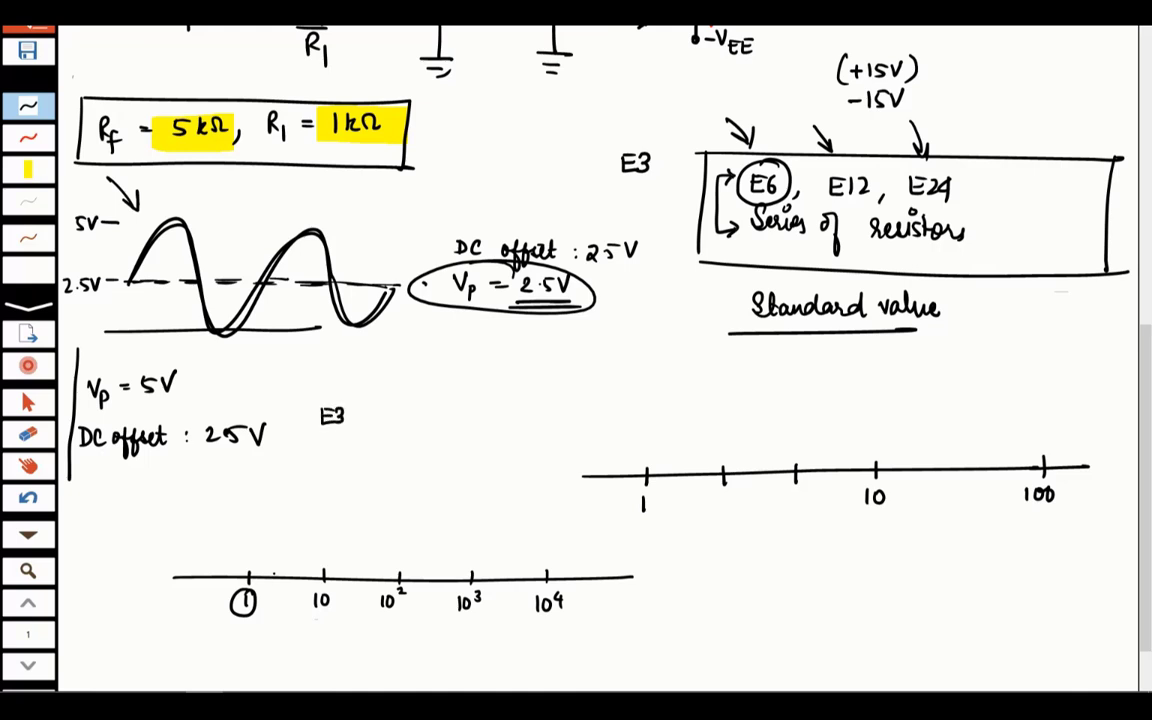
Add two ticks between 1 and 10 on the lower number line and circle the E3 note above it
mouse_move(275, 569)
left_mouse_down()
mouse_move(275, 584)
mouse_move(298, 584)
left_mouse_up()
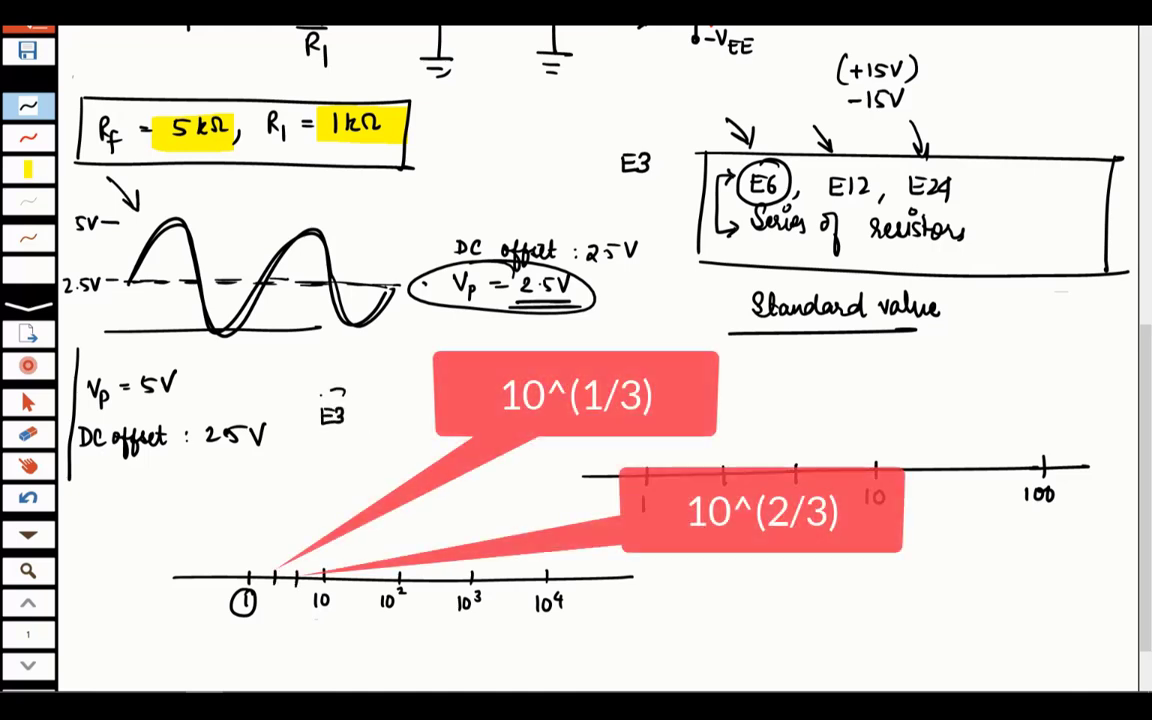
left_click_drag(322, 393, 342, 388)
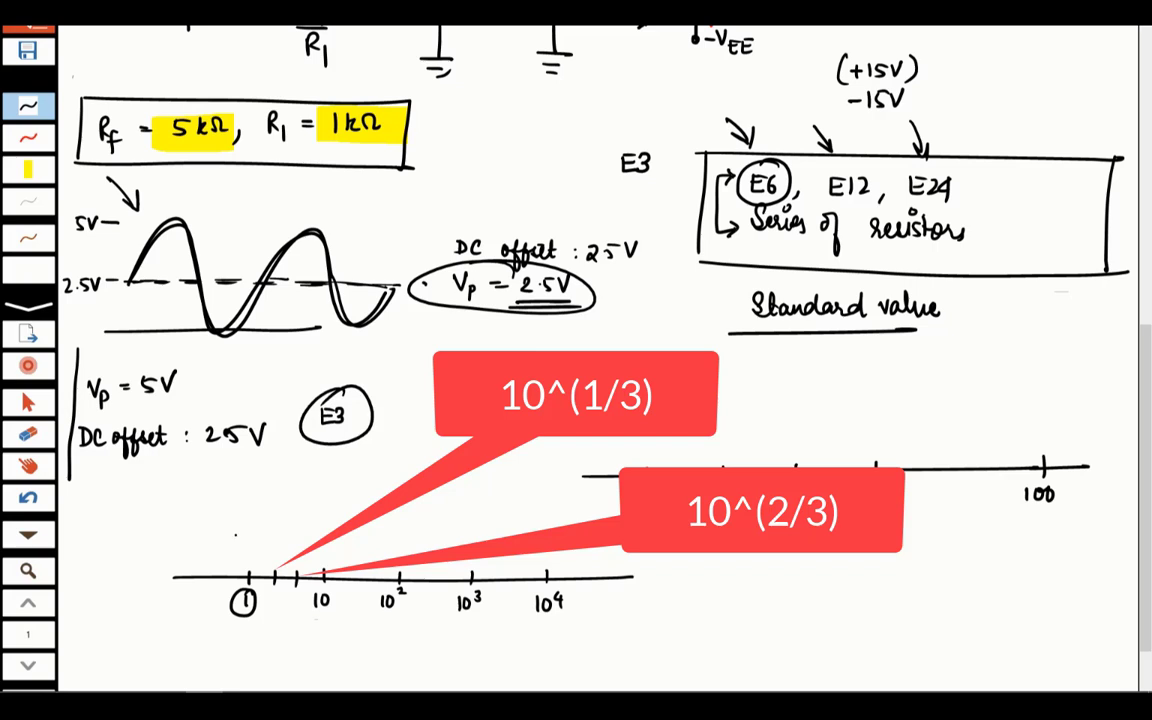
Clear the question marks under the upper number line and write the underlined title E3 Series above it
scroll(236, 535, "down", 3)
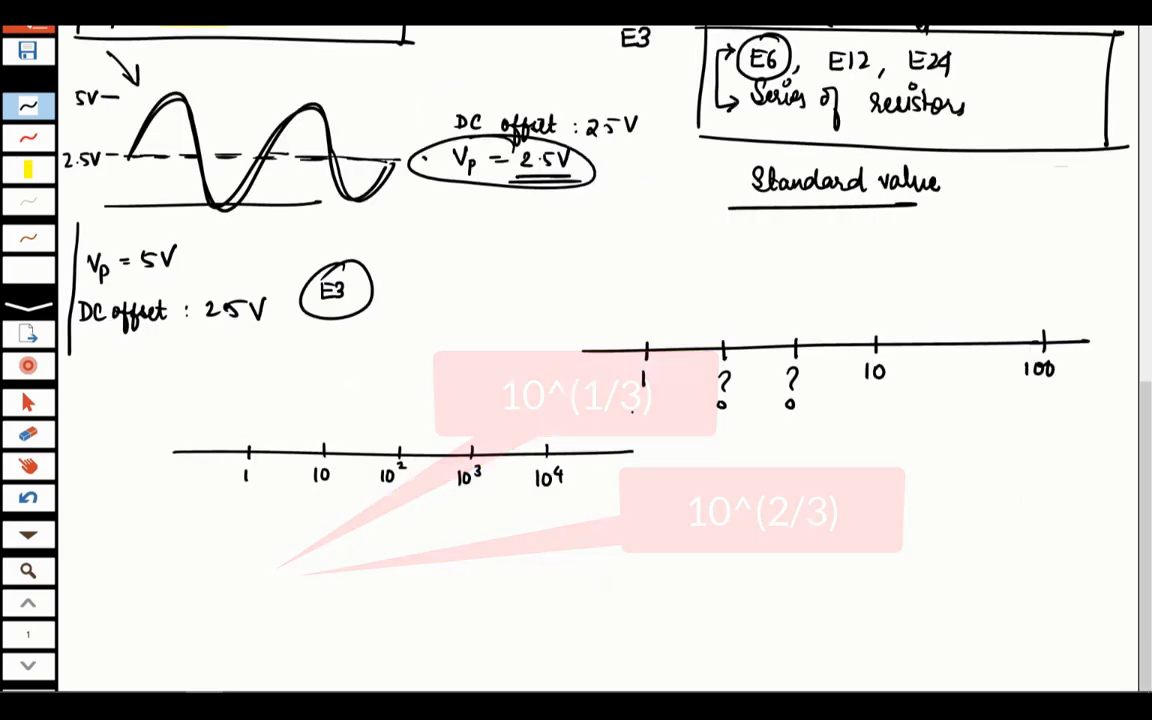
left_click_drag(726, 387, 764, 391)
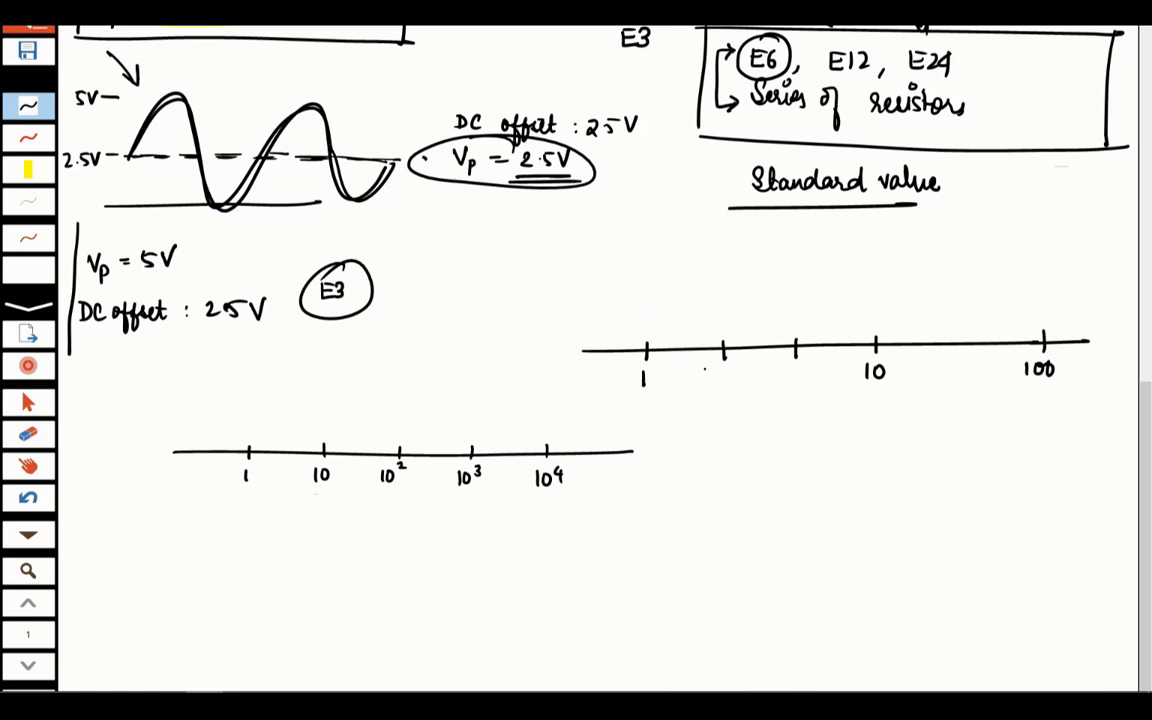
mouse_move(573, 252)
left_mouse_down()
mouse_move(573, 273)
mouse_move(588, 262)
mouse_move(584, 272)
mouse_move(676, 270)
left_mouse_up()
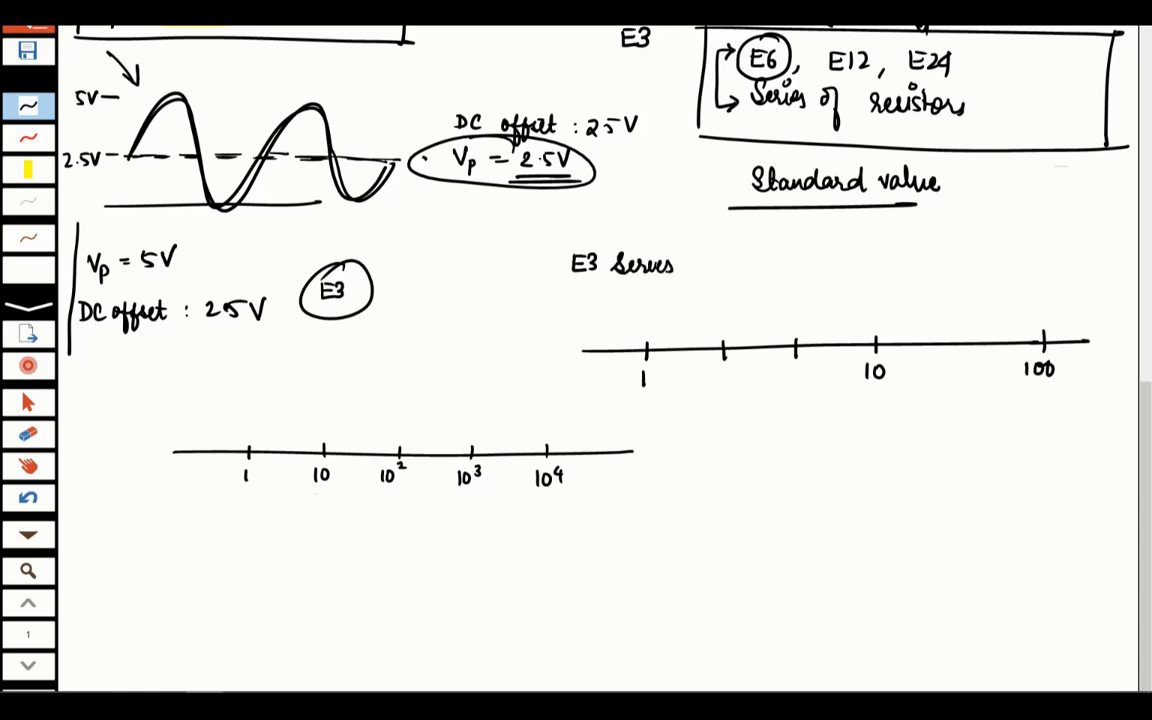
left_click_drag(567, 284, 691, 284)
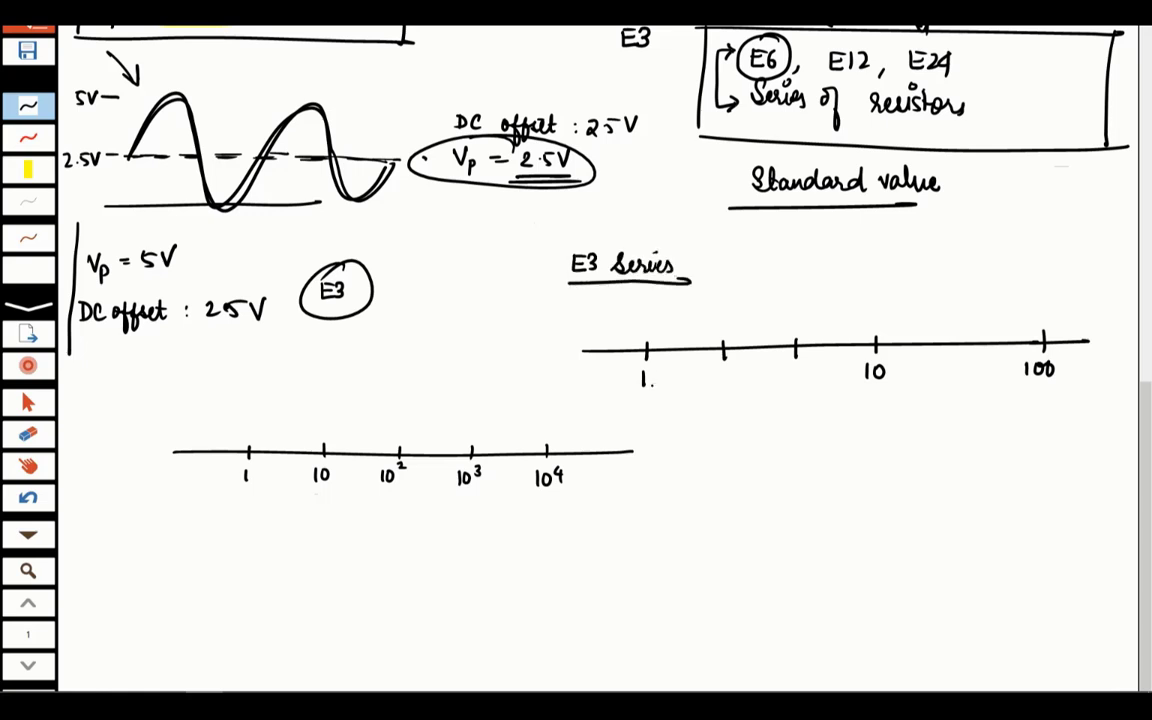
Label the first four ticks of the E3 Series number line 1Ω, 2.2Ω, 4.7Ω and 10Ω
mouse_move(651, 385)
left_mouse_down()
mouse_move(729, 383)
mouse_move(740, 371)
mouse_move(747, 383)
mouse_move(917, 379)
left_mouse_up()
left_click(715, 380)
left_click(795, 380)
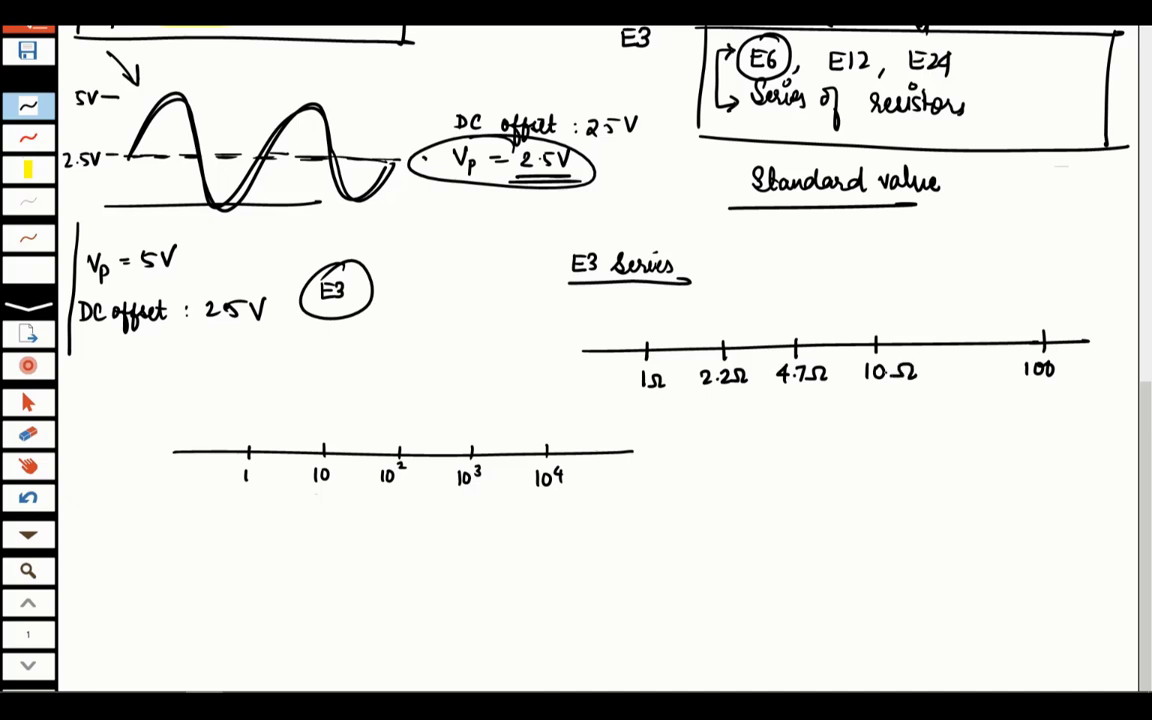
Add ticks labeled 22Ω and 47Ω between 10Ω and 100, then circle 100 and add its Ω unit
mouse_move(935, 335)
left_mouse_down()
mouse_move(940, 378)
mouse_move(968, 377)
left_mouse_up()
left_click_drag(990, 336, 990, 352)
left_click_drag(984, 364, 991, 378)
mouse_move(994, 365)
left_mouse_down()
mouse_move(1000, 376)
mouse_move(1063, 372)
mouse_move(1028, 357)
left_mouse_up()
left_click_drag(1072, 377, 1084, 375)
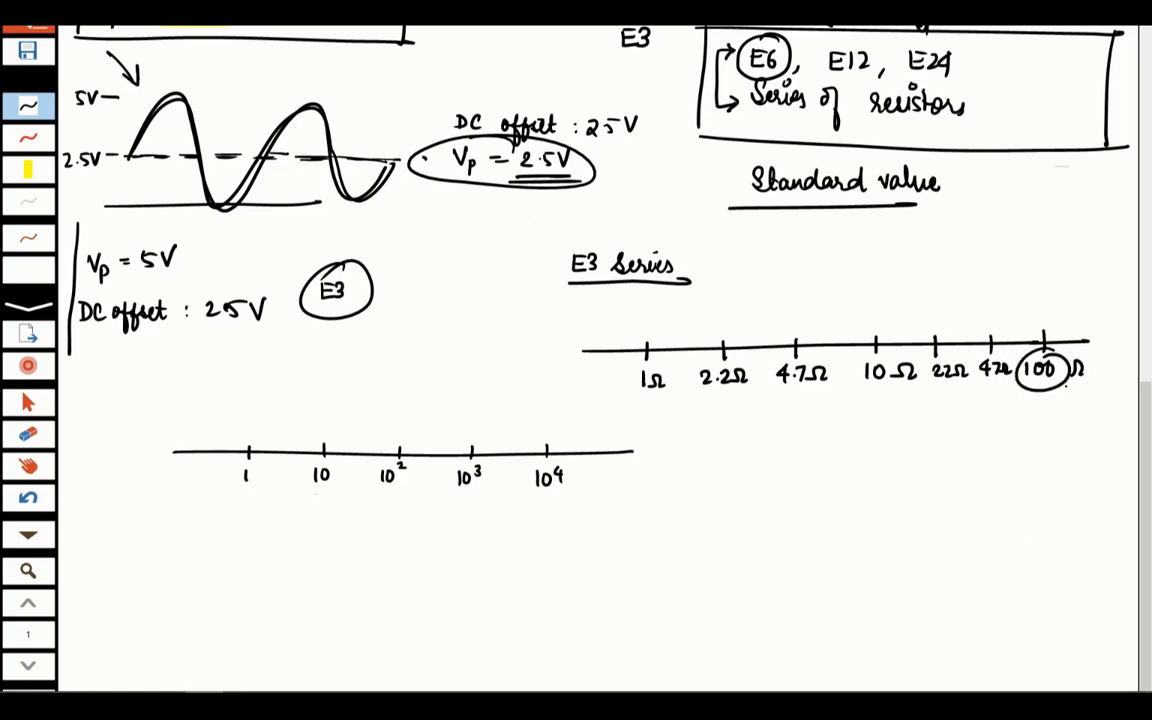
Double-underline the 22Ω and 47Ω labels on the E3 Series number line
left_click_drag(932, 391, 969, 390)
mouse_move(931, 397)
left_mouse_down()
mouse_move(1015, 388)
mouse_move(1013, 450)
left_mouse_up()
left_click_drag(1027, 431, 1048, 432)
mouse_move(1062, 428)
left_mouse_down()
mouse_move(1078, 448)
mouse_move(1098, 442)
left_mouse_up()
left_click(1090, 444)
Write a column of resistor values below the E3 Series number line: 1 kΩ, 2.2 kΩ, 4.7 kΩ and 10 kΩ
left_click_drag(869, 445, 874, 465)
mouse_move(889, 447)
left_mouse_down()
mouse_move(888, 464)
mouse_move(903, 461)
left_mouse_up()
left_click_drag(904, 448, 926, 456)
left_click(859, 507)
left_click_drag(838, 493, 879, 507)
left_click_drag(884, 489, 897, 507)
left_click_drag(903, 507, 924, 507)
left_click(862, 538)
mouse_move(848, 528)
left_mouse_down()
mouse_move(854, 548)
mouse_move(874, 547)
left_mouse_up()
mouse_move(886, 526)
left_mouse_down()
mouse_move(886, 547)
mouse_move(898, 547)
left_mouse_up()
mouse_move(902, 545)
left_mouse_down()
mouse_move(916, 532)
mouse_move(924, 545)
left_mouse_up()
left_click_drag(850, 566, 851, 586)
left_click_drag(866, 568, 897, 586)
mouse_move(902, 584)
left_mouse_down()
mouse_move(916, 570)
mouse_move(924, 584)
left_mouse_up()
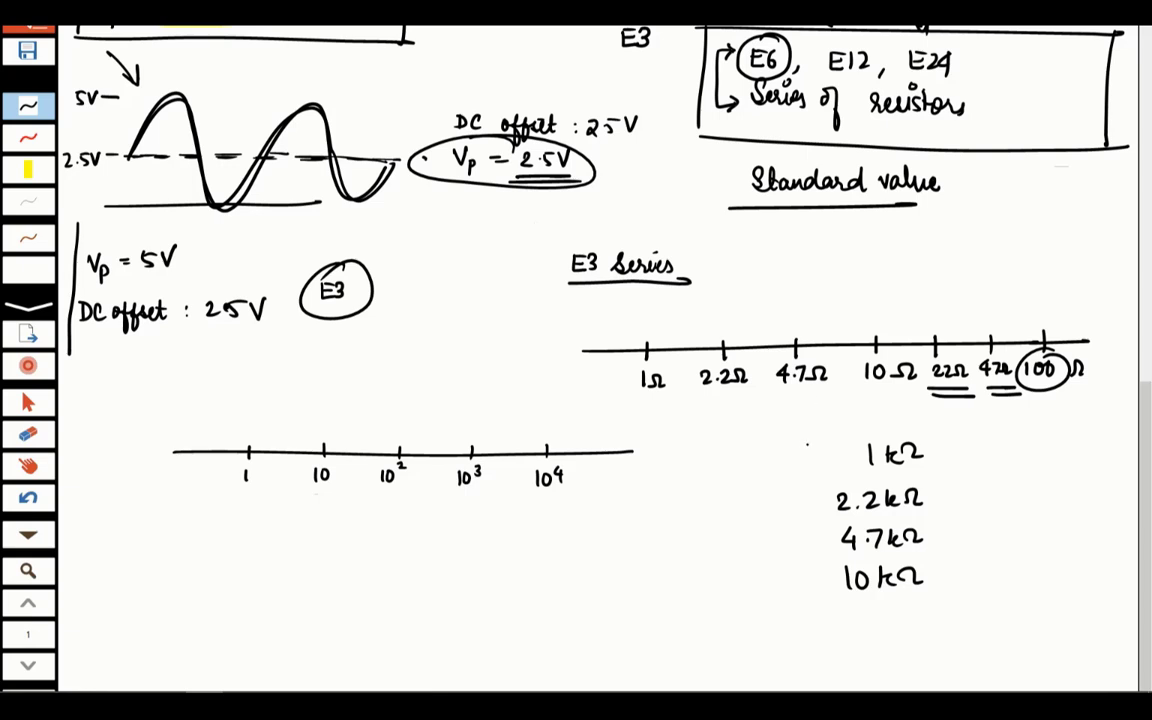
Draw a vertical line beside the kΩ value column and head the column with an underlined E3
left_click_drag(801, 418, 833, 636)
mouse_move(849, 407)
left_mouse_down()
mouse_move(850, 425)
mouse_move(870, 425)
left_mouse_up()
left_click_drag(839, 432, 873, 430)
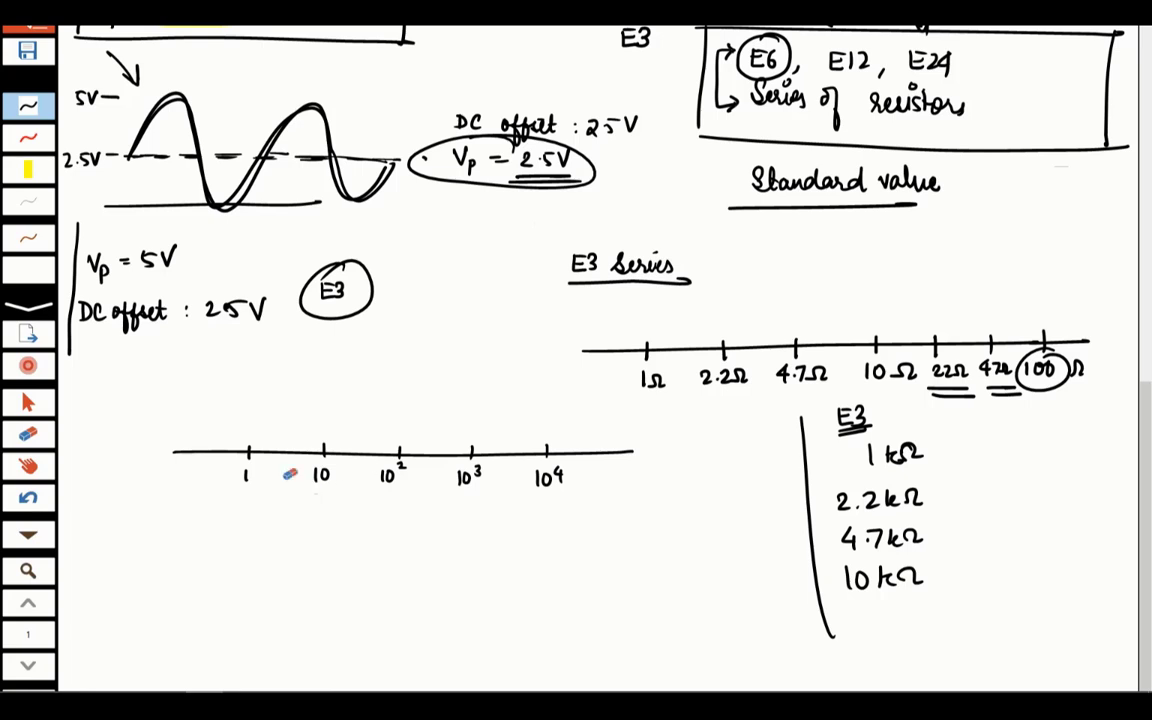
Erase the lower number line with its power-of-ten labels and write 3.3 kΩ in its place
mouse_move(288, 473)
left_mouse_down()
mouse_move(208, 460)
mouse_move(241, 452)
left_mouse_up()
mouse_move(167, 448)
left_mouse_down()
mouse_move(166, 467)
mouse_move(201, 461)
mouse_move(191, 466)
left_mouse_up()
left_click(184, 459)
left_click_drag(211, 445, 211, 464)
left_click_drag(220, 451, 223, 464)
left_click_drag(224, 462, 244, 460)
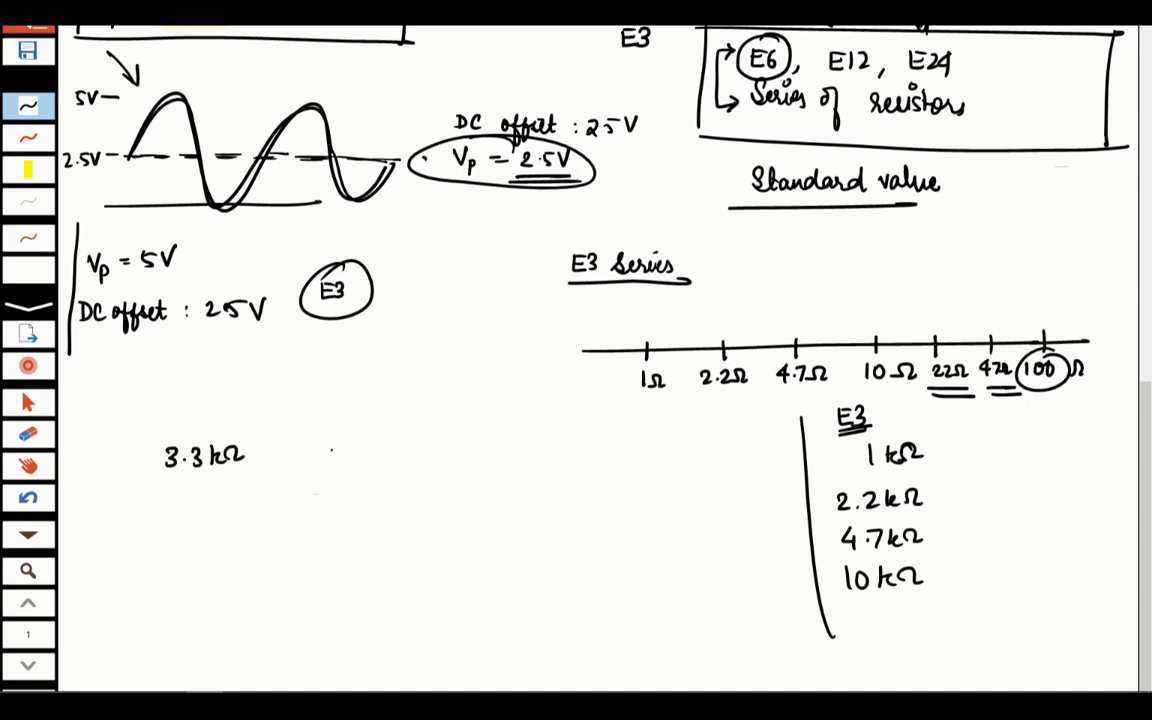
Write 4.7 kΩ beside the 3.3 kΩ value
left_click_drag(326, 440, 327, 464)
left_click(336, 459)
mouse_move(340, 444)
left_mouse_down()
mouse_move(353, 444)
mouse_move(345, 463)
left_mouse_up()
left_click_drag(376, 441, 375, 462)
mouse_move(385, 447)
left_mouse_down()
mouse_move(387, 462)
mouse_move(411, 459)
left_mouse_up()
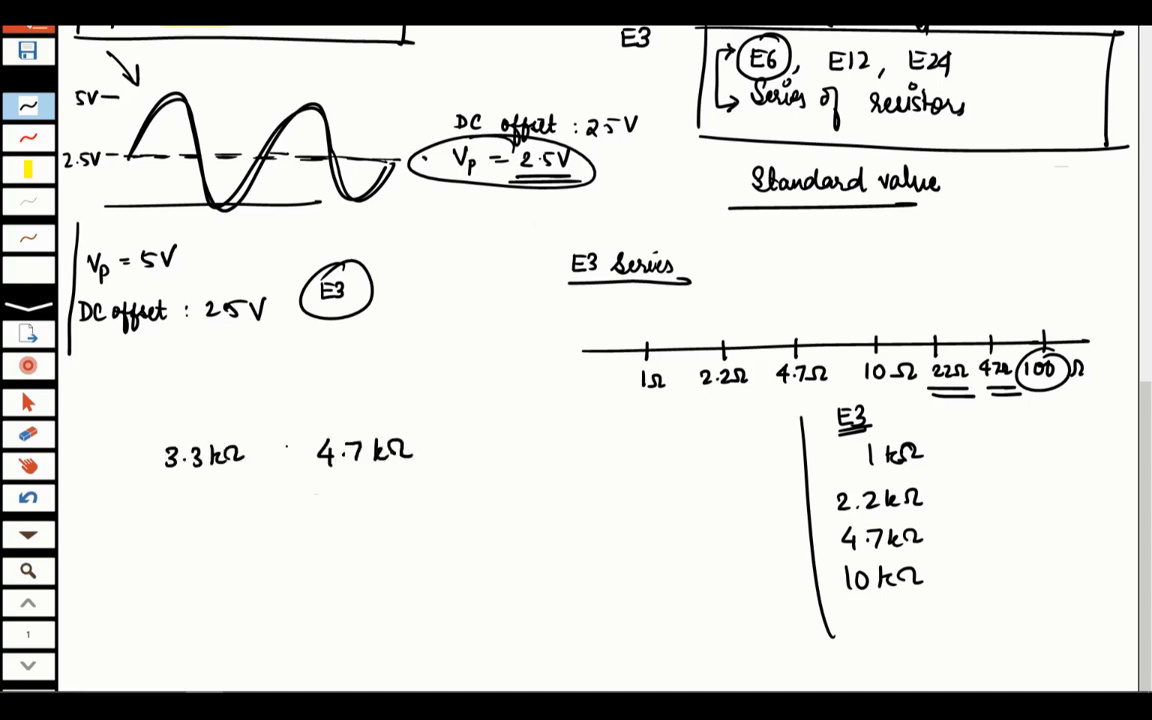
Circle 3.3 kΩ and 4.7 kΩ individually, and enclose both in one larger loop
mouse_move(330, 410)
left_mouse_down()
mouse_move(310, 462)
mouse_move(328, 408)
left_mouse_up()
mouse_move(212, 424)
left_mouse_down()
mouse_move(160, 445)
mouse_move(198, 422)
left_mouse_up()
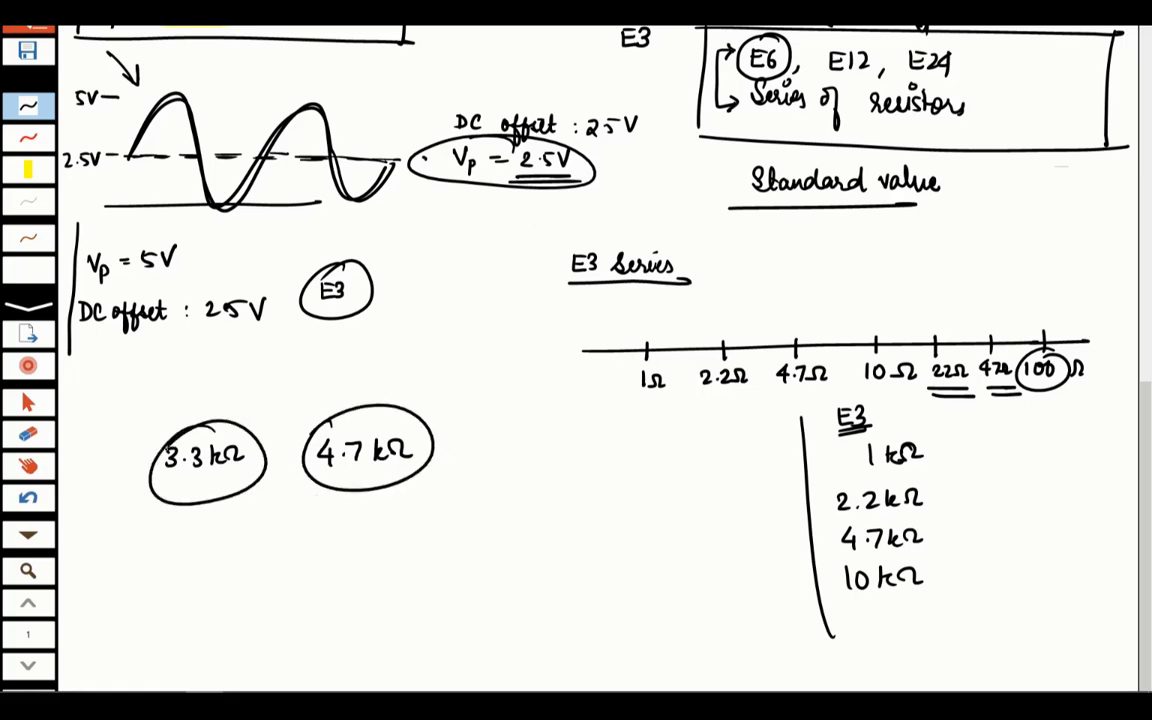
mouse_move(354, 403)
left_mouse_down()
mouse_move(188, 425)
mouse_move(202, 443)
left_mouse_up()
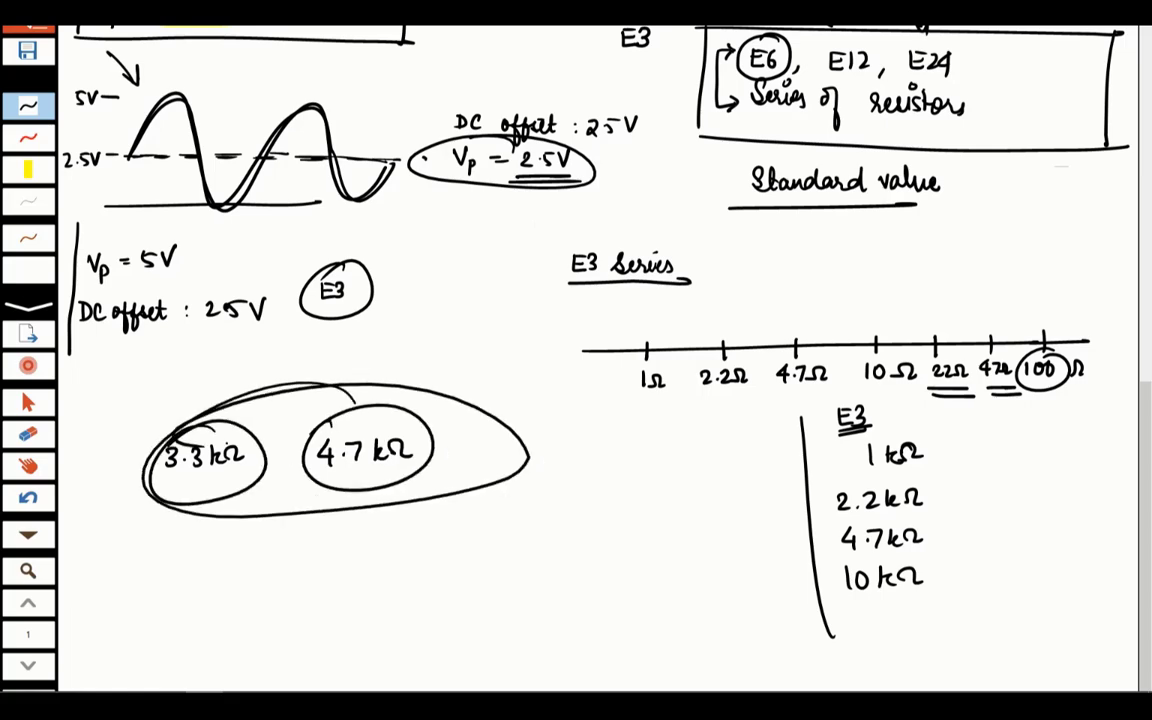